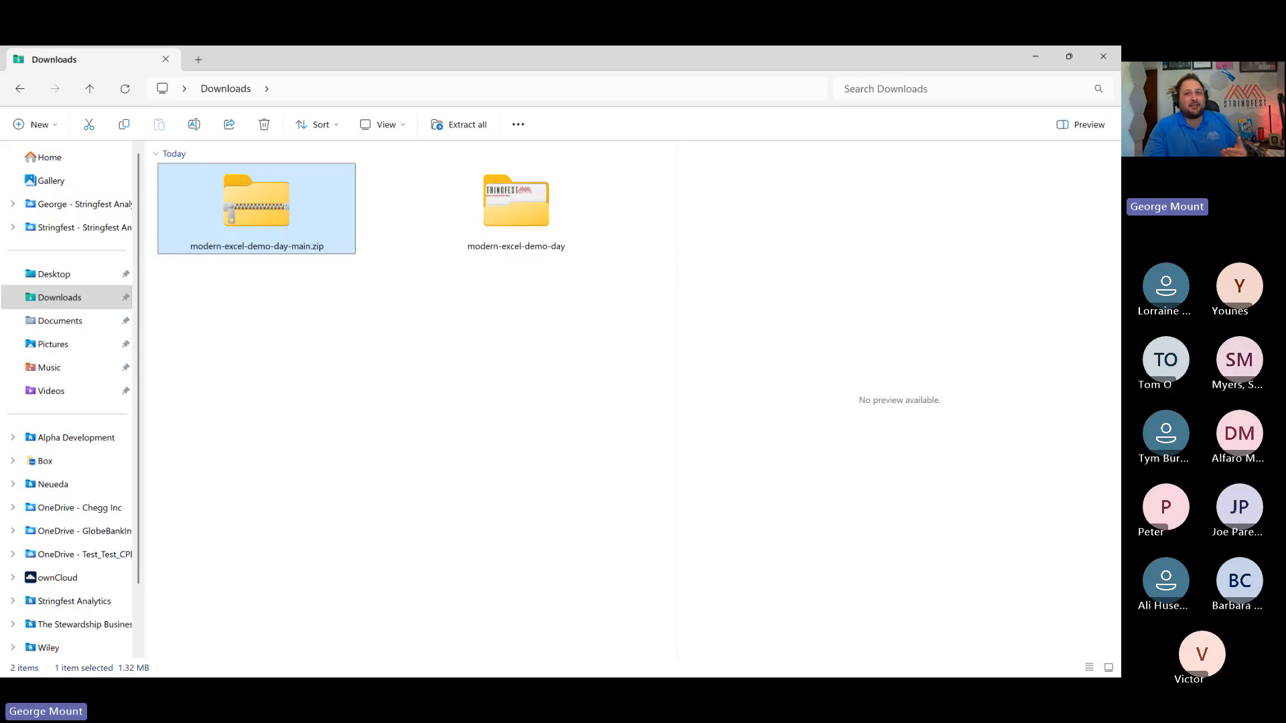
Step: Minimize the Downloads and browser windows and advance the presentation to the Quick Win #1 slide on Excel Tables
{"action": "key", "text": "alt+Tab"}
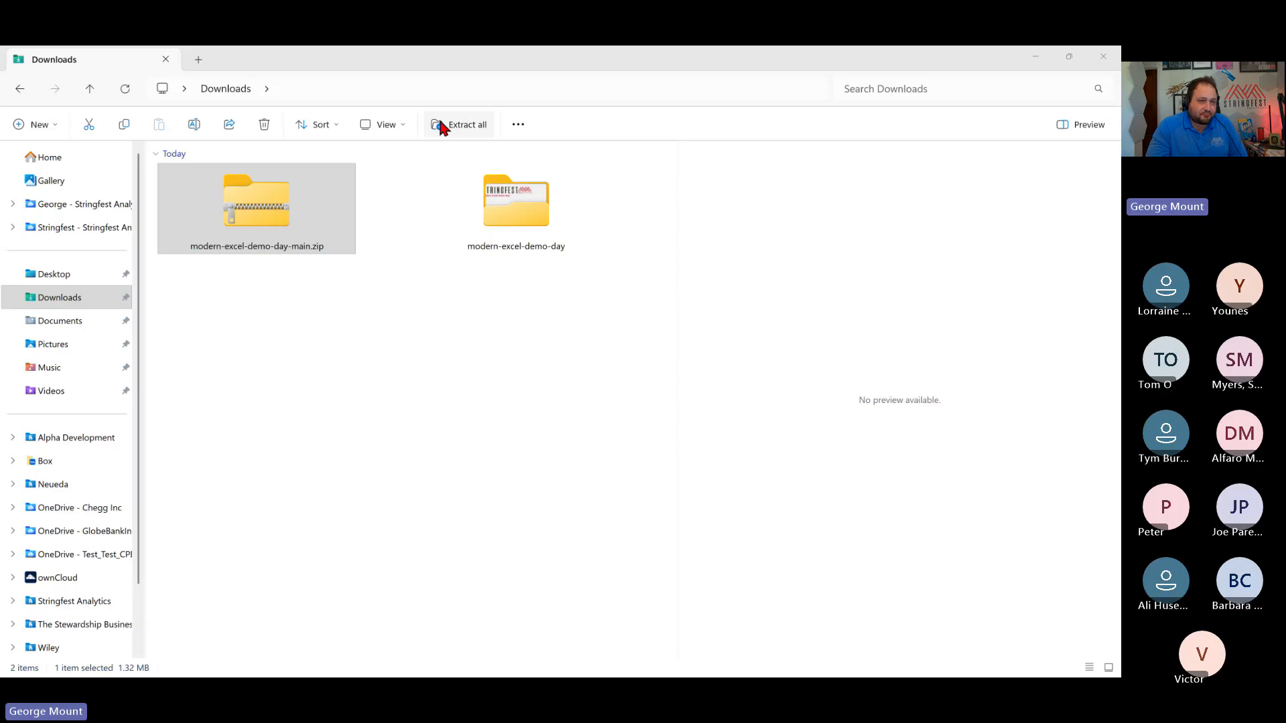
{"action": "left_click", "coordinate": [1035, 57]}
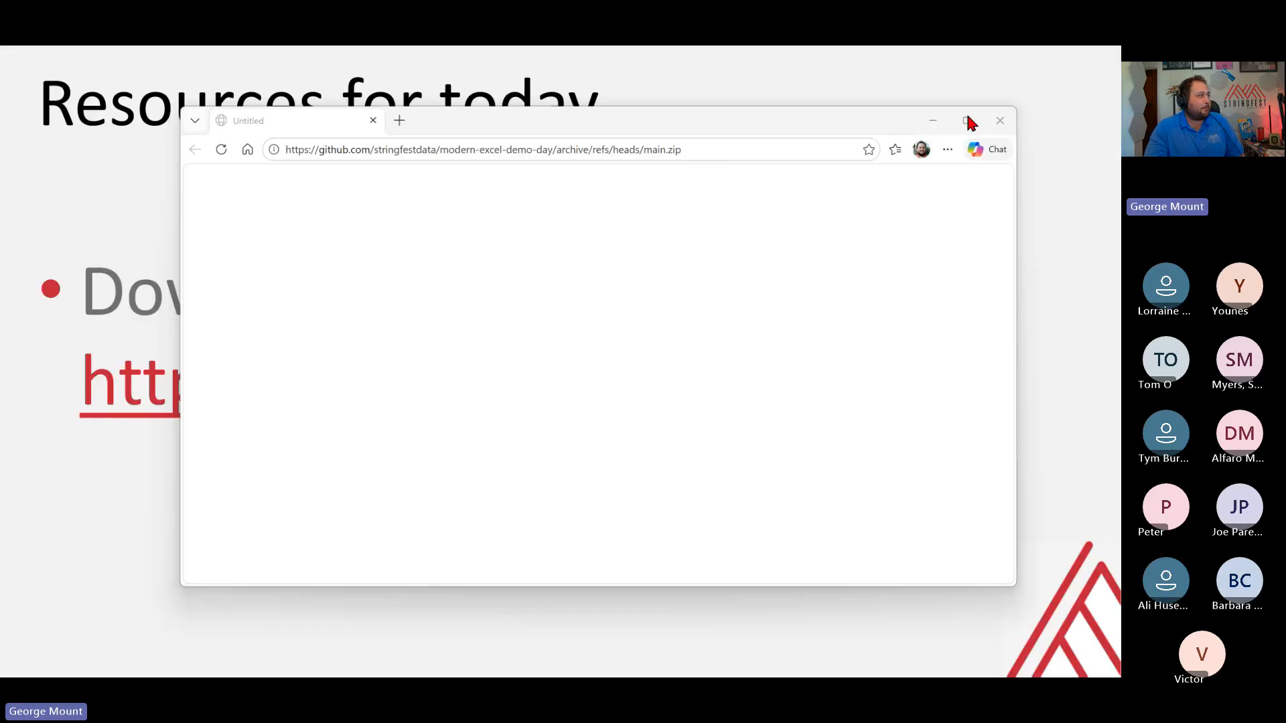
{"action": "left_click", "coordinate": [932, 121]}
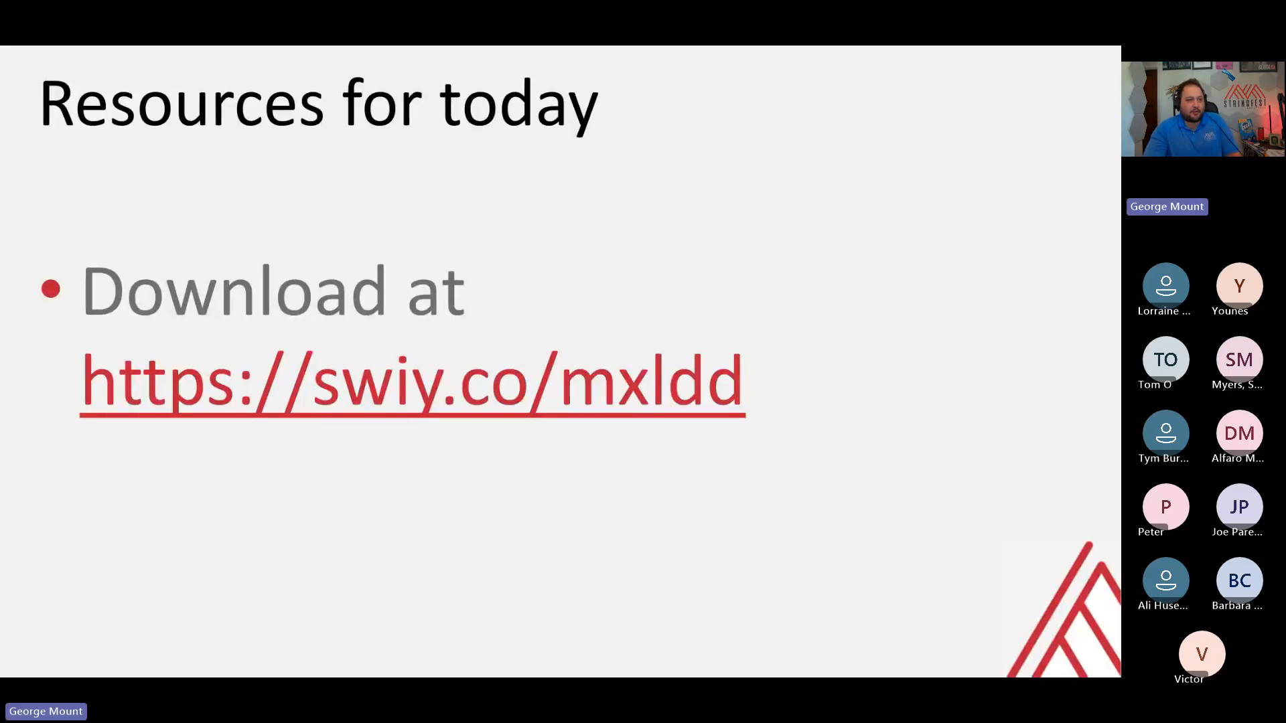
{"action": "left_click", "coordinate": [972, 345]}
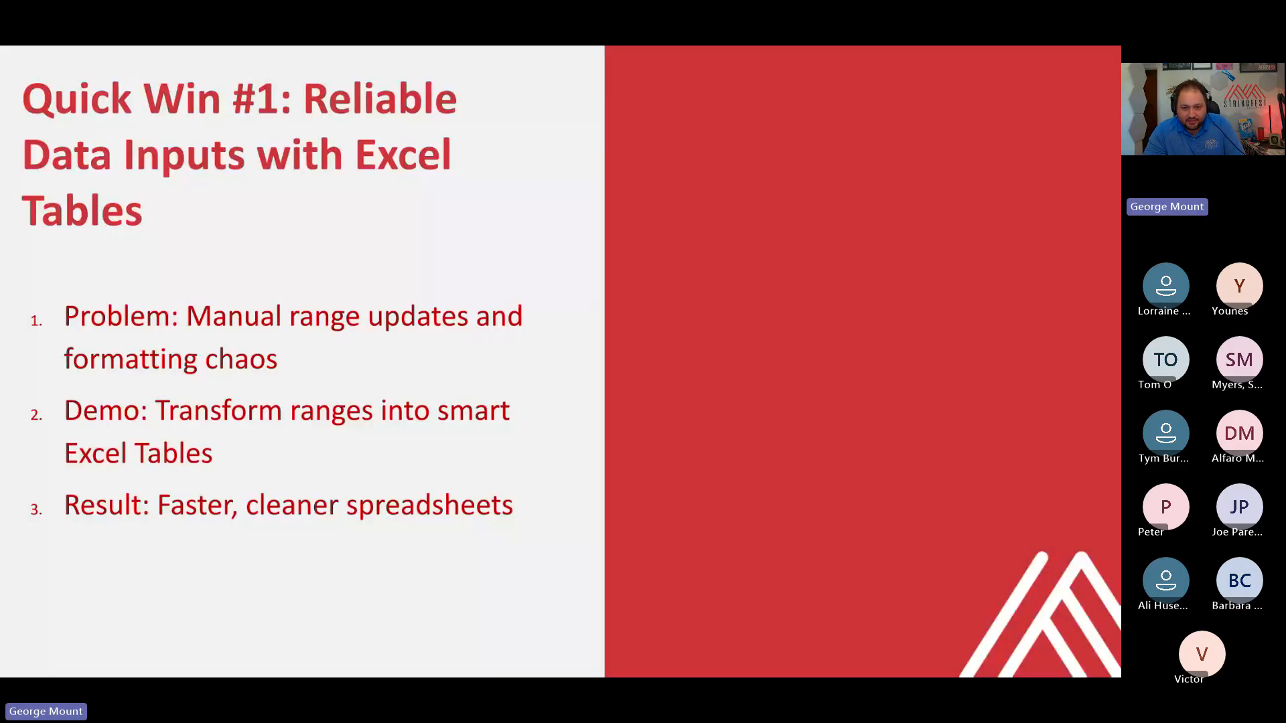
Step: Switch to File Explorer and open wholesale-customers.xlsx from the modern-excel-demo-day folder in Downloads
{"action": "key", "text": "alt+Tab"}
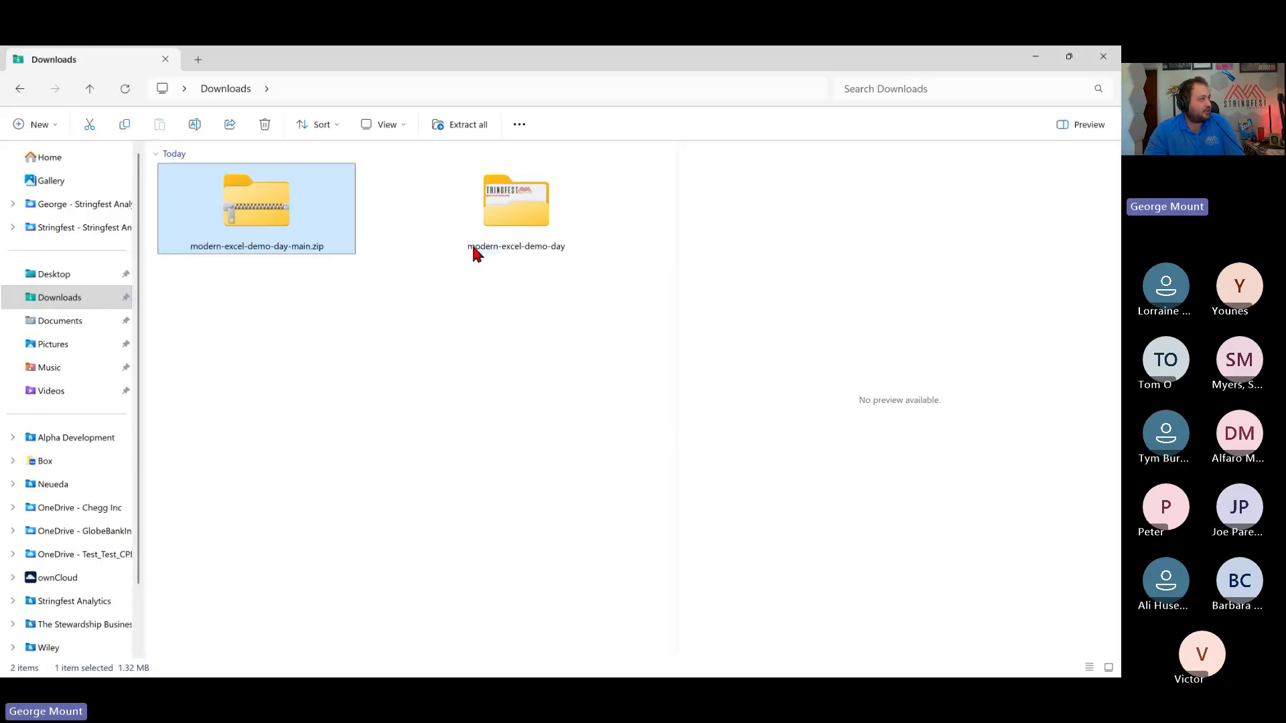
{"action": "double_click", "coordinate": [513, 209]}
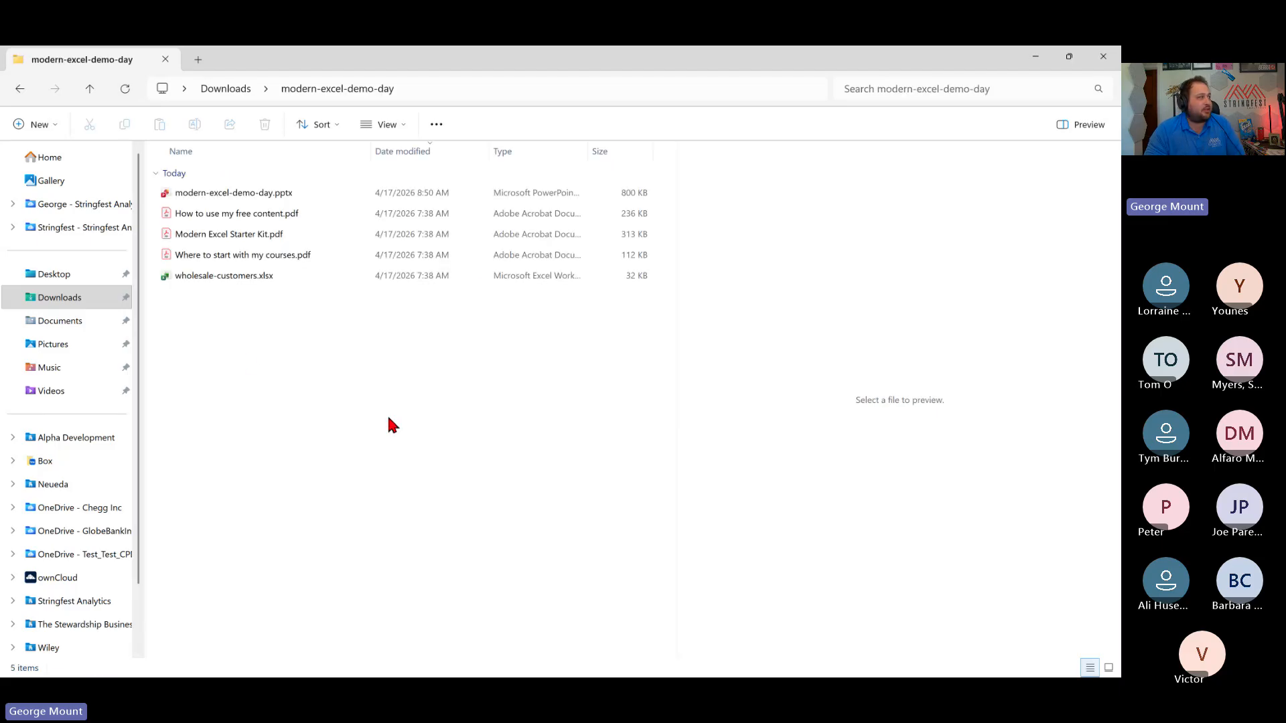
{"action": "double_click", "coordinate": [232, 276]}
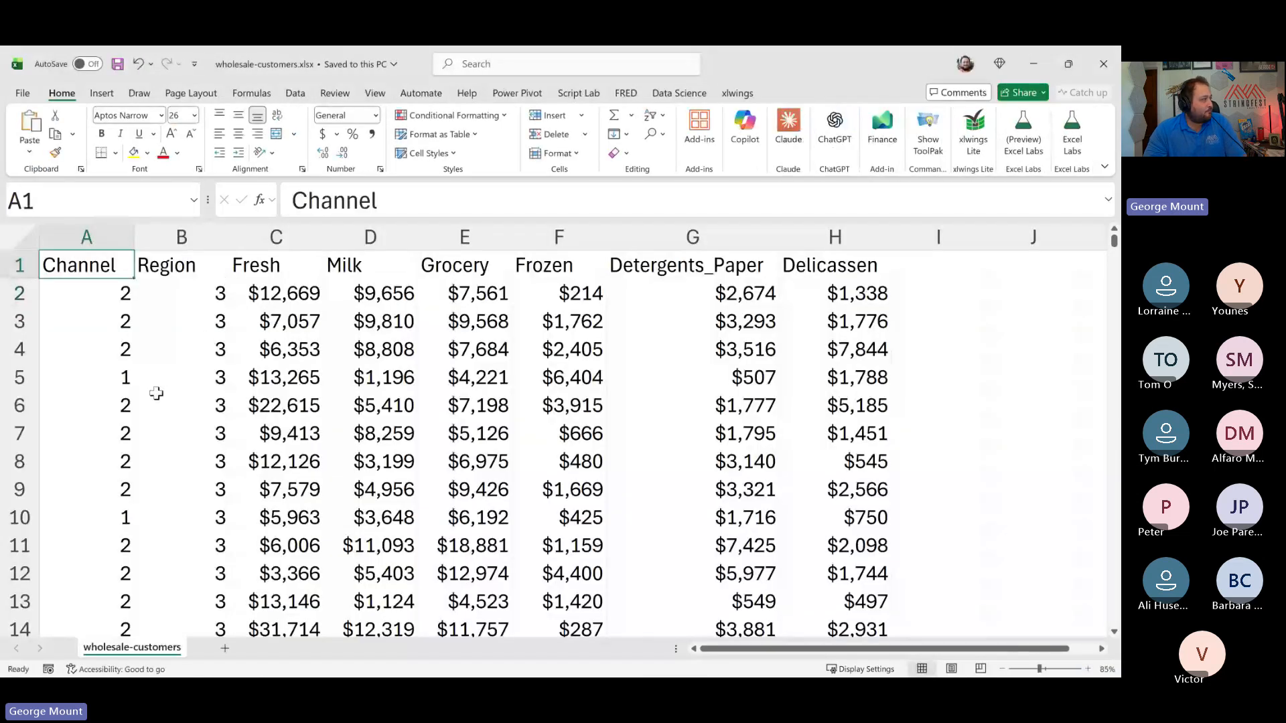
Step: Minimize the open windows to review the Quick Win #1 slide, and return to the wholesale-customers workbook in Excel
{"action": "left_click", "coordinate": [1031, 66]}
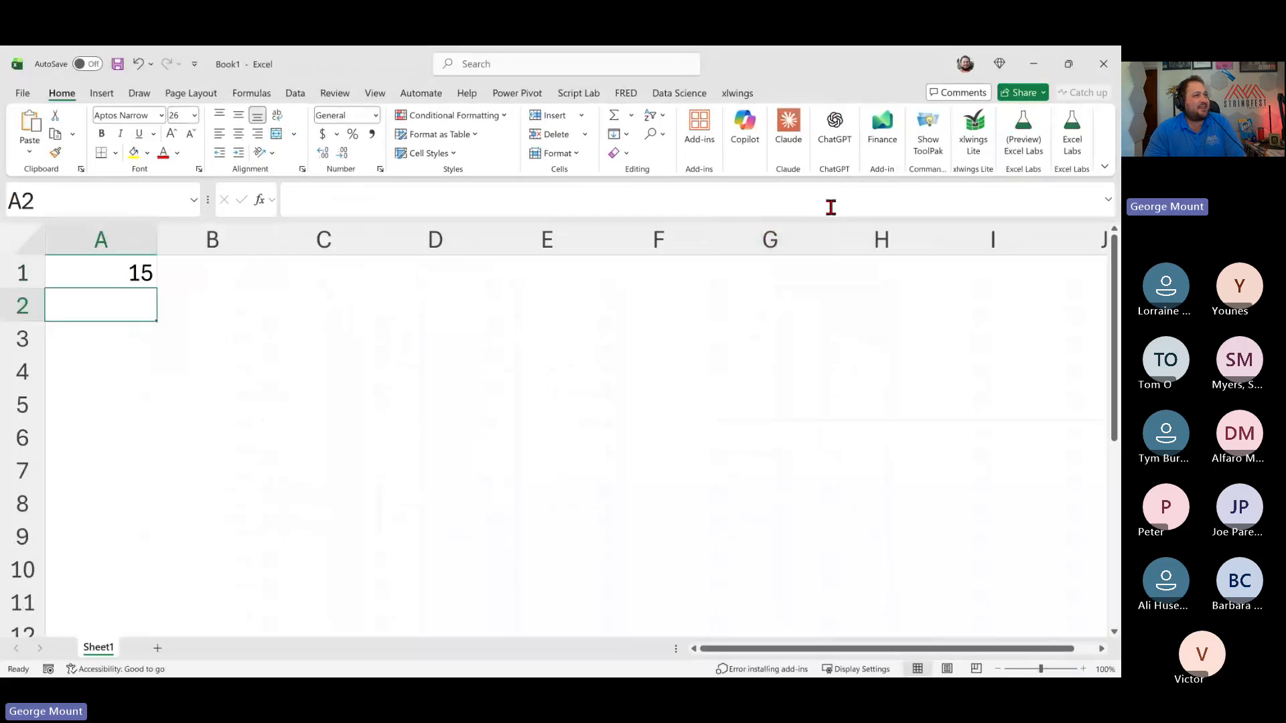
{"action": "left_click", "coordinate": [1034, 65]}
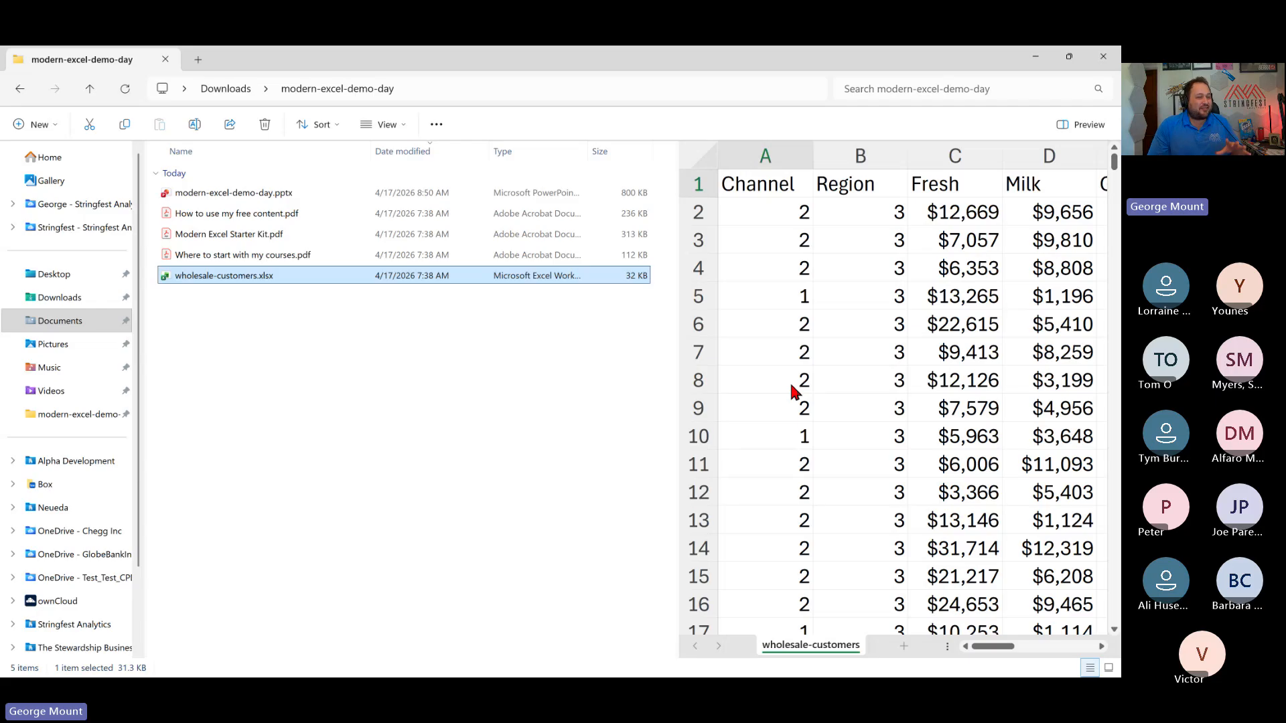
{"action": "left_click", "coordinate": [1035, 59]}
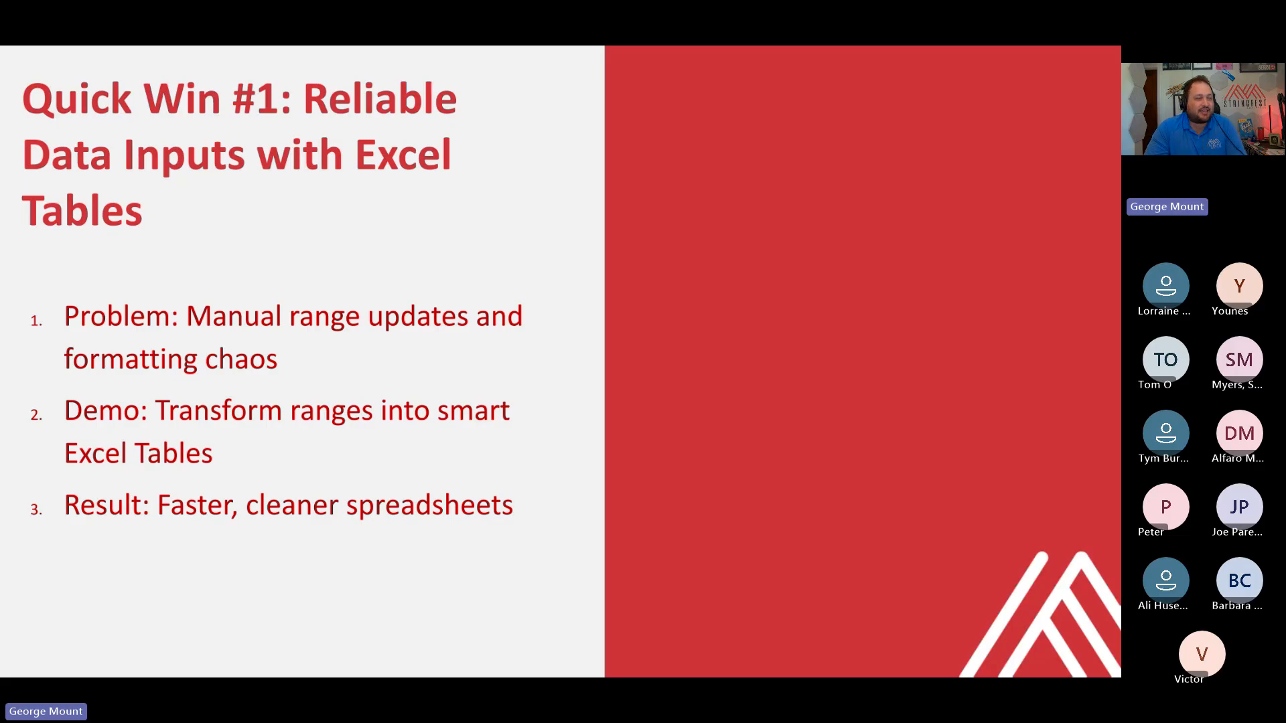
{"action": "key", "text": "alt+Tab"}
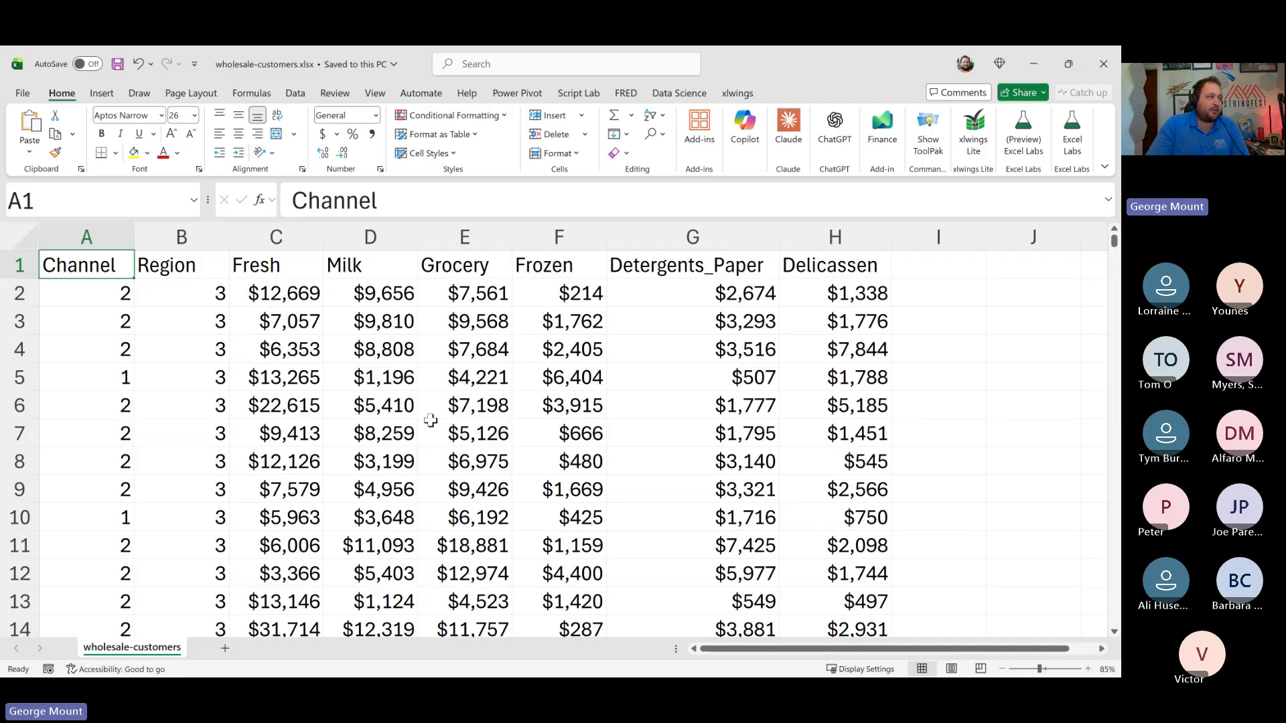
Step: Convert the wholesale customers data range A1:H441 into an Excel table with headers
{"action": "left_click", "coordinate": [422, 323]}
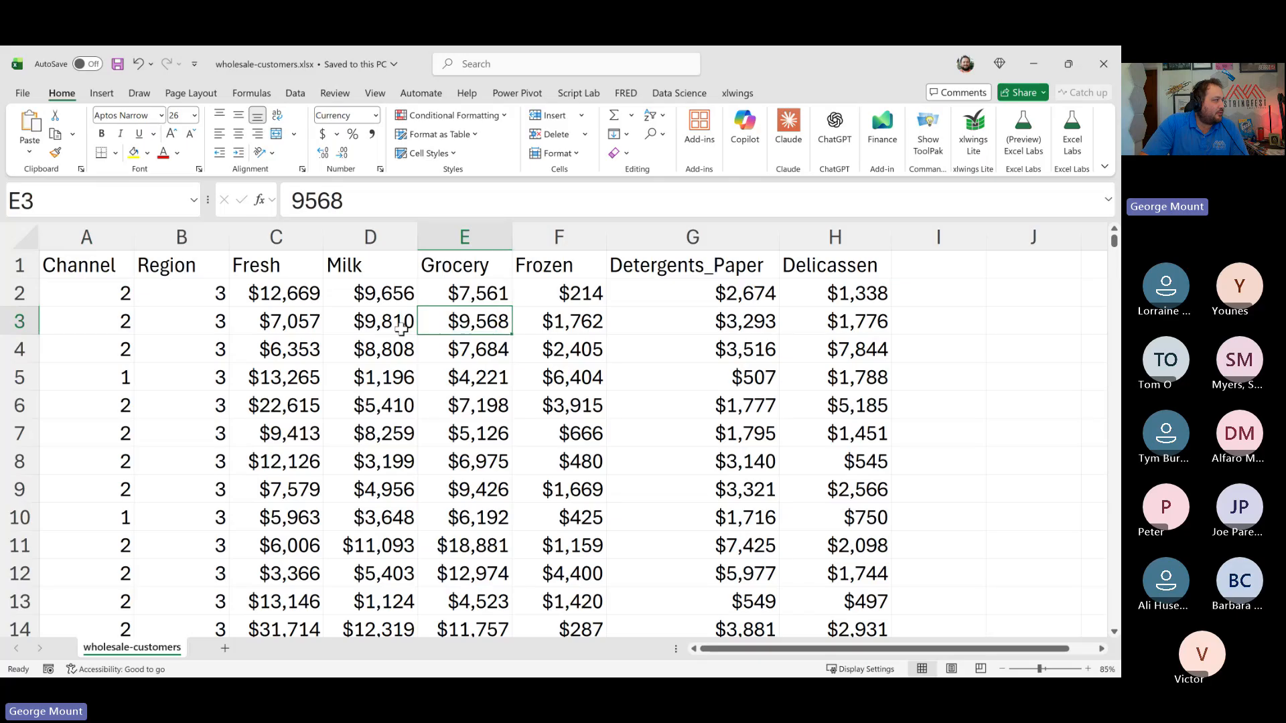
{"action": "scroll", "coordinate": [419, 380], "scroll_direction": "down", "scroll_amount": 1}
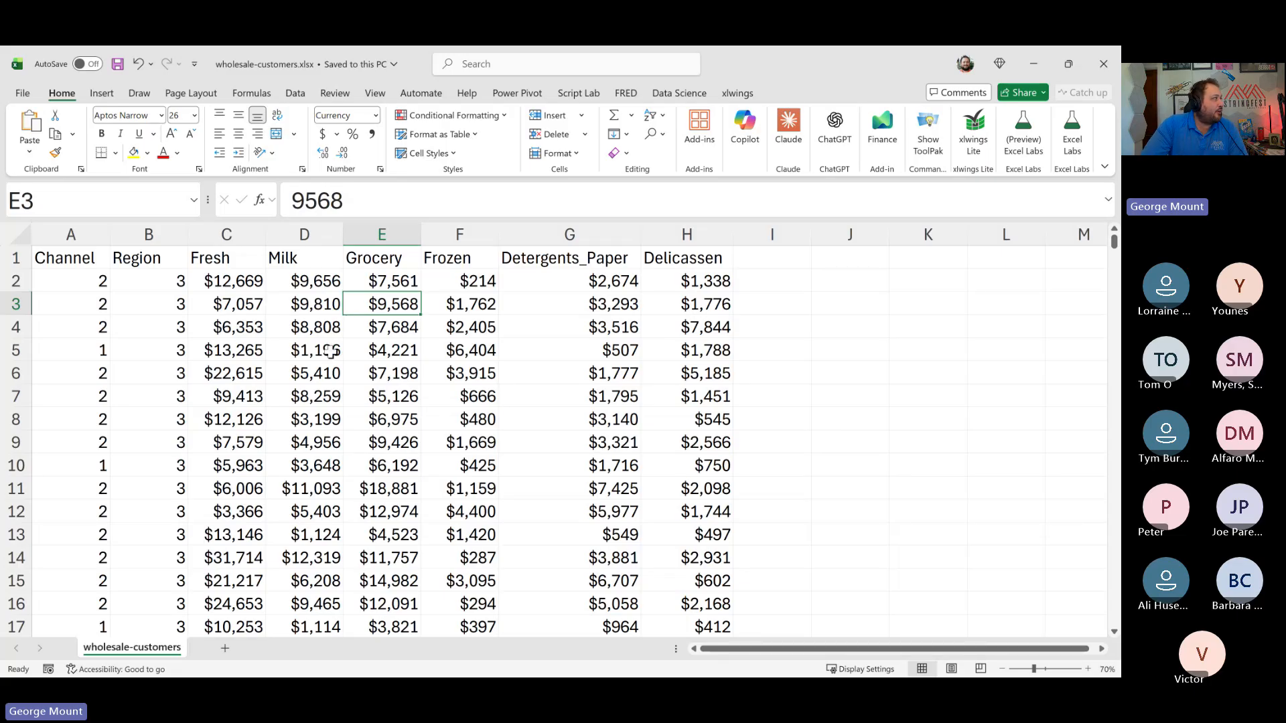
{"action": "left_click", "coordinate": [242, 284]}
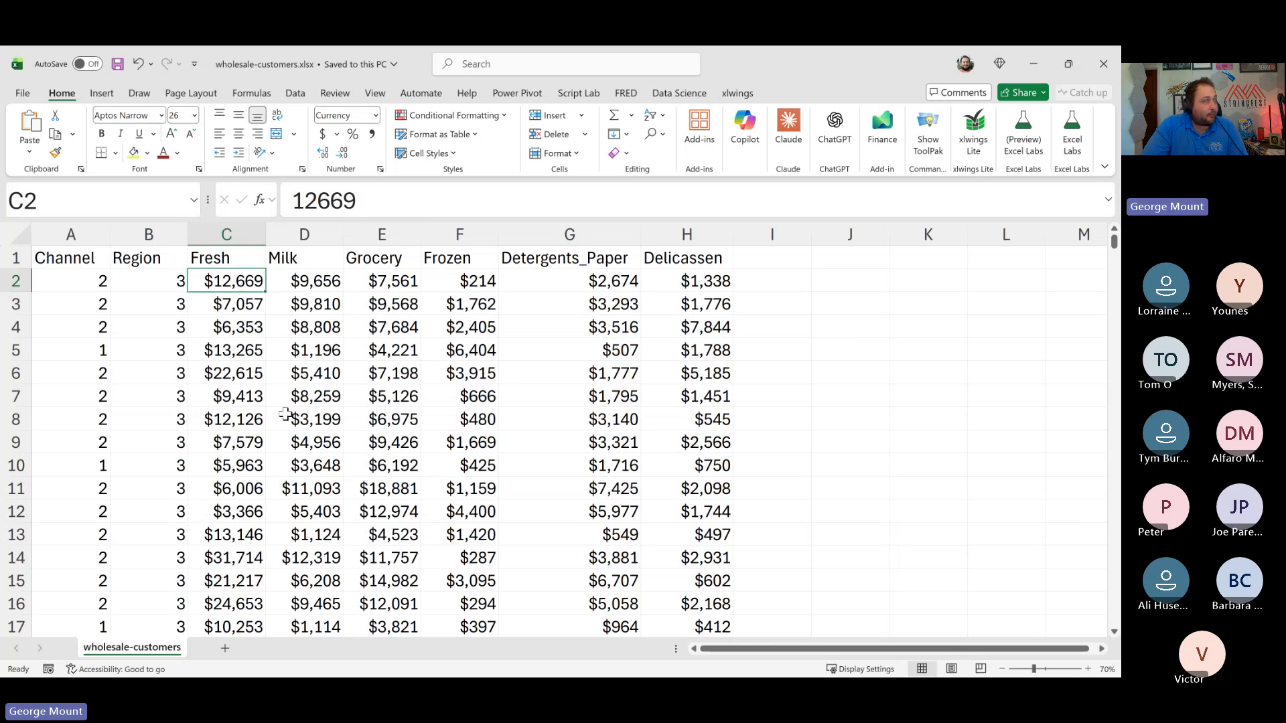
{"action": "left_click", "coordinate": [102, 94]}
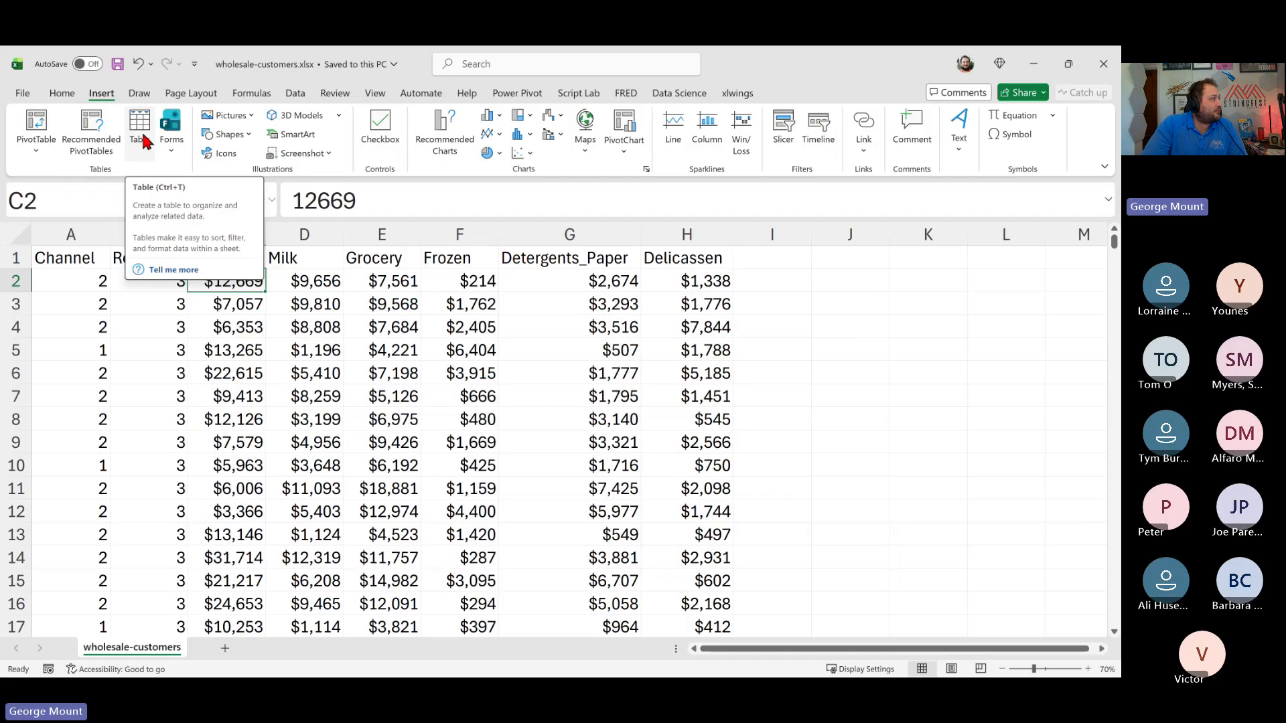
{"action": "left_click", "coordinate": [139, 146]}
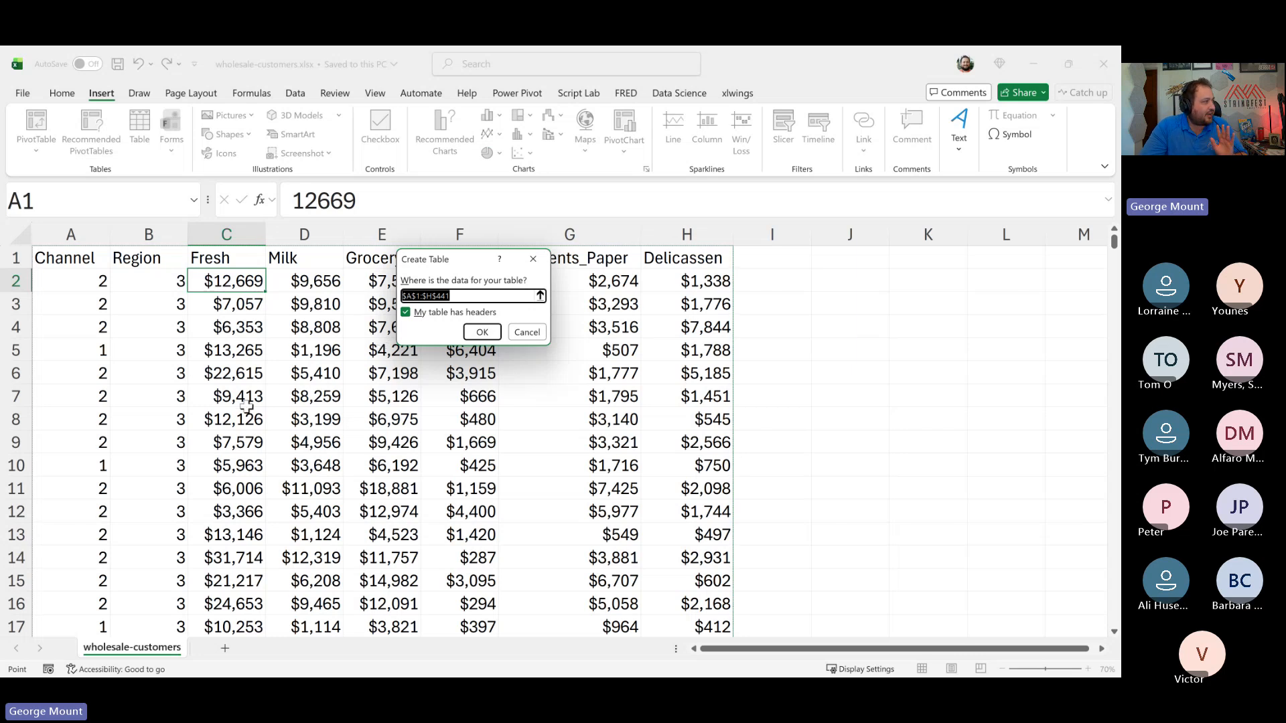
{"action": "scroll", "coordinate": [246, 406], "scroll_direction": "down", "scroll_amount": 5}
{"action": "scroll", "coordinate": [246, 407], "scroll_direction": "up", "scroll_amount": 5}
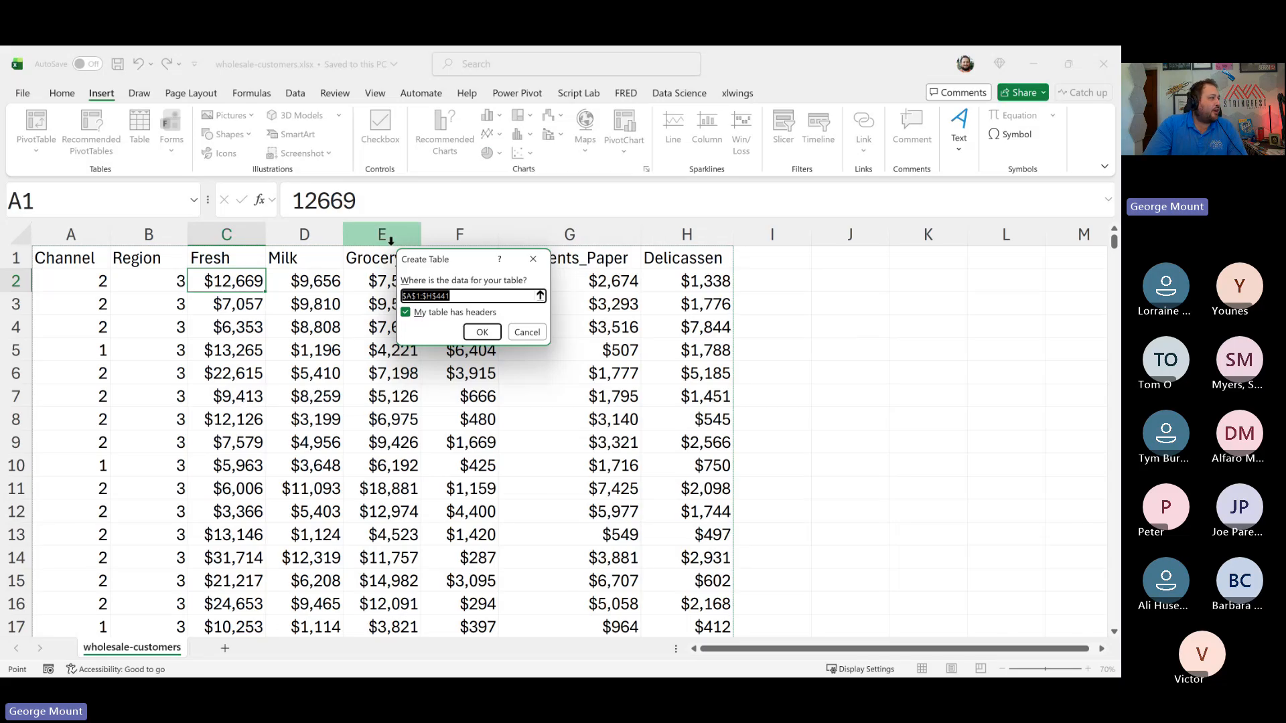
{"action": "left_click", "coordinate": [477, 333]}
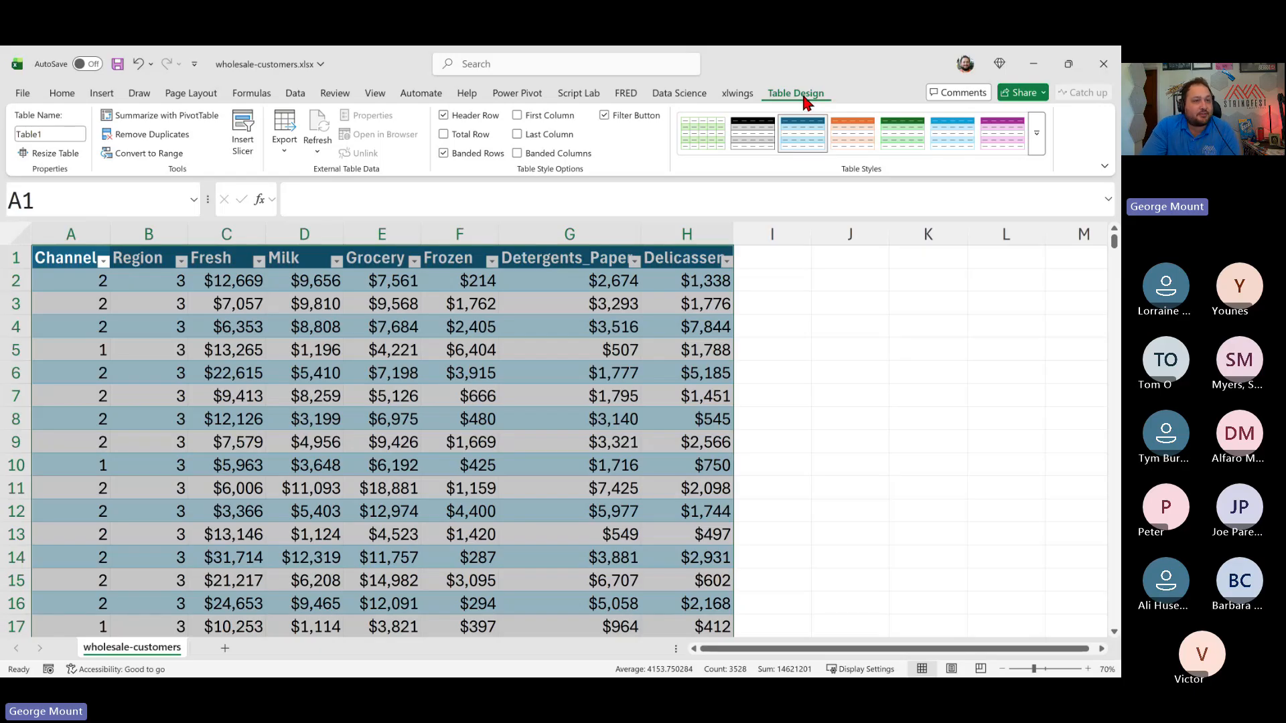
Step: Preview the Light, Medium and Dark table styles on the wholesale customers table and close the gallery without applying one
{"action": "left_click_drag", "start_coordinate": [926, 388], "coordinate": [936, 383]}
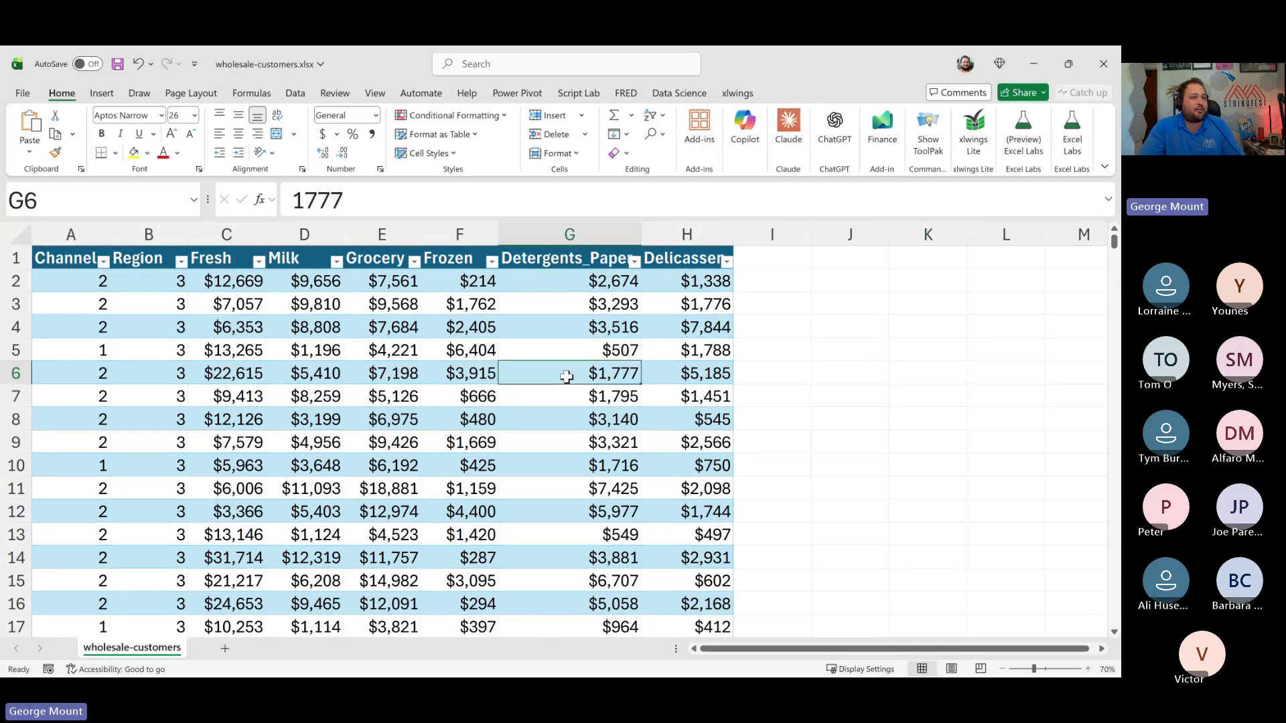
{"action": "left_click", "coordinate": [567, 376]}
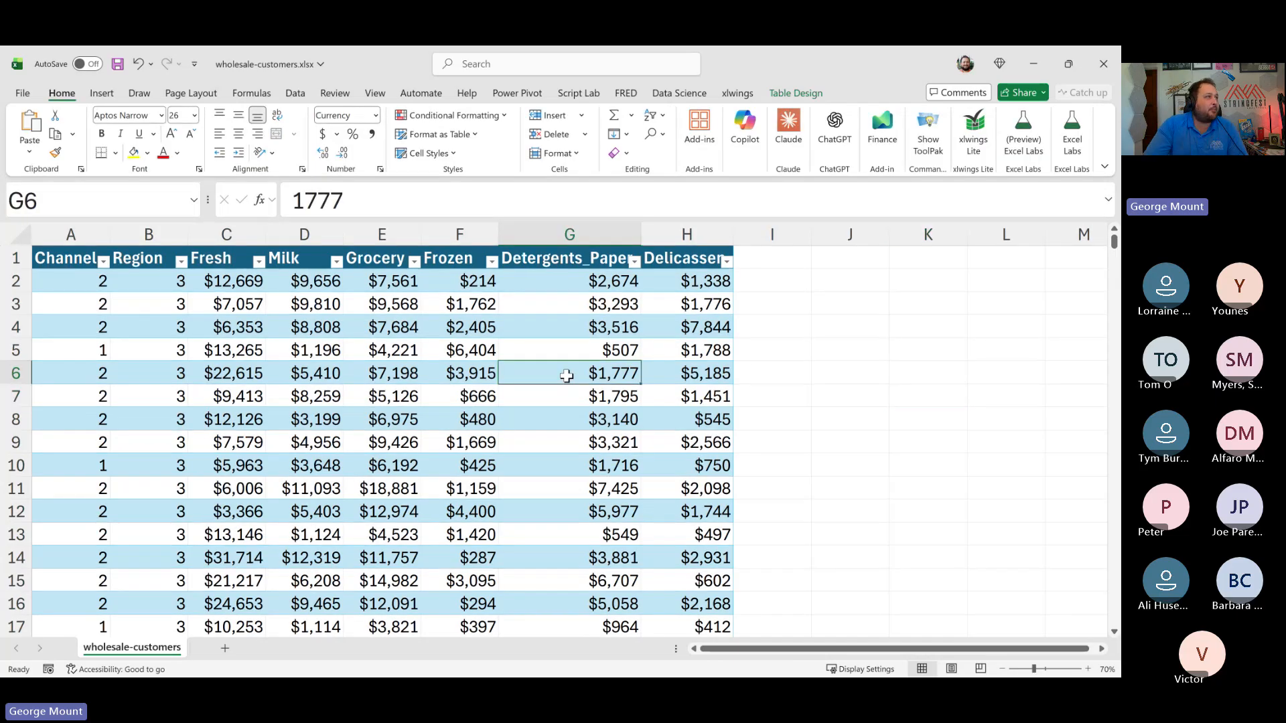
{"action": "left_click", "coordinate": [797, 92]}
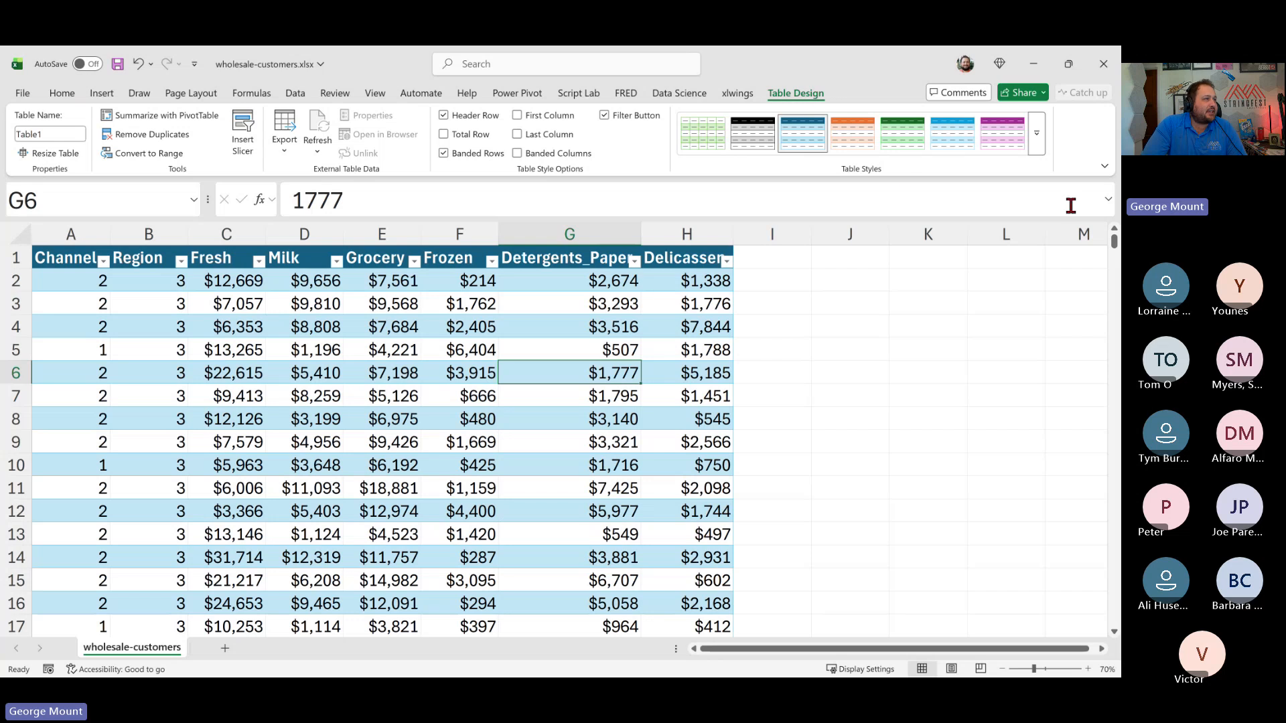
{"action": "left_click", "coordinate": [1036, 134]}
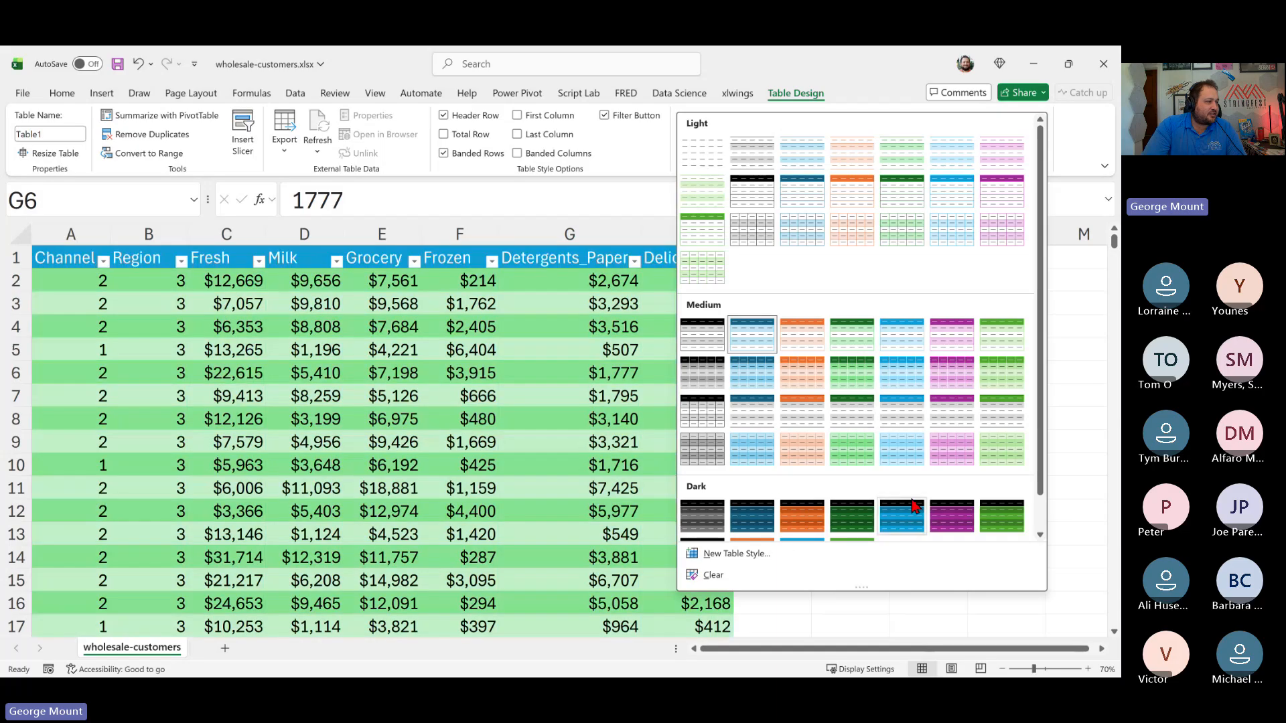
{"action": "scroll", "coordinate": [883, 489], "scroll_direction": "down", "scroll_amount": 1}
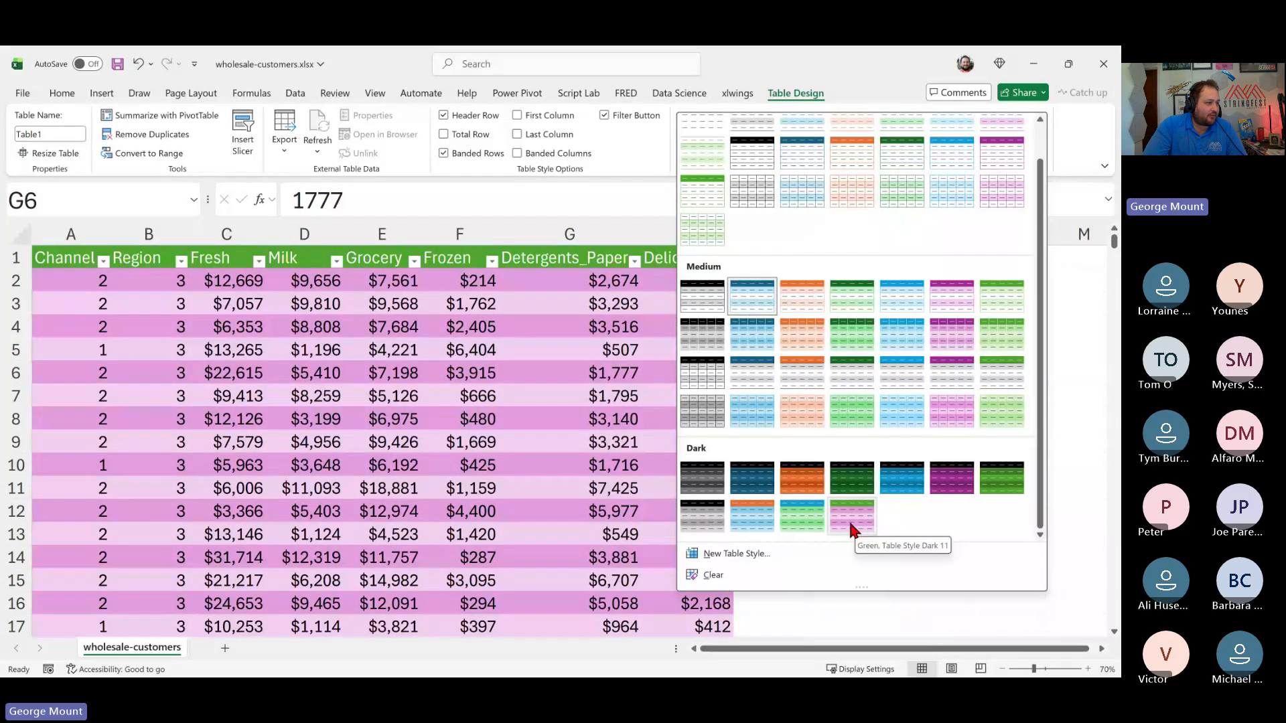
{"action": "scroll", "coordinate": [770, 368], "scroll_direction": "up", "scroll_amount": 1}
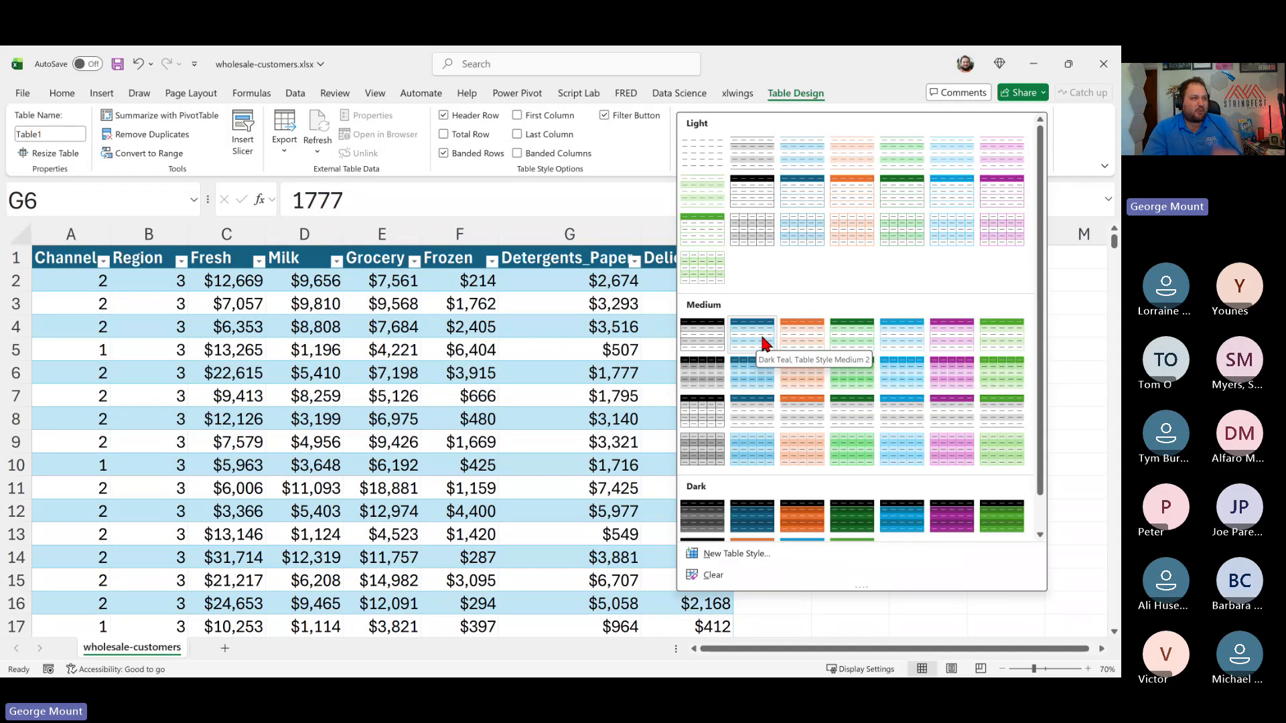
{"action": "left_click", "coordinate": [509, 321]}
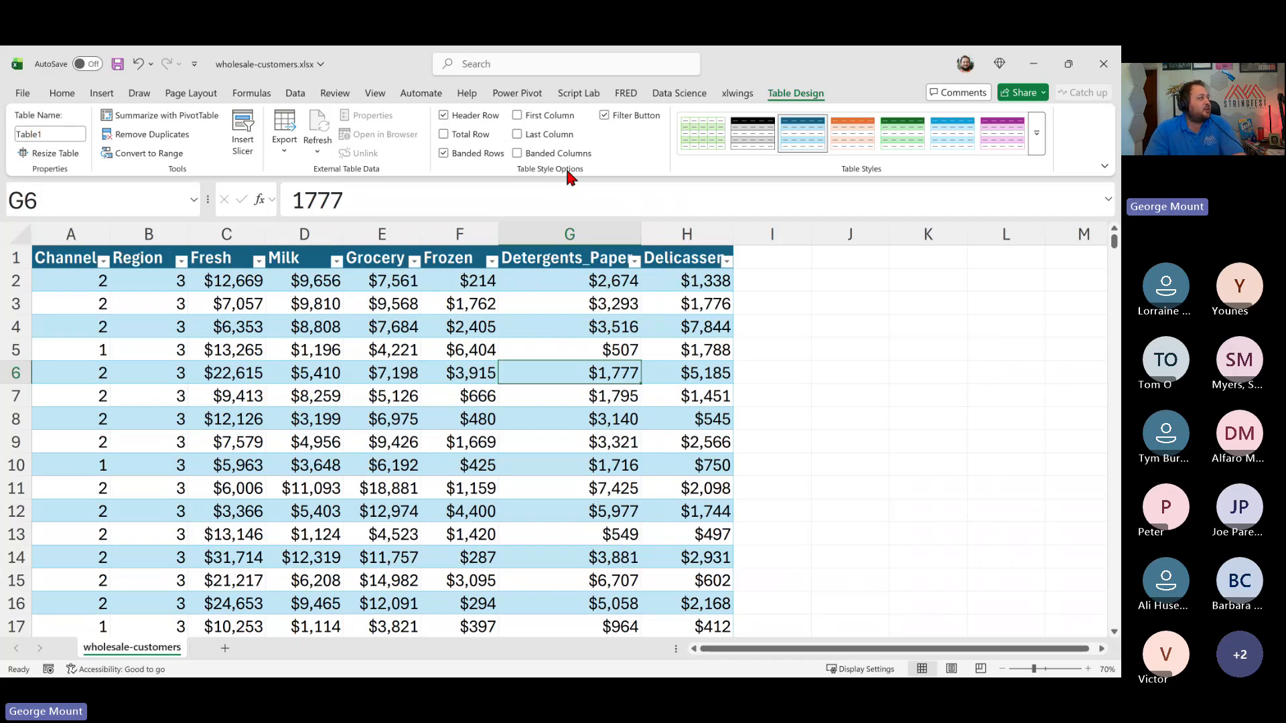
Step: Toggle the table's filter buttons and header row off and back on
{"action": "left_click", "coordinate": [605, 115]}
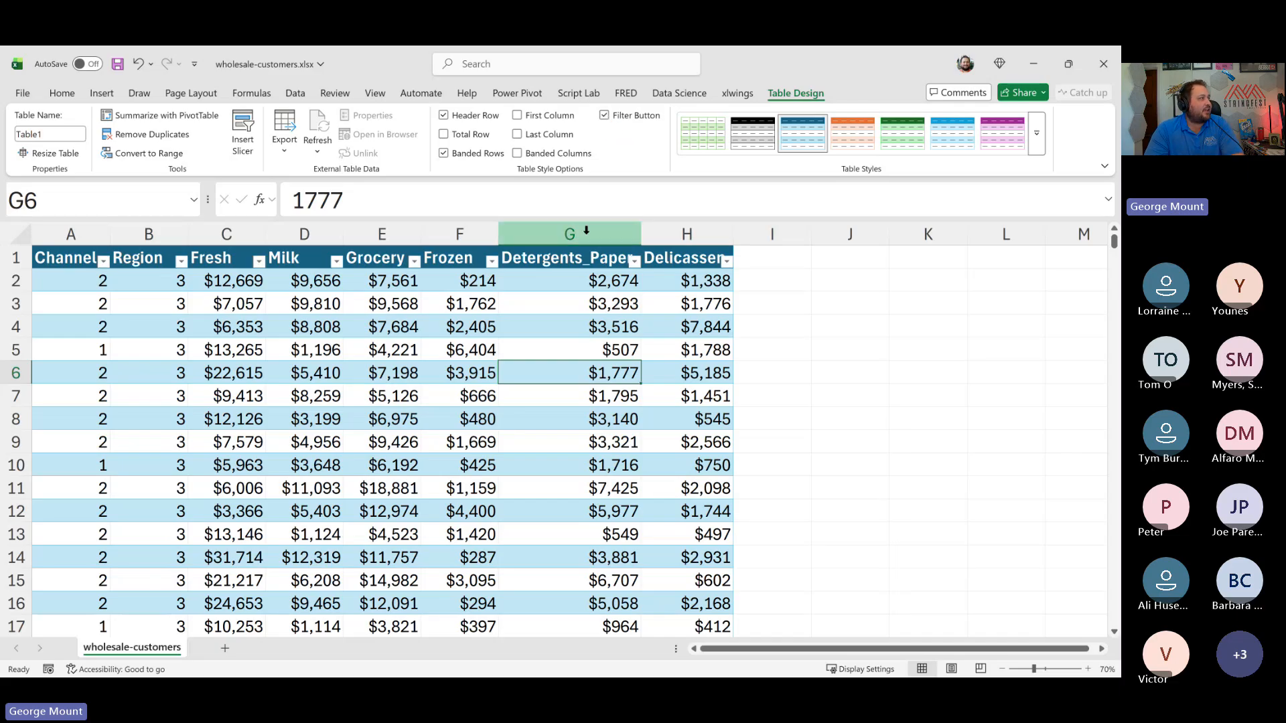
{"action": "left_click", "coordinate": [444, 115]}
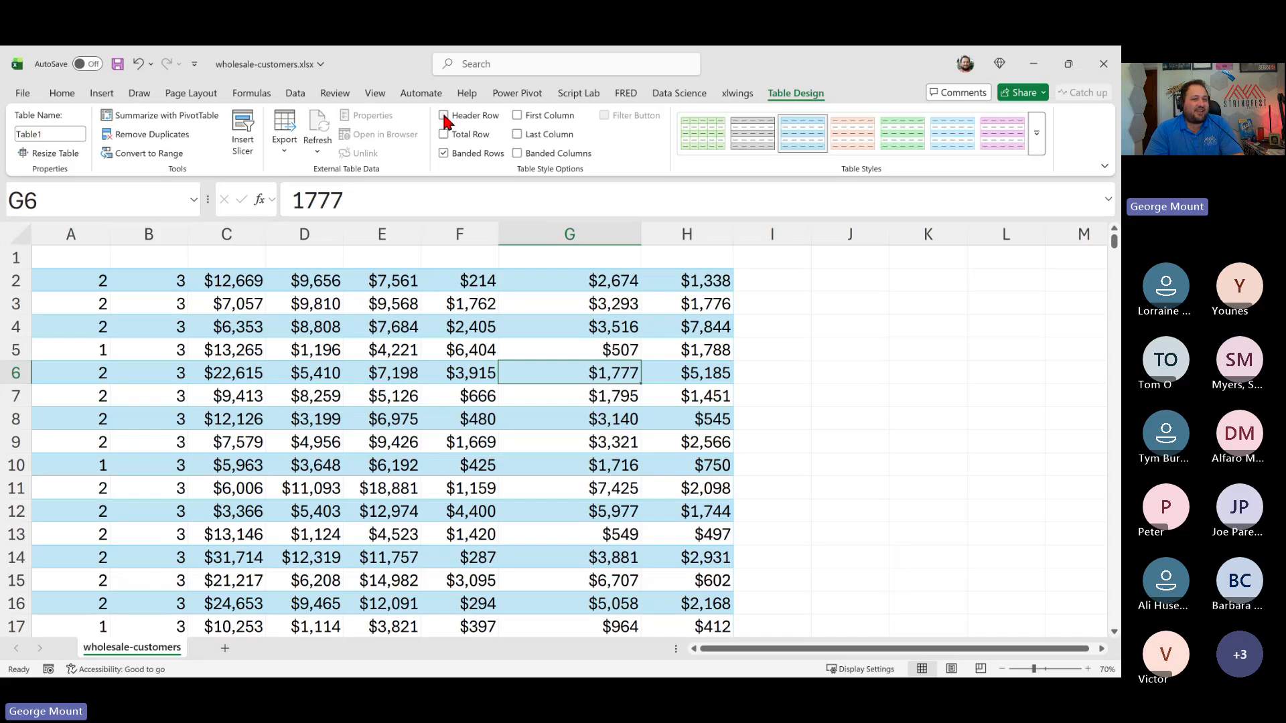
{"action": "left_click", "coordinate": [443, 116]}
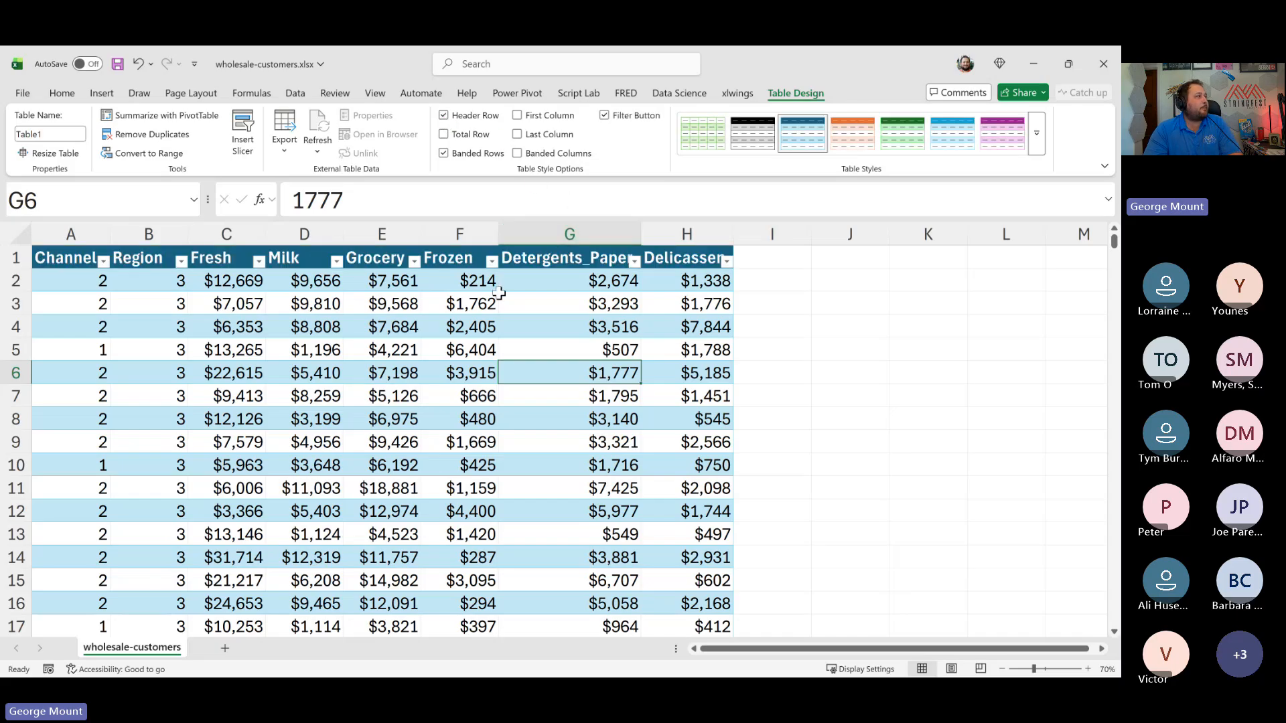
Step: Add a total row to the table and open the list of summary functions for the Grocery column's total
{"action": "left_click", "coordinate": [444, 134]}
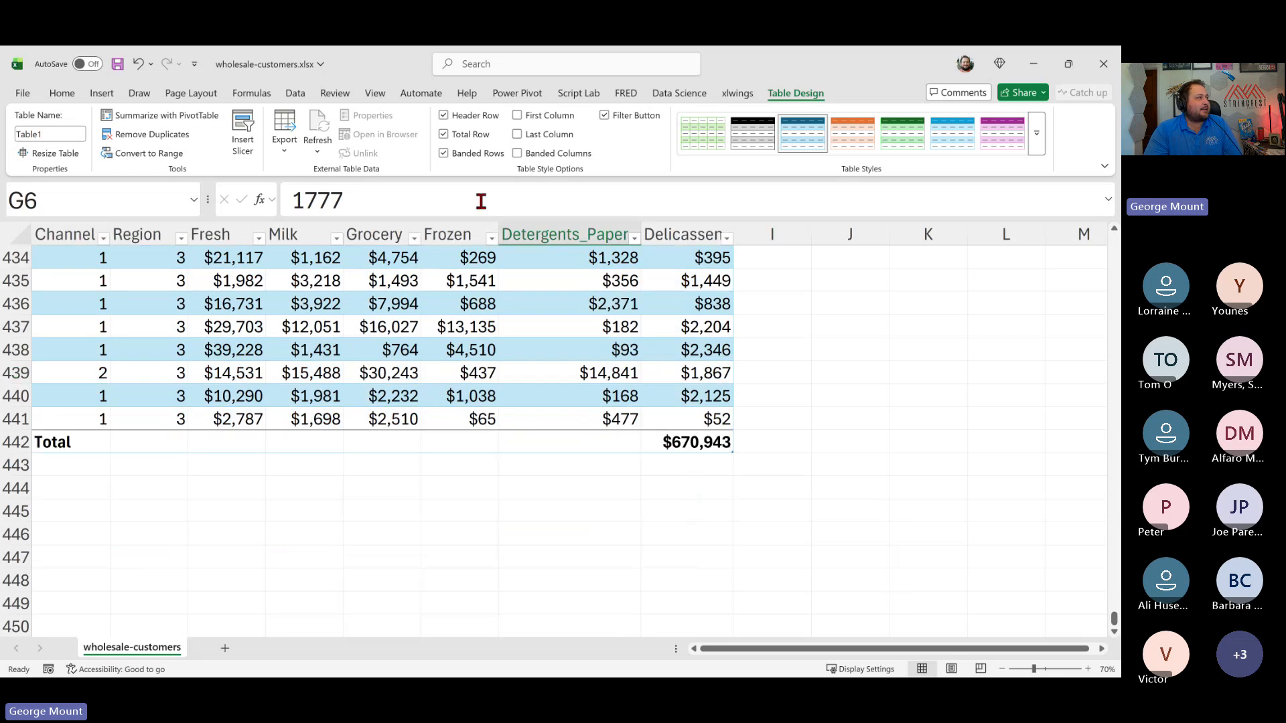
{"action": "left_click", "coordinate": [443, 134]}
{"action": "left_click", "coordinate": [443, 134]}
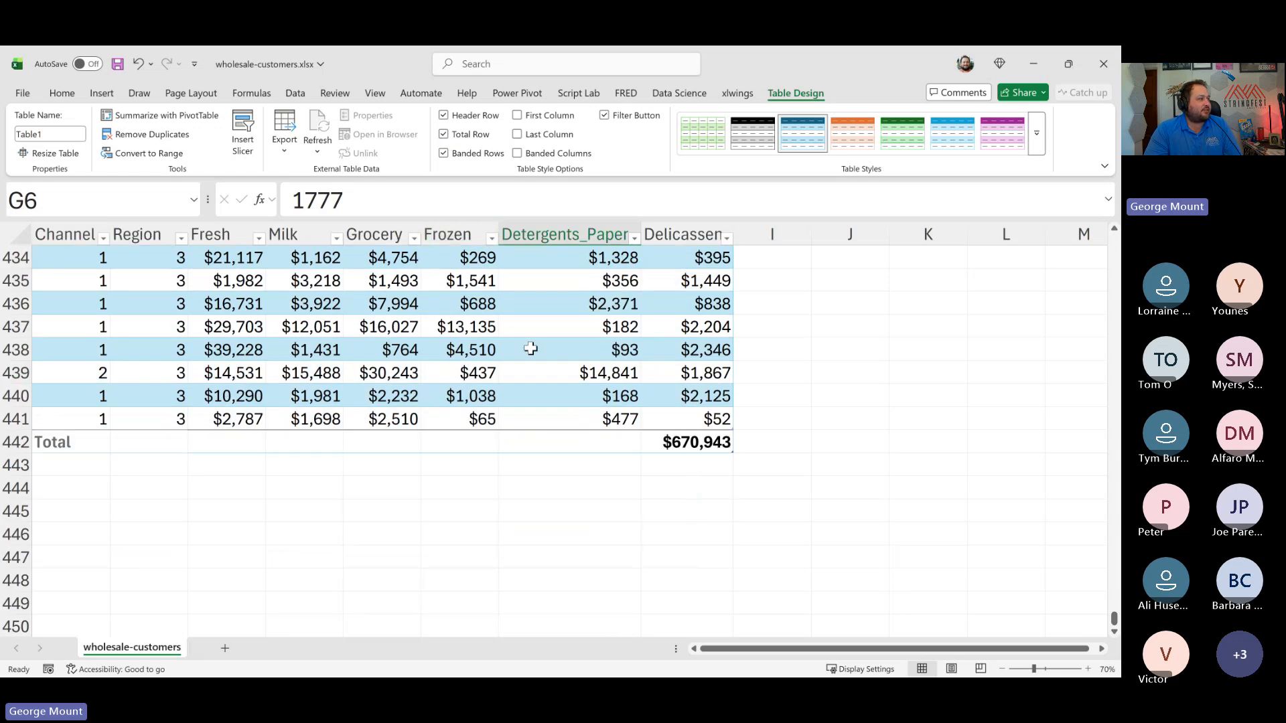
{"action": "left_click", "coordinate": [379, 435]}
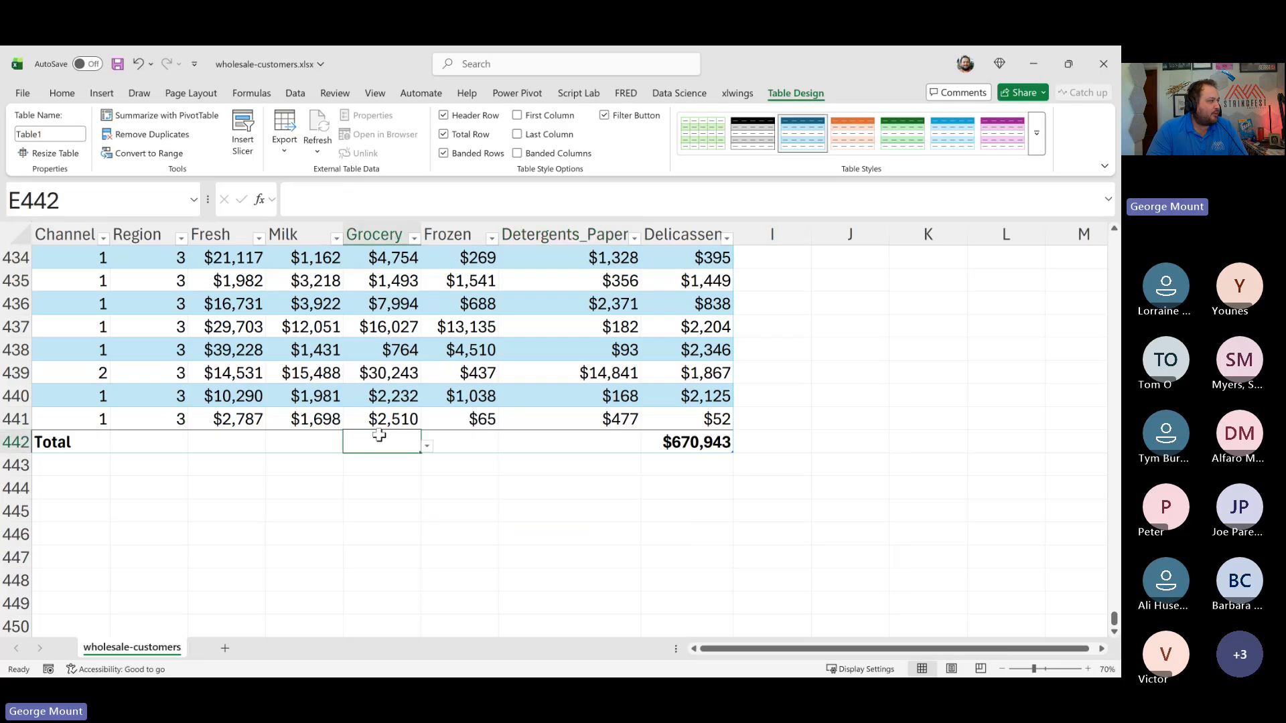
{"action": "left_click", "coordinate": [427, 446]}
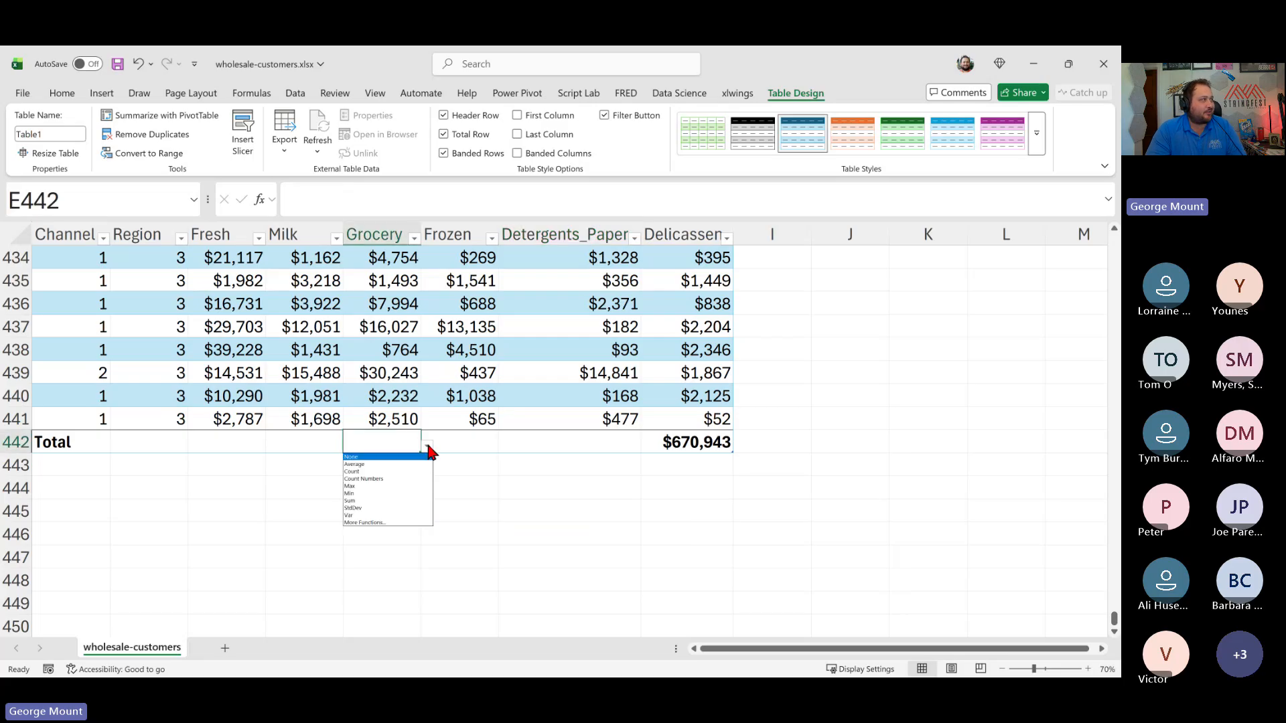
Step: Toggle the total row off and back on, and examine the formula behind the Delicassen total
{"action": "left_click", "coordinate": [444, 134]}
{"action": "left_click", "coordinate": [443, 134]}
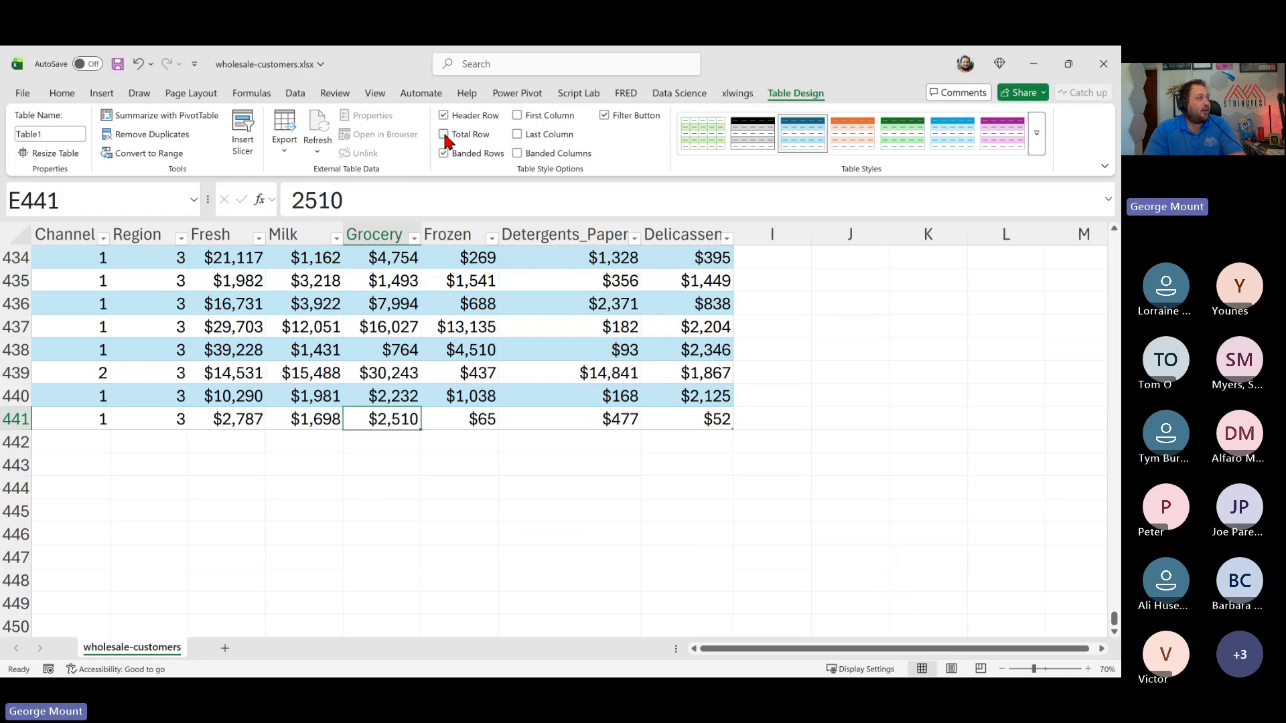
{"action": "left_click", "coordinate": [443, 133]}
{"action": "left_click", "coordinate": [697, 454]}
{"action": "left_click", "coordinate": [698, 446]}
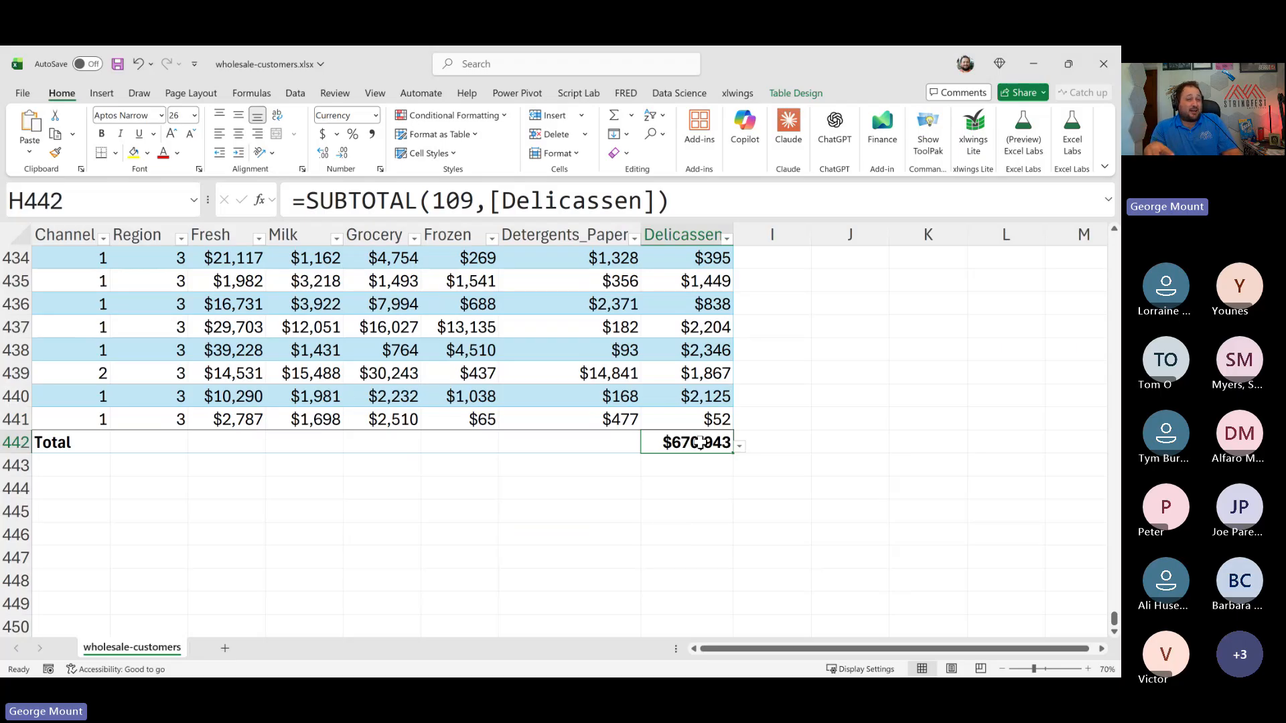
Step: Set the total row to show the Sum for the Detergents_Paper and Frozen columns
{"action": "left_click", "coordinate": [600, 440]}
{"action": "left_click", "coordinate": [647, 445]}
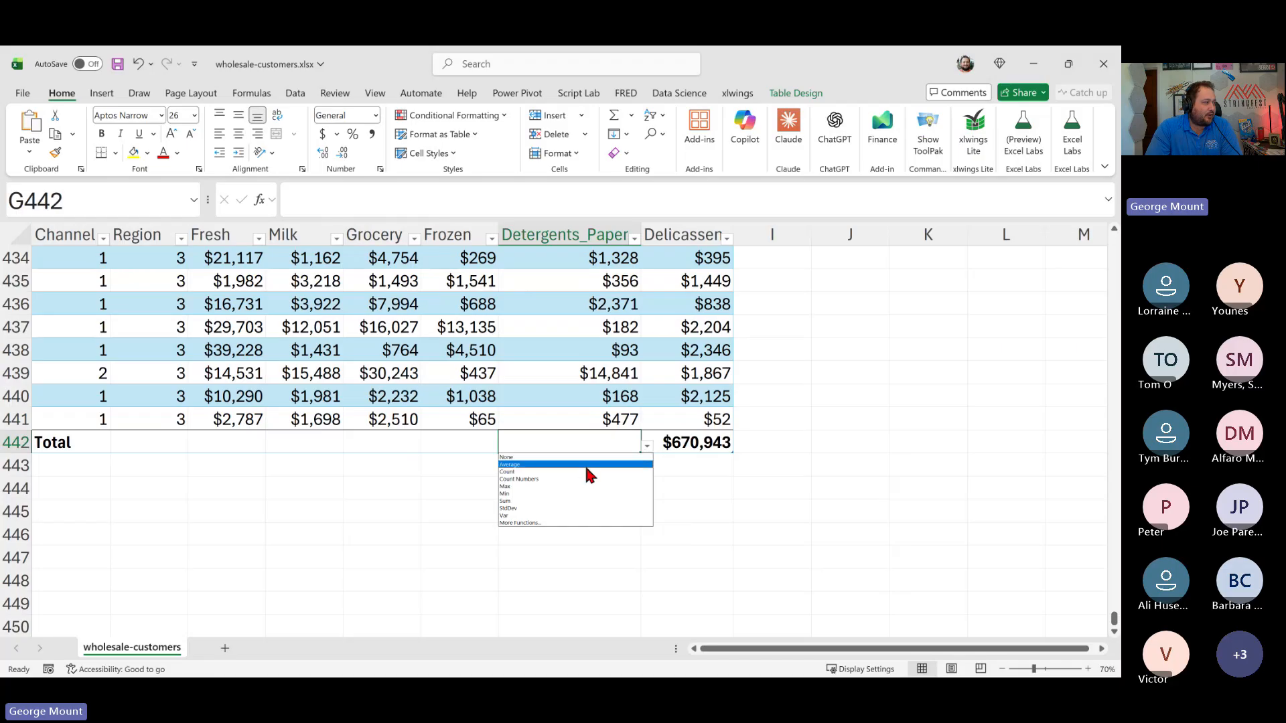
{"action": "left_click", "coordinate": [568, 501]}
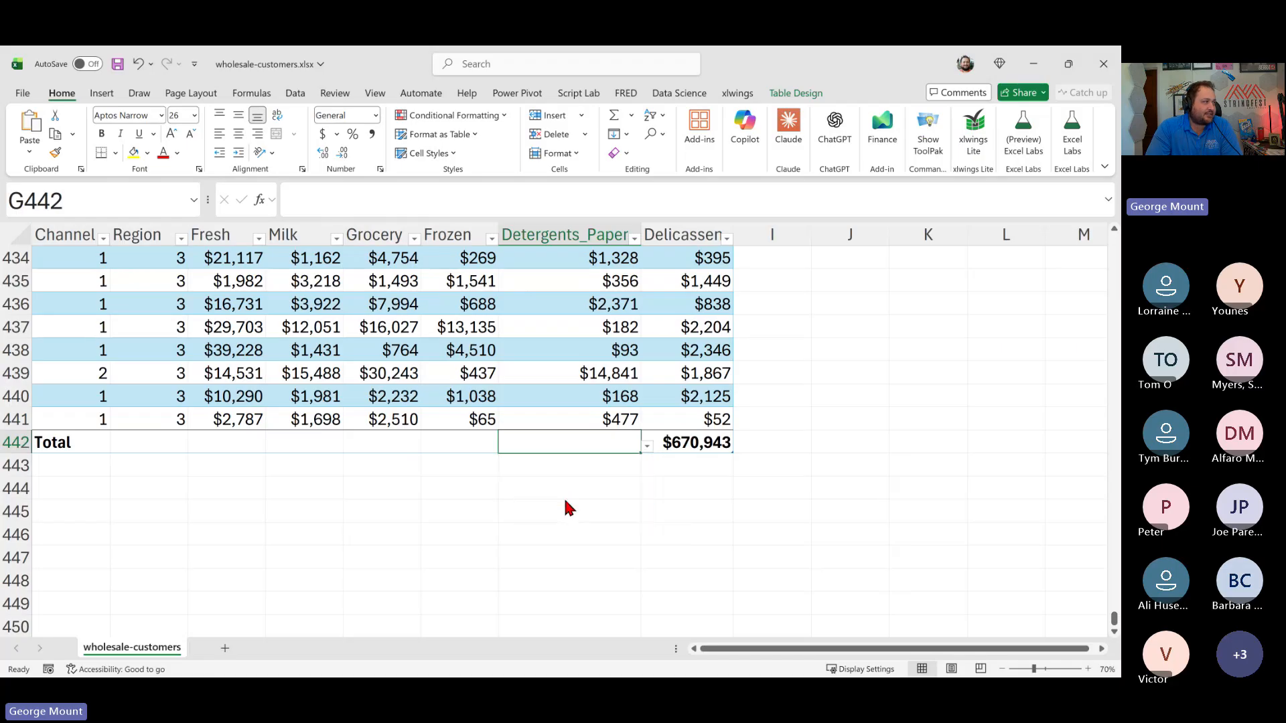
{"action": "left_click", "coordinate": [494, 443]}
{"action": "left_click", "coordinate": [505, 446]}
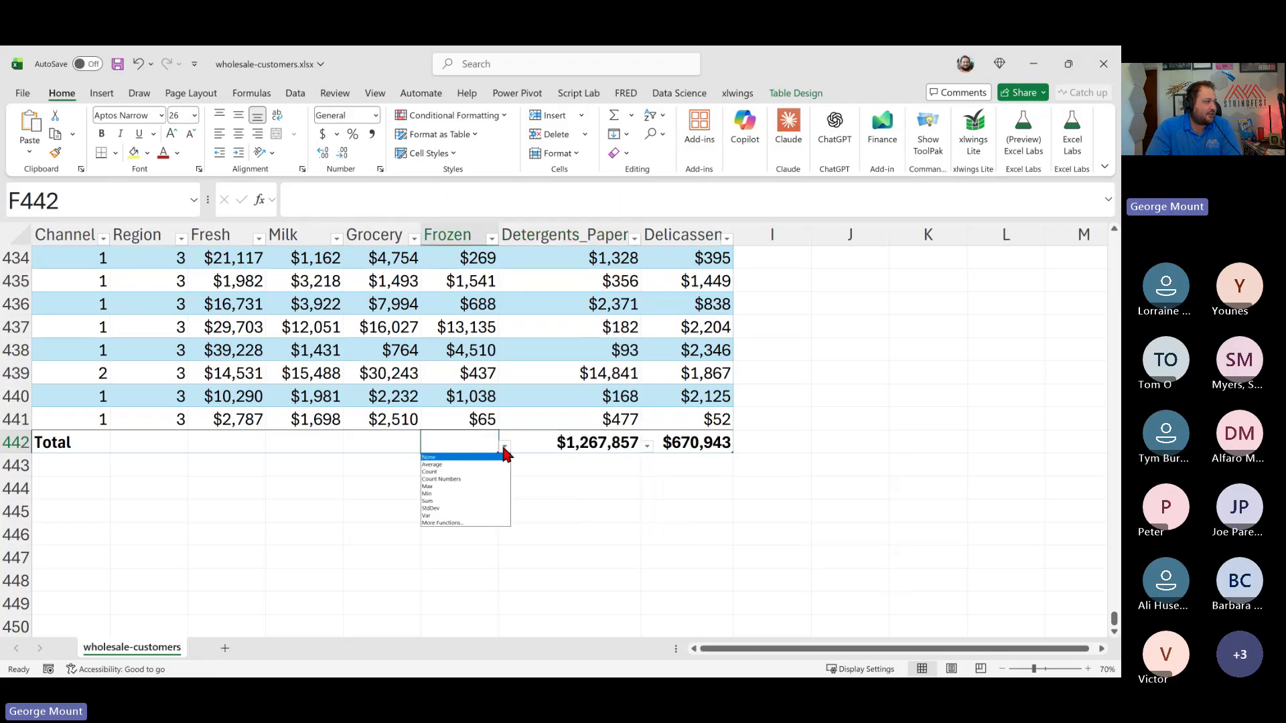
{"action": "left_click", "coordinate": [456, 503]}
Step: Autofit the Frozen column's width to its contents so that its total fits
{"action": "left_click", "coordinate": [412, 443]}
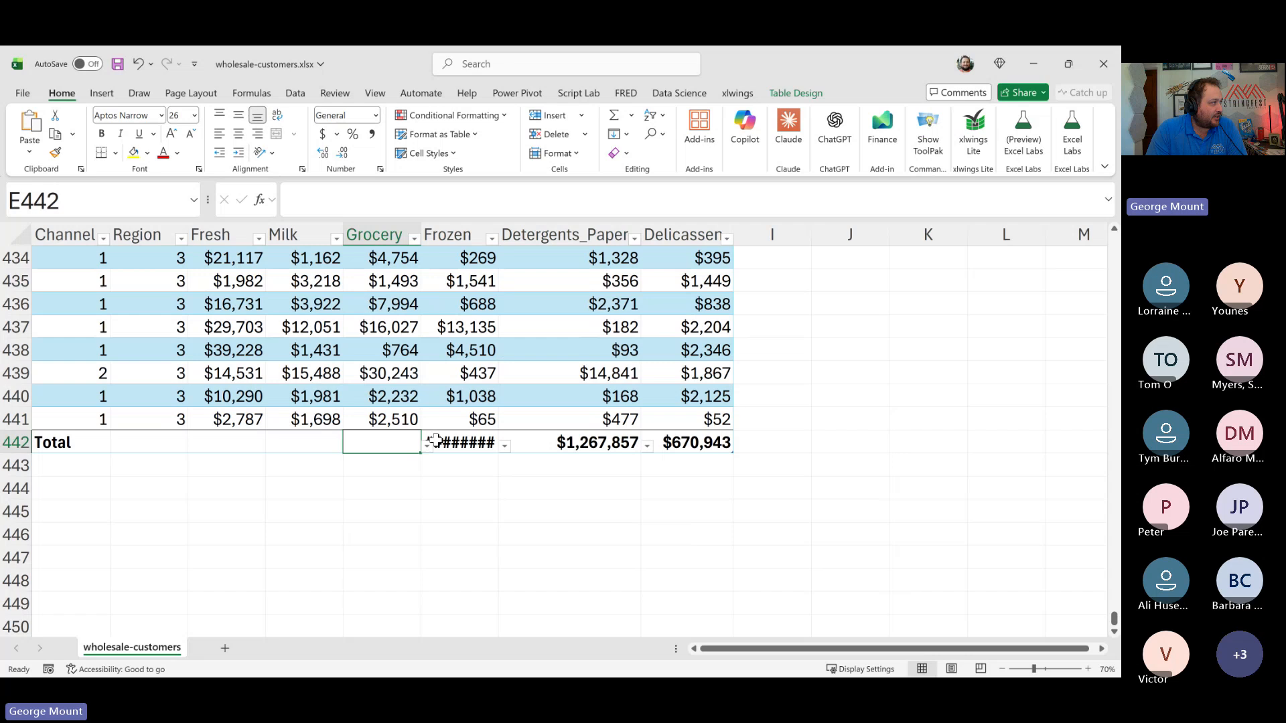
{"action": "left_click_drag", "start_coordinate": [496, 231], "coordinate": [497, 231]}
{"action": "double_click", "coordinate": [497, 232]}
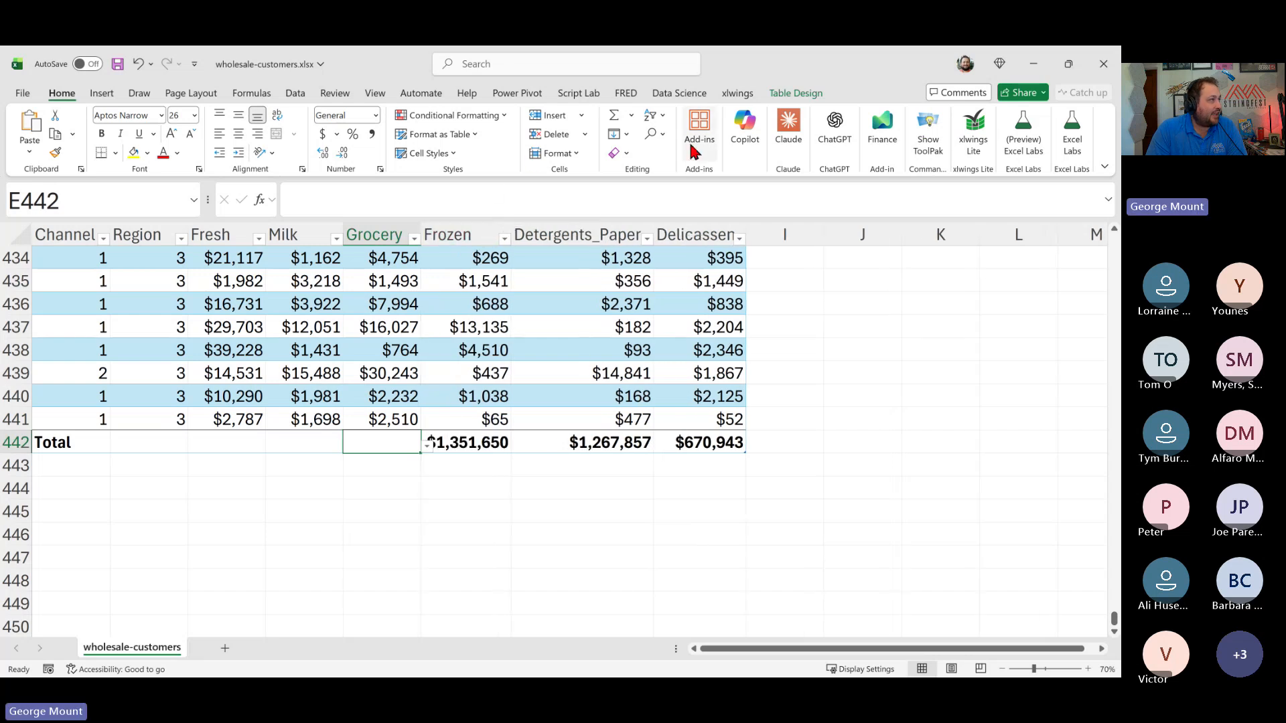
Step: Toggle the table's total row off and back on, and finish with it turned off
{"action": "left_click", "coordinate": [700, 305]}
{"action": "left_click", "coordinate": [791, 94]}
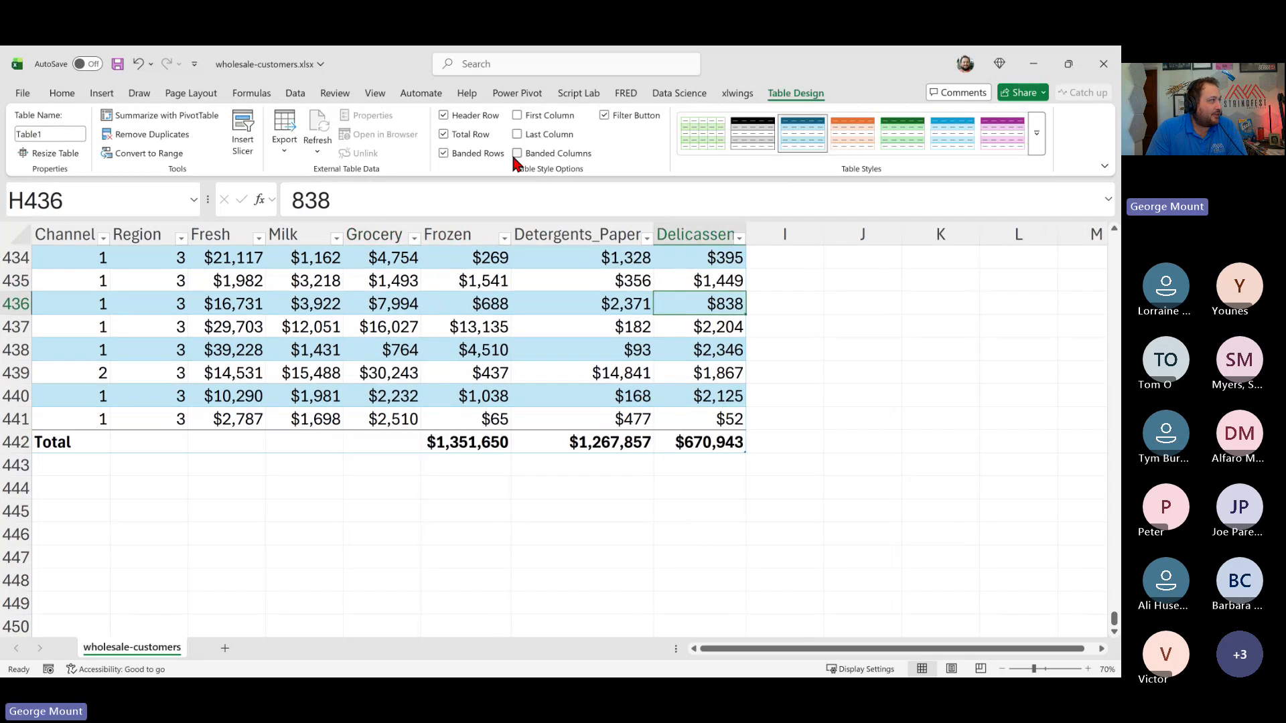
{"action": "left_click", "coordinate": [462, 136]}
{"action": "left_click", "coordinate": [462, 137]}
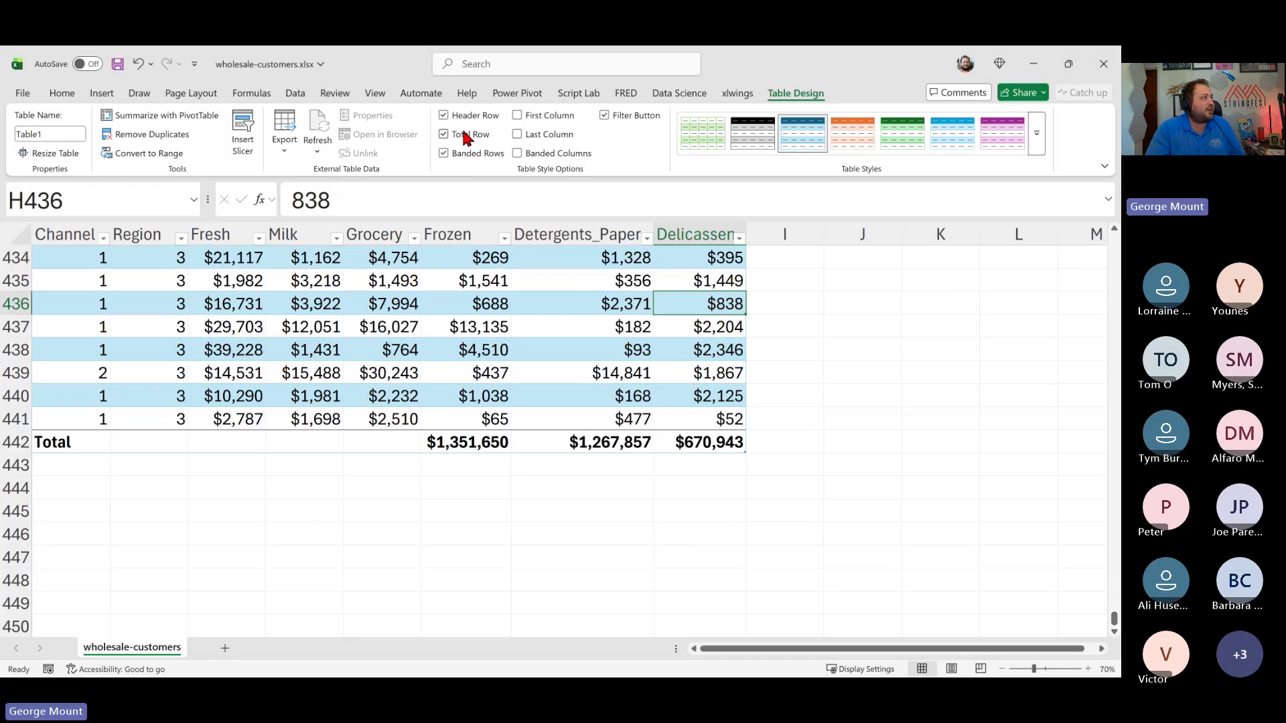
{"action": "left_click", "coordinate": [460, 136]}
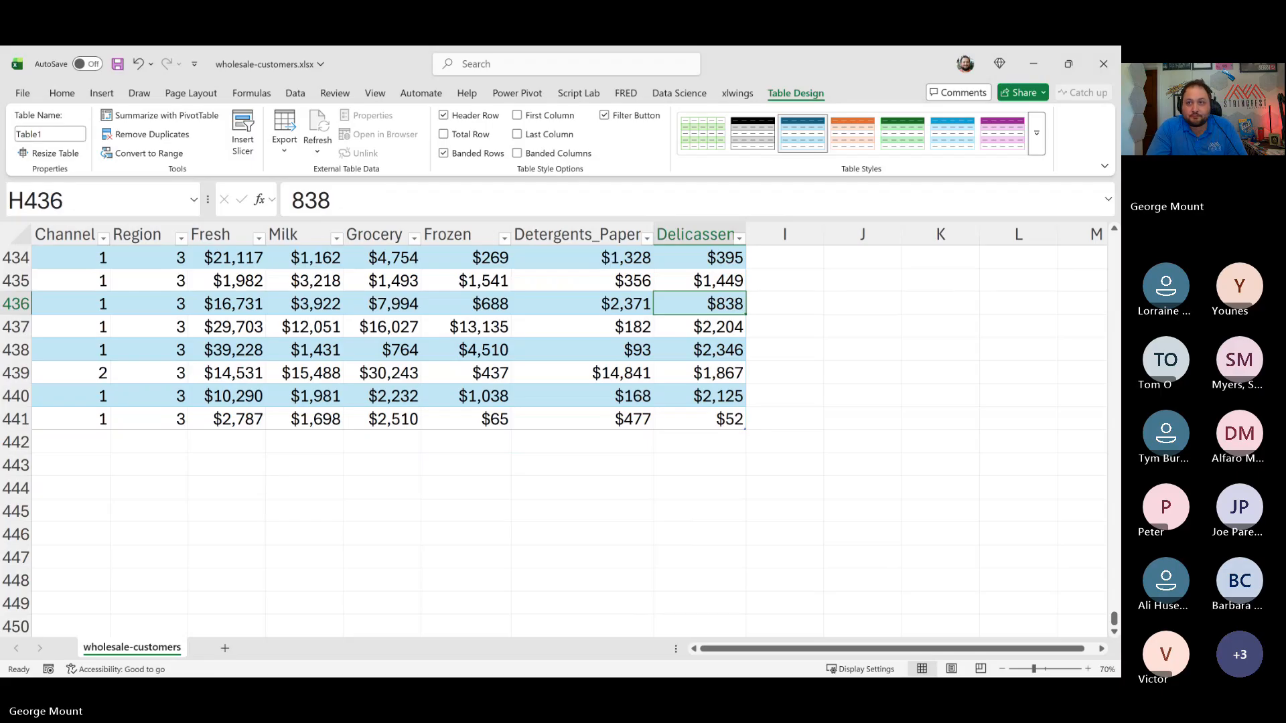
{"action": "key", "text": "alt+Tab"}
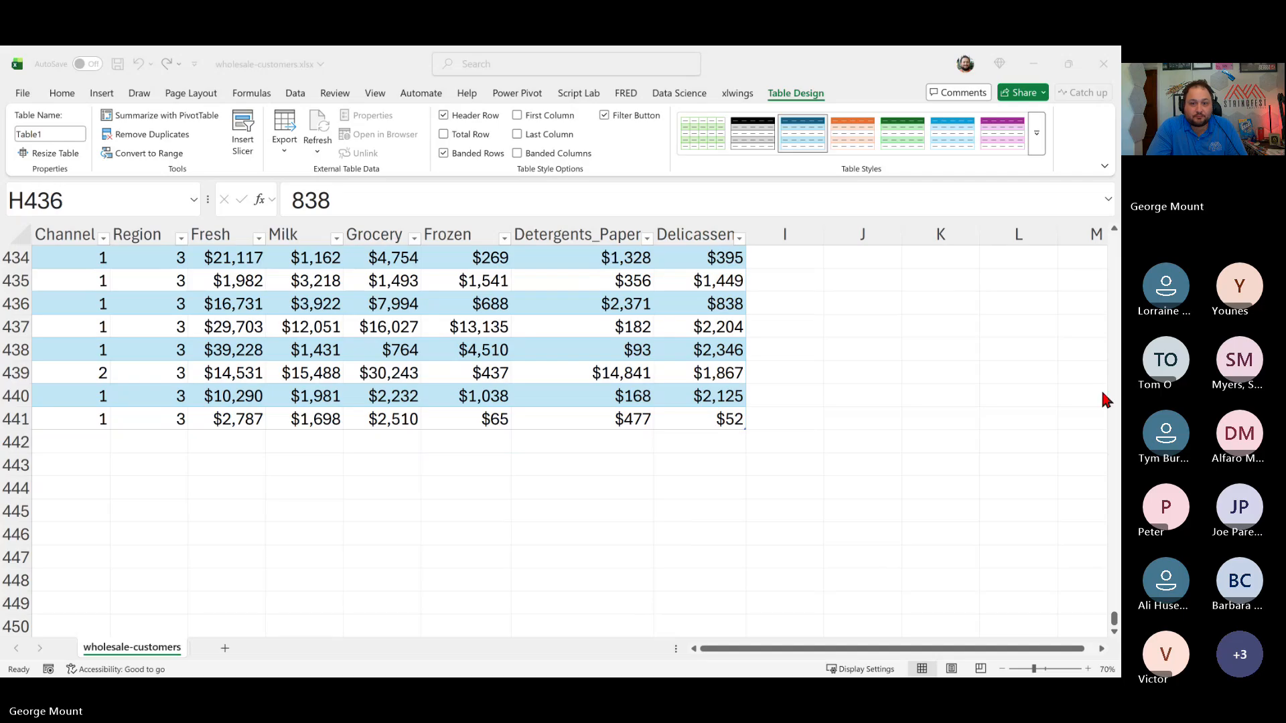
{"action": "key", "text": "alt+Tab"}
Step: Add a table column headed "Milk Tax" in cell I1, directly beside the Delicassen column
{"action": "scroll", "coordinate": [758, 349], "scroll_direction": "up", "scroll_amount": 4}
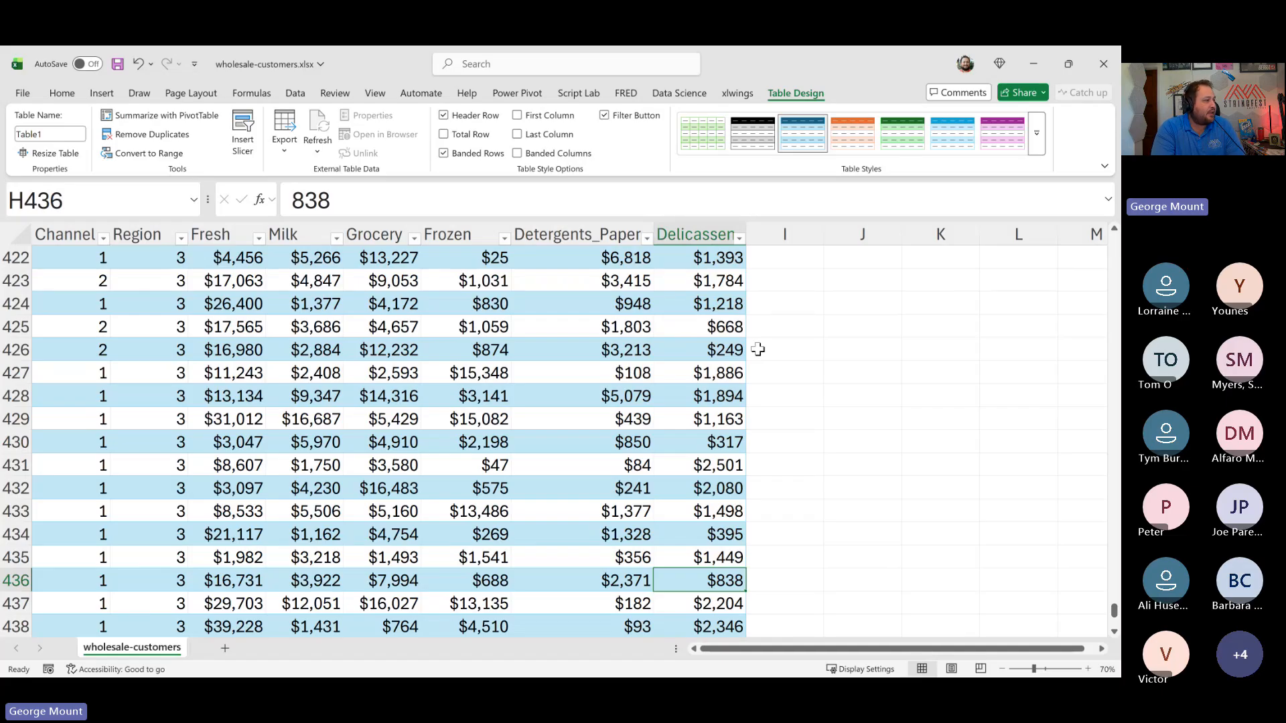
{"action": "key", "text": "ctrl+Home"}
{"action": "left_click", "coordinate": [783, 258]}
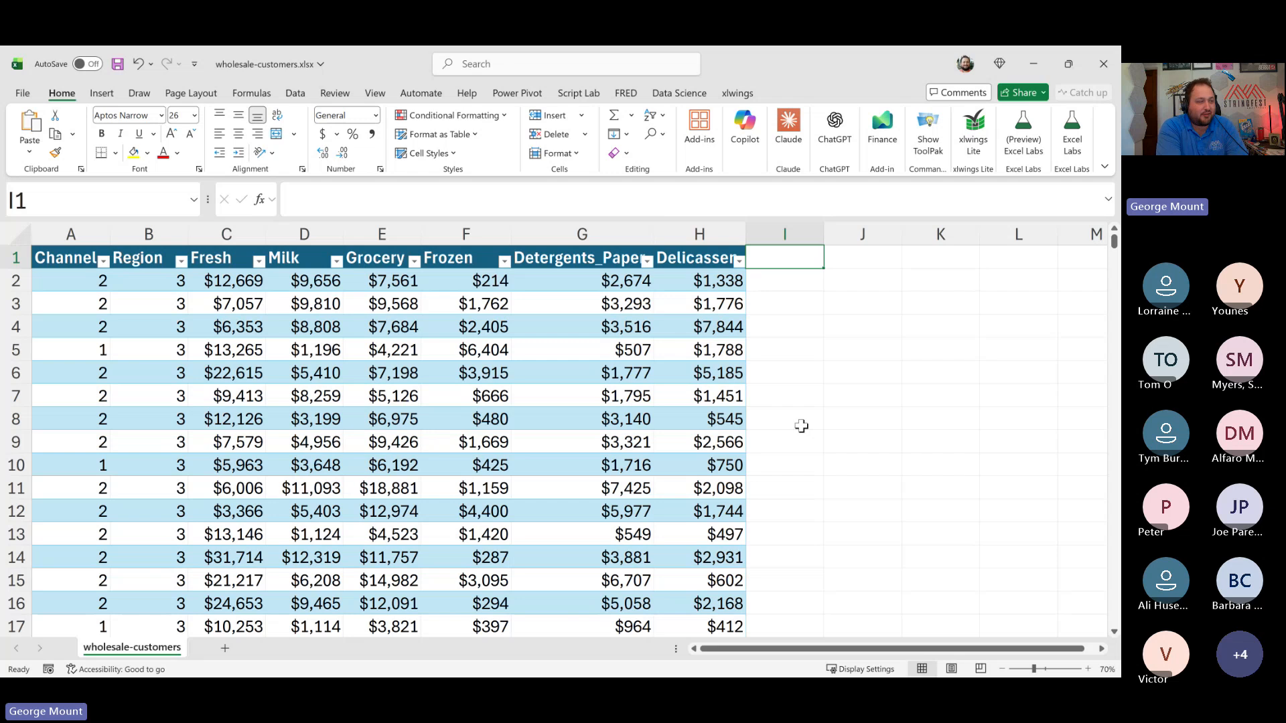
{"action": "type", "text": "Mil"}
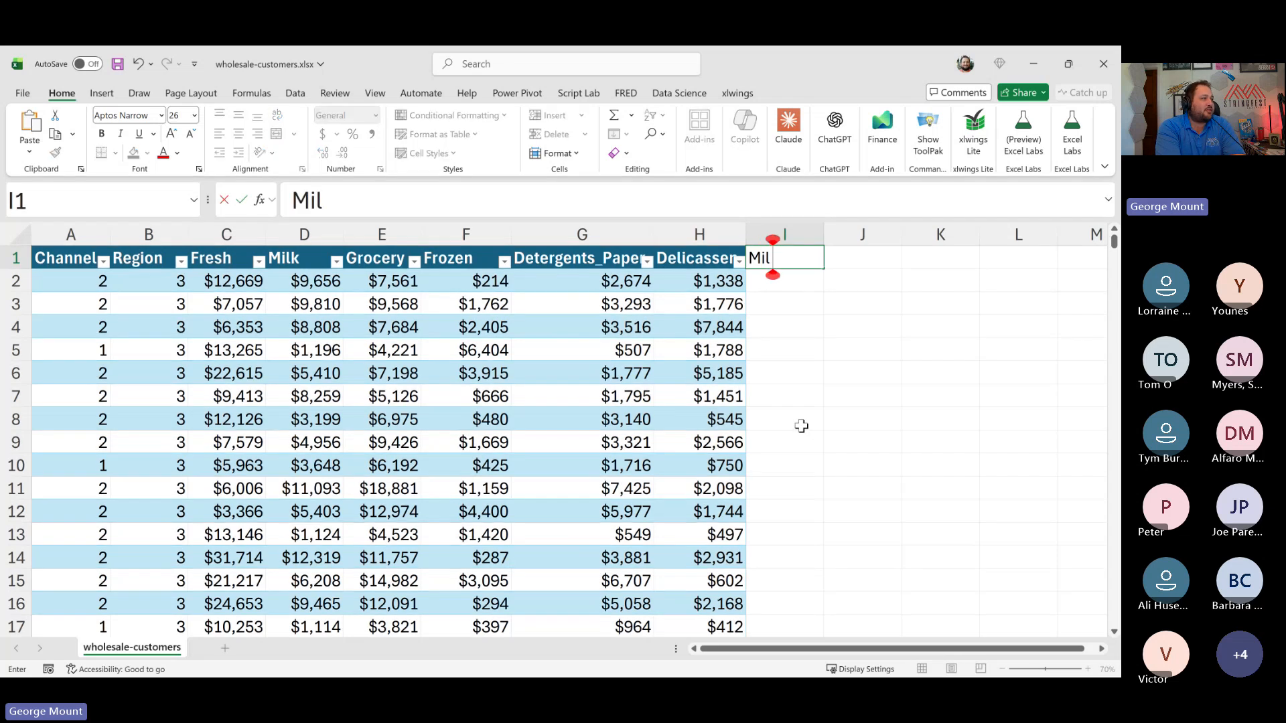
{"action": "type", "text": "k Tax"}
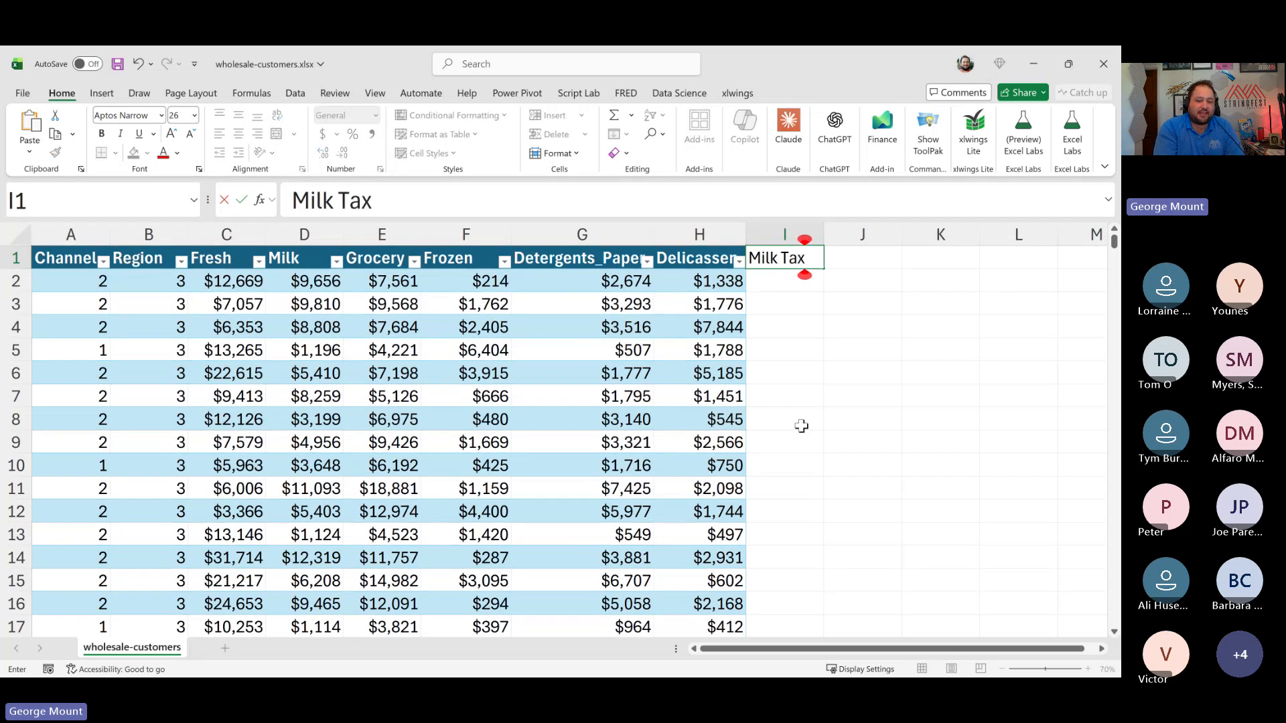
{"action": "key", "text": "Return"}
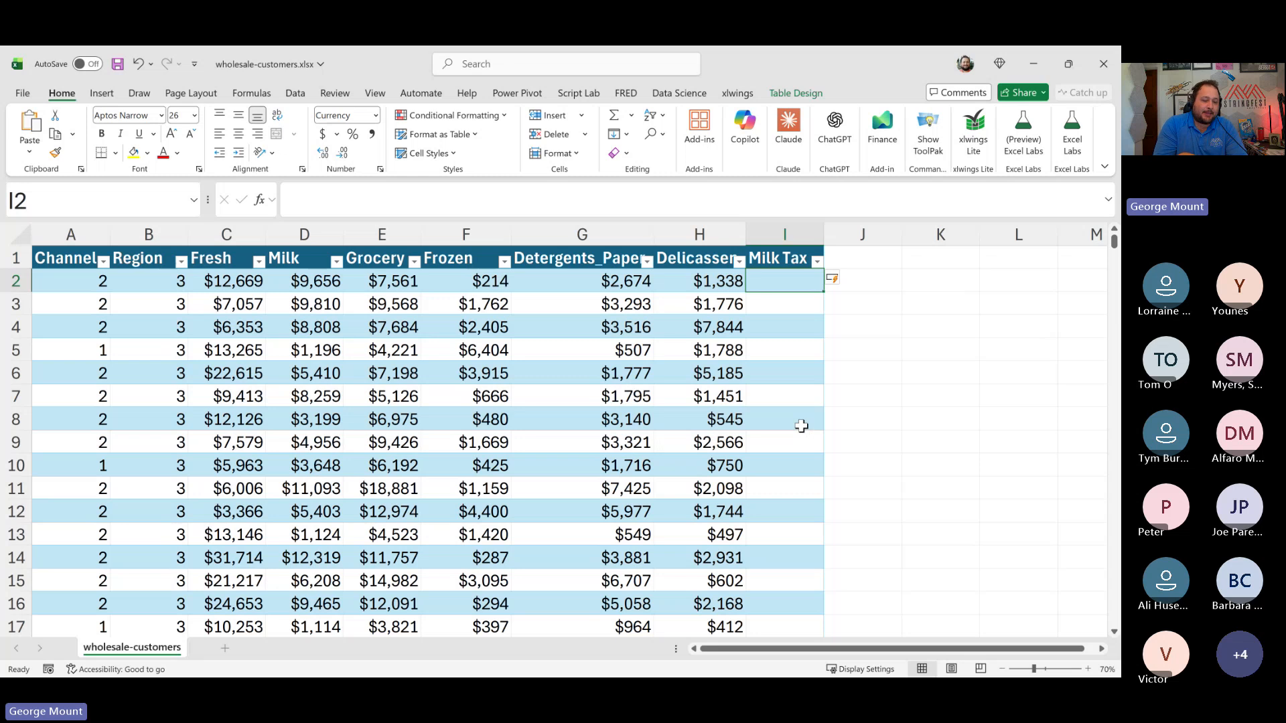
{"action": "type", "text": "="}
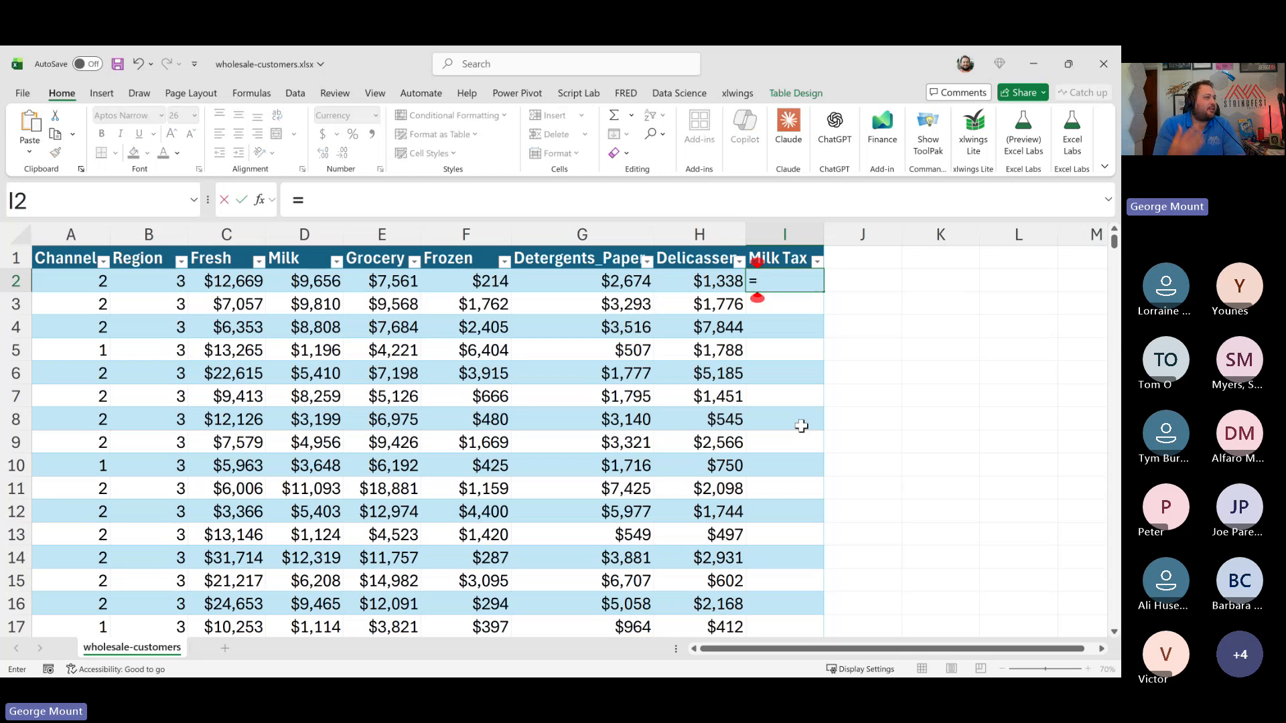
{"action": "key", "text": "Left"}
{"action": "key", "text": "Left"}
{"action": "key", "text": "Left"}
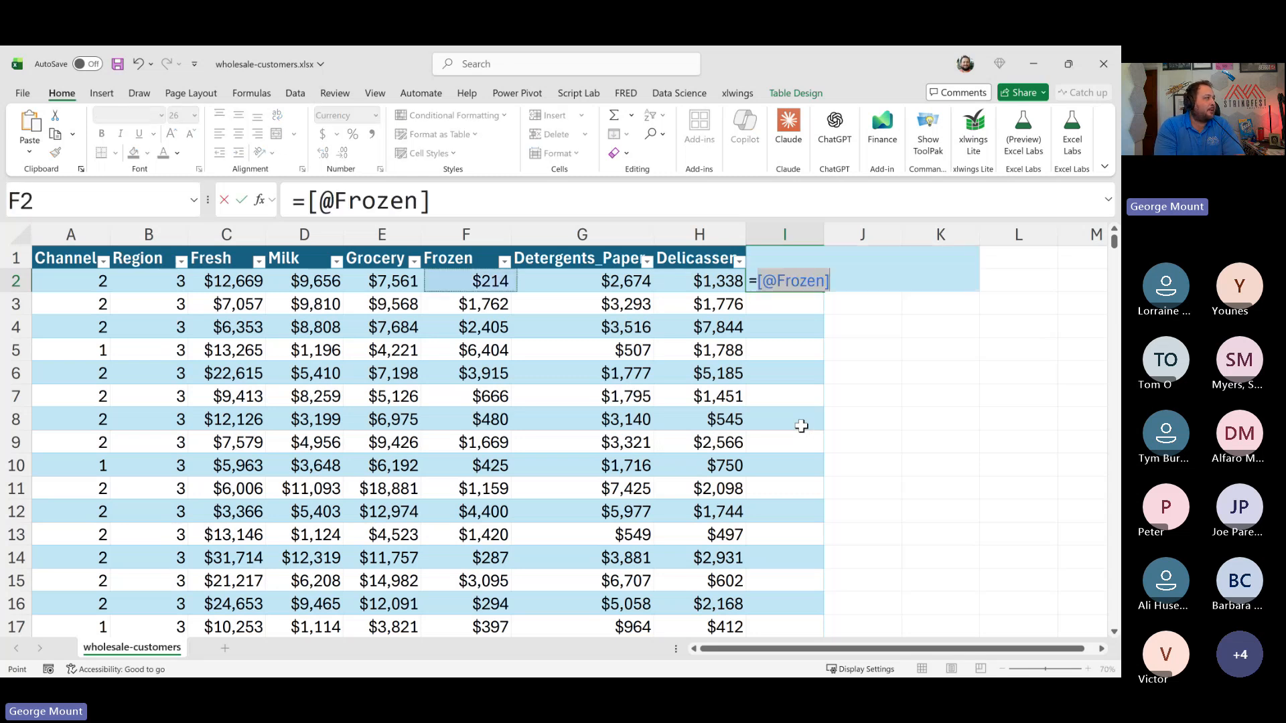
{"action": "key", "text": "Left"}
{"action": "key", "text": "Left"}
{"action": "key", "text": "Escape"}
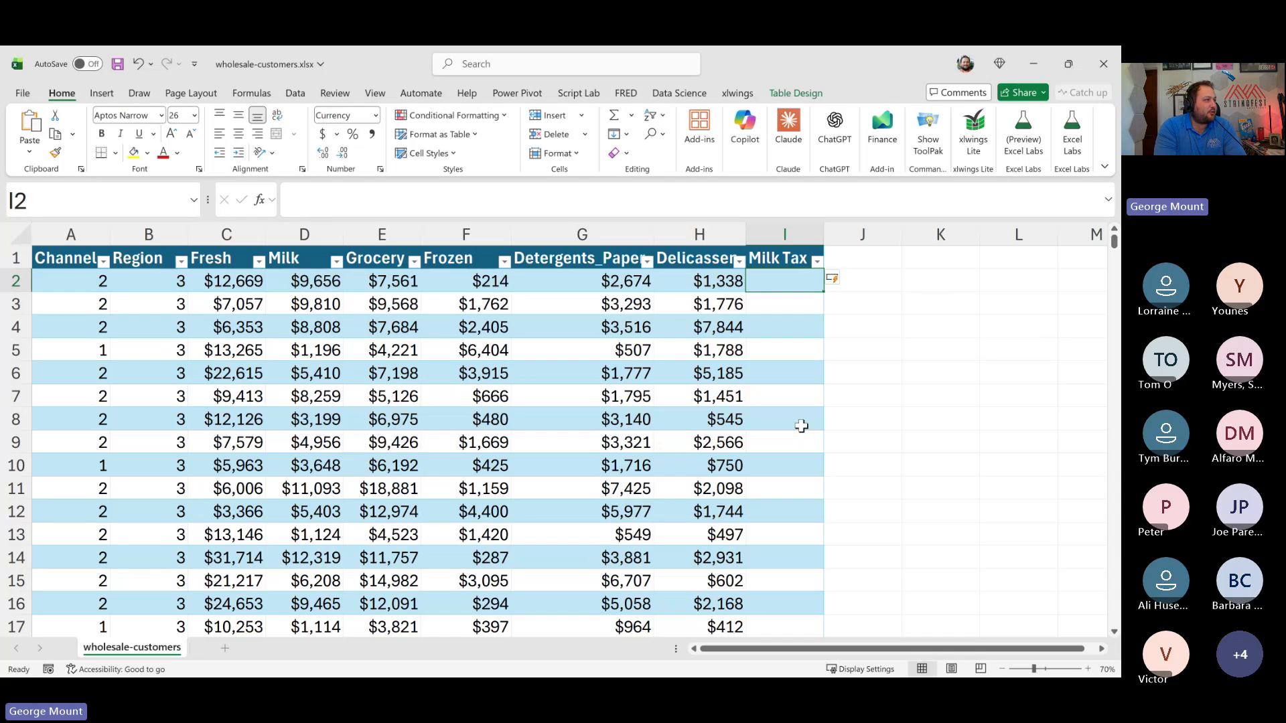
{"action": "type", "text": "="}
{"action": "key", "text": "Left"}
{"action": "key", "text": "Left"}
{"action": "key", "text": "Left"}
{"action": "key", "text": "Left"}
{"action": "key", "text": "Left"}
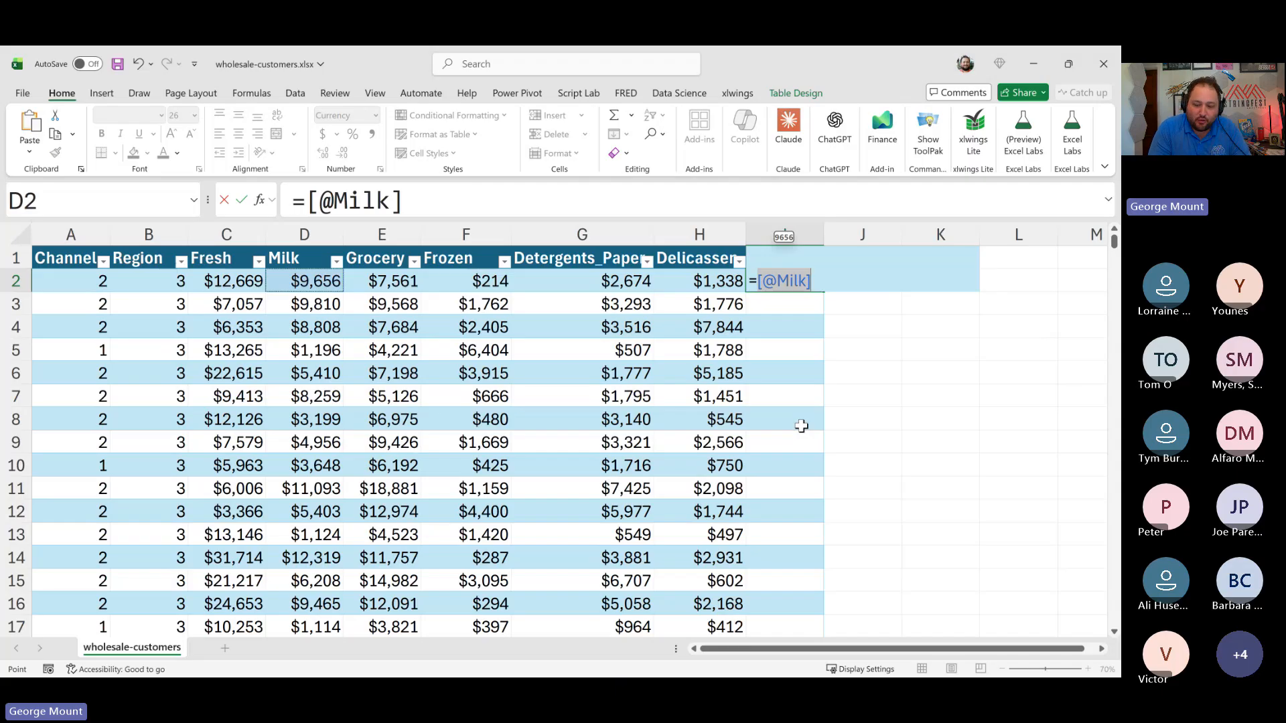
{"action": "type", "text": "*"}
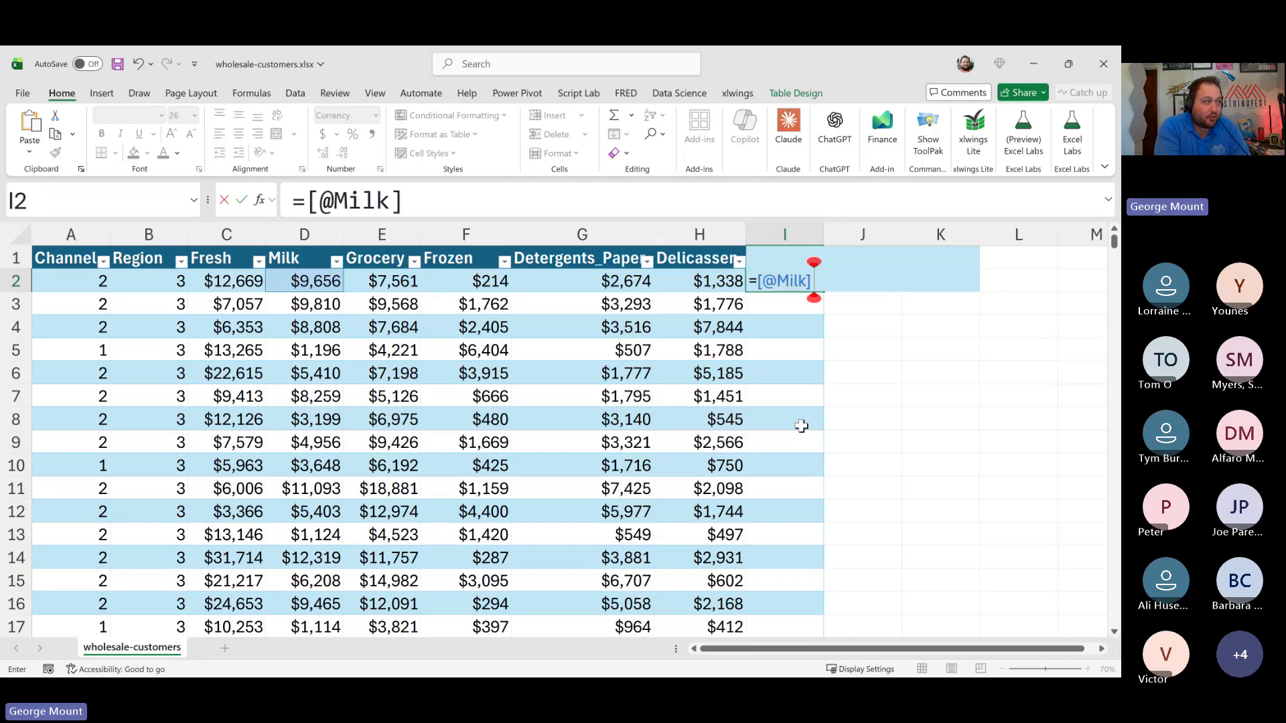
{"action": "type", "text": " .1"}
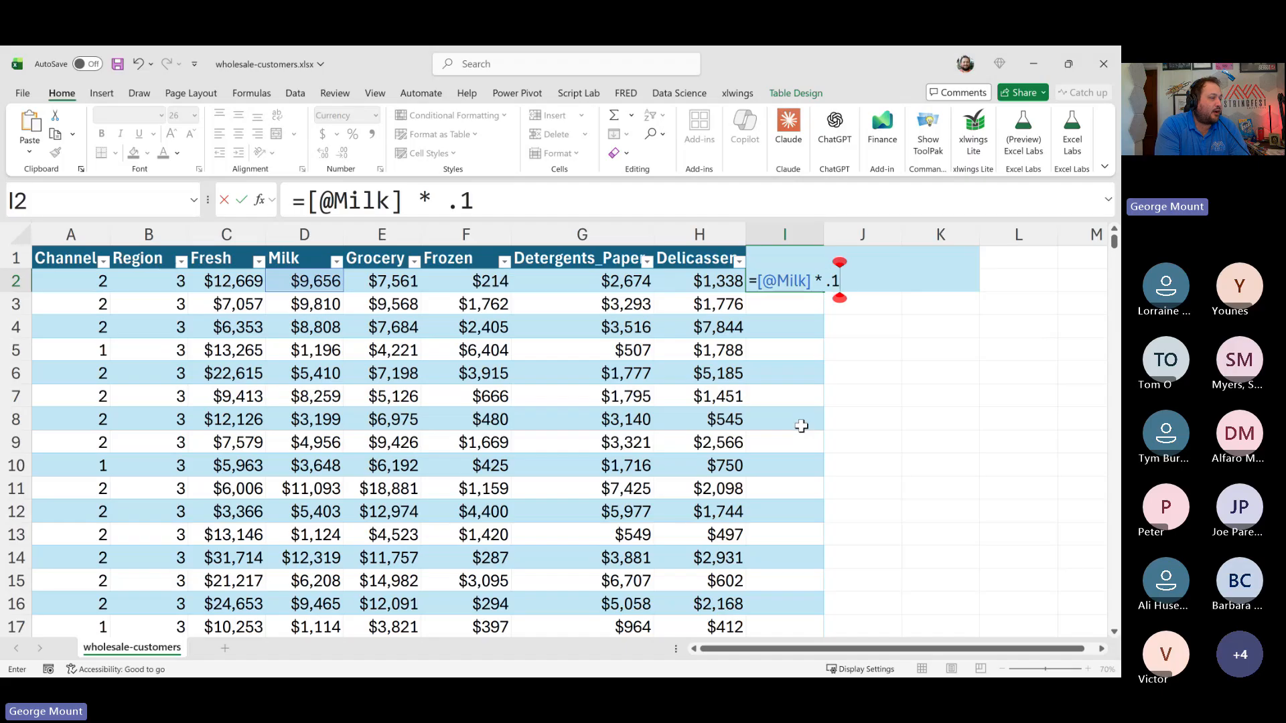
{"action": "key", "text": "Return"}
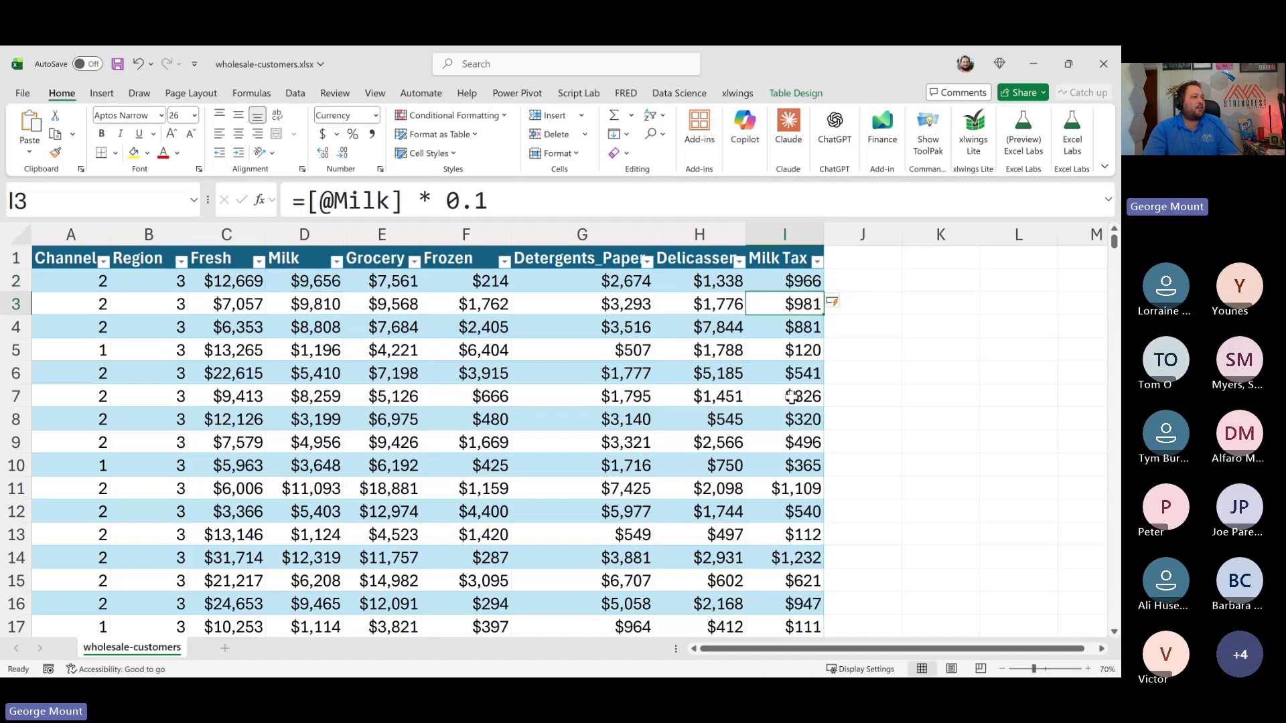
Step: Examine the structured-reference formula in several rows of the Milk Tax column without changing it
{"action": "left_click", "coordinate": [334, 201]}
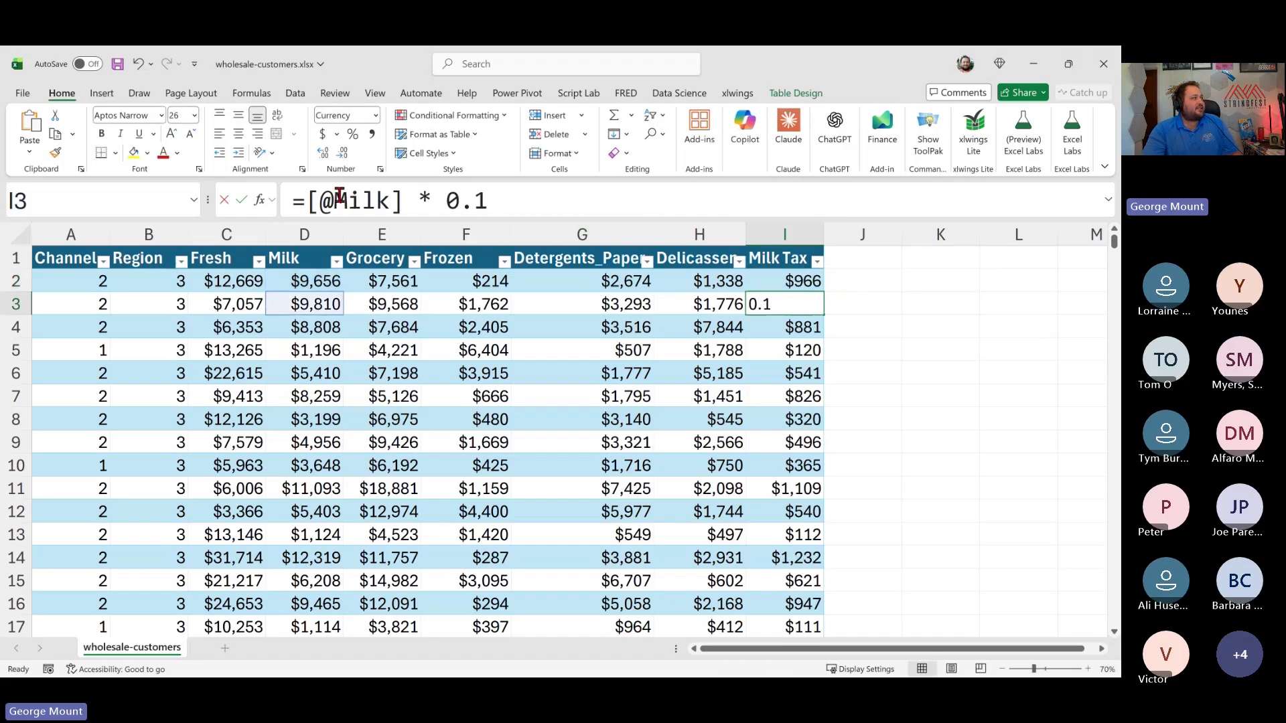
{"action": "key", "text": "Escape"}
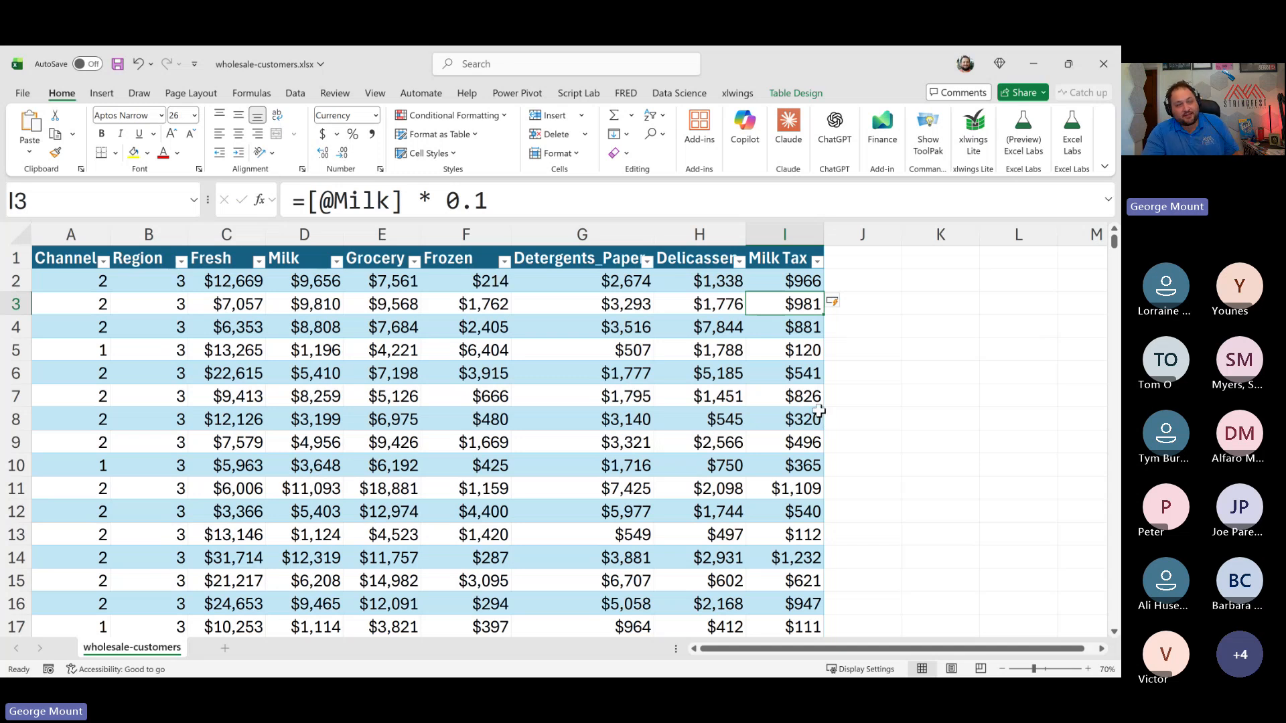
{"action": "left_click", "coordinate": [780, 288]}
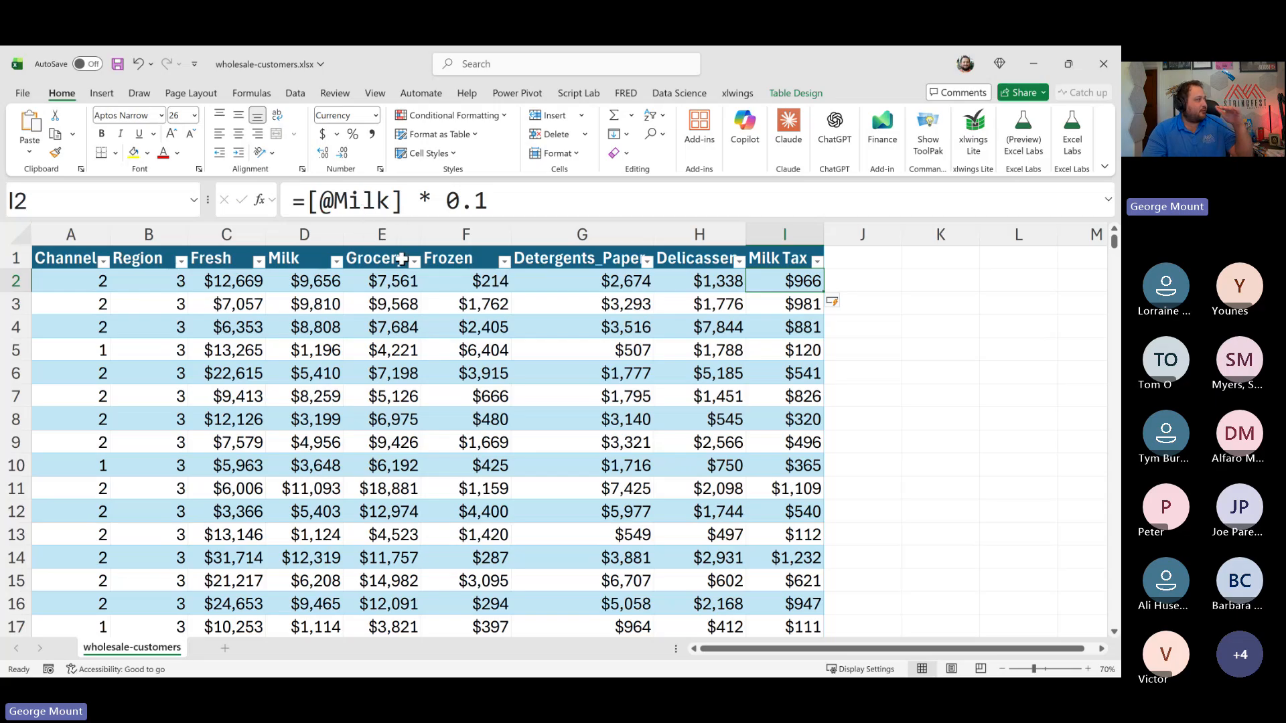
{"action": "left_click", "coordinate": [16, 280]}
{"action": "left_click", "coordinate": [16, 304]}
{"action": "left_click", "coordinate": [16, 327]}
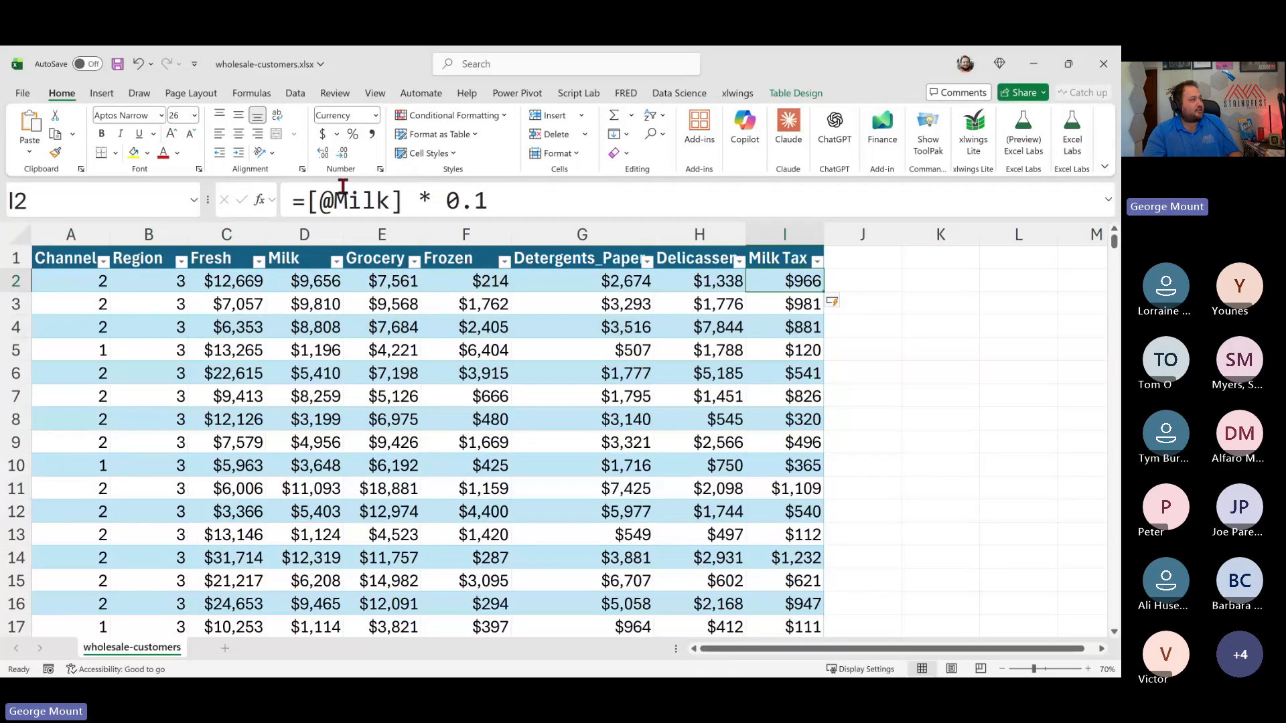
{"action": "left_click_drag", "start_coordinate": [362, 201], "coordinate": [499, 199]}
{"action": "left_click", "coordinate": [241, 200]}
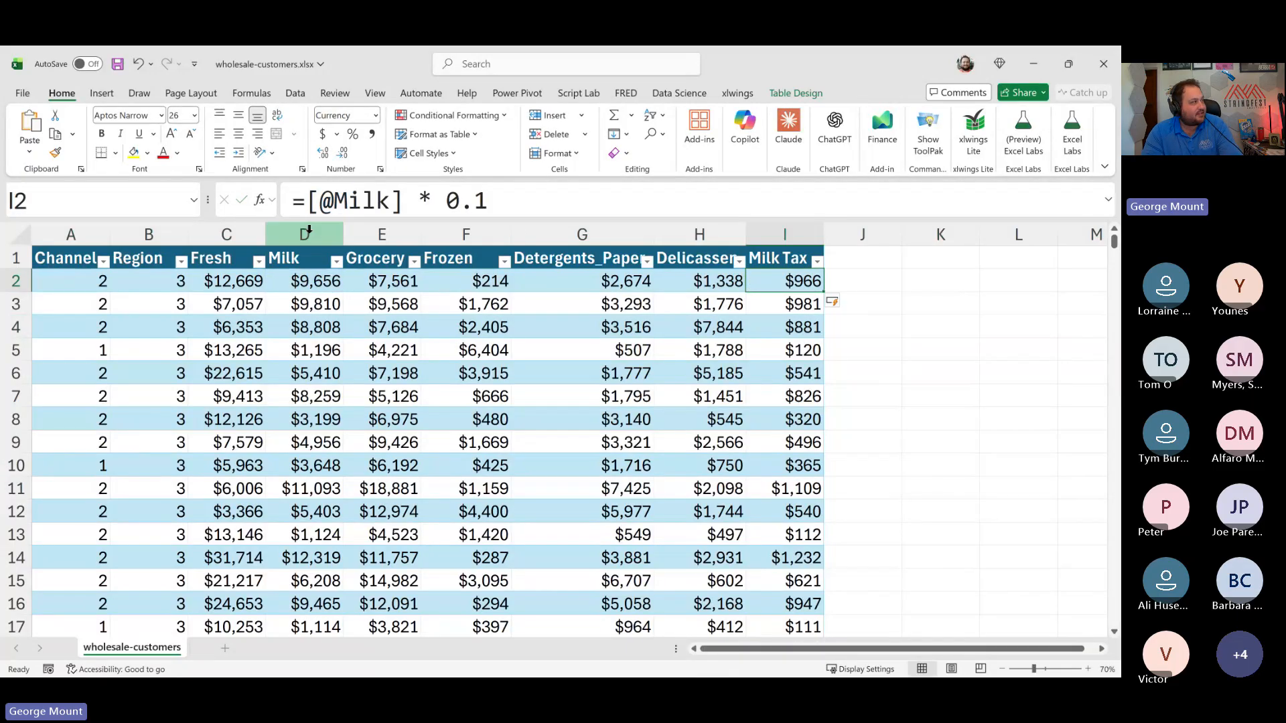
{"action": "left_click", "coordinate": [789, 421]}
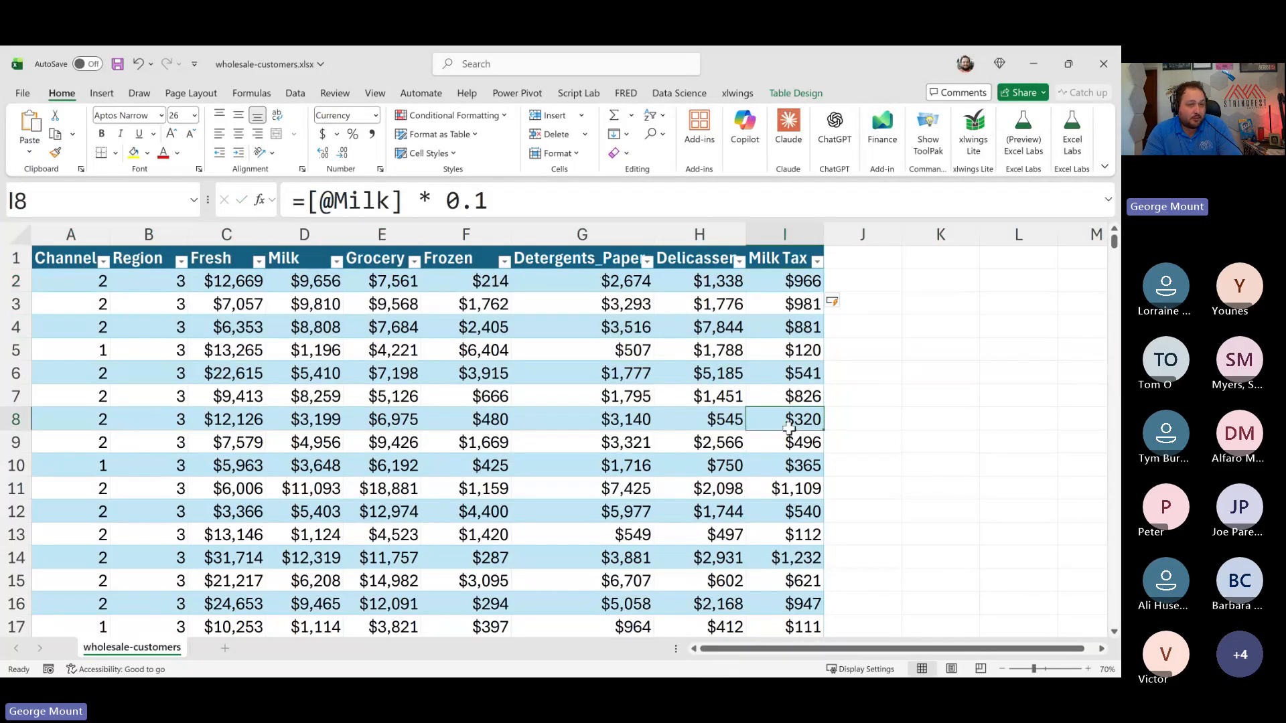
{"action": "scroll", "coordinate": [789, 428], "scroll_direction": "down", "scroll_amount": 3}
{"action": "scroll", "coordinate": [750, 268], "scroll_direction": "up", "scroll_amount": 3}
{"action": "left_click", "coordinate": [765, 282]}
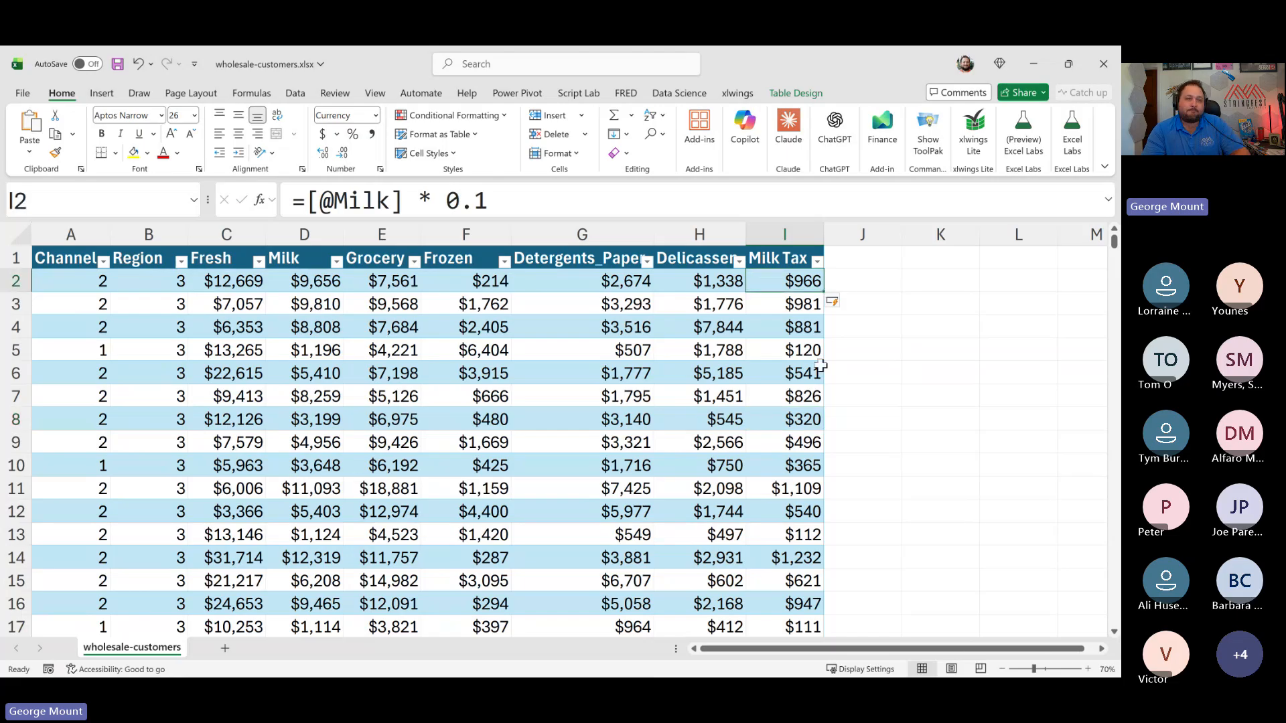
Step: Add a new record directly below the table's last row by entering 20000 in the Milk column, cell D442
{"action": "left_click", "coordinate": [414, 397]}
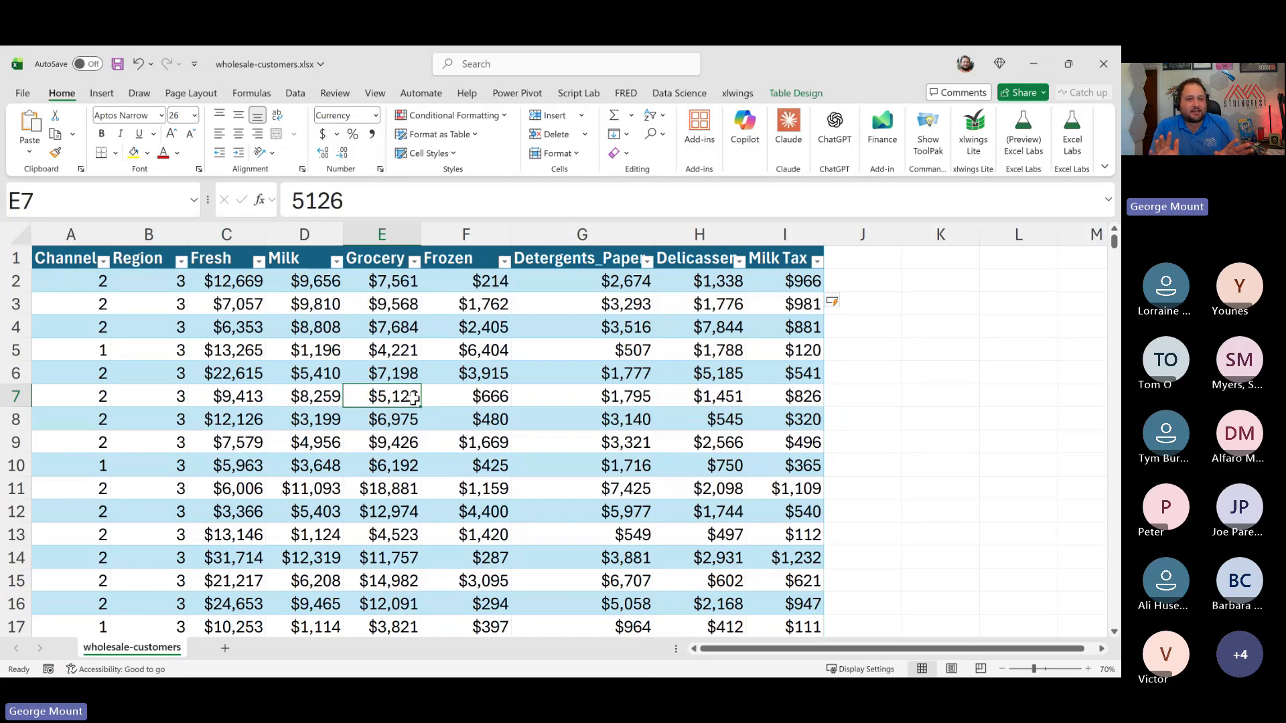
{"action": "key", "text": "ctrl+End"}
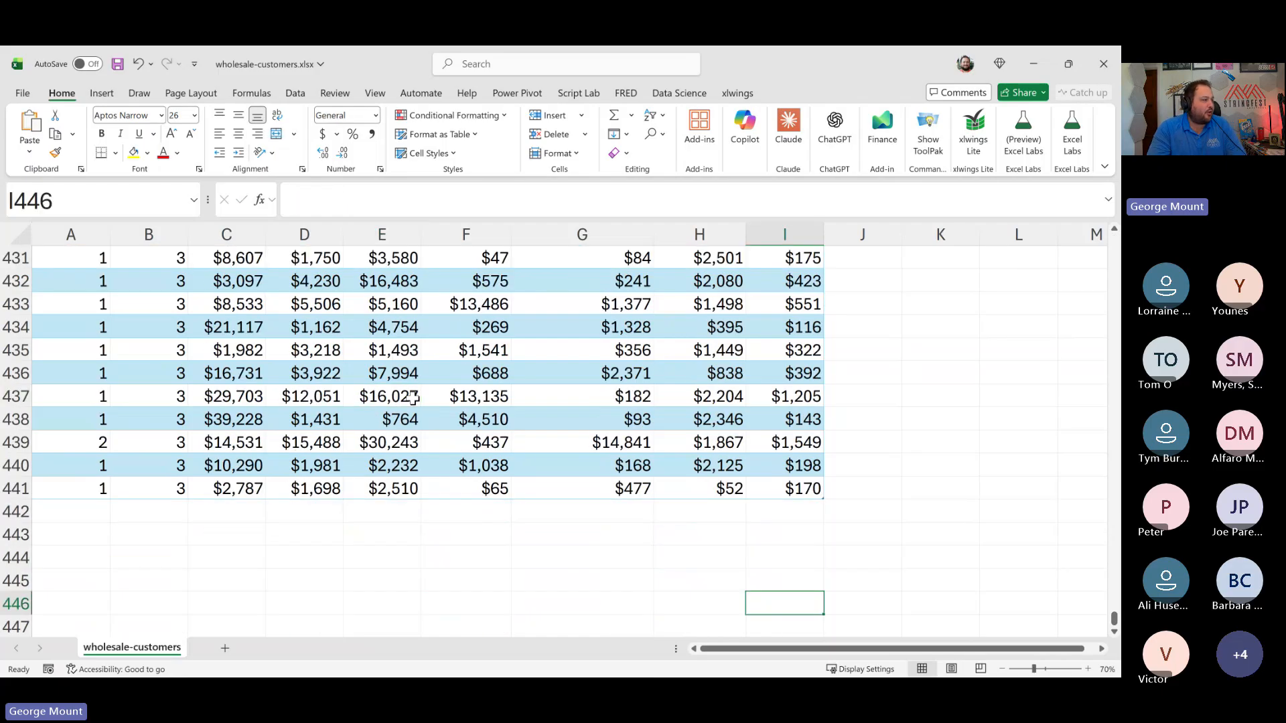
{"action": "left_click", "coordinate": [161, 511]}
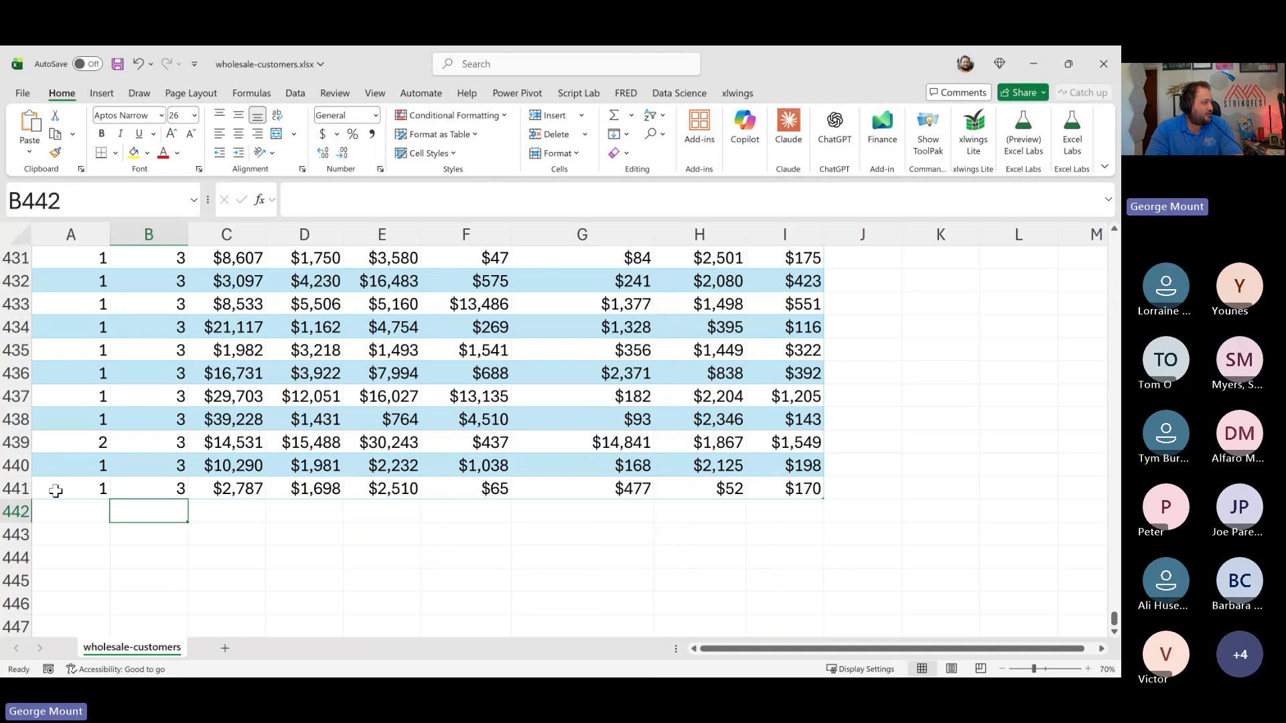
{"action": "left_click", "coordinate": [56, 491]}
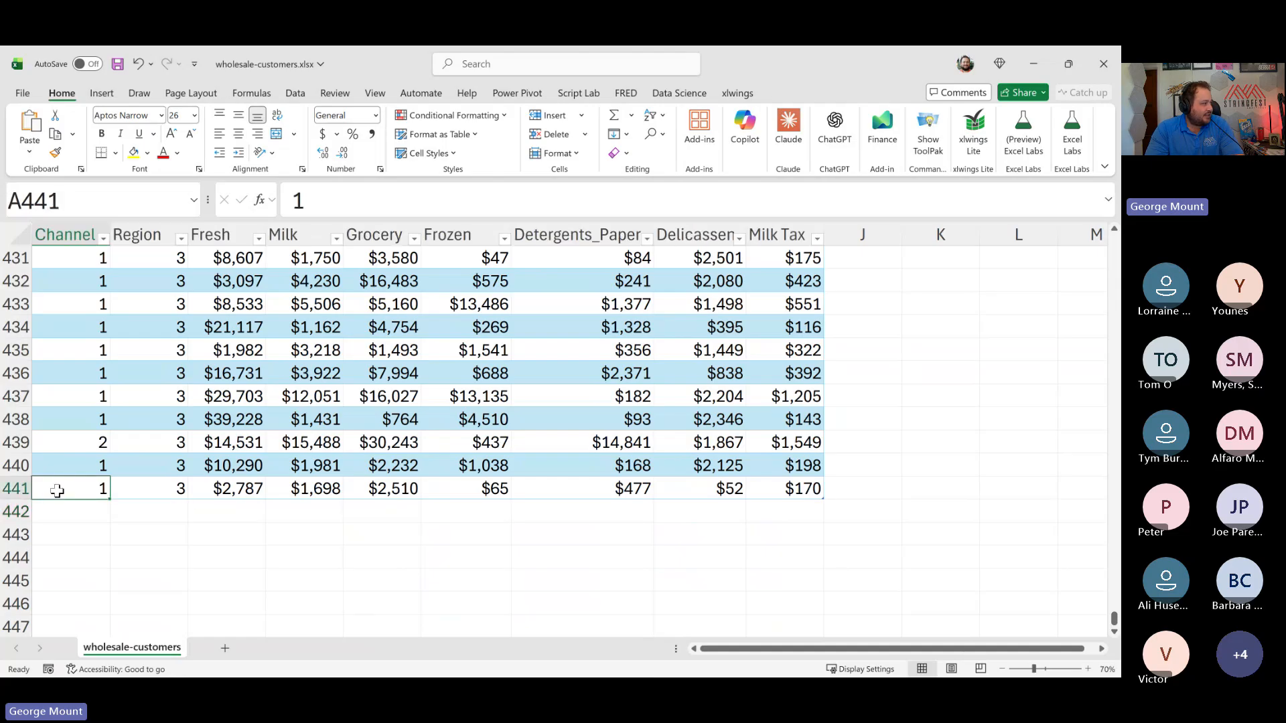
{"action": "left_click", "coordinate": [328, 520]}
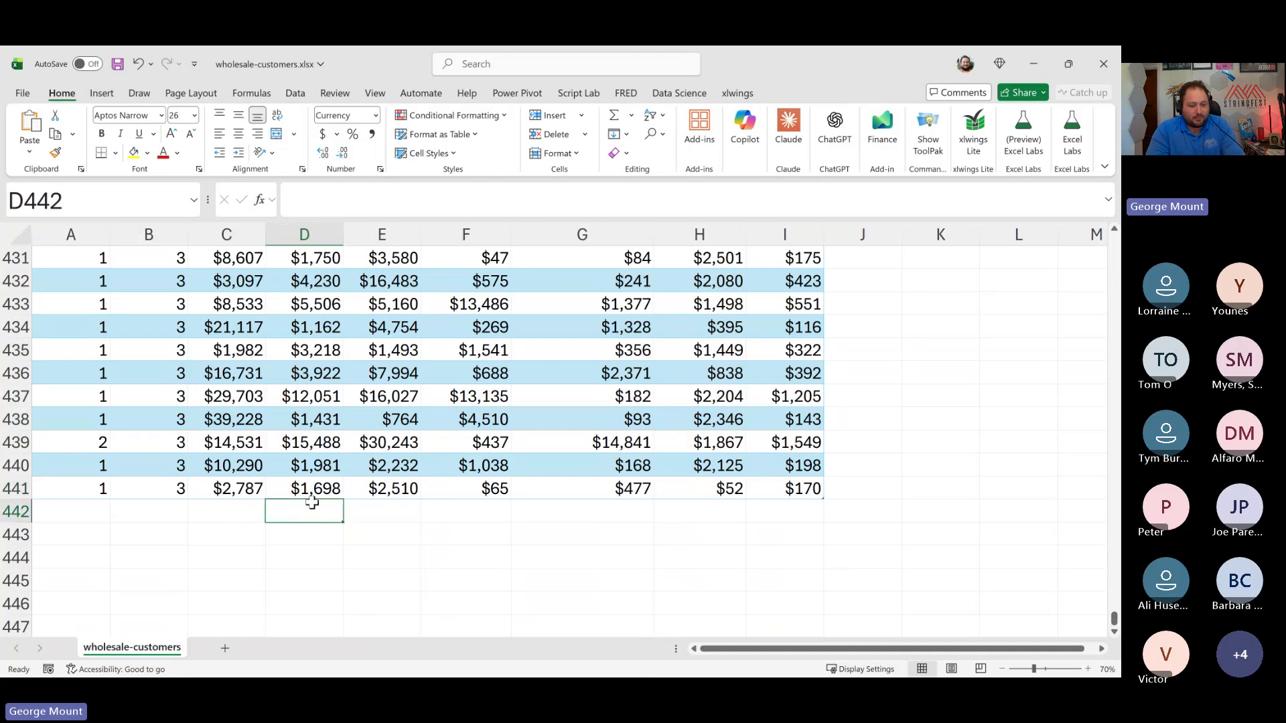
{"action": "type", "text": "20000"}
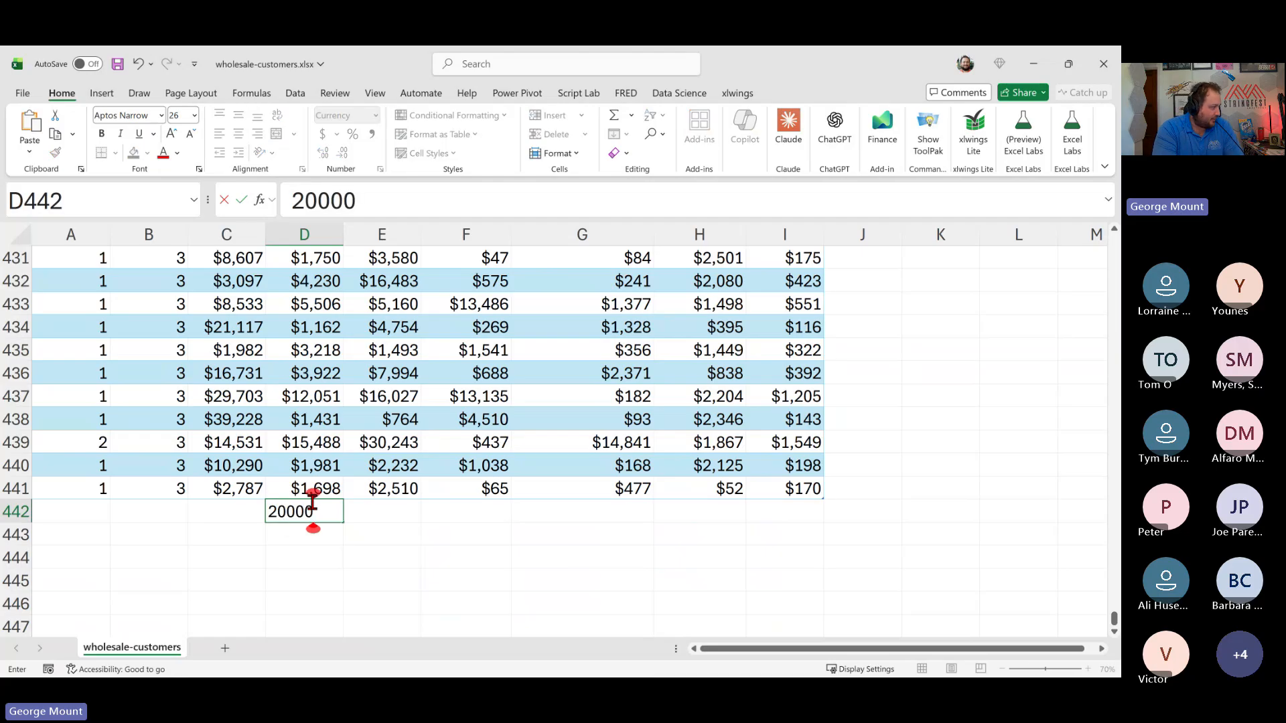
{"action": "key", "text": "Return"}
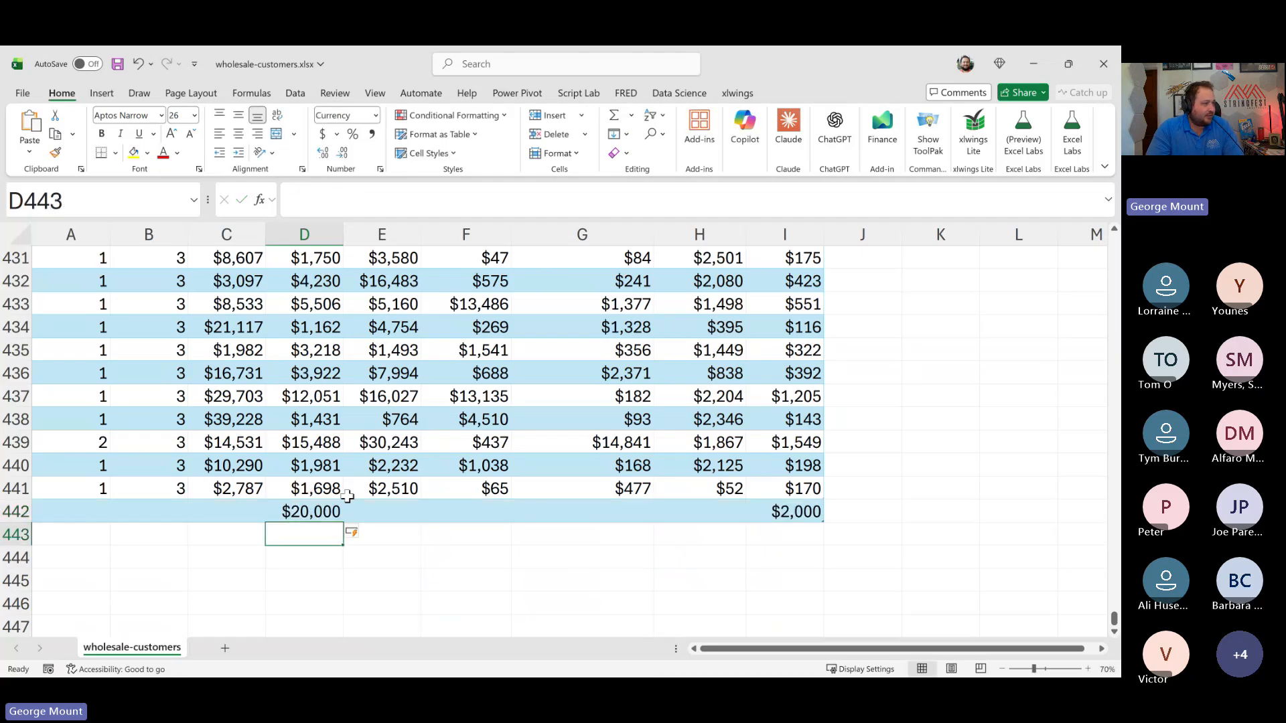
Step: Inspect the Milk Tax formula in the newly added row 442, and undo the addition of that record
{"action": "left_click", "coordinate": [789, 516]}
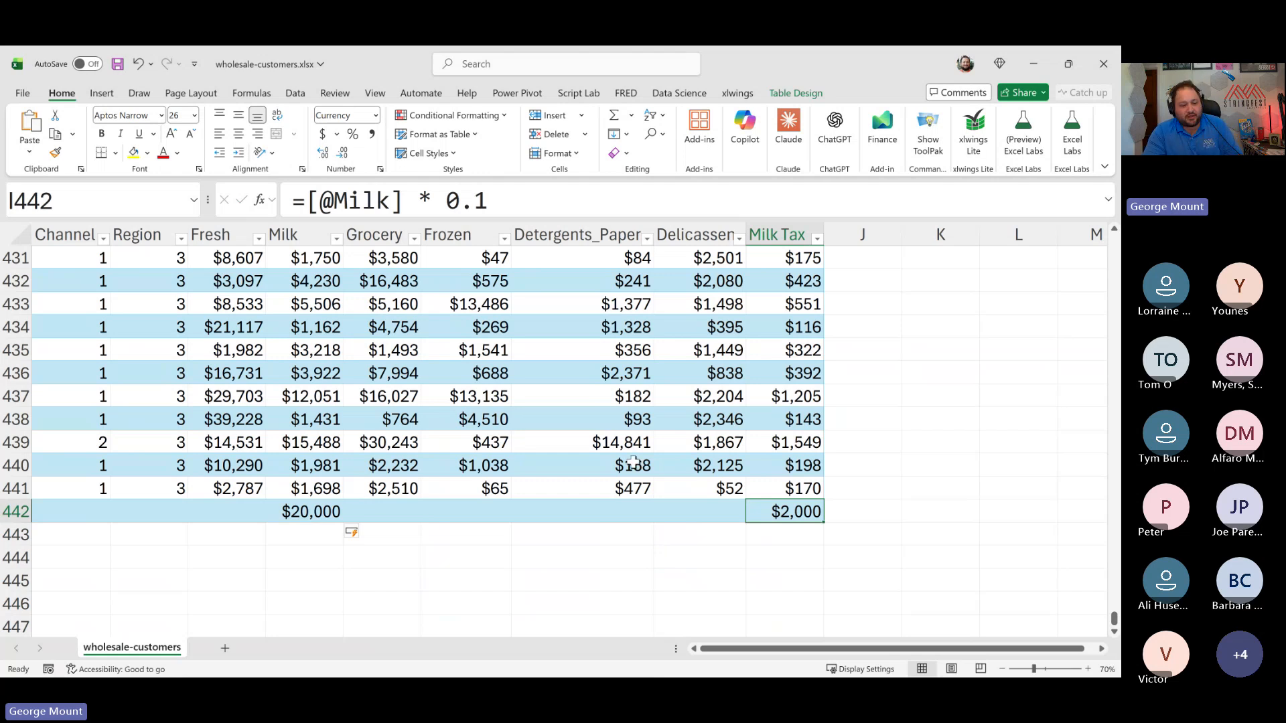
{"action": "key", "text": "ctrl+z"}
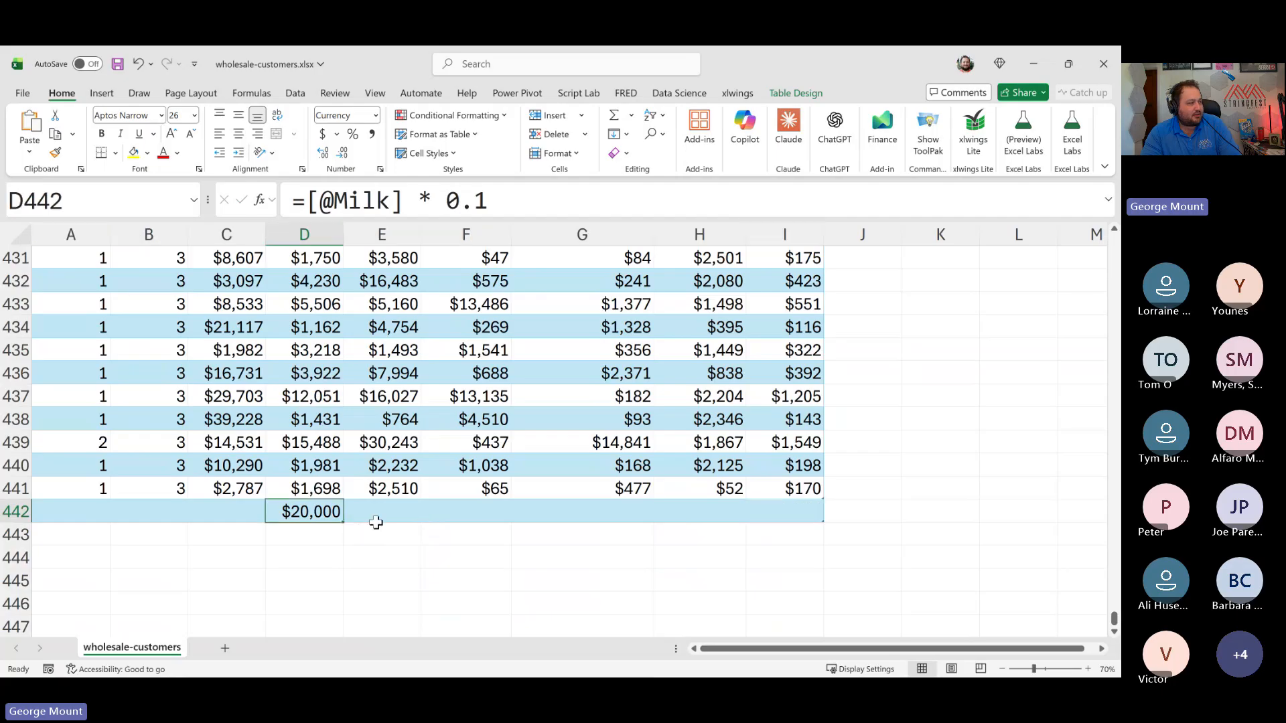
{"action": "key", "text": "ctrl+z"}
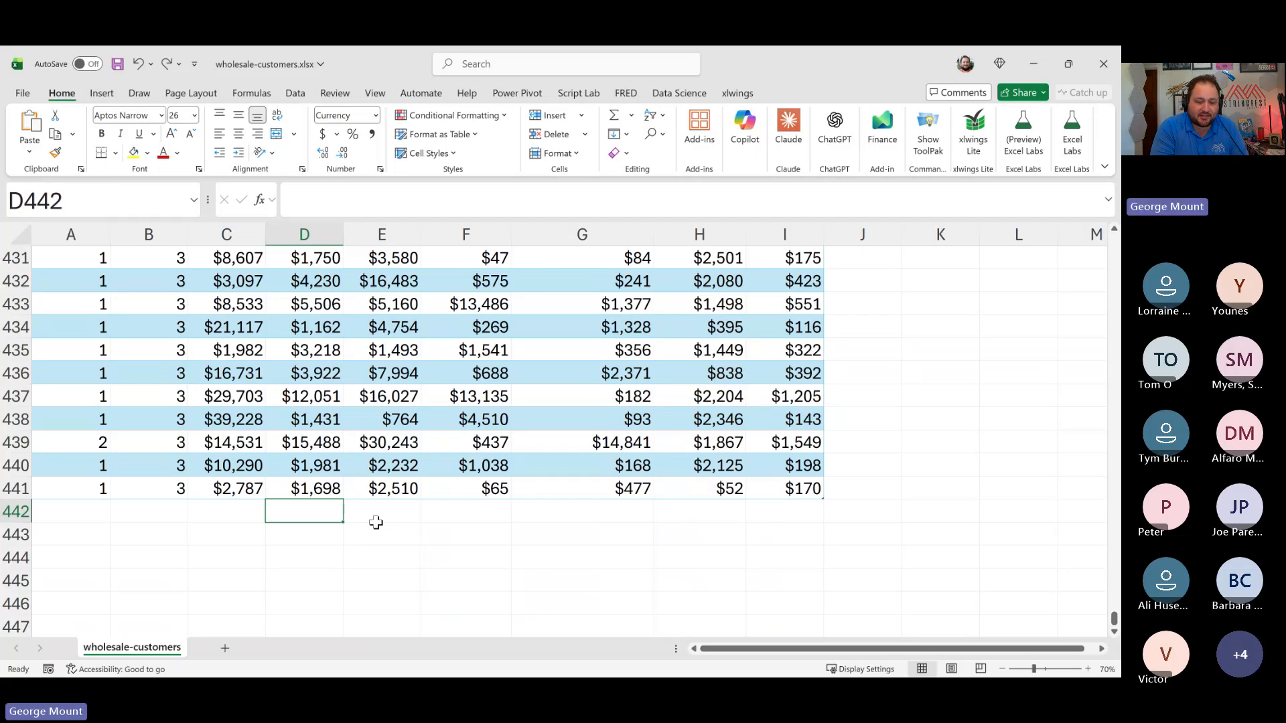
Step: Enter the label "Total milk tax" in cell K2, beside the table
{"action": "key", "text": "ctrl+Home"}
{"action": "left_click", "coordinate": [915, 280]}
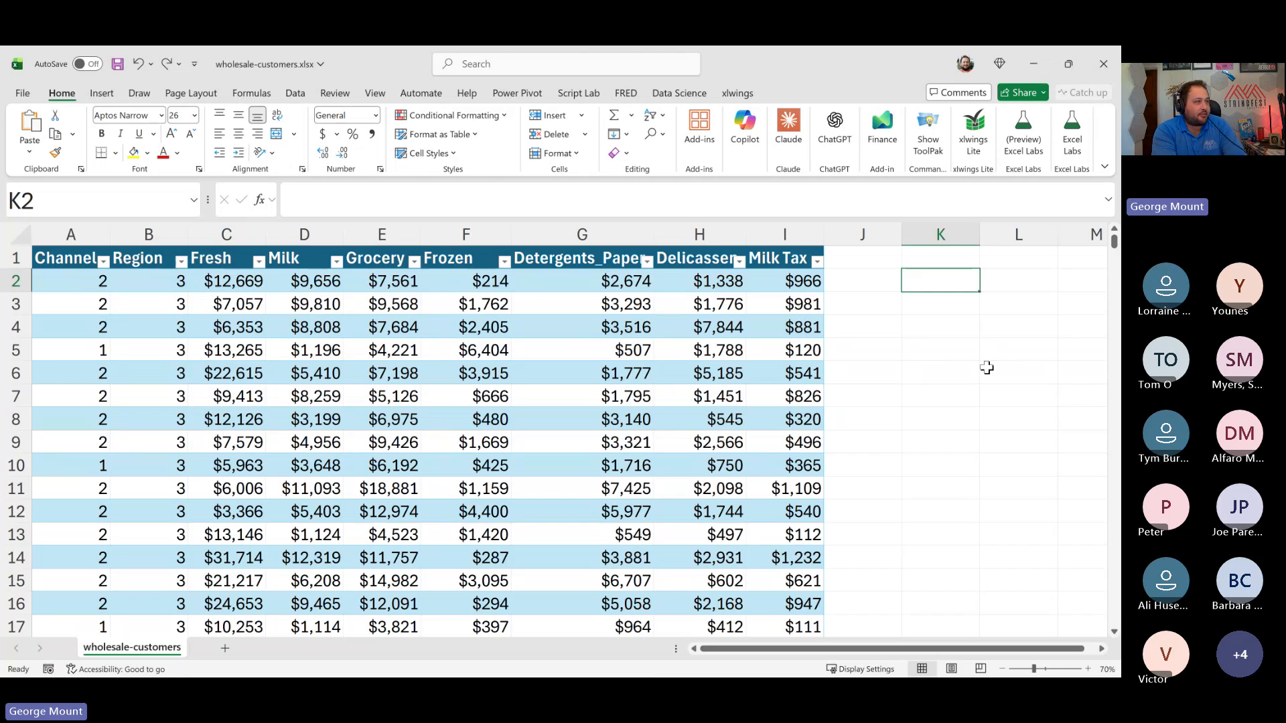
{"action": "type", "text": "Total milk ta"}
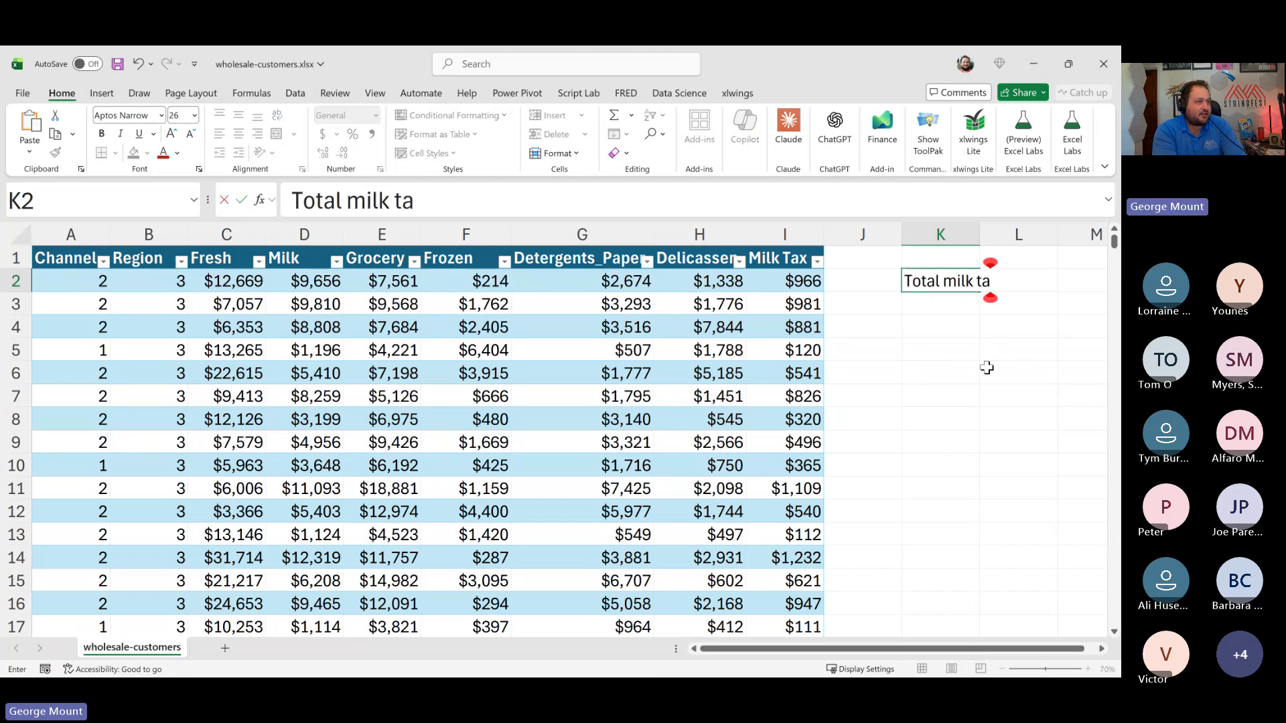
{"action": "type", "text": "x"}
{"action": "key", "text": "Return"}
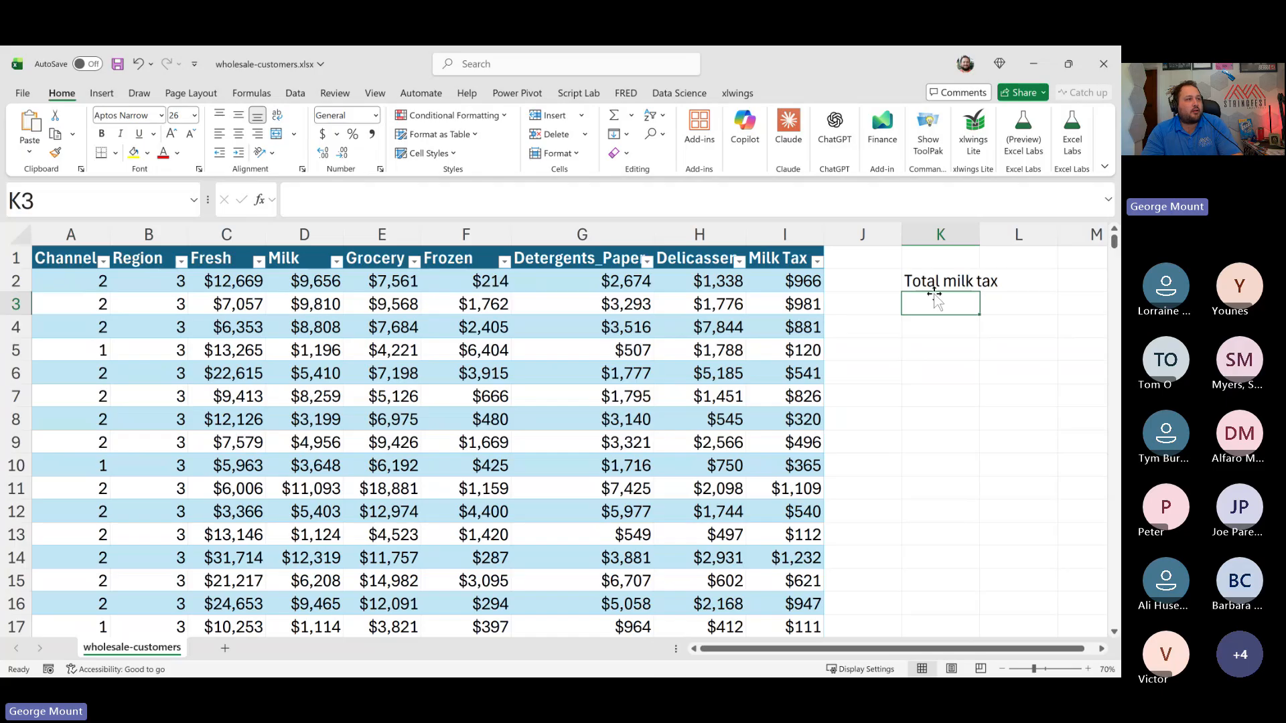
Step: Sum the table's whole Milk Tax column in cell K3 with the formula =SUM(Table1[Milk Tax])
{"action": "type", "text": "=sum("}
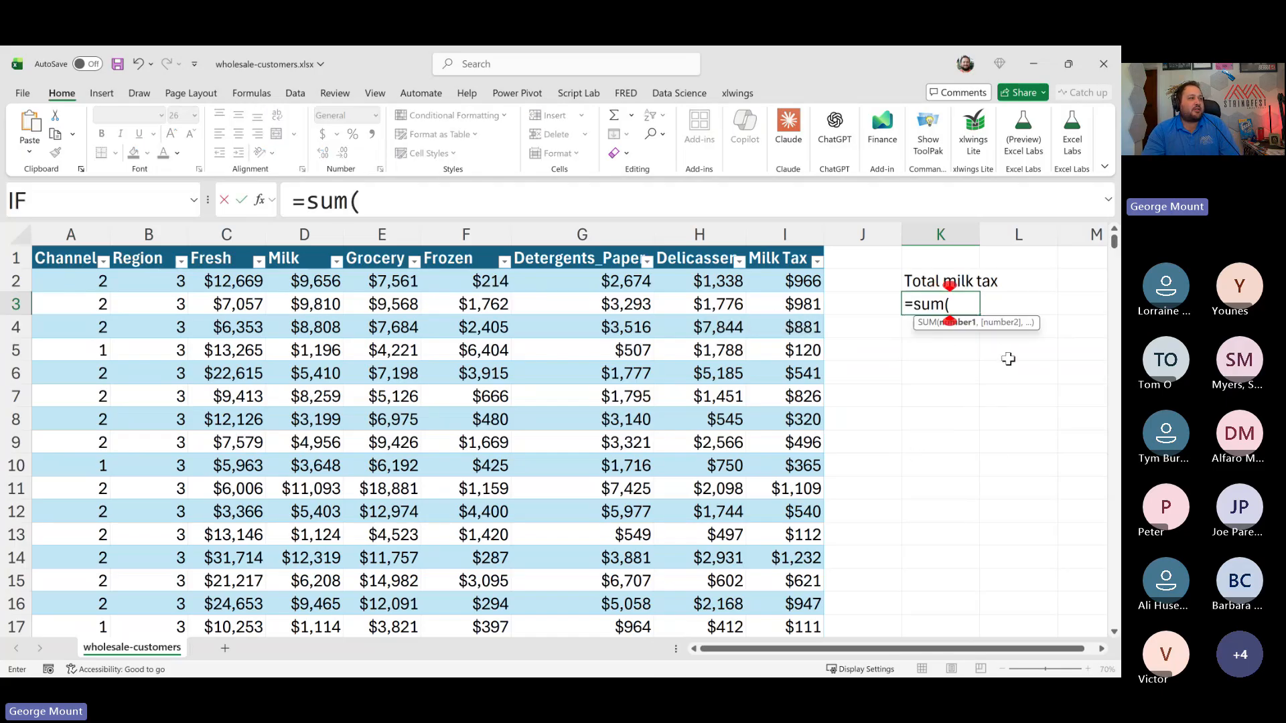
{"action": "left_click_drag", "start_coordinate": [807, 282], "coordinate": [803, 351]}
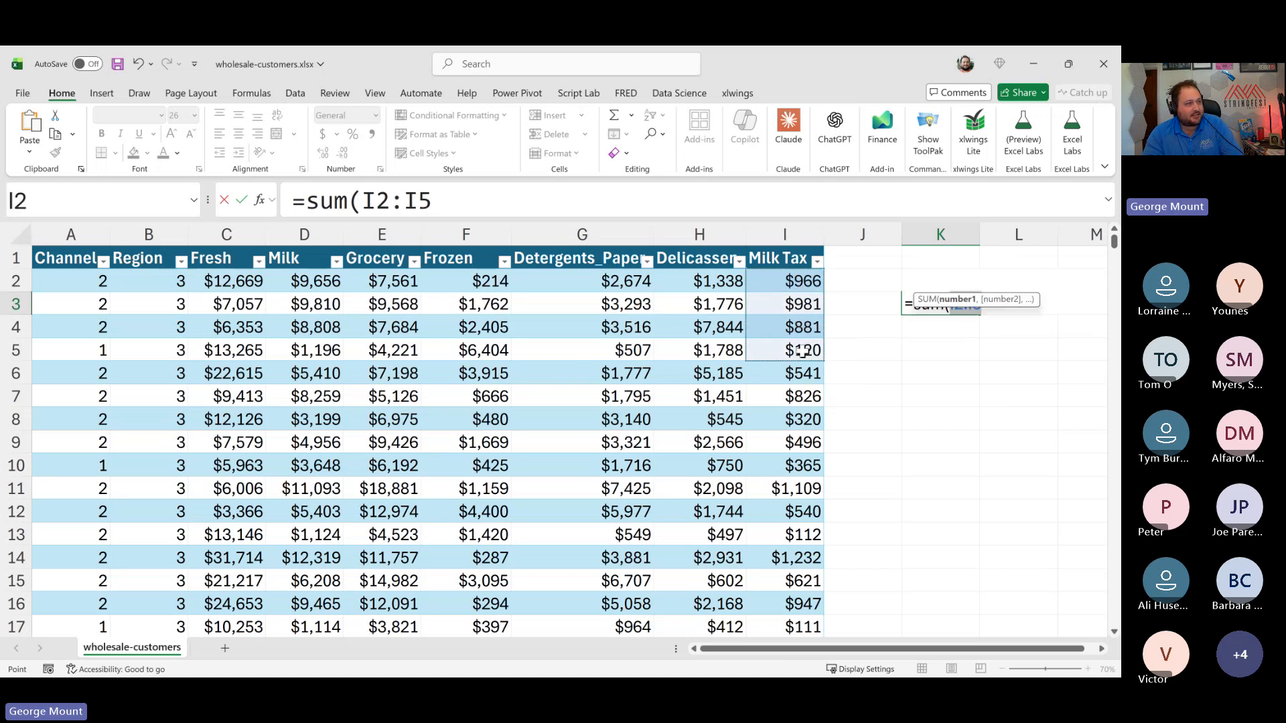
{"action": "key", "text": "ctrl+shift+Down"}
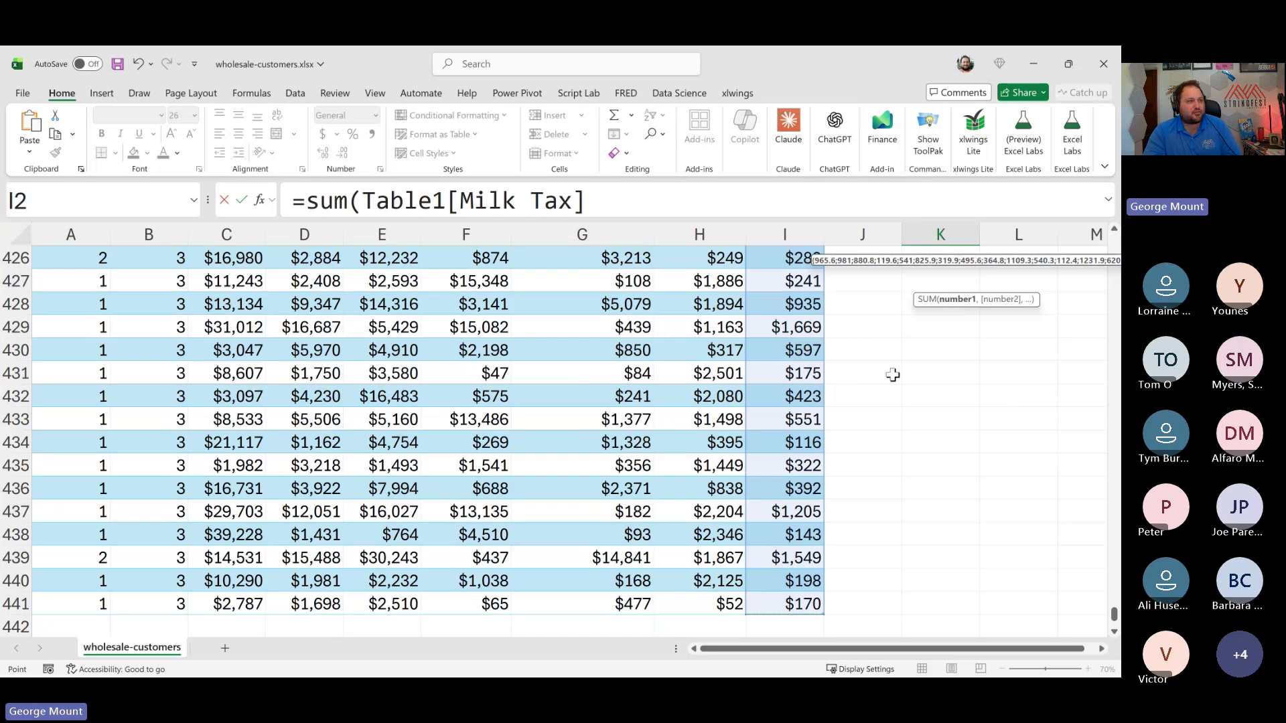
{"action": "left_click", "coordinate": [610, 195]}
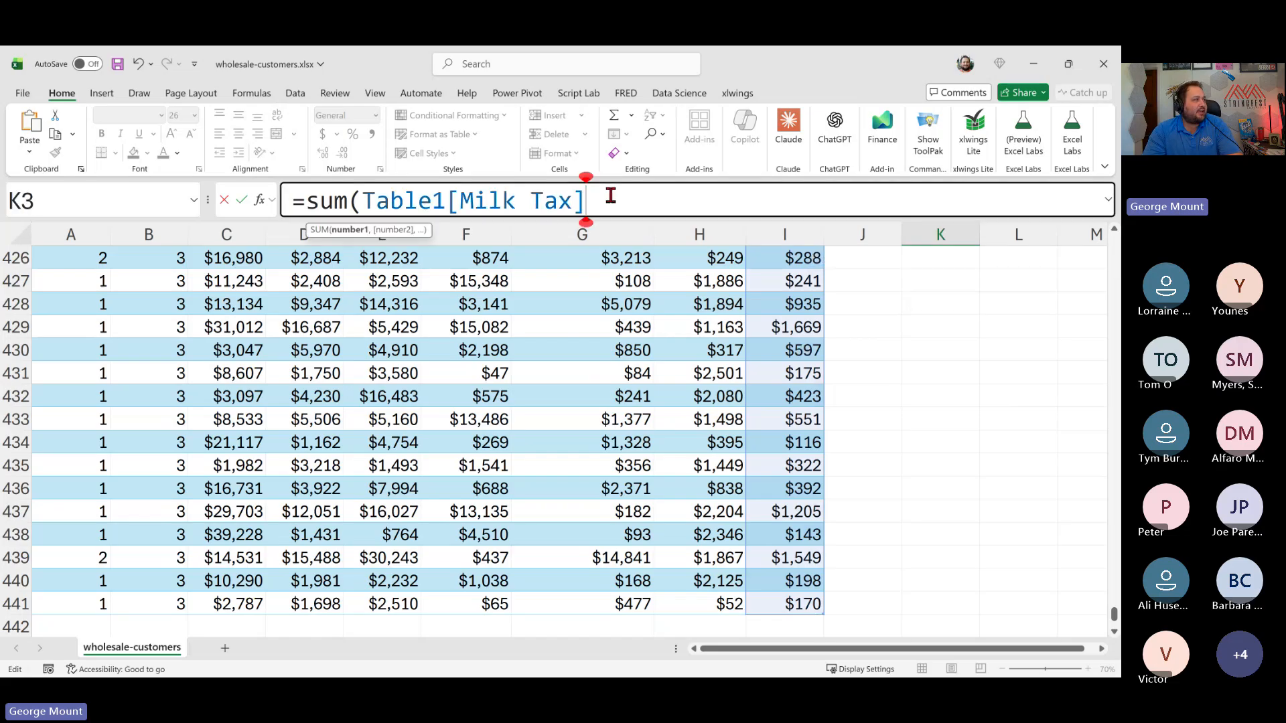
{"action": "type", "text": ")"}
{"action": "key", "text": "Return"}
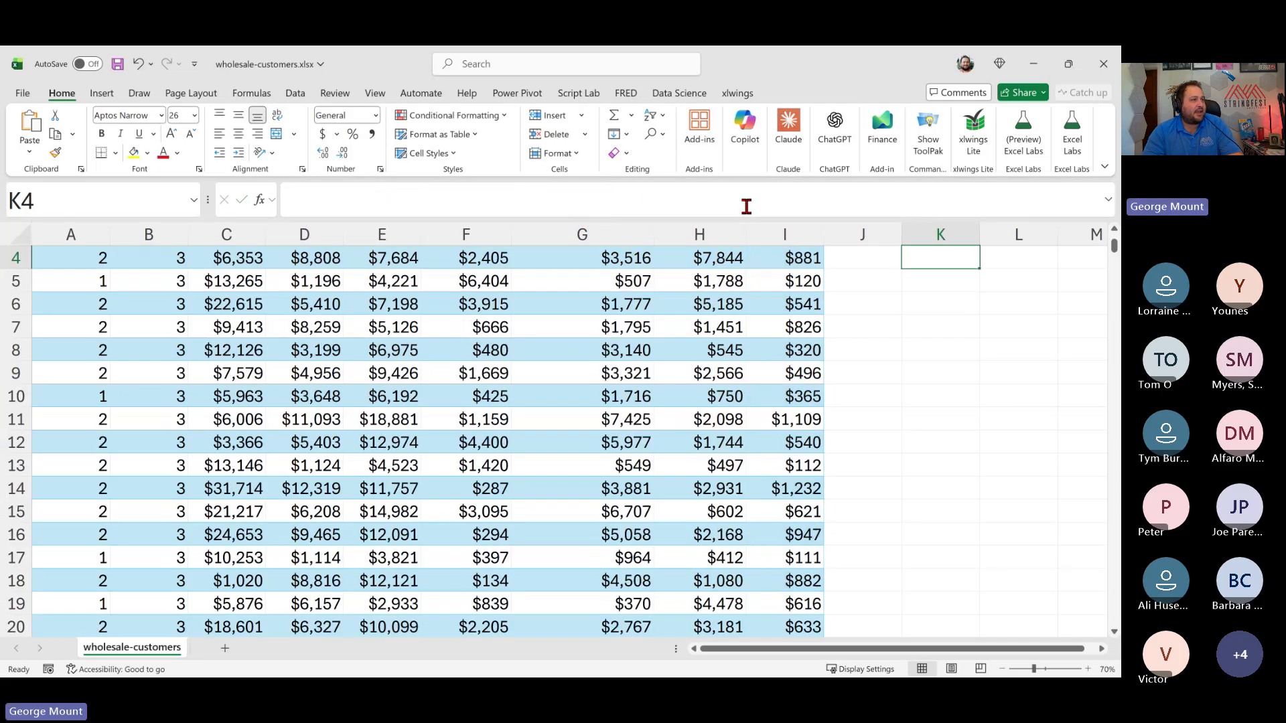
{"action": "scroll", "coordinate": [996, 362], "scroll_direction": "up", "scroll_amount": 1}
{"action": "key", "text": "Up"}
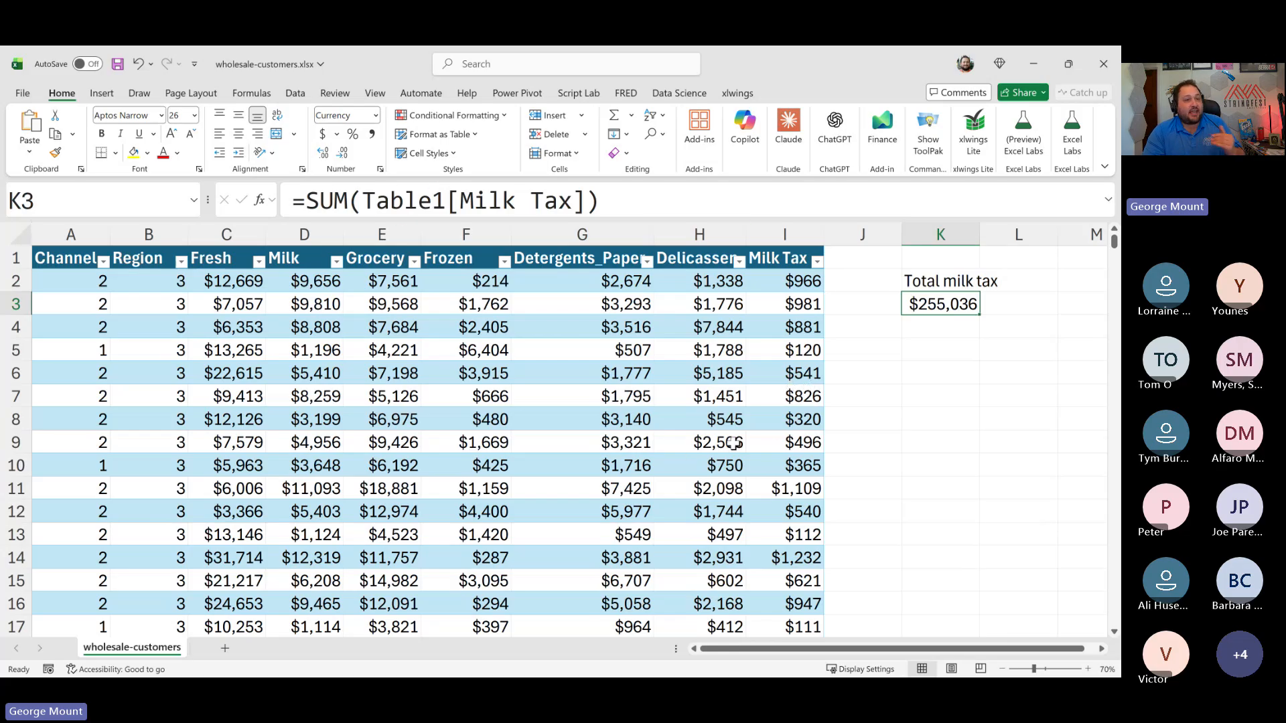
Step: Add a record directly below the table with 20,000 in the Milk column, cell D442, and check the total milk tax in K3
{"action": "left_click", "coordinate": [729, 445]}
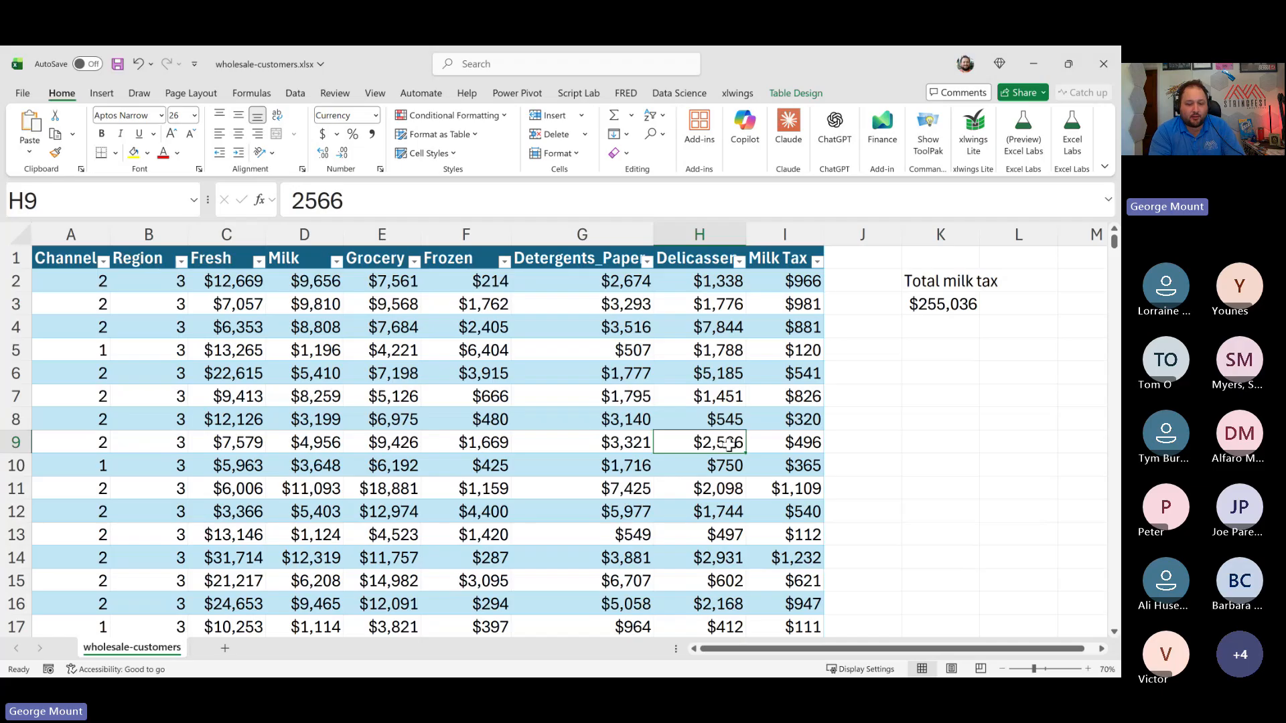
{"action": "key", "text": "ctrl+End"}
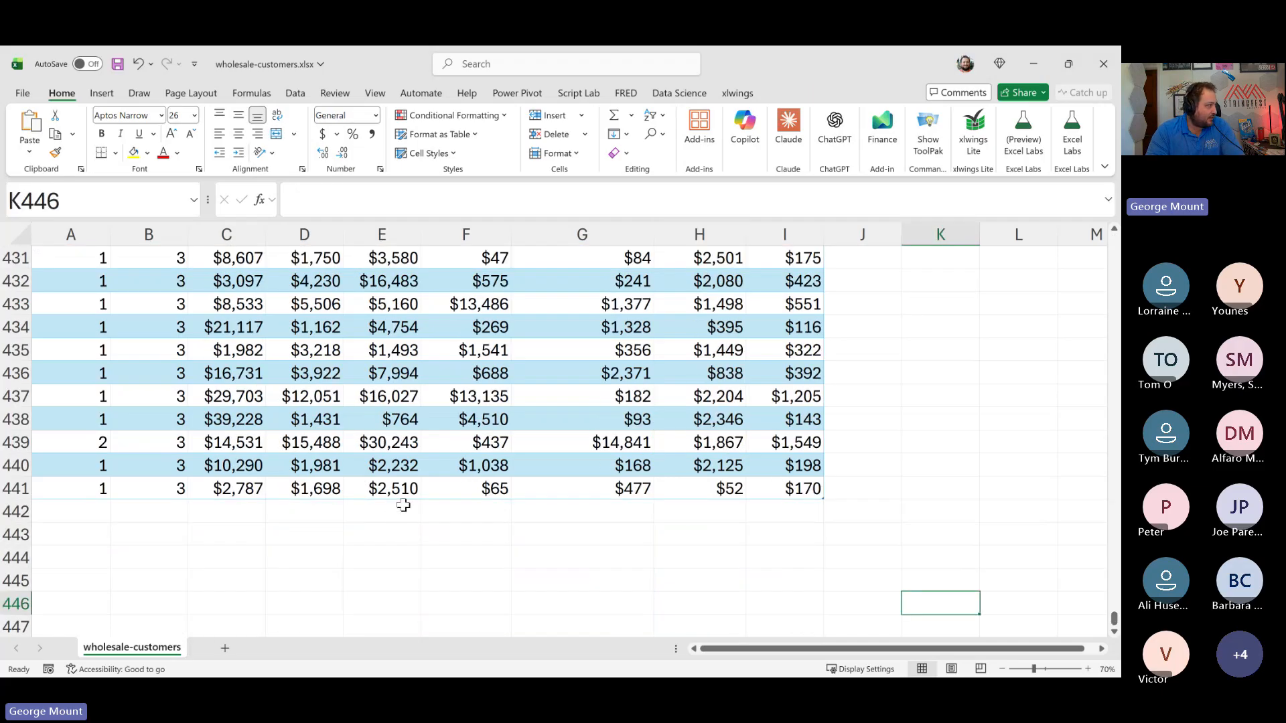
{"action": "scroll", "coordinate": [415, 505], "scroll_direction": "up", "scroll_amount": 2}
{"action": "scroll", "coordinate": [399, 488], "scroll_direction": "down", "scroll_amount": 5}
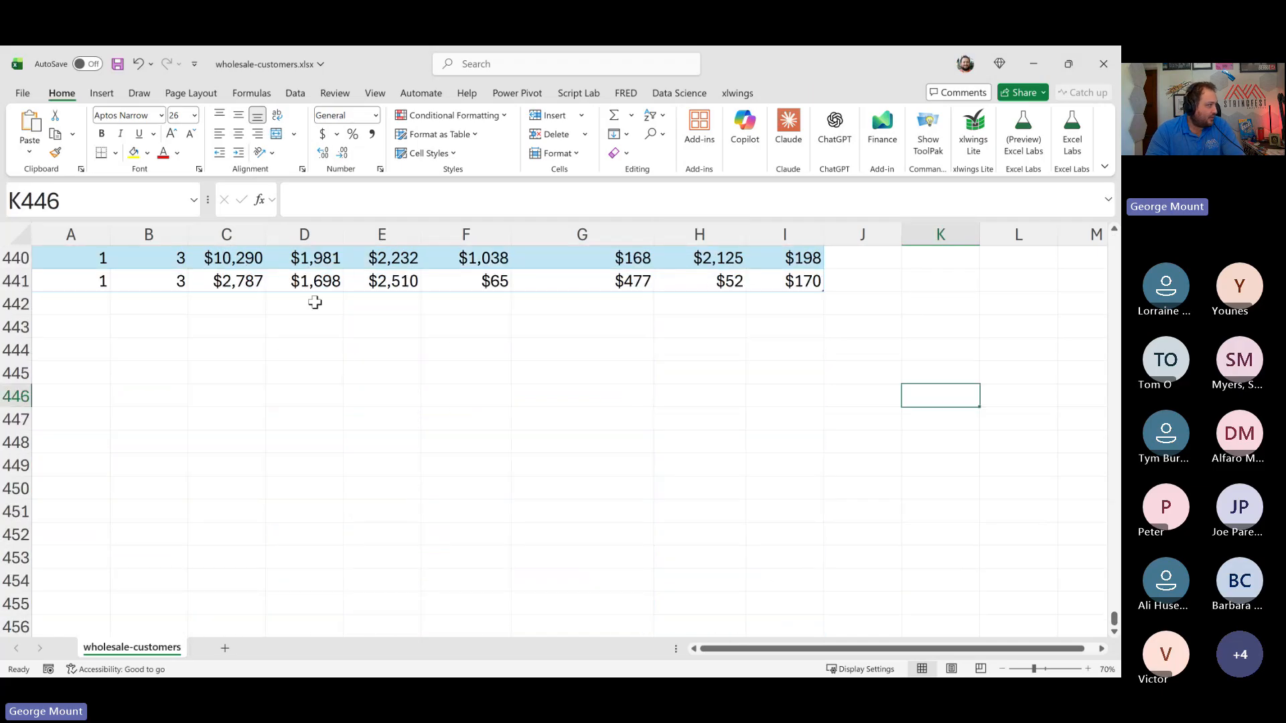
{"action": "left_click", "coordinate": [314, 302]}
{"action": "key", "text": "ctrl+Home"}
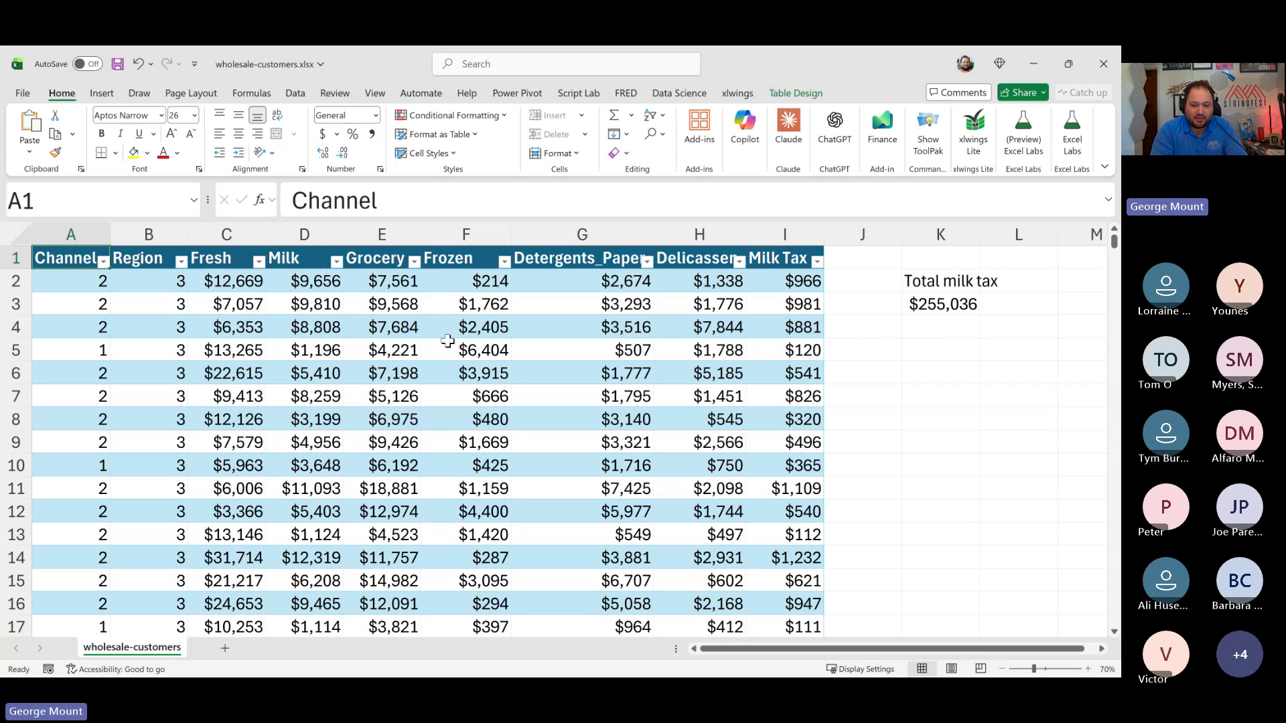
{"action": "key", "text": "ctrl+End"}
{"action": "scroll", "coordinate": [307, 536], "scroll_direction": "up", "scroll_amount": 1}
{"action": "left_click", "coordinate": [304, 580]}
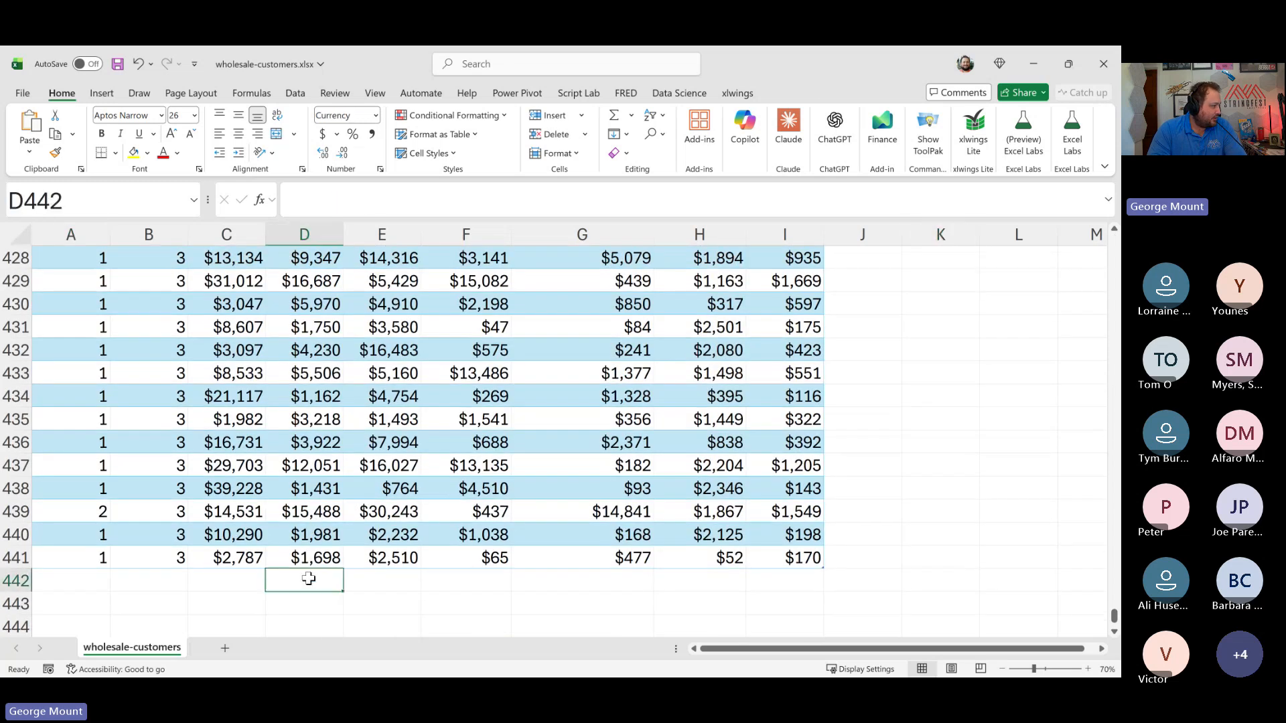
{"action": "type", "text": "2999"}
{"action": "key", "text": "BackSpace"}
{"action": "key", "text": "BackSpace"}
{"action": "key", "text": "BackSpace"}
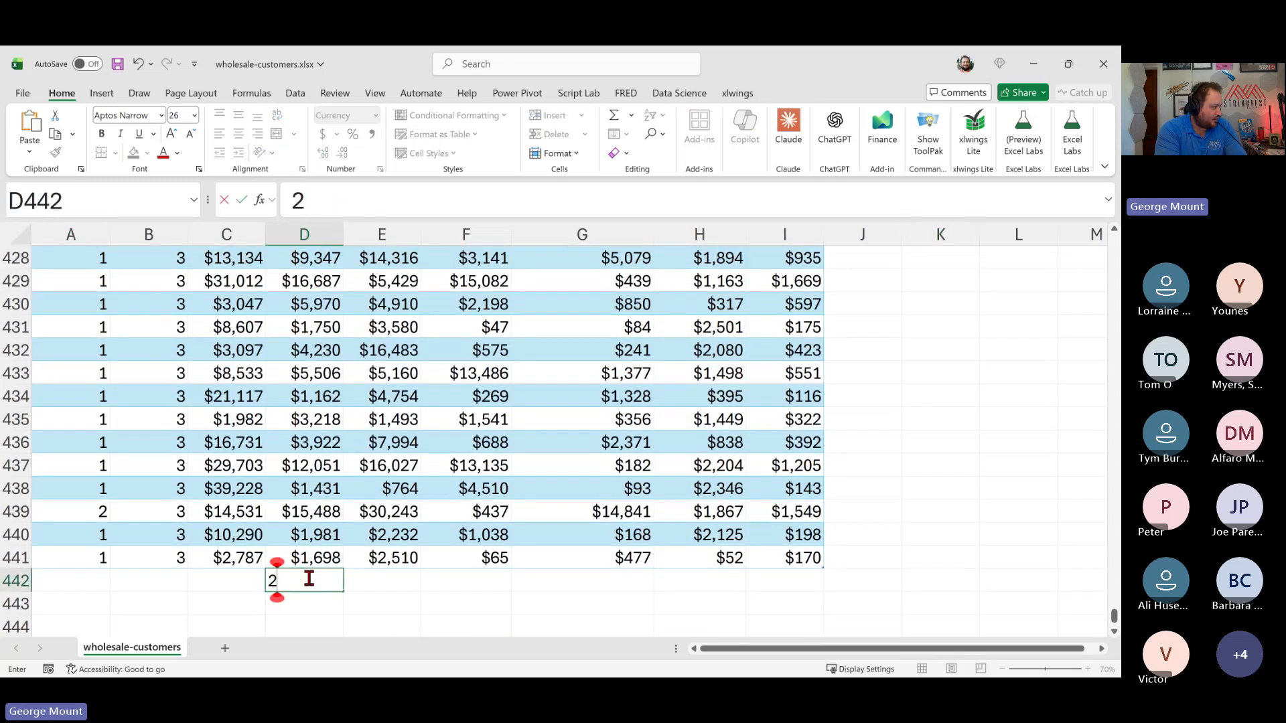
{"action": "type", "text": "0,000"}
{"action": "key", "text": "Return"}
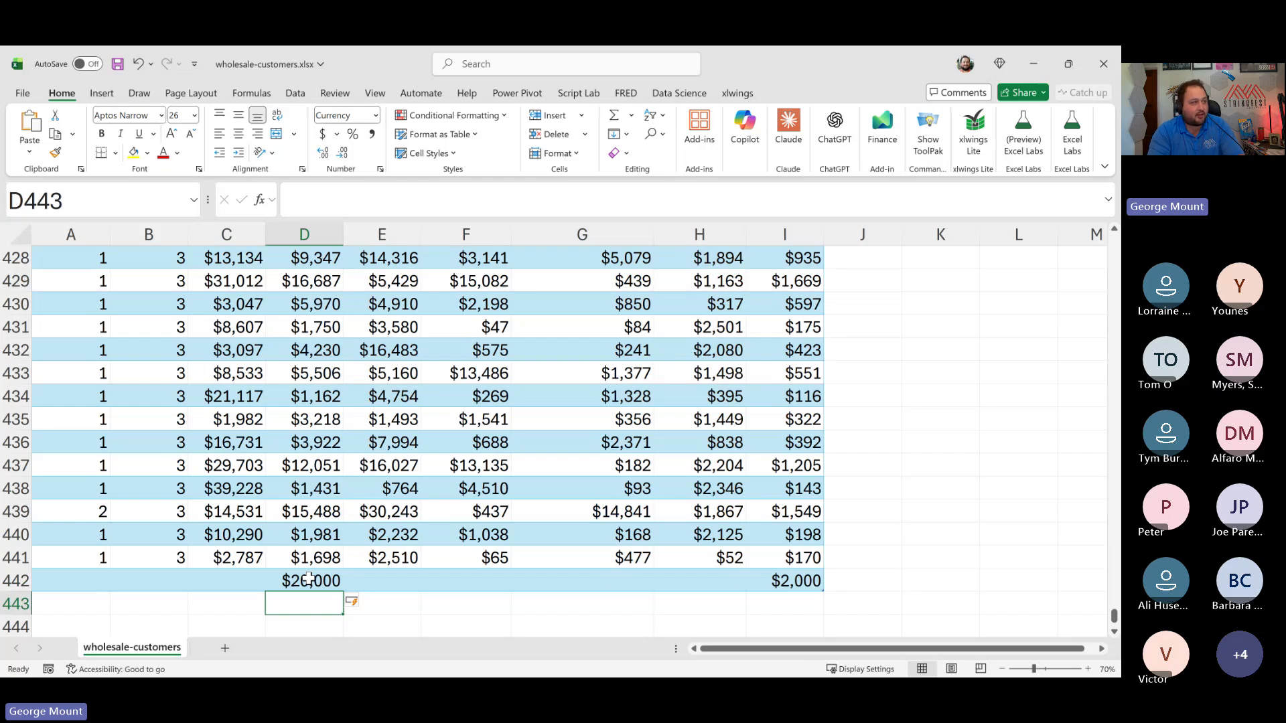
{"action": "key", "text": "ctrl+Home"}
{"action": "left_click", "coordinate": [923, 307]}
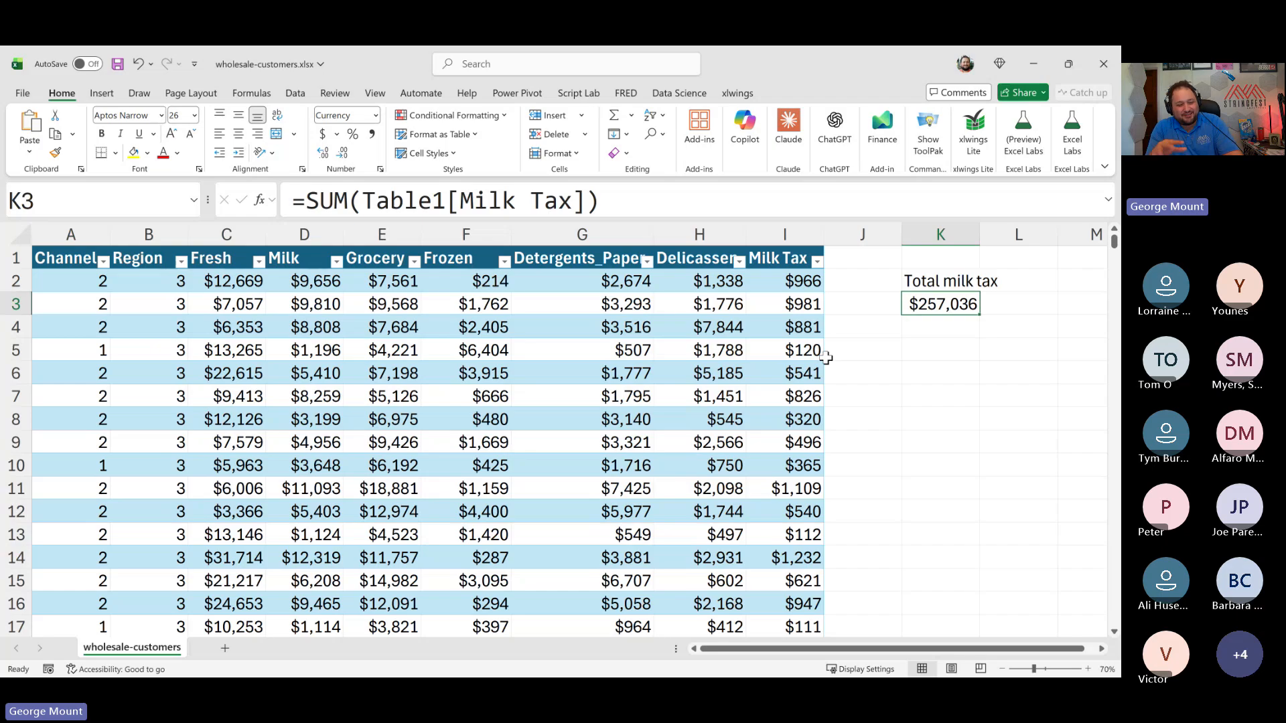
Step: Undo the addition of the 20,000 Milk record in row 442 and return to the start of the sheet
{"action": "key", "text": "ctrl+z"}
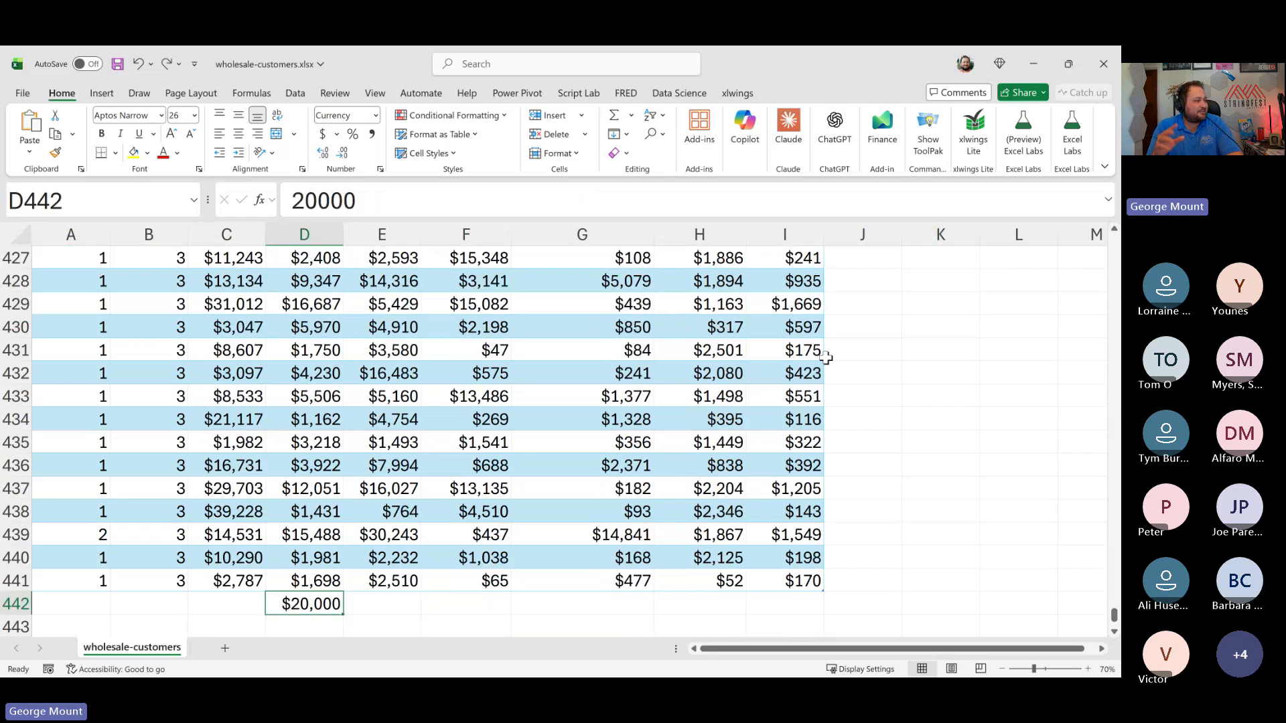
{"action": "key", "text": "ctrl+z"}
{"action": "key", "text": "ctrl+Home"}
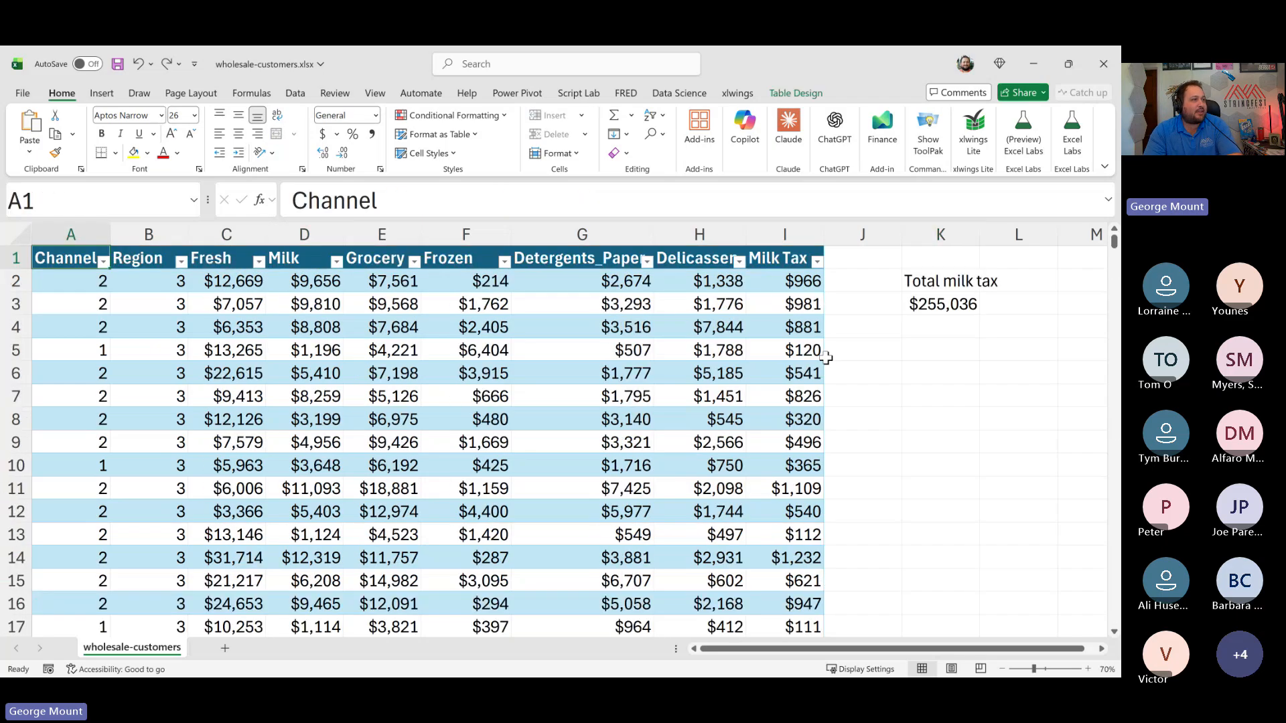
Step: Rename the table Table1 as "sales" with the Name Manager
{"action": "left_click", "coordinate": [934, 305]}
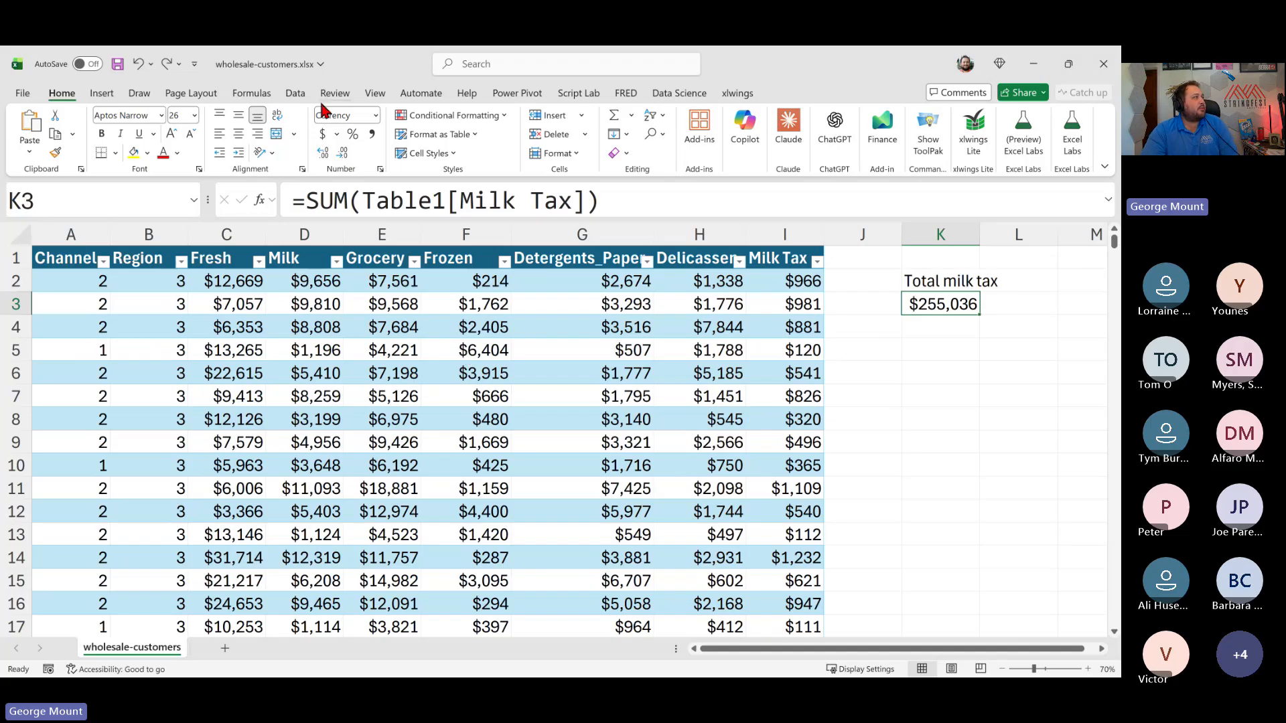
{"action": "left_click", "coordinate": [199, 96]}
{"action": "left_click", "coordinate": [235, 93]}
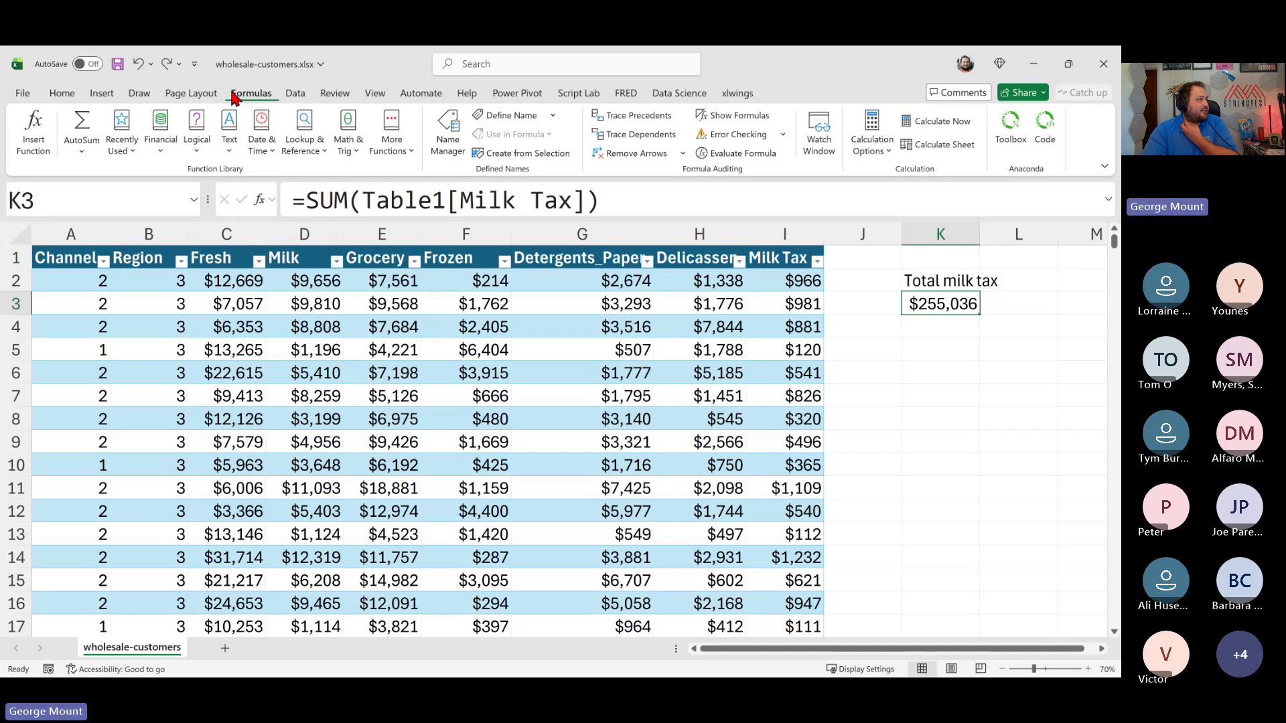
{"action": "left_click", "coordinate": [439, 149]}
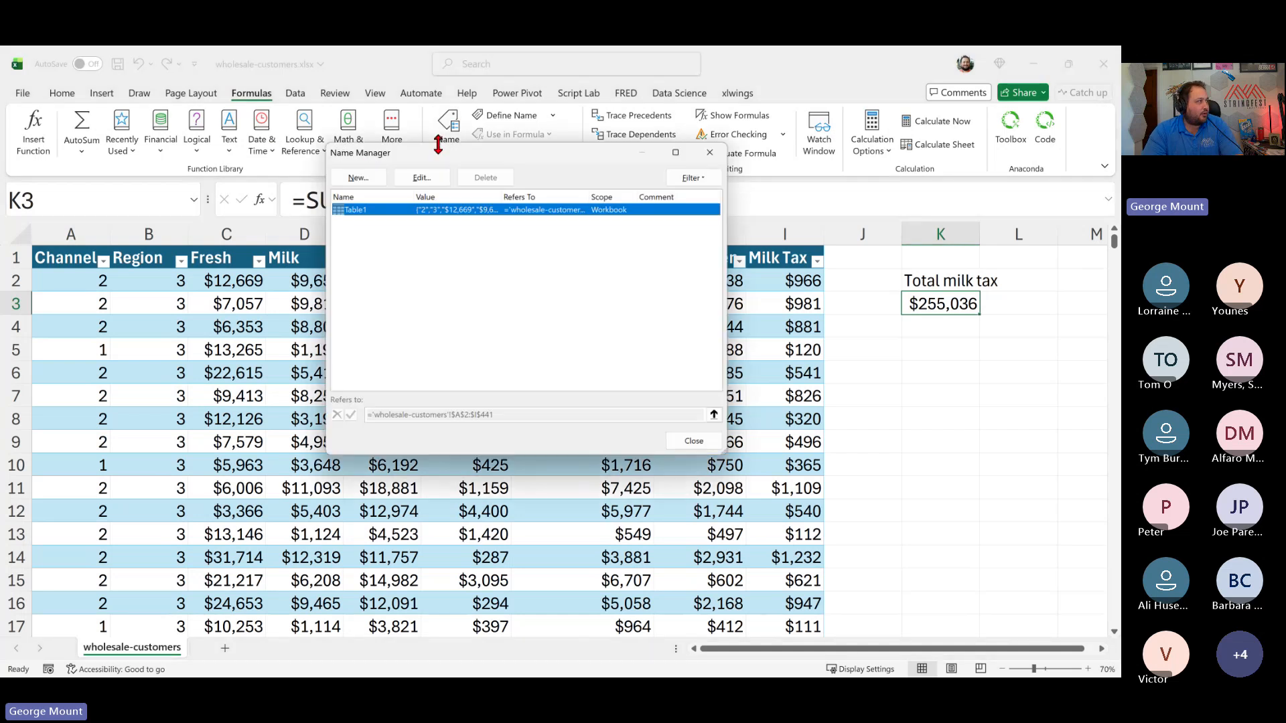
{"action": "left_click", "coordinate": [429, 177]}
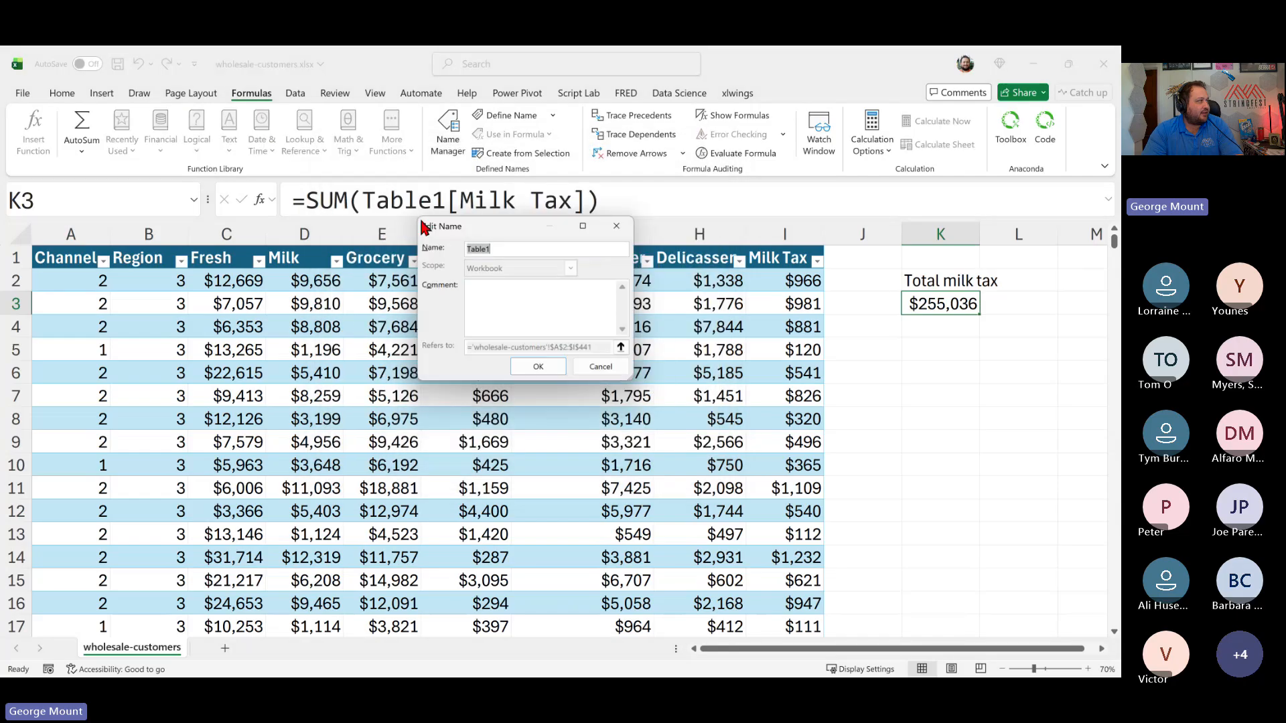
{"action": "type", "text": "sales"}
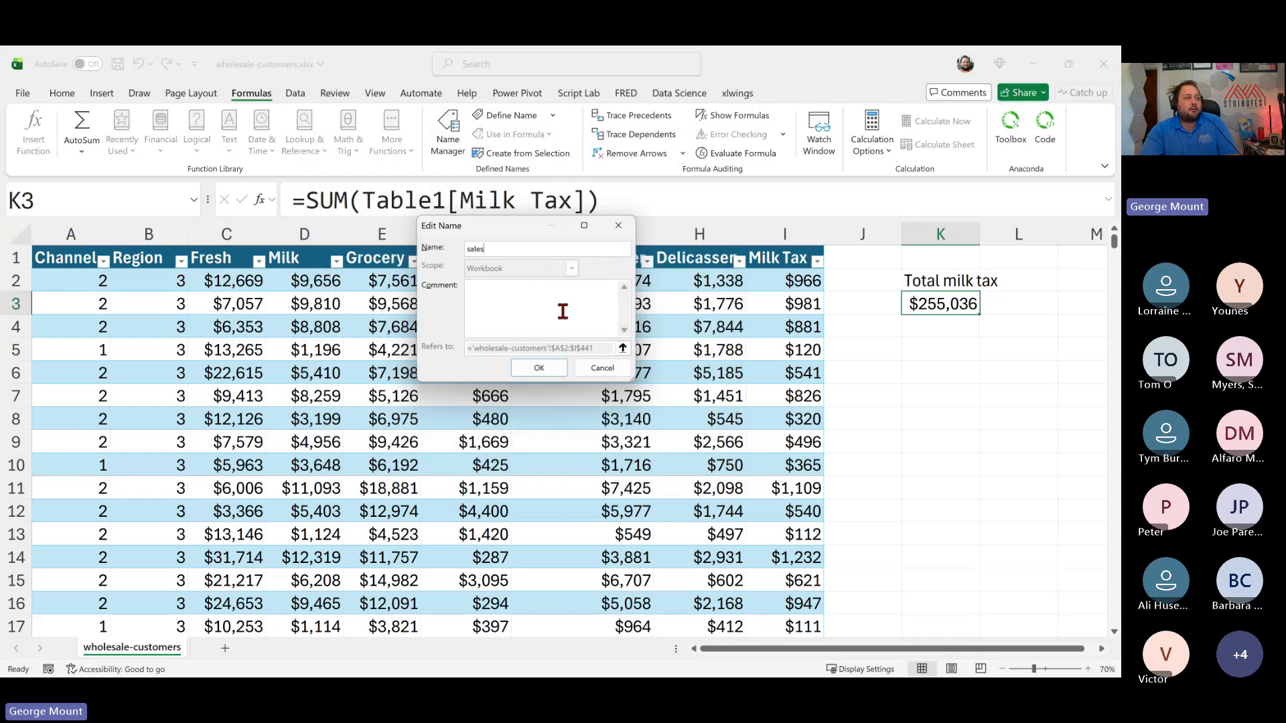
{"action": "left_click", "coordinate": [546, 370]}
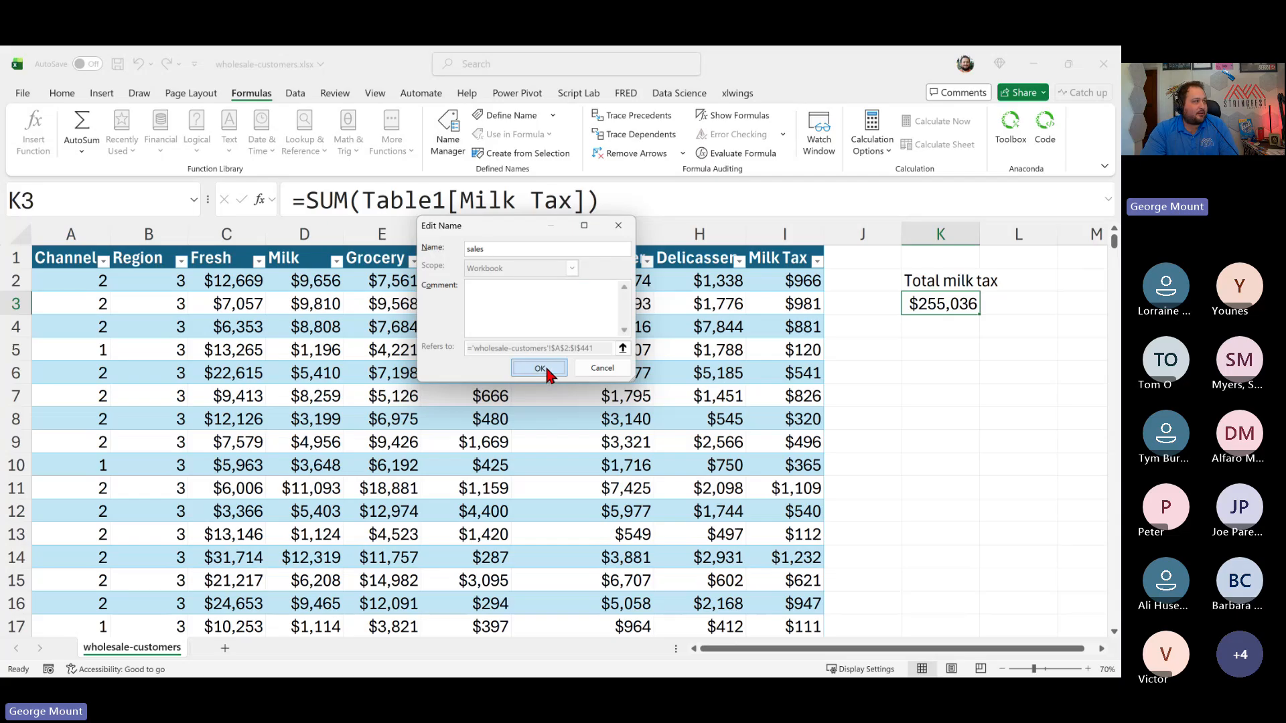
{"action": "left_click", "coordinate": [541, 369]}
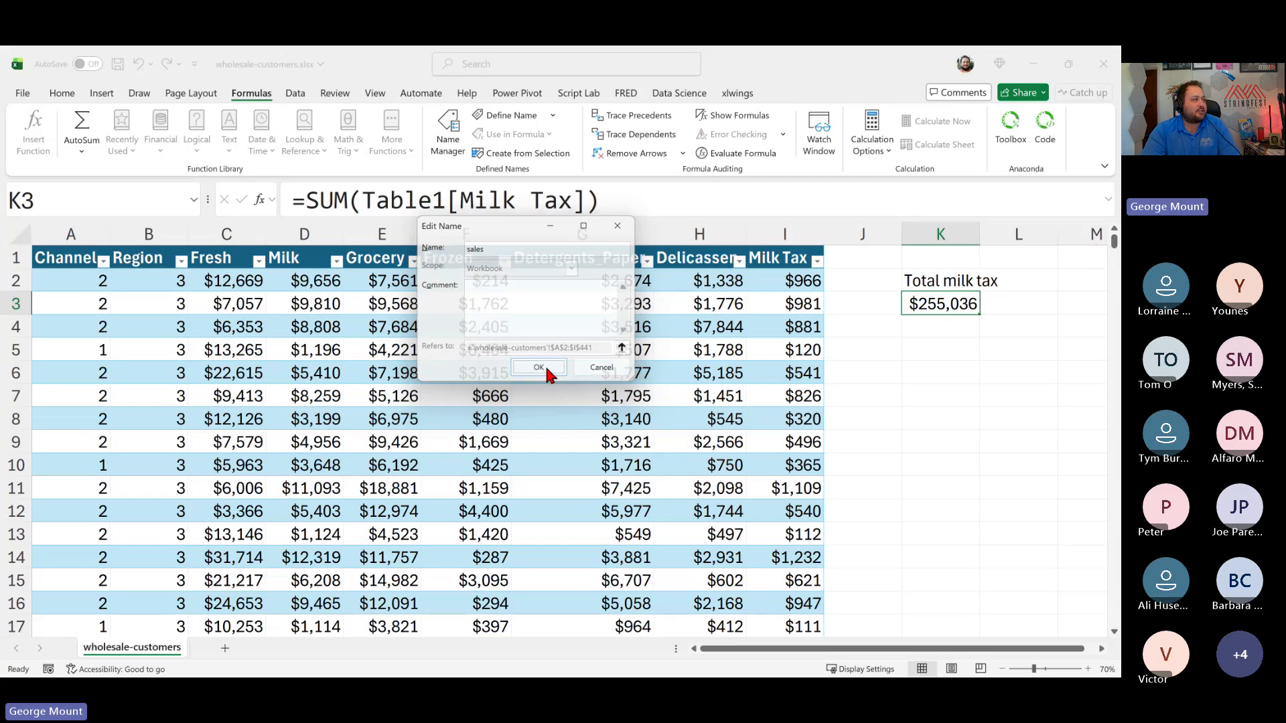
{"action": "left_click", "coordinate": [692, 443]}
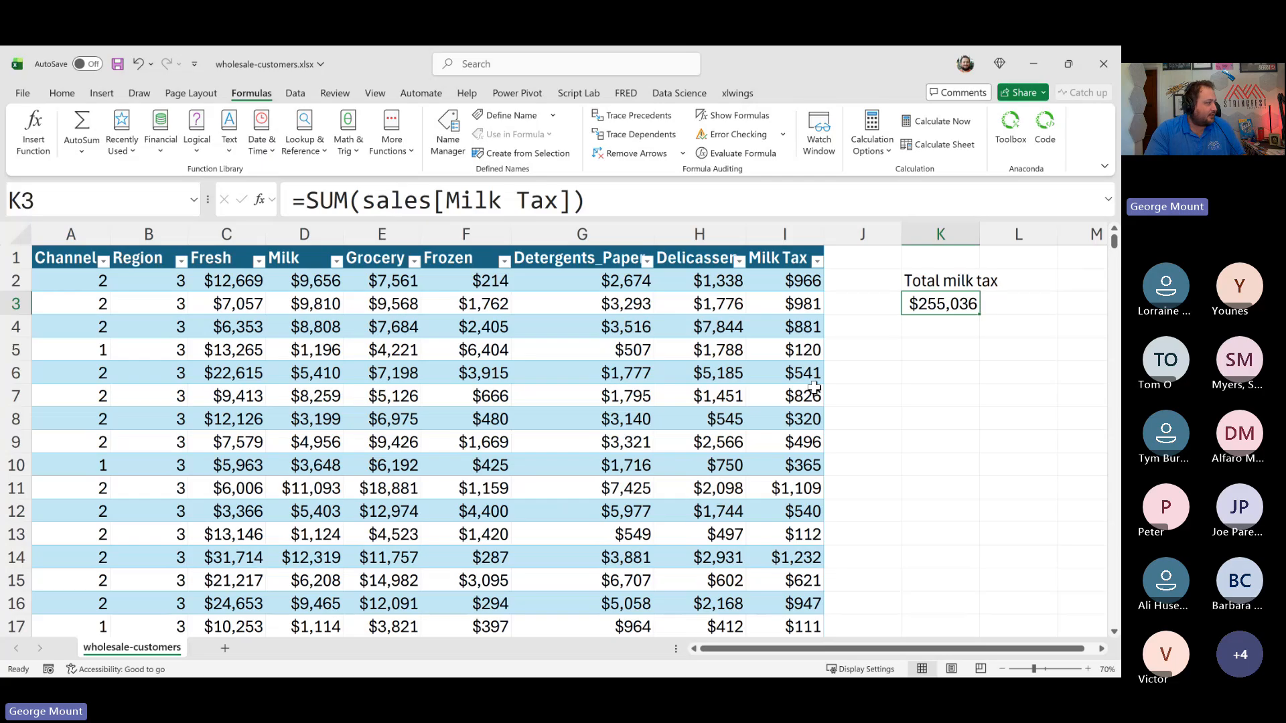
Step: Add a new worksheet and enter the label "Total milk tax" in its cell B2
{"action": "left_click", "coordinate": [225, 648]}
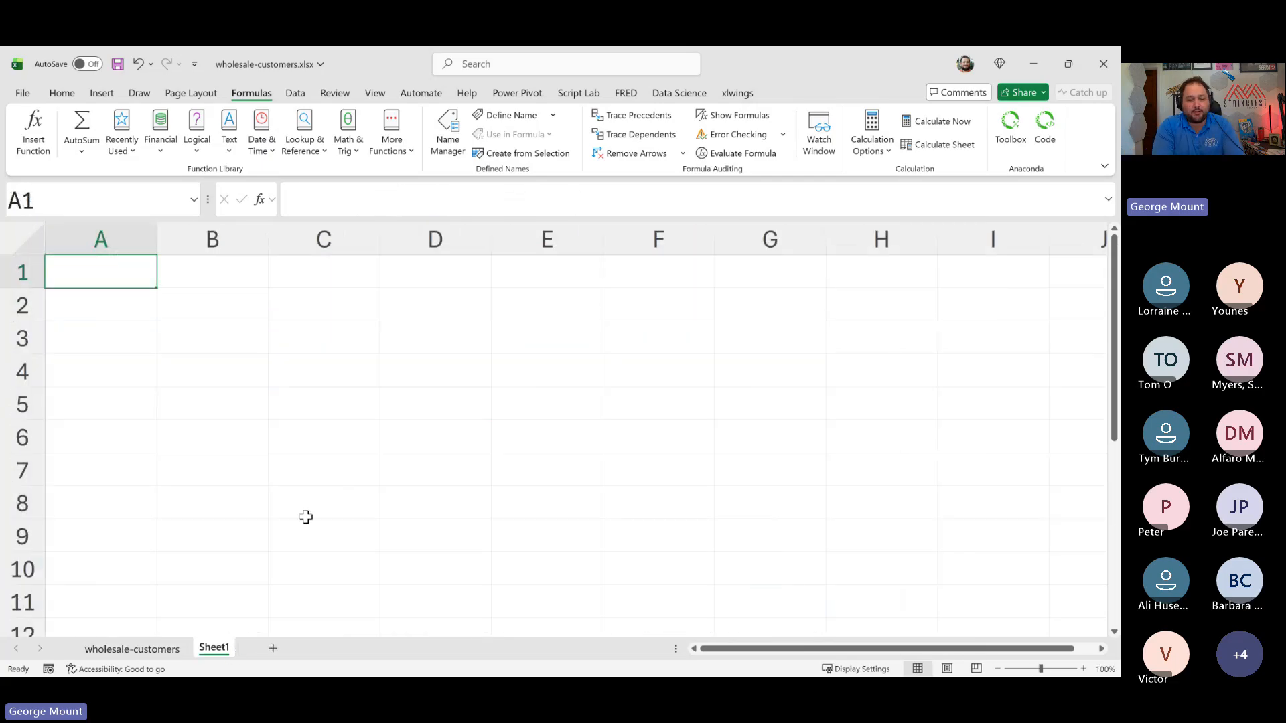
{"action": "key", "text": "Right"}
{"action": "key", "text": "Down"}
{"action": "type", "text": "z"}
{"action": "key", "text": "BackSpace"}
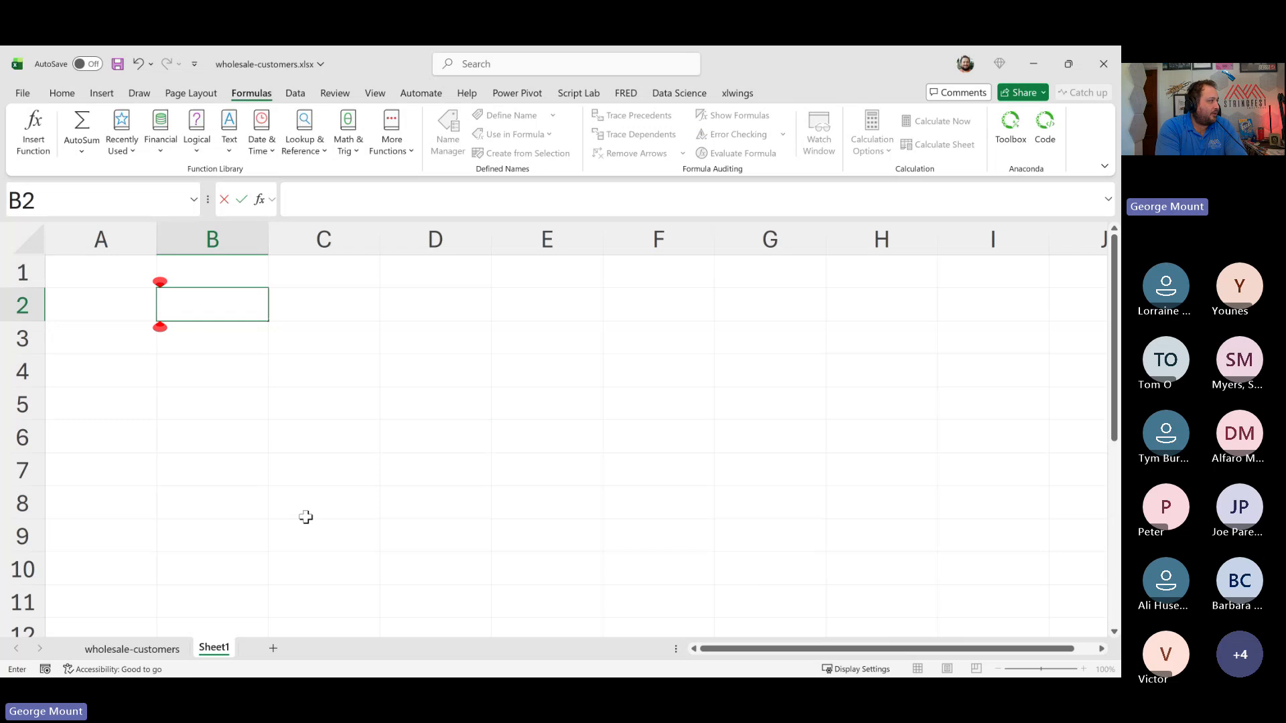
{"action": "type", "text": "Total mi"}
{"action": "type", "text": "lk t"}
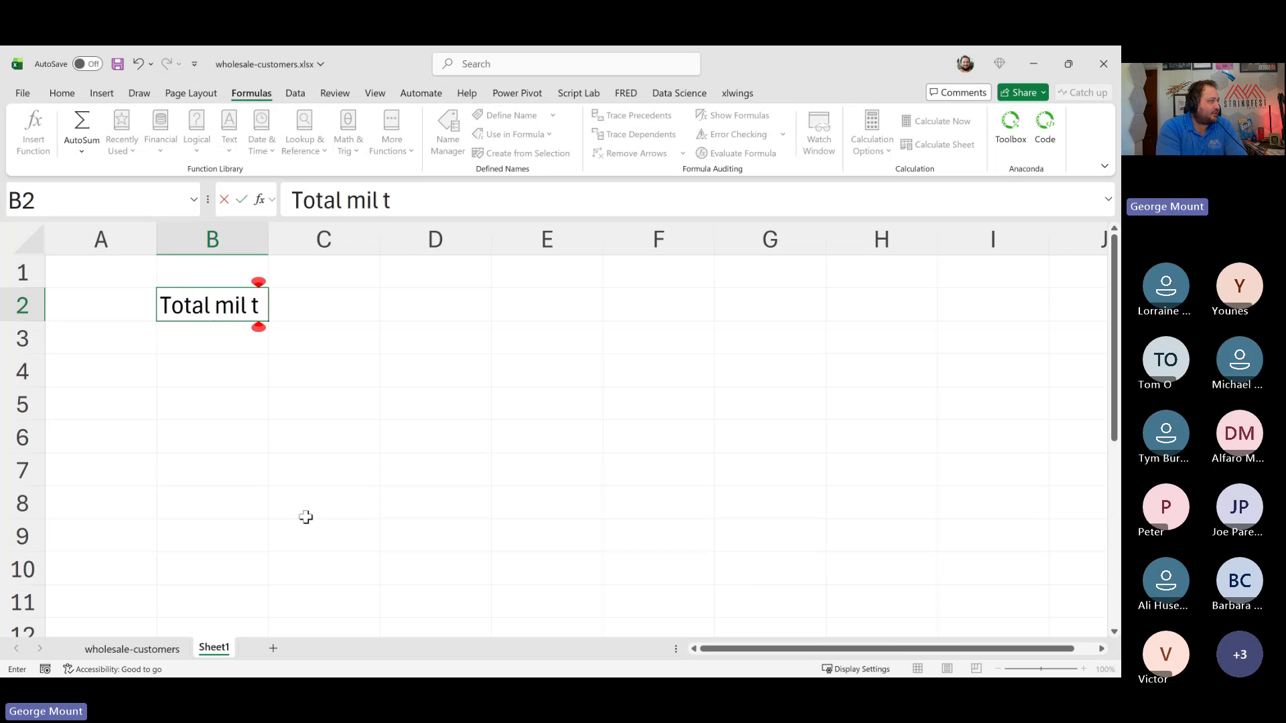
{"action": "key", "text": "BackSpace"}
{"action": "key", "text": "BackSpace"}
{"action": "type", "text": "k taxq"}
{"action": "key", "text": "Tab"}
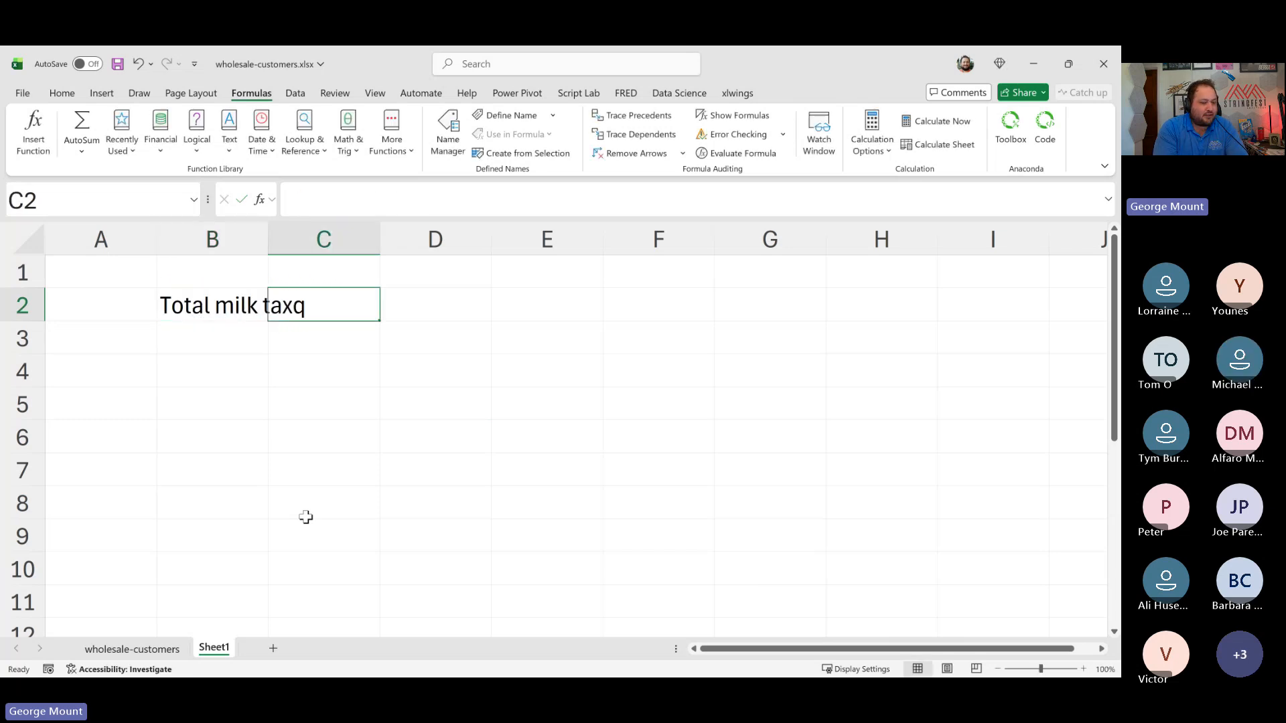
{"action": "key", "text": "Left"}
{"action": "key", "text": "F2"}
{"action": "key", "text": "BackSpace"}
{"action": "key", "text": "Tab"}
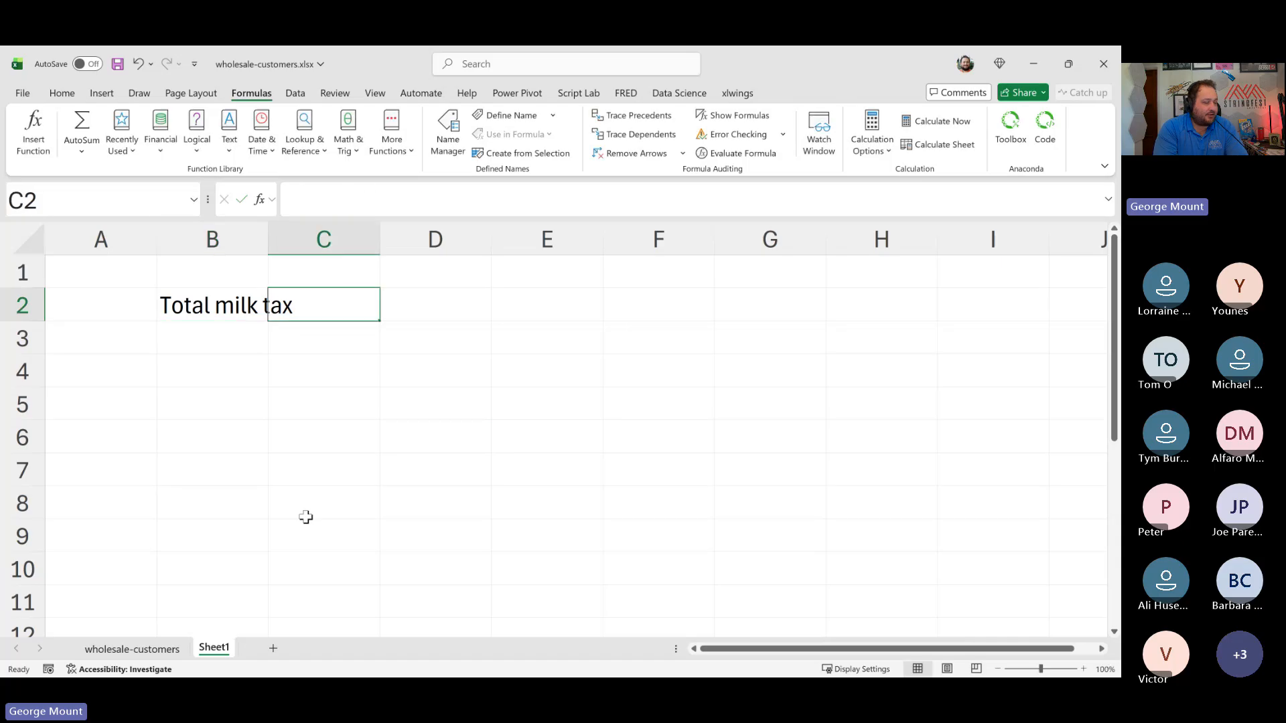
{"action": "type", "text": "=sum("}
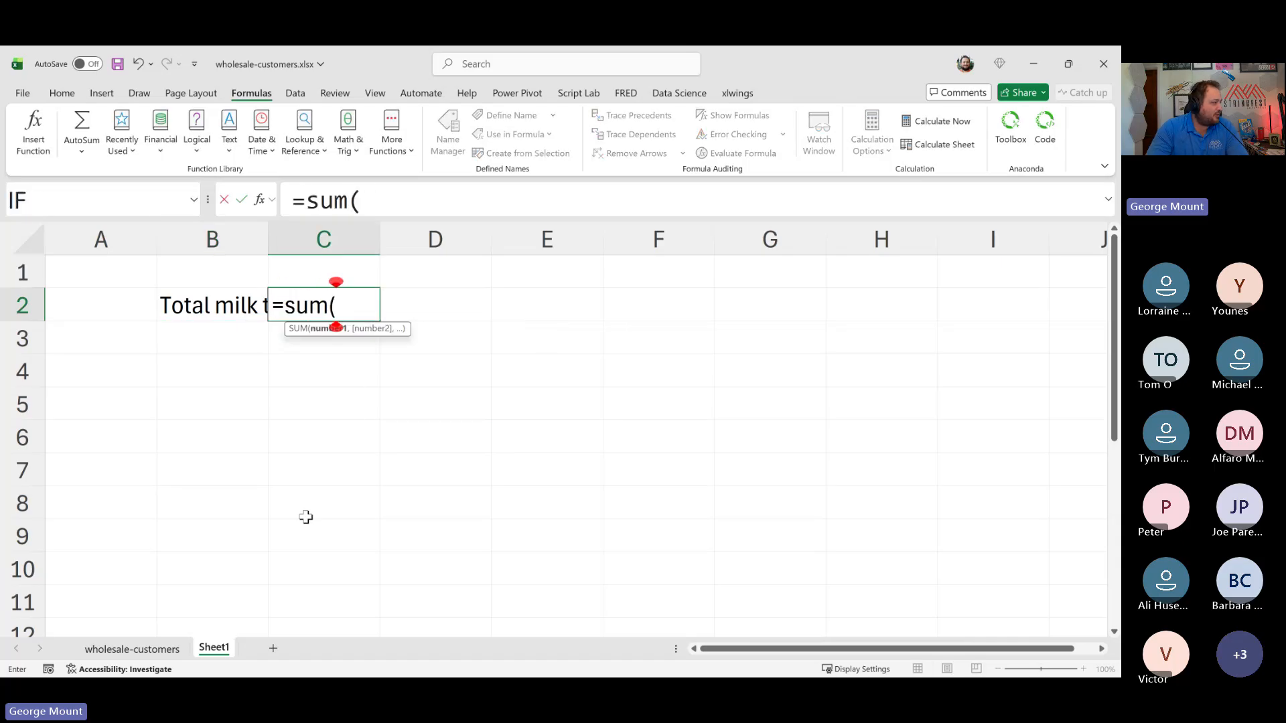
{"action": "left_click", "coordinate": [151, 649]}
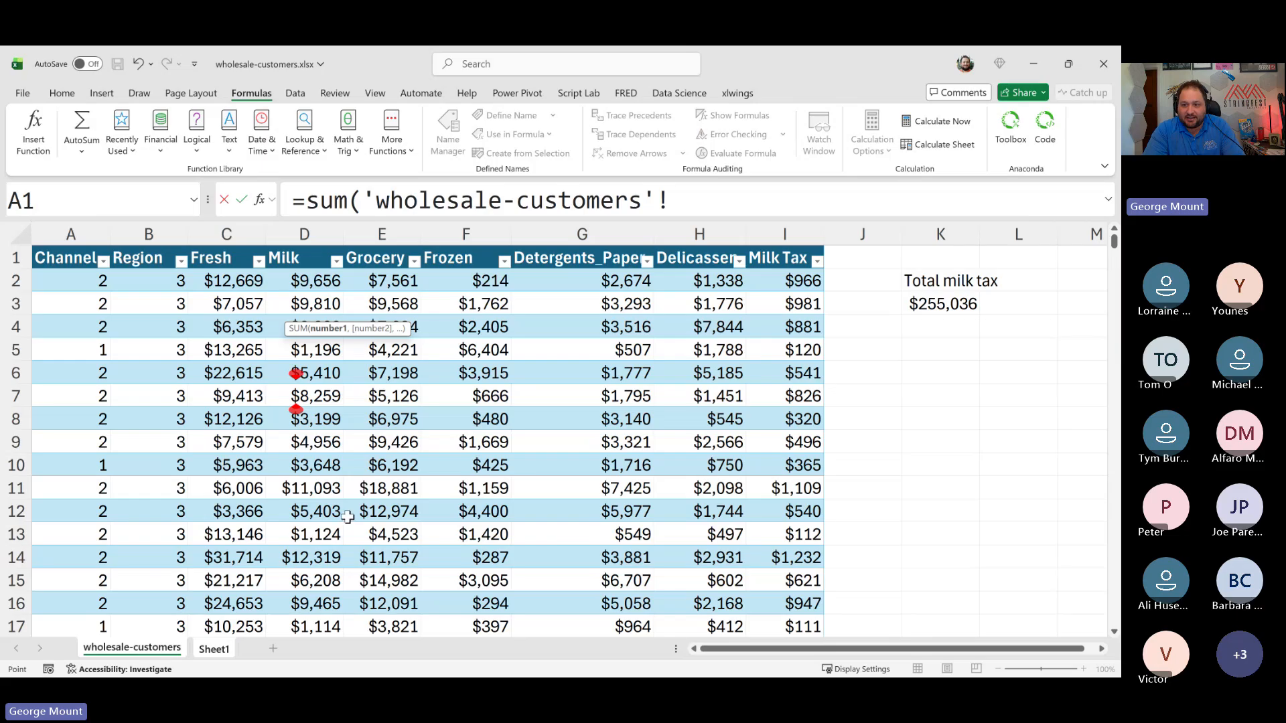
{"action": "left_click_drag", "start_coordinate": [754, 280], "coordinate": [789, 423]}
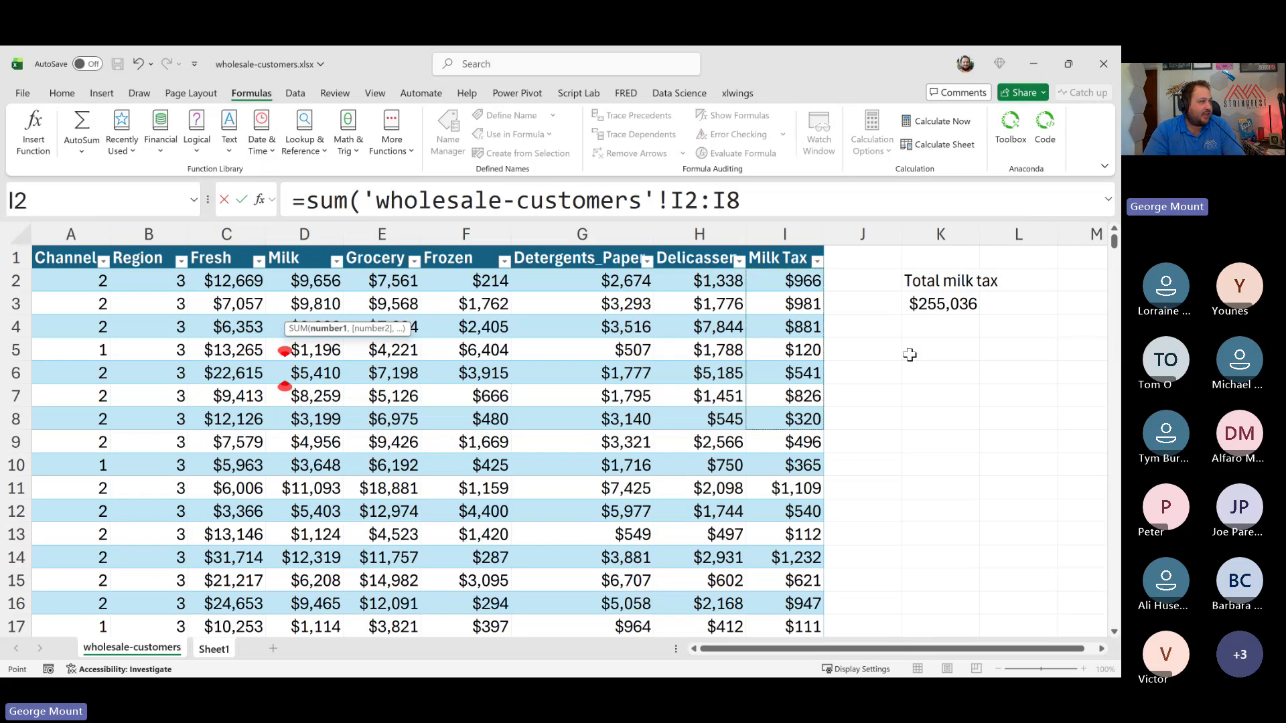
{"action": "left_click_drag", "start_coordinate": [770, 281], "coordinate": [777, 510]}
{"action": "key", "text": "Escape"}
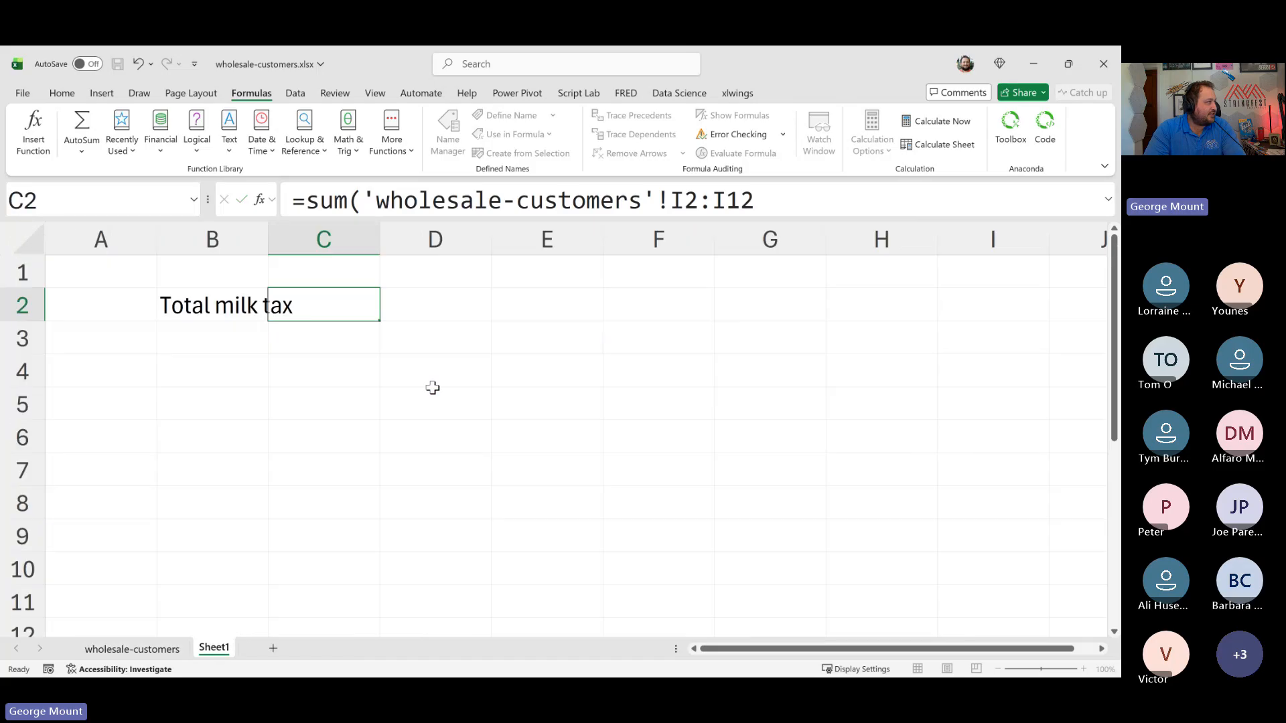
Step: Total the Milk Tax column of the sales table in cell C2 of Sheet1 with the formula =SUM(sales[Milk Tax])
{"action": "type", "text": "=suim"}
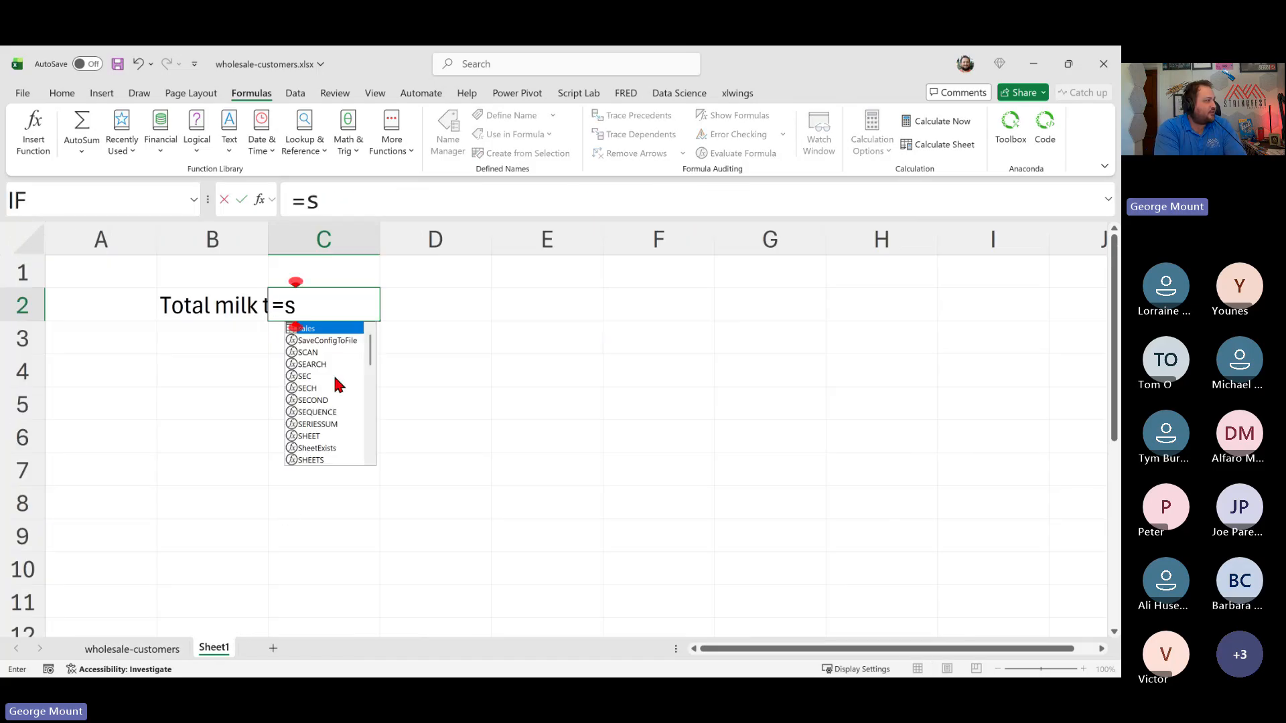
{"action": "key", "text": "BackSpace"}
{"action": "key", "text": "BackSpace"}
{"action": "type", "text": "m("}
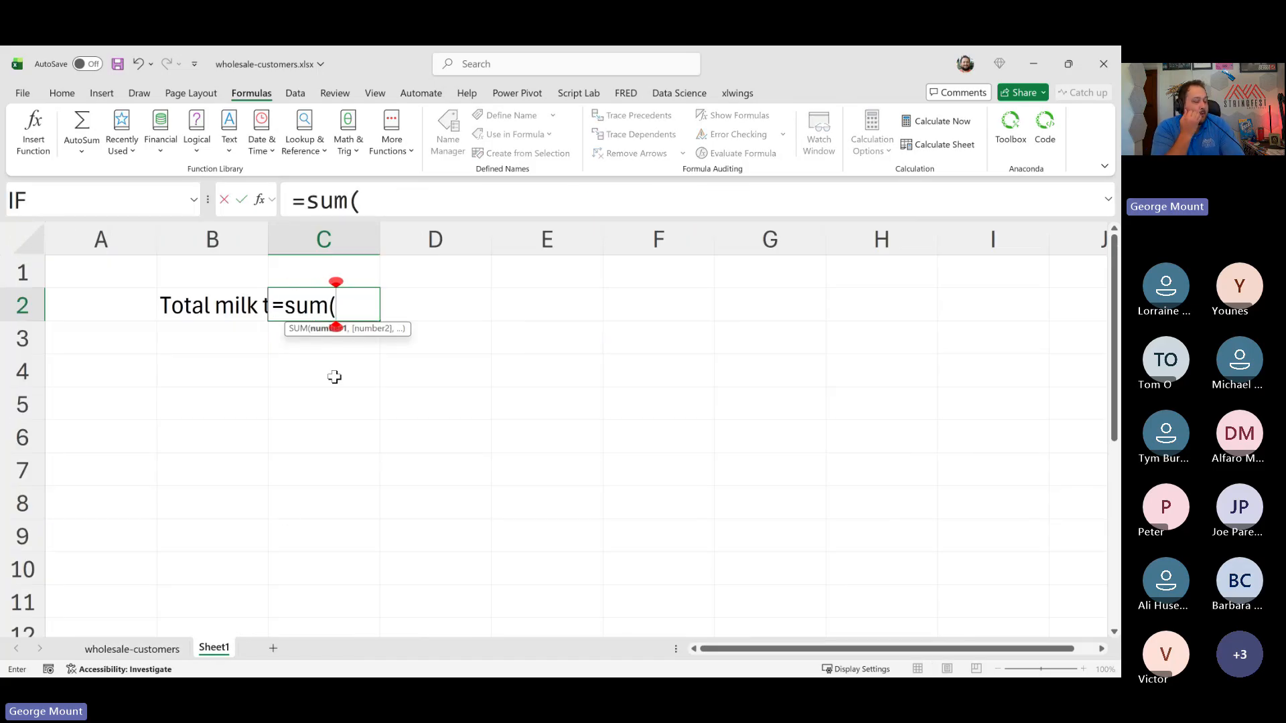
{"action": "type", "text": "sa"}
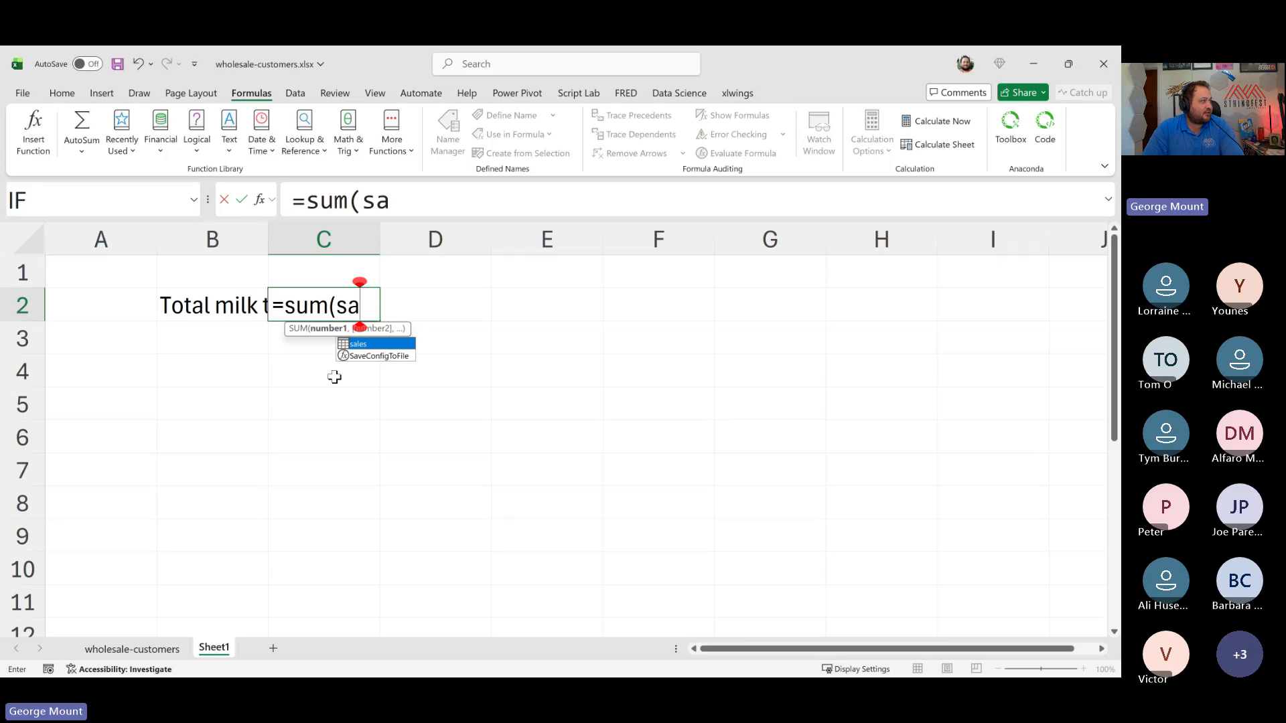
{"action": "type", "text": "les["}
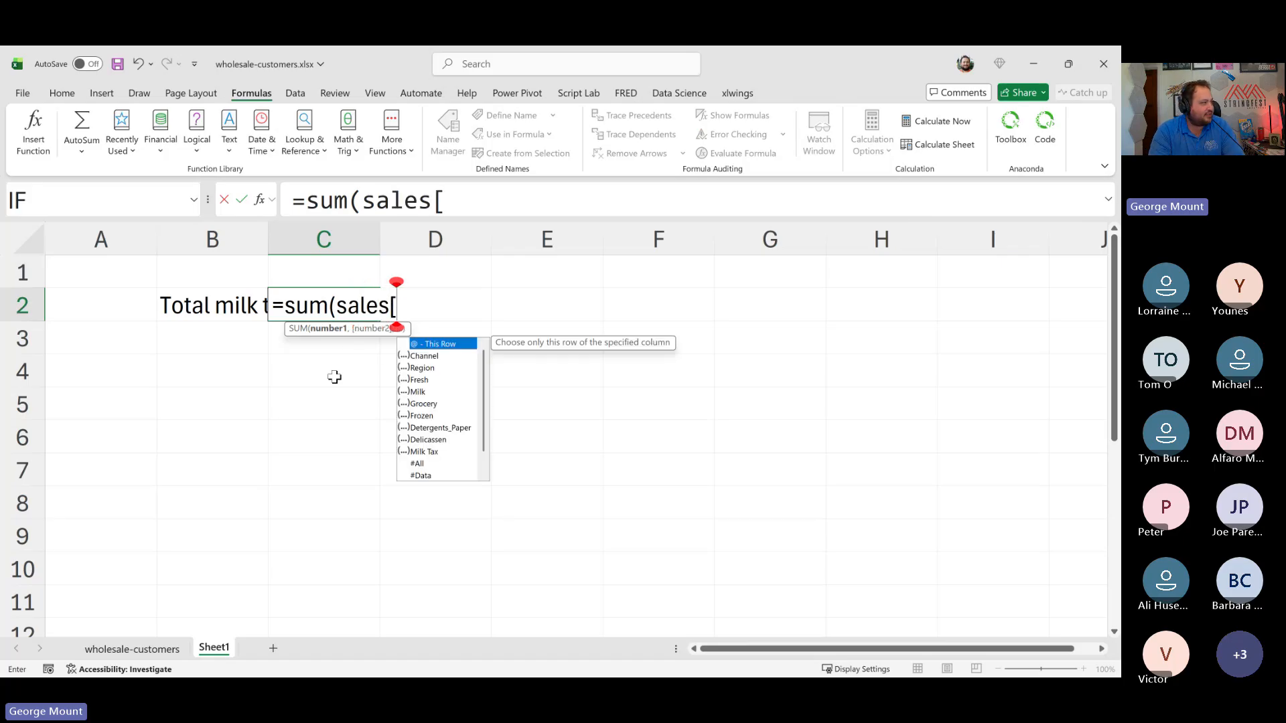
{"action": "left_click", "coordinate": [448, 453]}
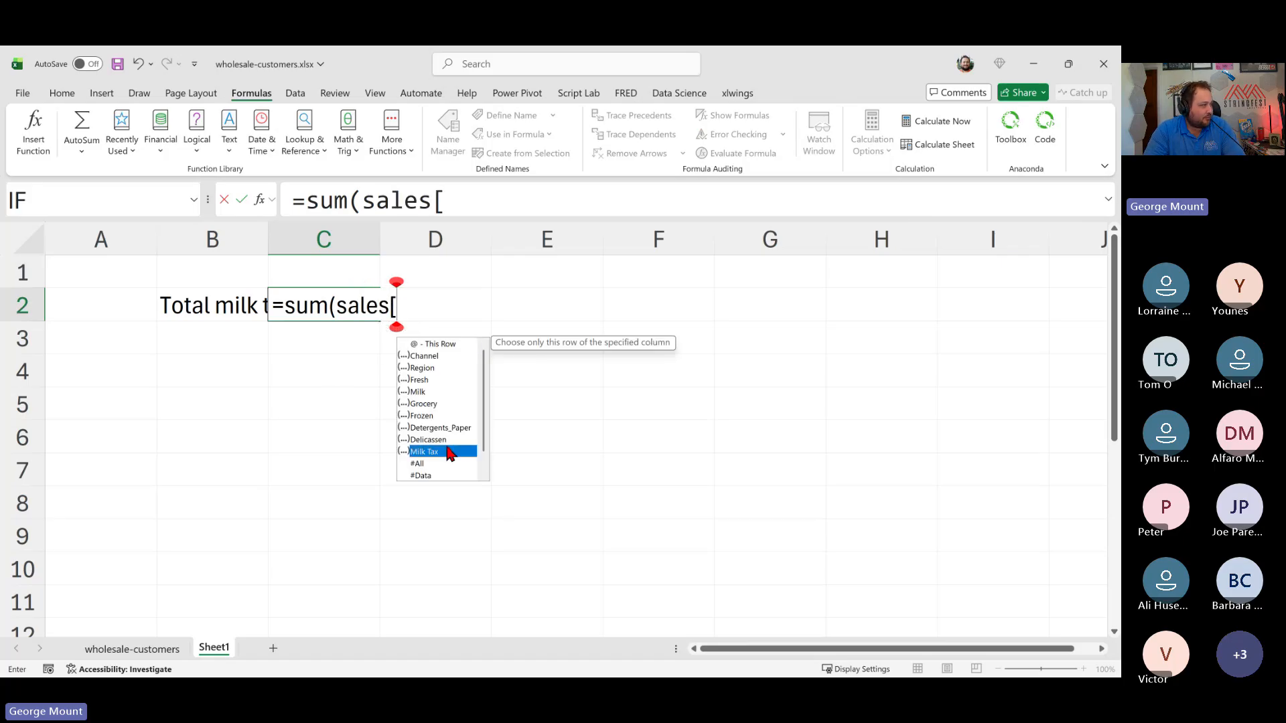
{"action": "double_click", "coordinate": [448, 452]}
{"action": "type", "text": "]"}
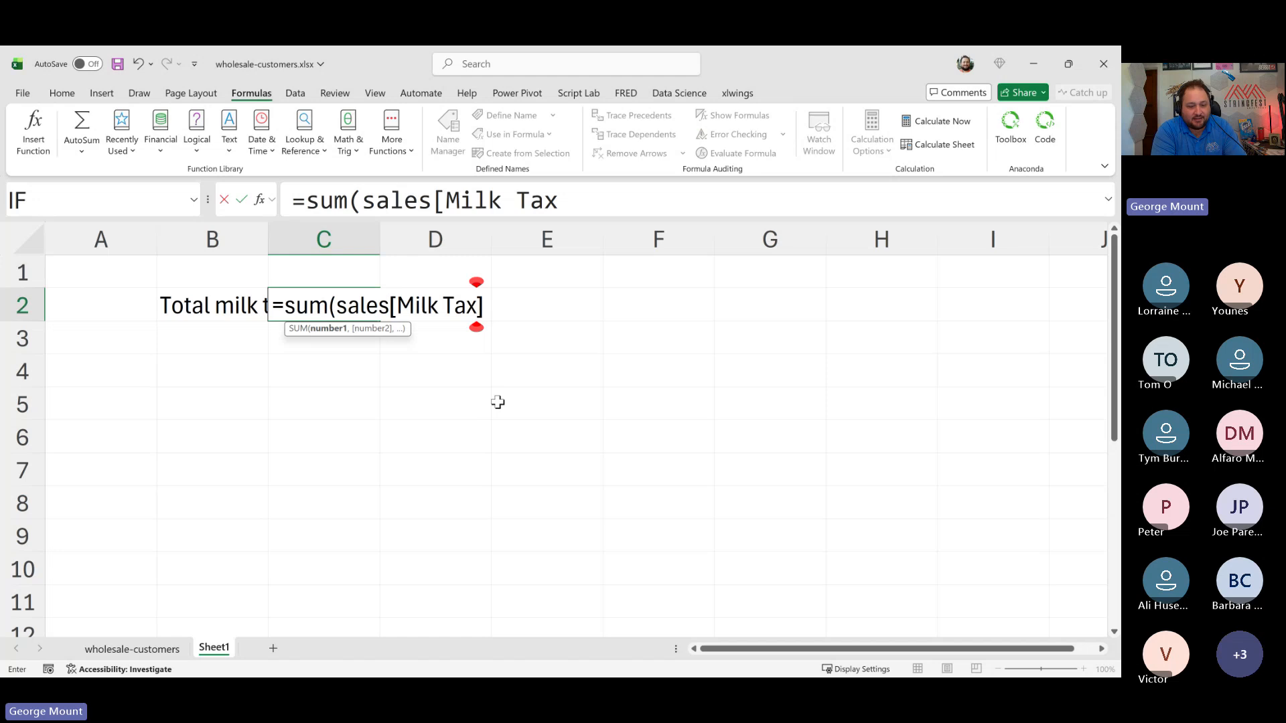
{"action": "type", "text": ")"}
{"action": "type", "text": ")"}
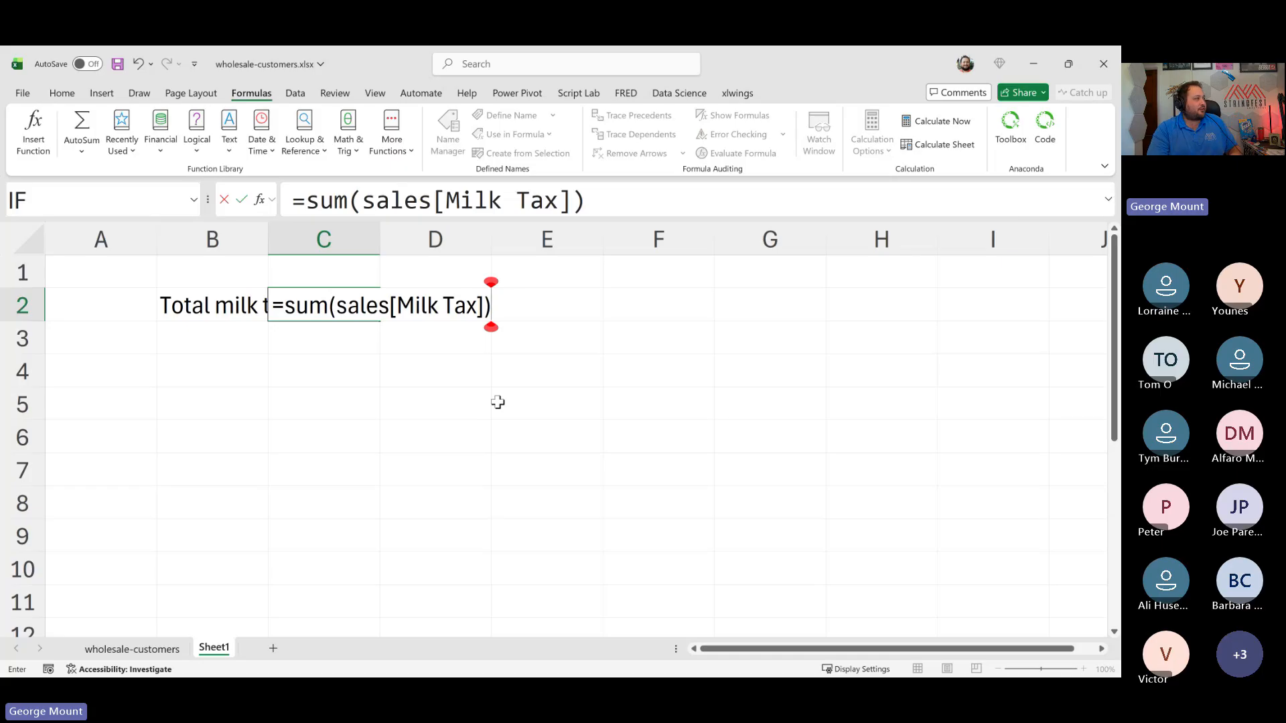
{"action": "key", "text": "Return"}
Step: Compare the total milk tax in K3 of the wholesale-customers sheet with C2 on Sheet1 and examine its structured reference
{"action": "left_click", "coordinate": [158, 647]}
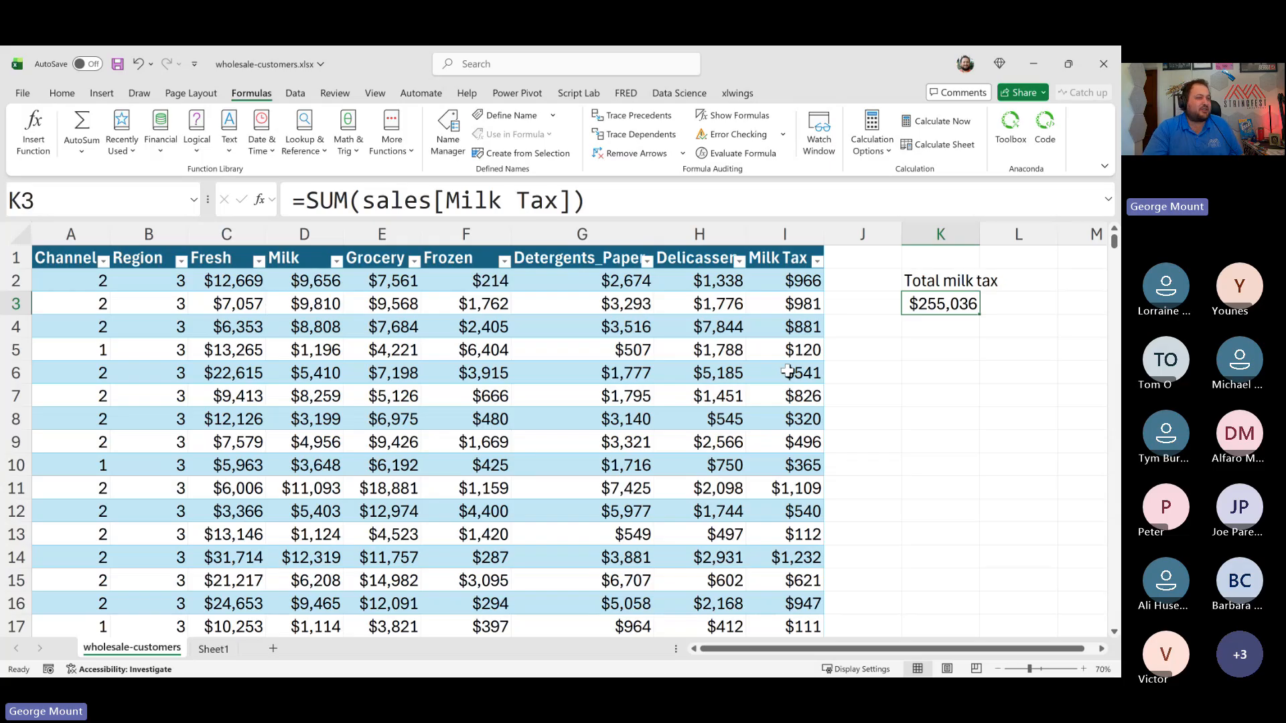
{"action": "left_click", "coordinate": [227, 648]}
{"action": "left_click", "coordinate": [322, 303]}
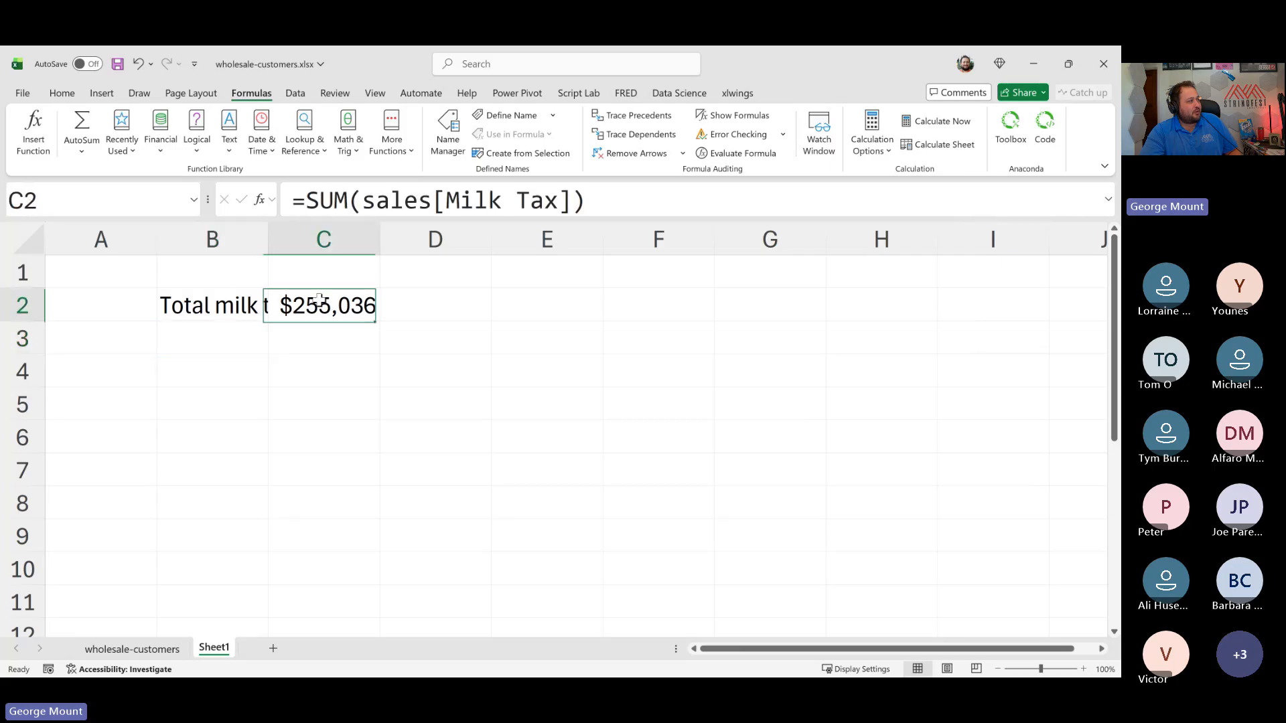
{"action": "left_click_drag", "start_coordinate": [375, 200], "coordinate": [559, 201]}
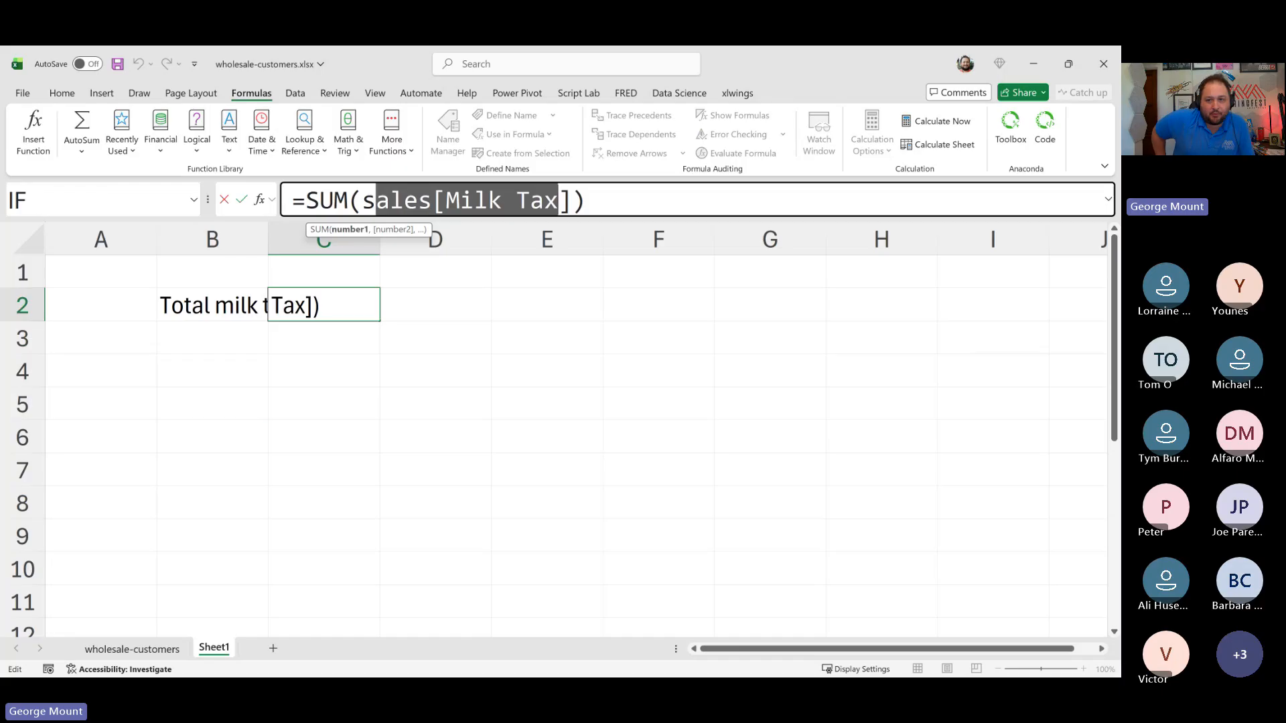
{"action": "key", "text": "ctrl+Return"}
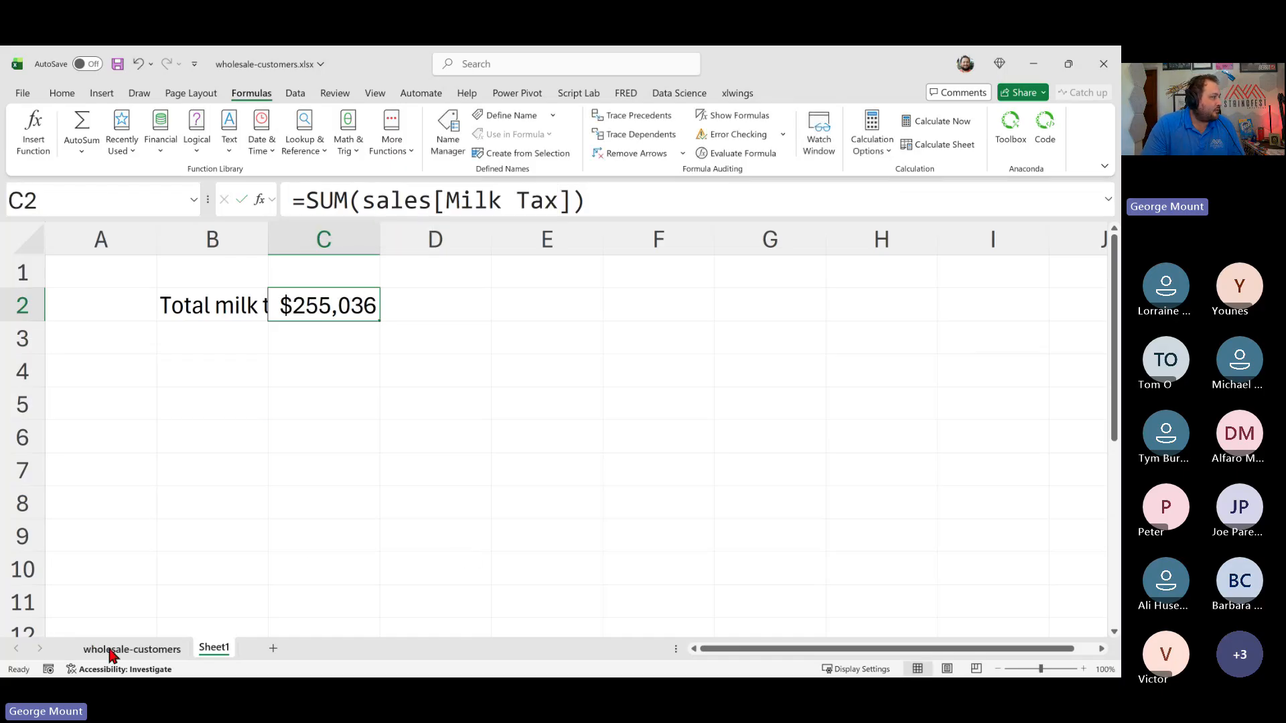
{"action": "left_click_drag", "start_coordinate": [199, 276], "coordinate": [410, 347]}
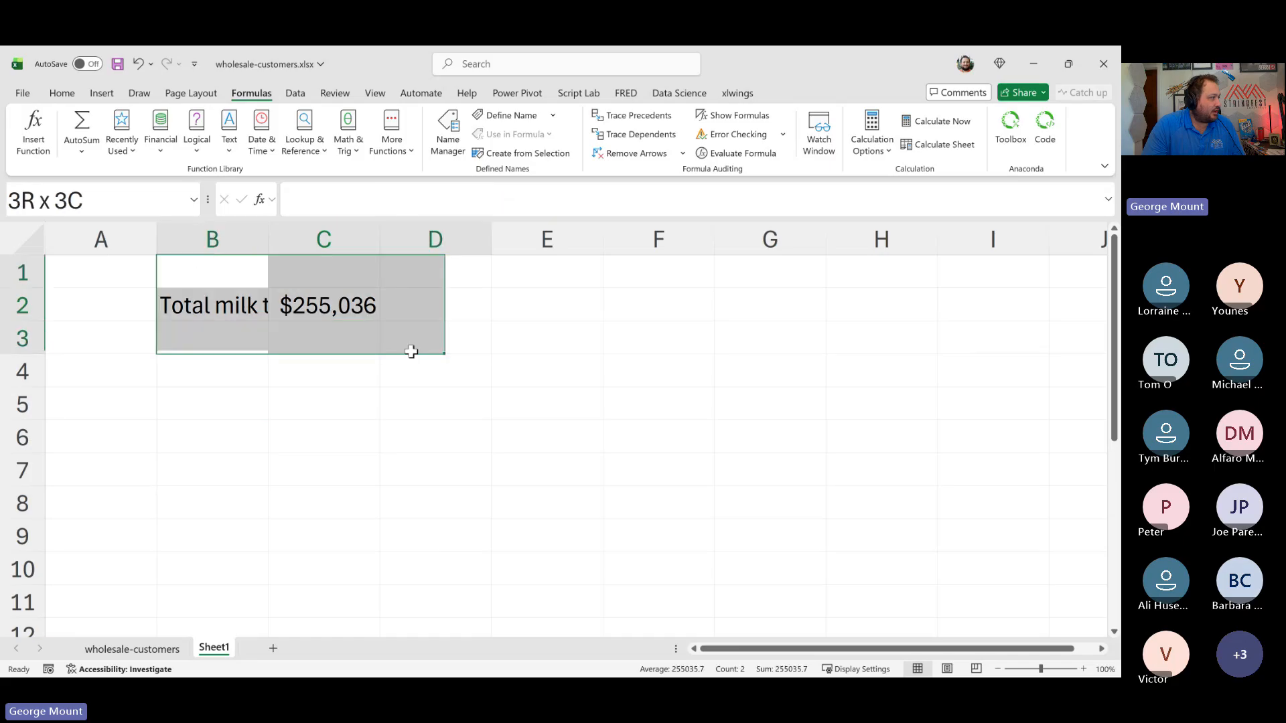
{"action": "left_click", "coordinate": [295, 316]}
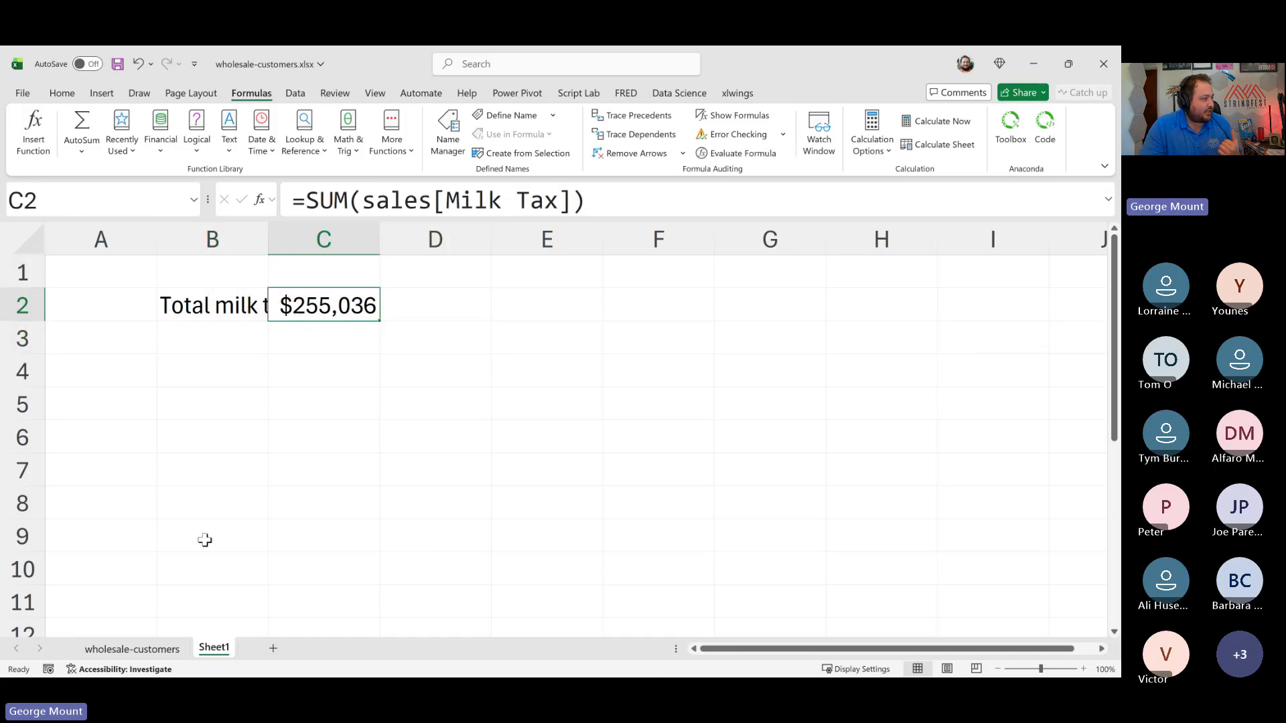
Step: Delete the Milk Tax column from the wholesale-customers sheet and clear the total milk tax label and formula beside the table
{"action": "left_click", "coordinate": [132, 649]}
{"action": "left_click_drag", "start_coordinate": [794, 327], "coordinate": [785, 377]}
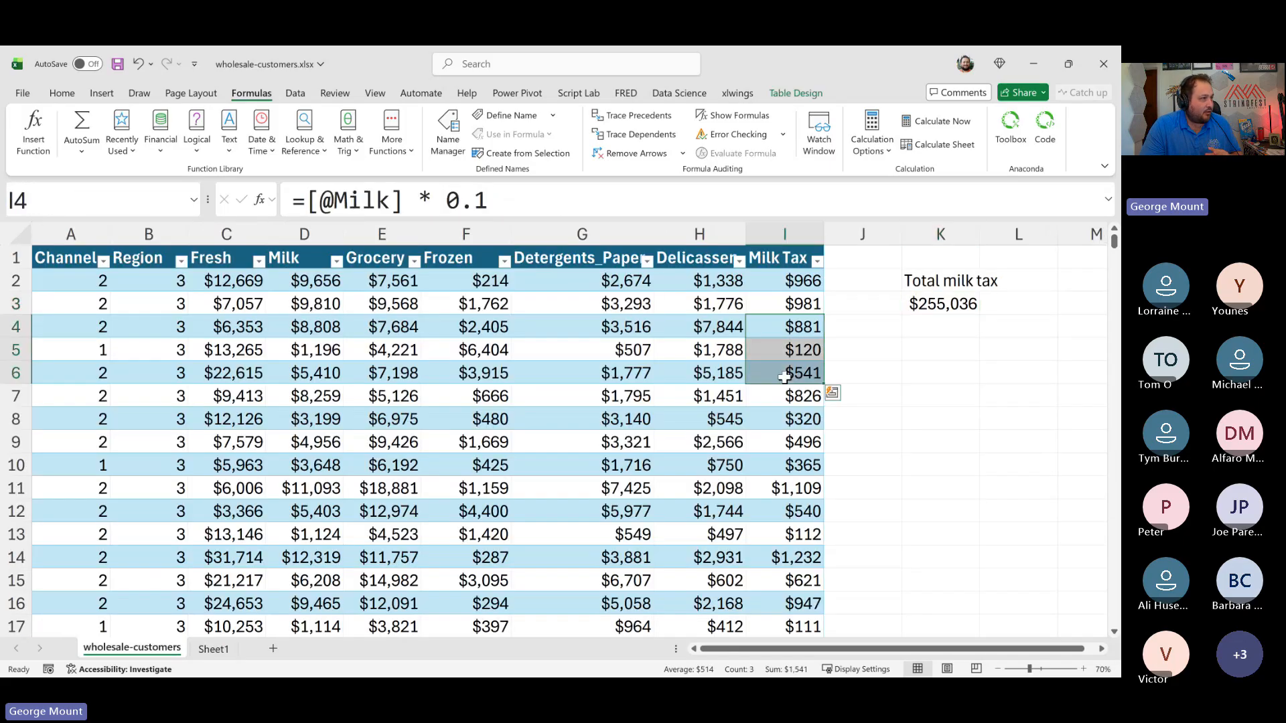
{"action": "right_click", "coordinate": [783, 233]}
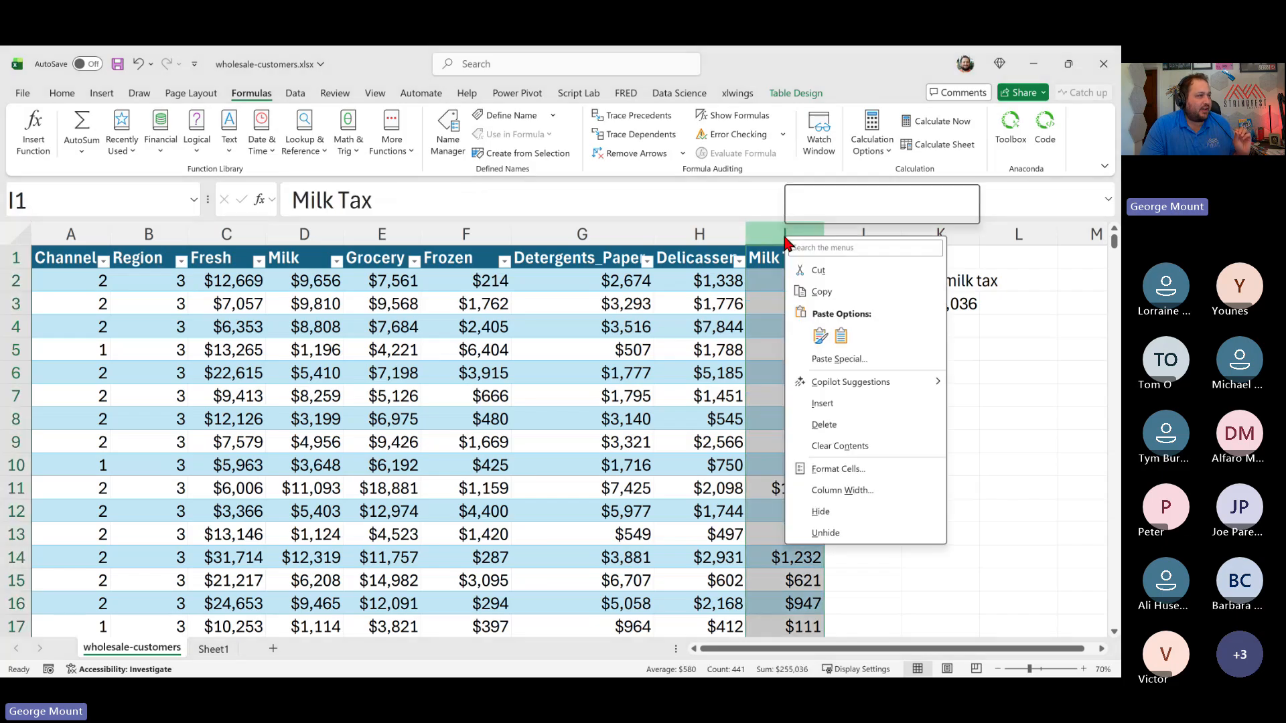
{"action": "left_click", "coordinate": [846, 432]}
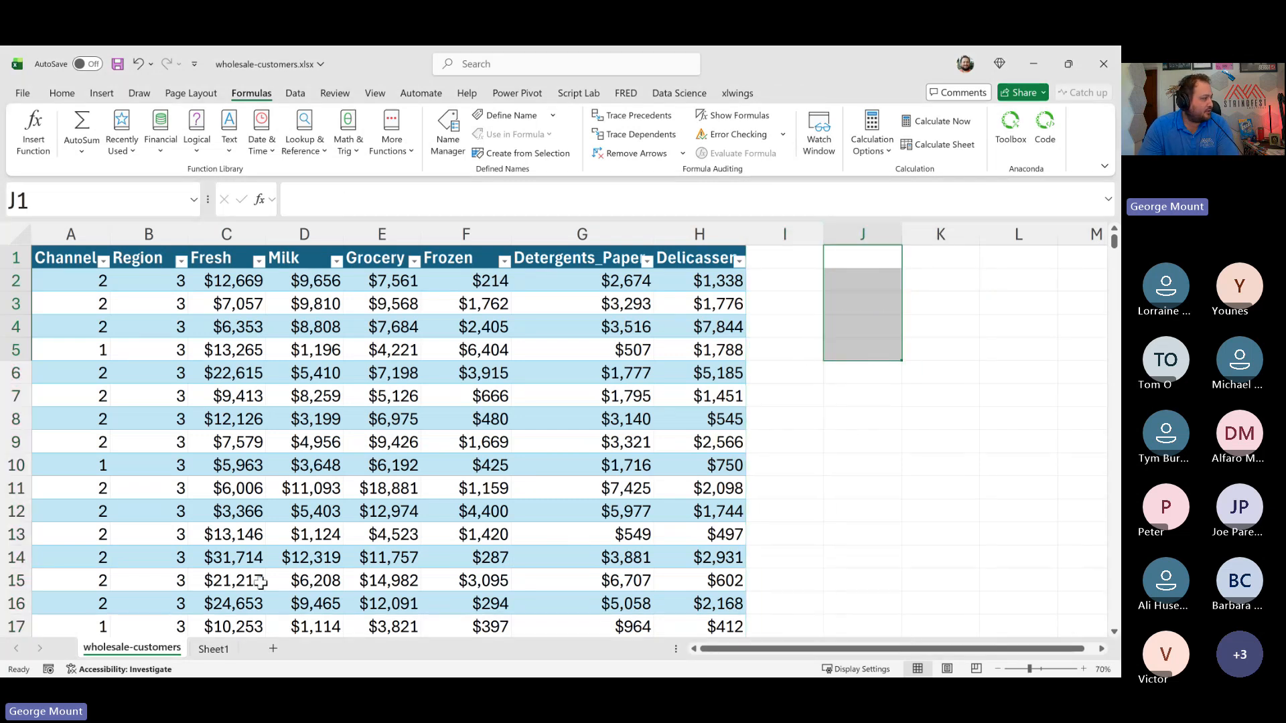
Step: Delete the Sheet1 worksheet from the workbook
{"action": "right_click", "coordinate": [216, 648]}
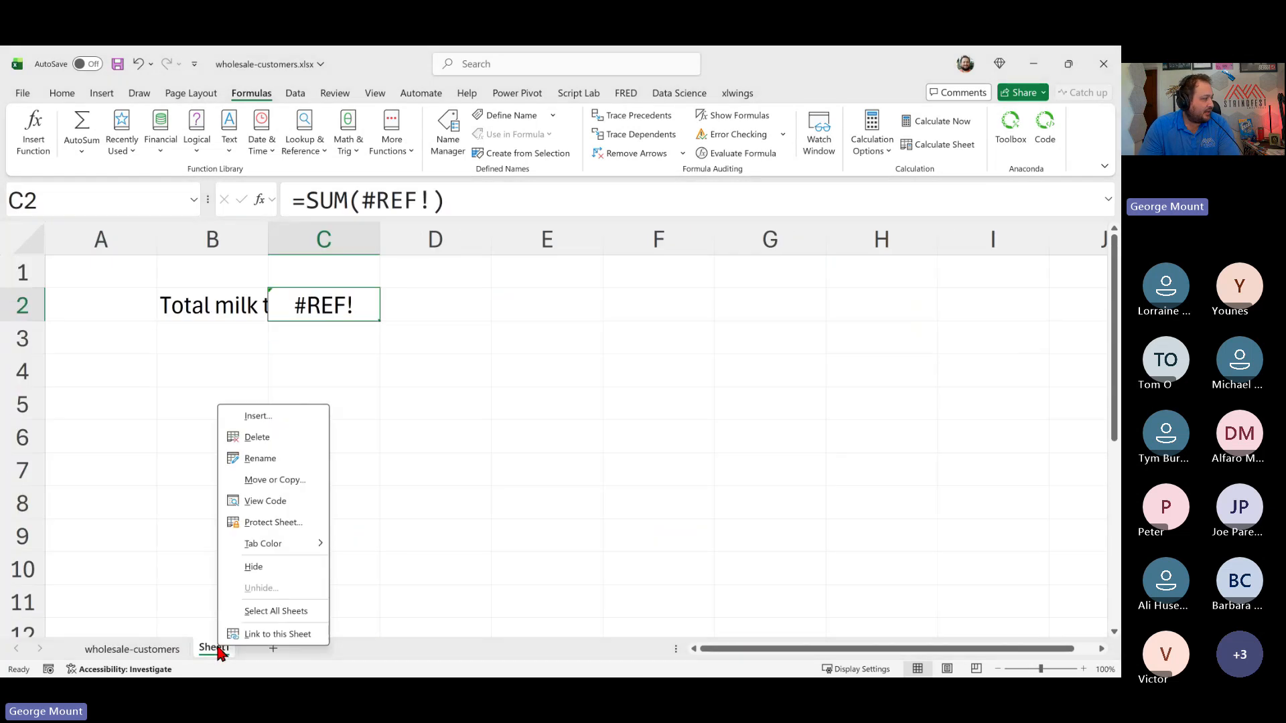
{"action": "left_click", "coordinate": [259, 437]}
{"action": "left_click", "coordinate": [598, 400]}
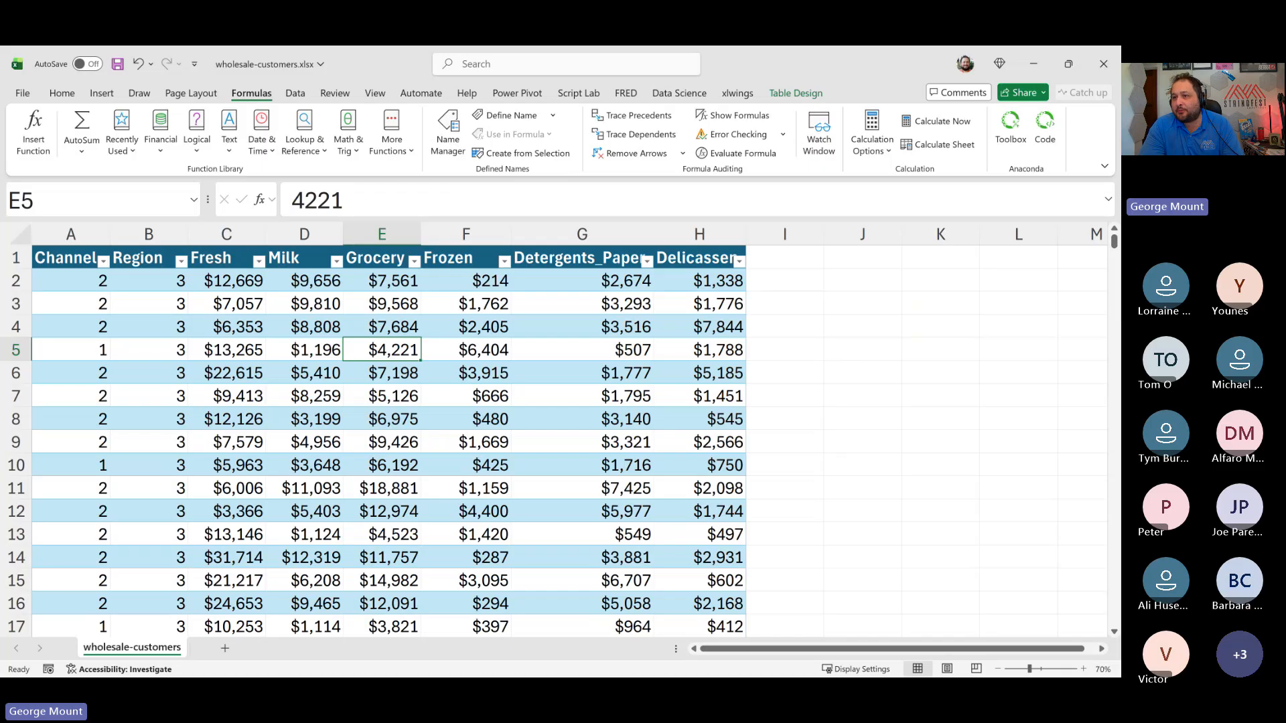
Step: Switch to the slideshow in PowerPoint and advance to the slide "Quick Win #2: Analyze Data"
{"action": "key", "text": "alt+Tab"}
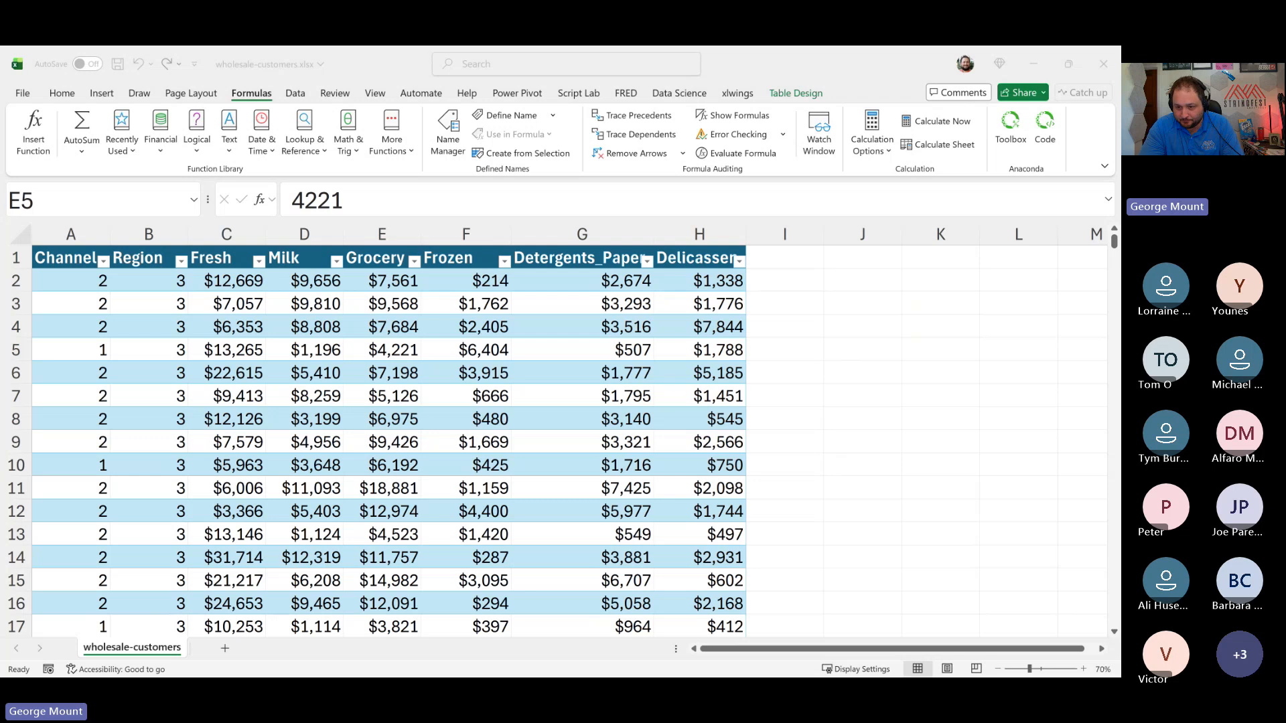
{"action": "key", "text": "alt+Tab"}
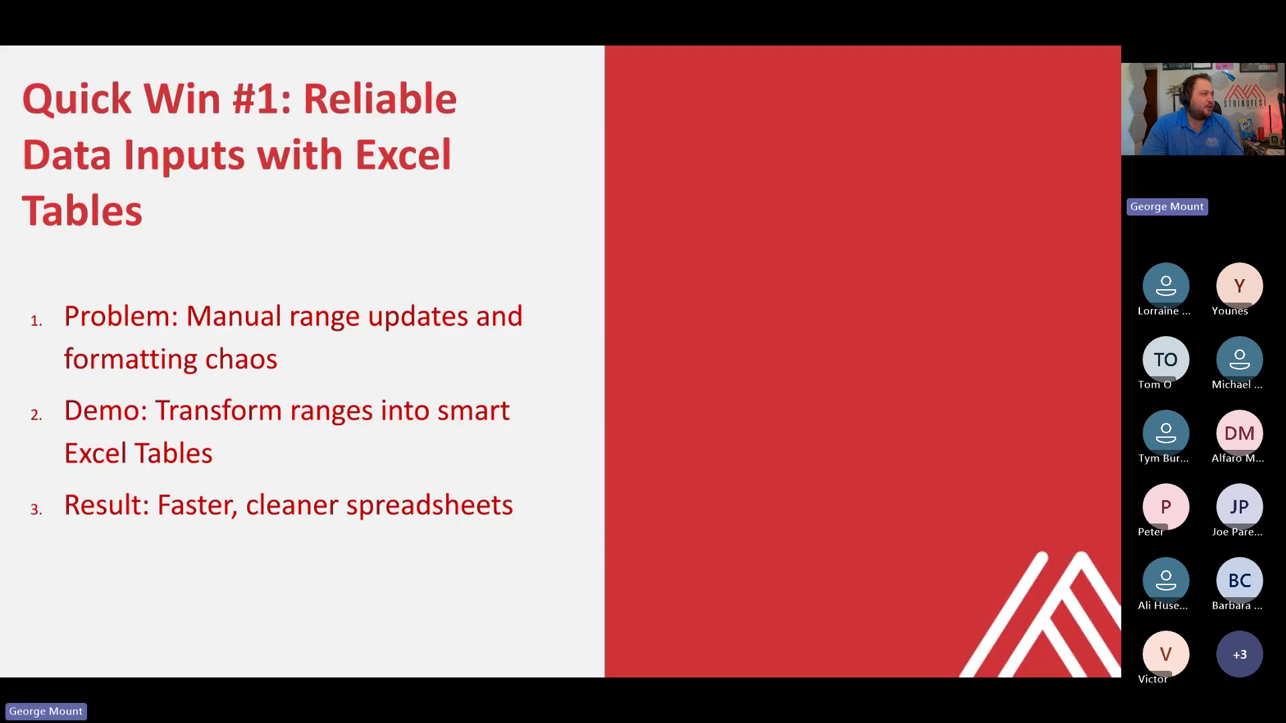
{"action": "left_click", "coordinate": [767, 431]}
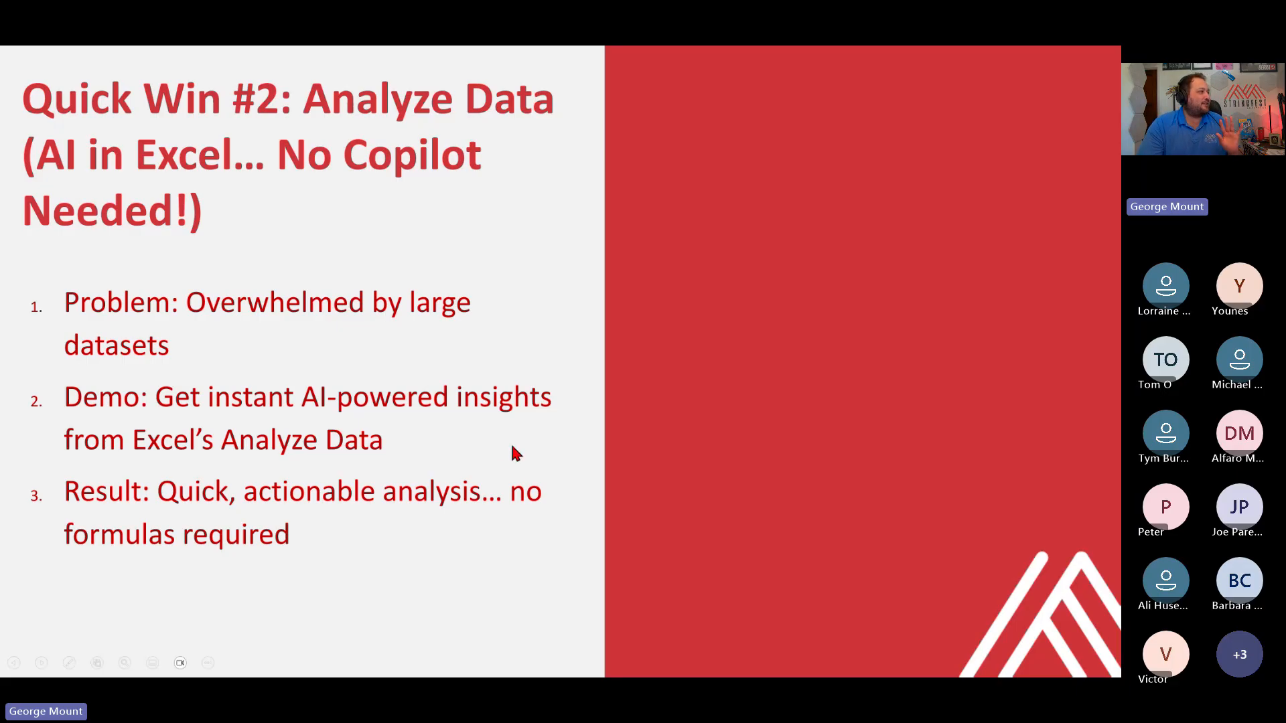
Step: Switch back to the wholesale-customers workbook in Excel and open Analyze Data for the sales table
{"action": "mouse_move", "coordinate": [580, 675]}
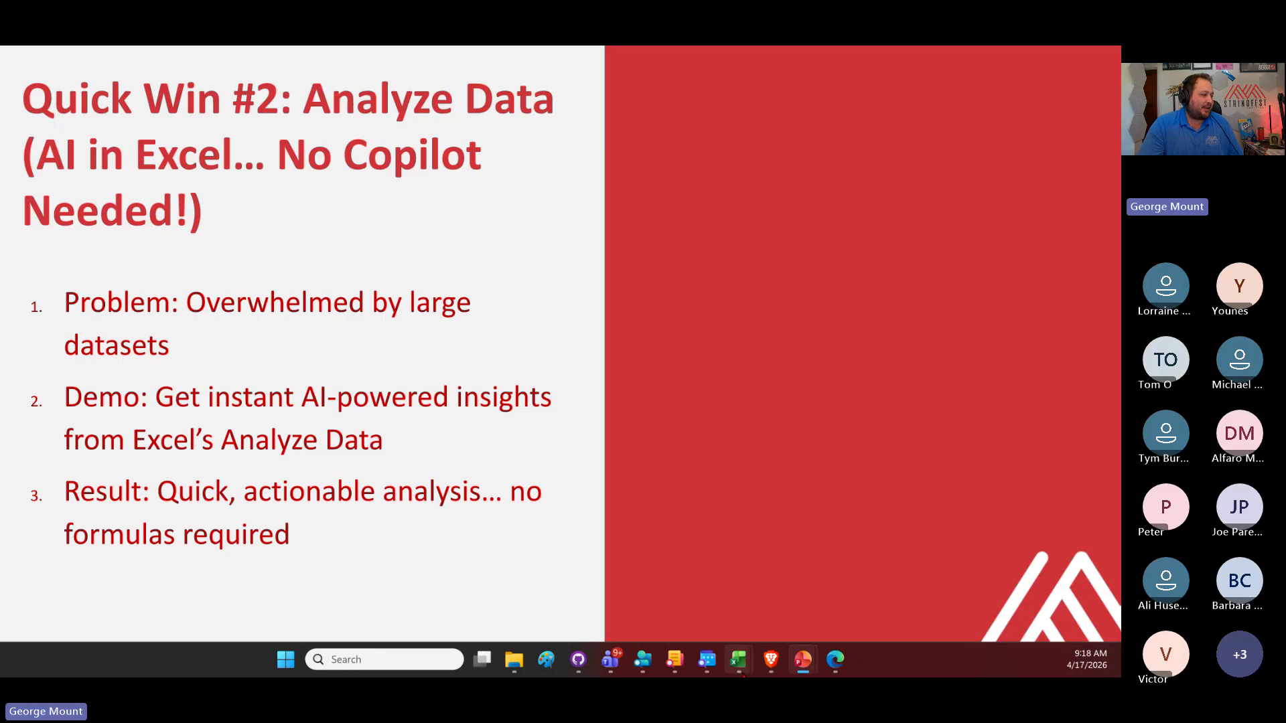
{"action": "mouse_move", "coordinate": [742, 675]}
{"action": "left_click", "coordinate": [816, 556]}
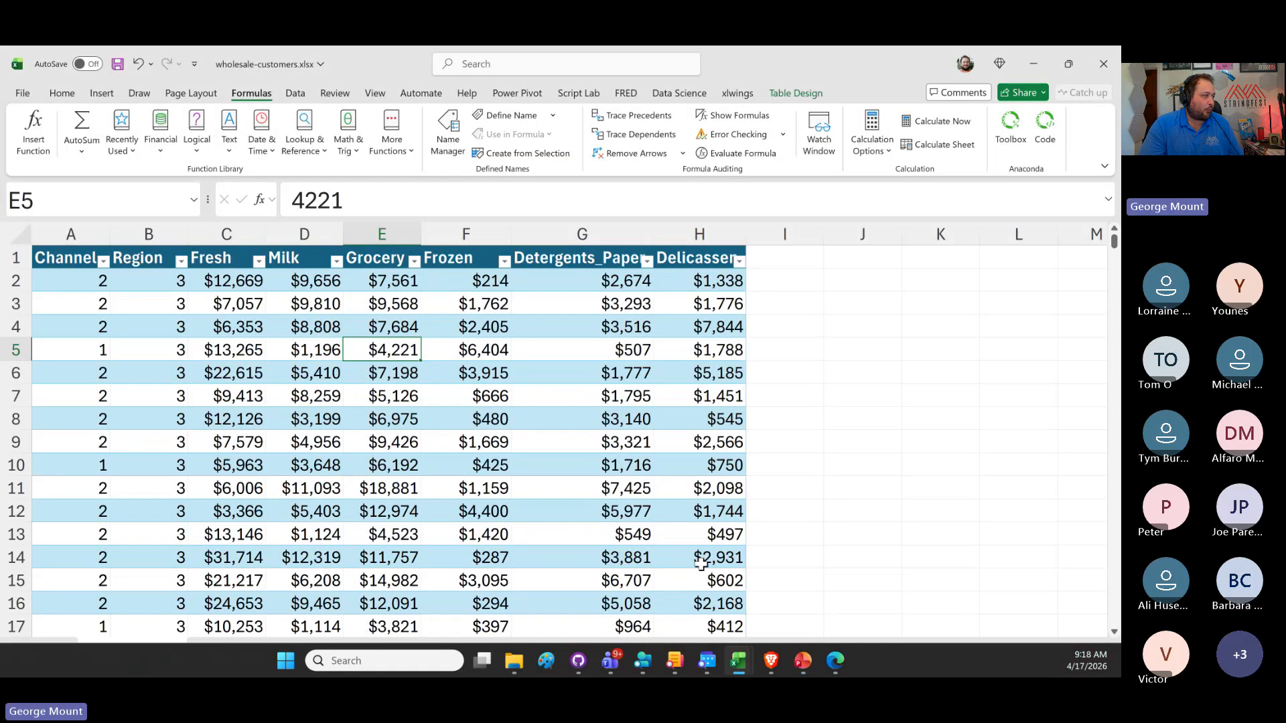
{"action": "left_click", "coordinate": [380, 305]}
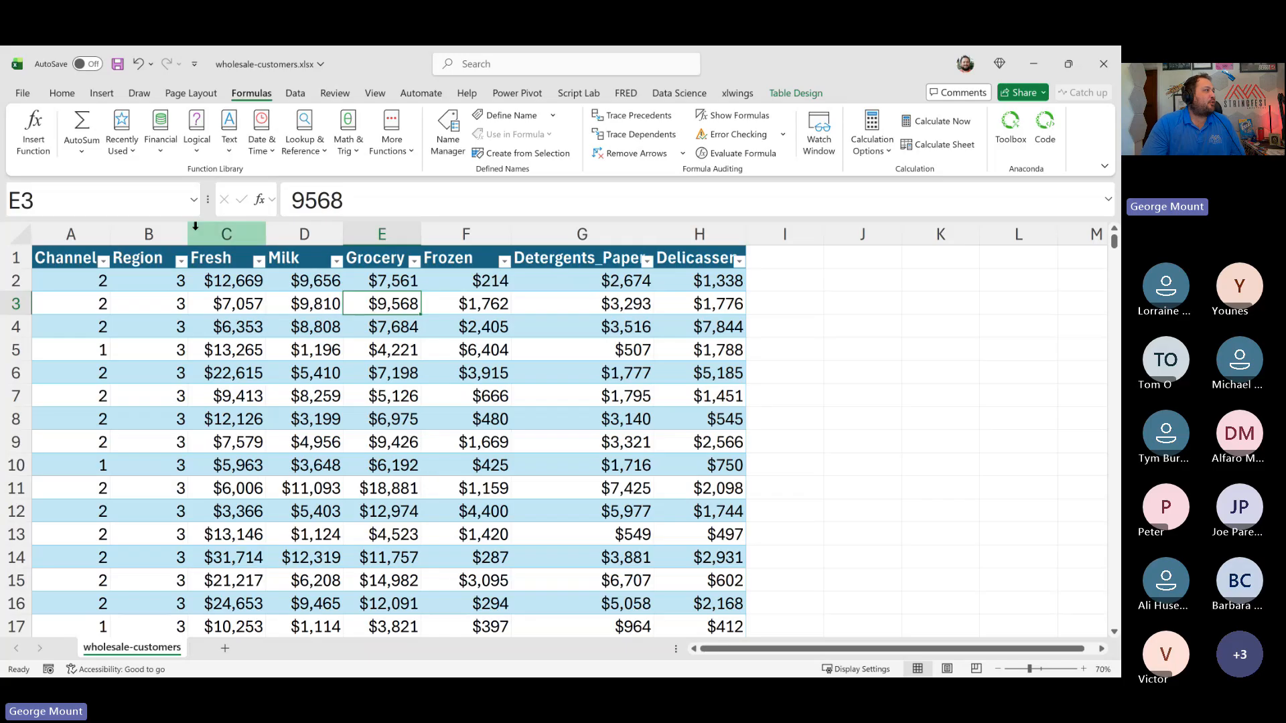
{"action": "left_click", "coordinate": [294, 94]}
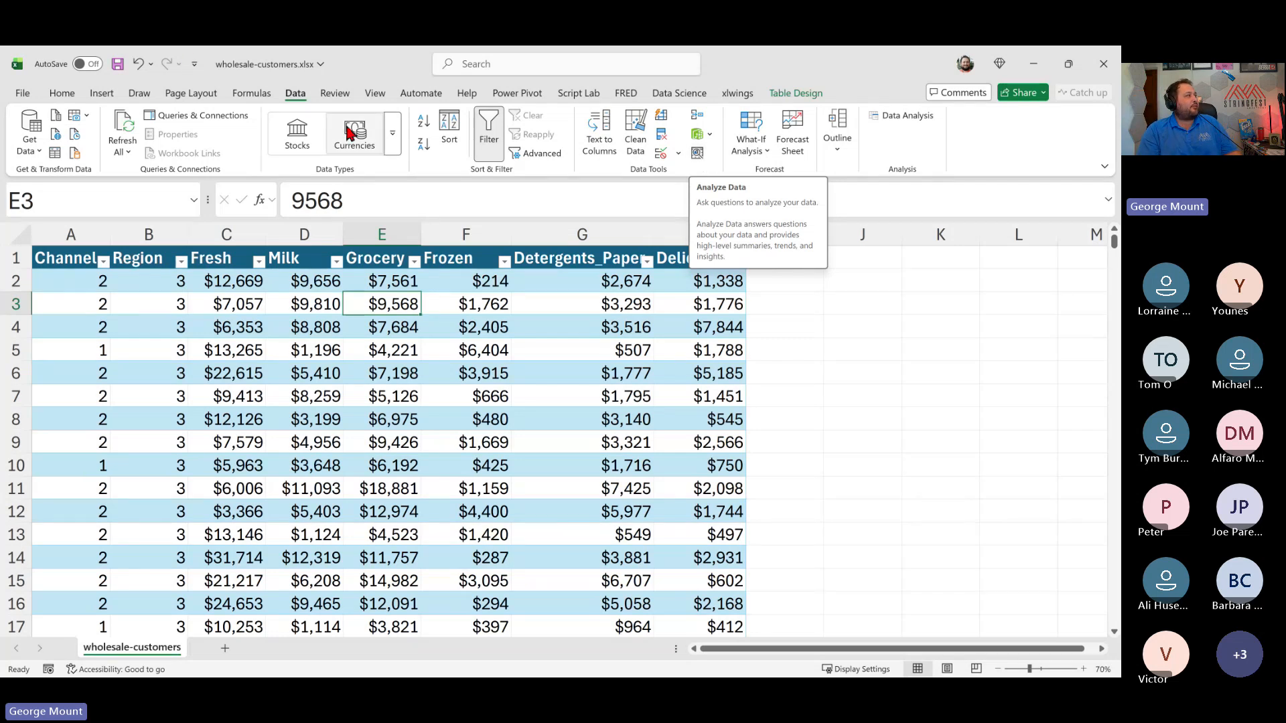
{"action": "left_click", "coordinate": [697, 155]}
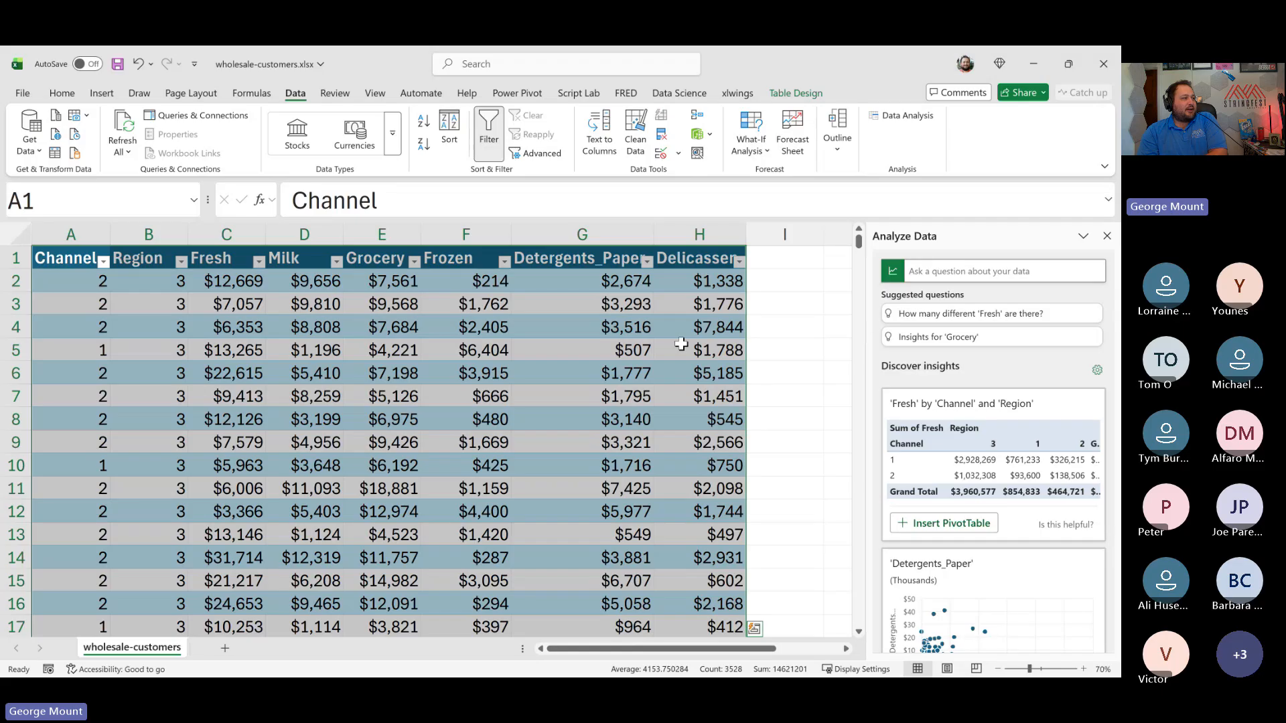
Step: Examine the insights suggested by Analyze Data, including the 'Fresh' by 'Channel' and 'Region' PivotTable and the 'Detergents_Paper' chart
{"action": "left_click", "coordinate": [640, 350]}
{"action": "left_click", "coordinate": [385, 304]}
{"action": "left_click", "coordinate": [446, 402]}
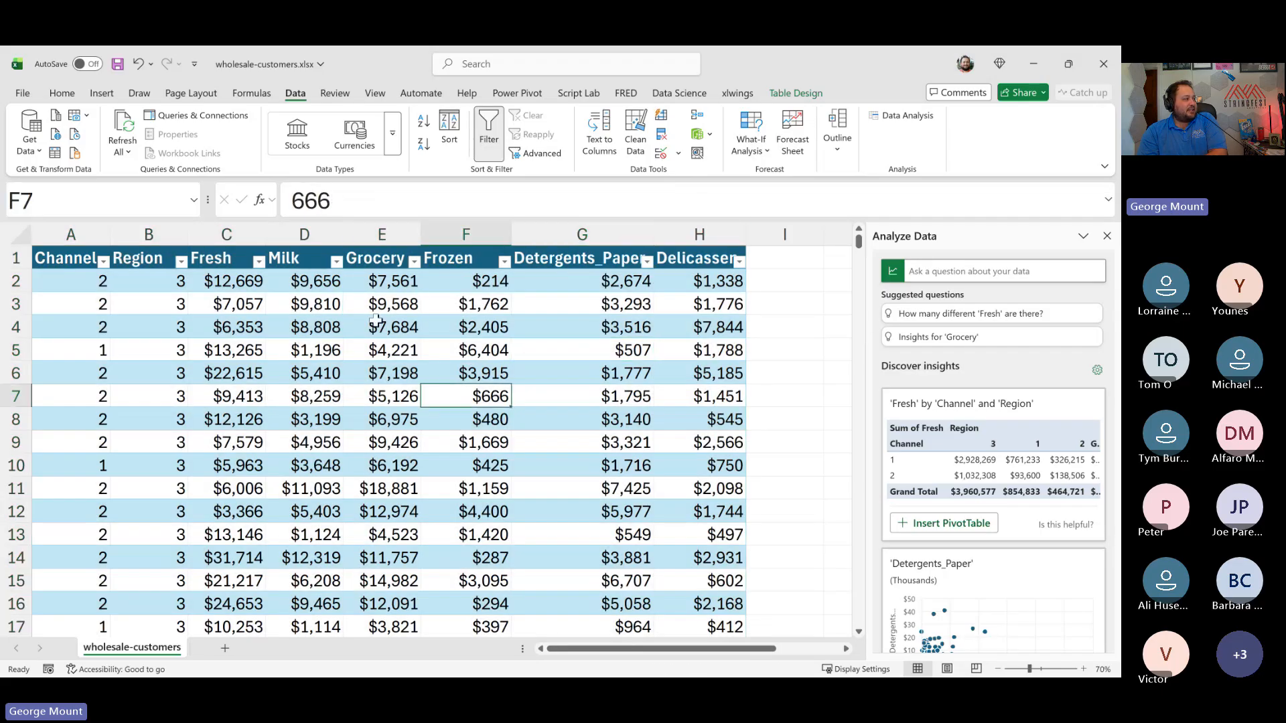
{"action": "left_click", "coordinate": [503, 322]}
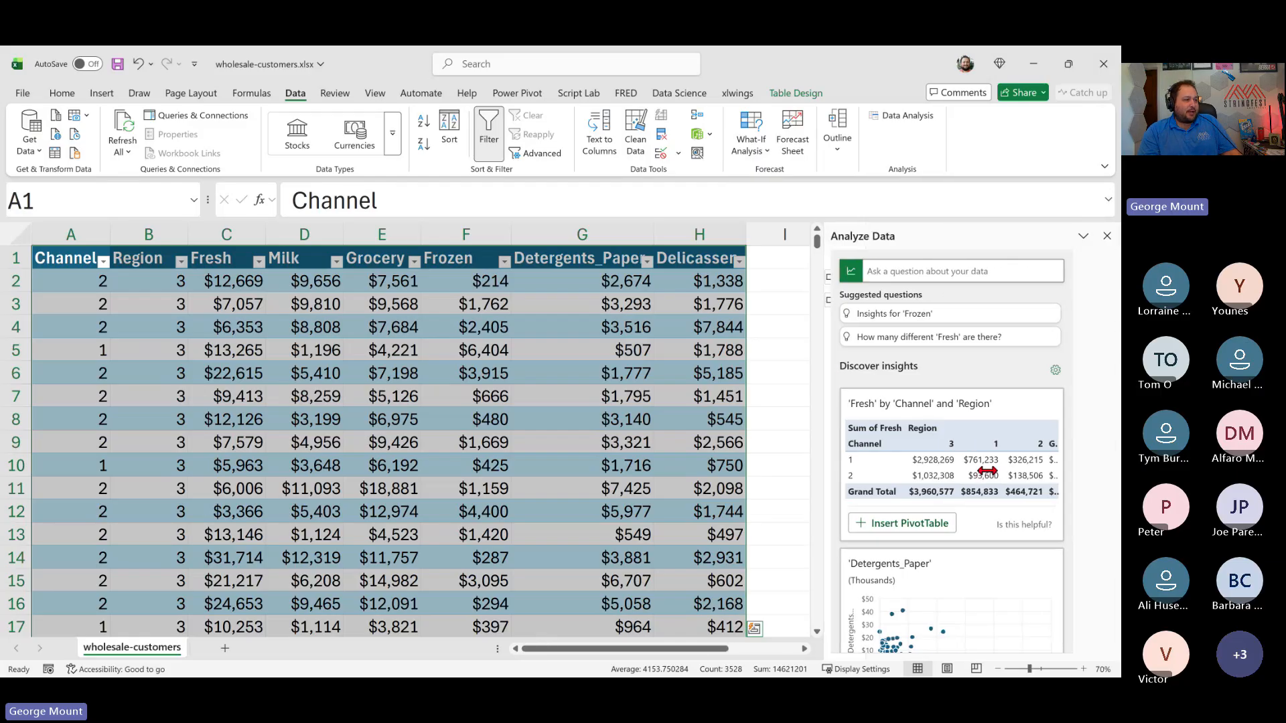
{"action": "scroll", "coordinate": [1001, 442], "scroll_direction": "down", "scroll_amount": 10}
{"action": "scroll", "coordinate": [1025, 515], "scroll_direction": "up", "scroll_amount": 8}
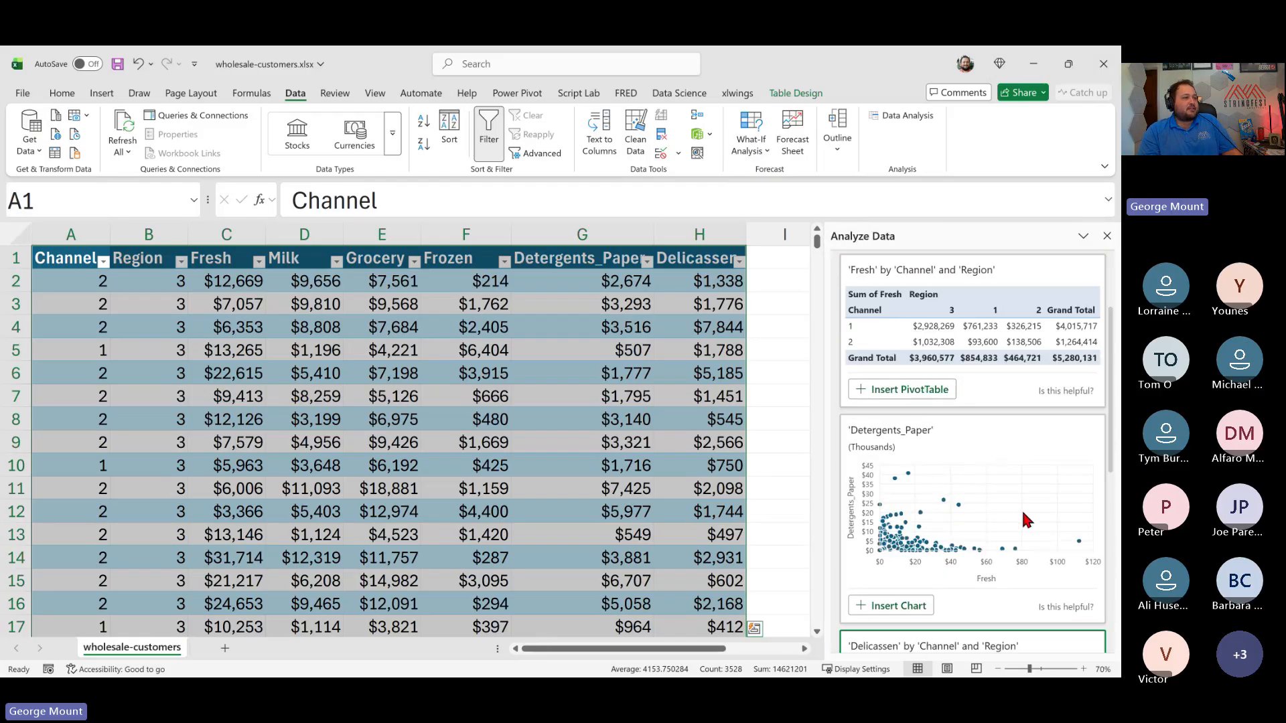
{"action": "scroll", "coordinate": [1025, 516], "scroll_direction": "down", "scroll_amount": 2}
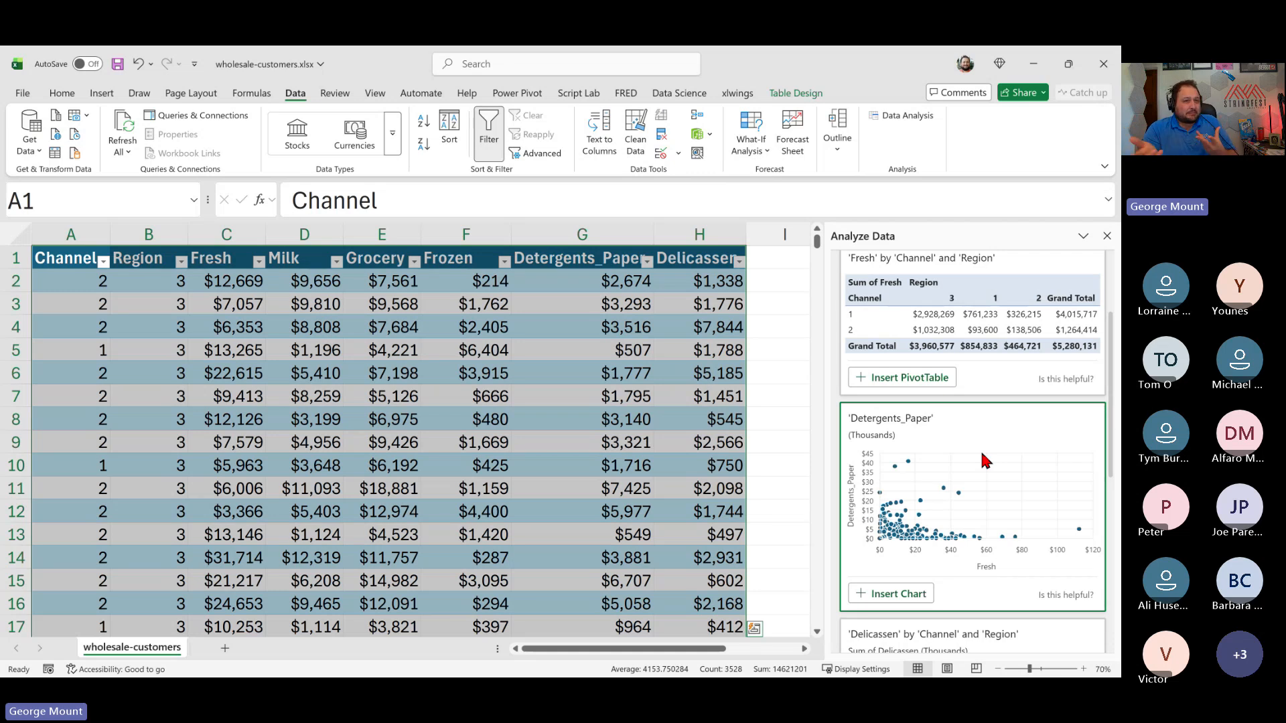
{"action": "scroll", "coordinate": [981, 455], "scroll_direction": "up", "scroll_amount": 2}
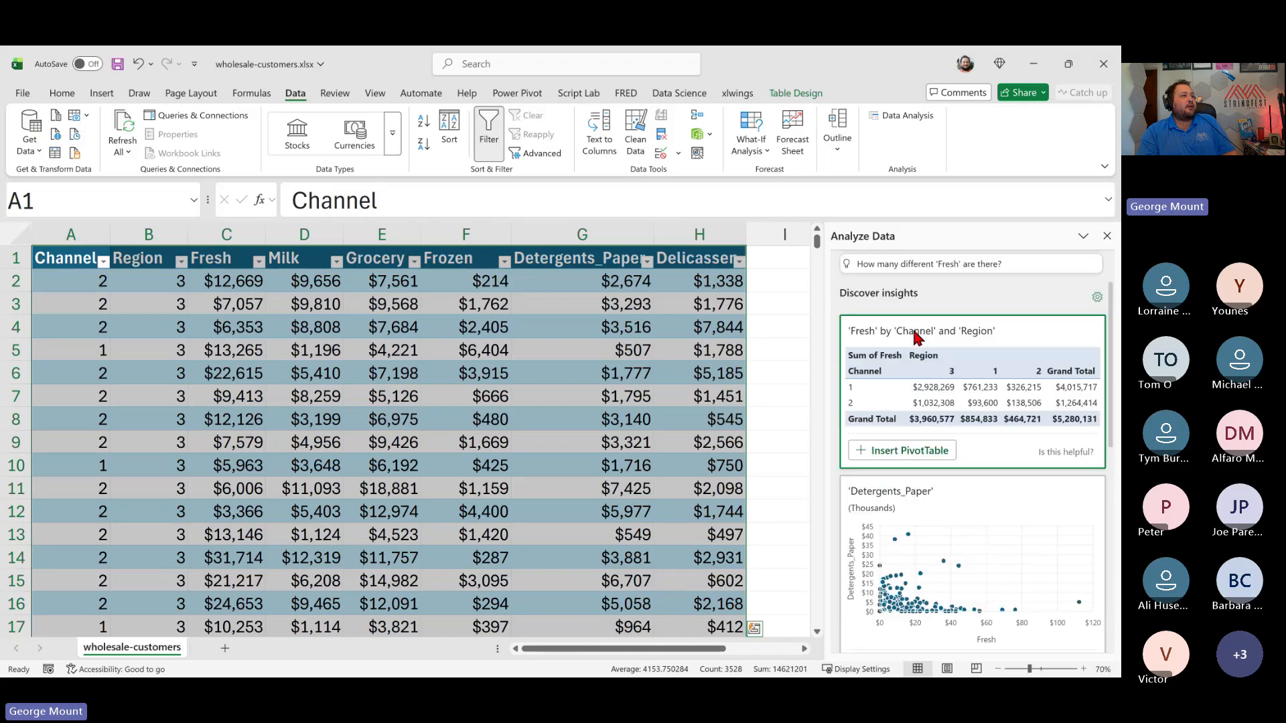
Step: Insert the suggested 'Fresh' by 'Channel' and 'Region' PivotTable on a new sheet and return to the wholesale-customers sheet
{"action": "left_click", "coordinate": [891, 453]}
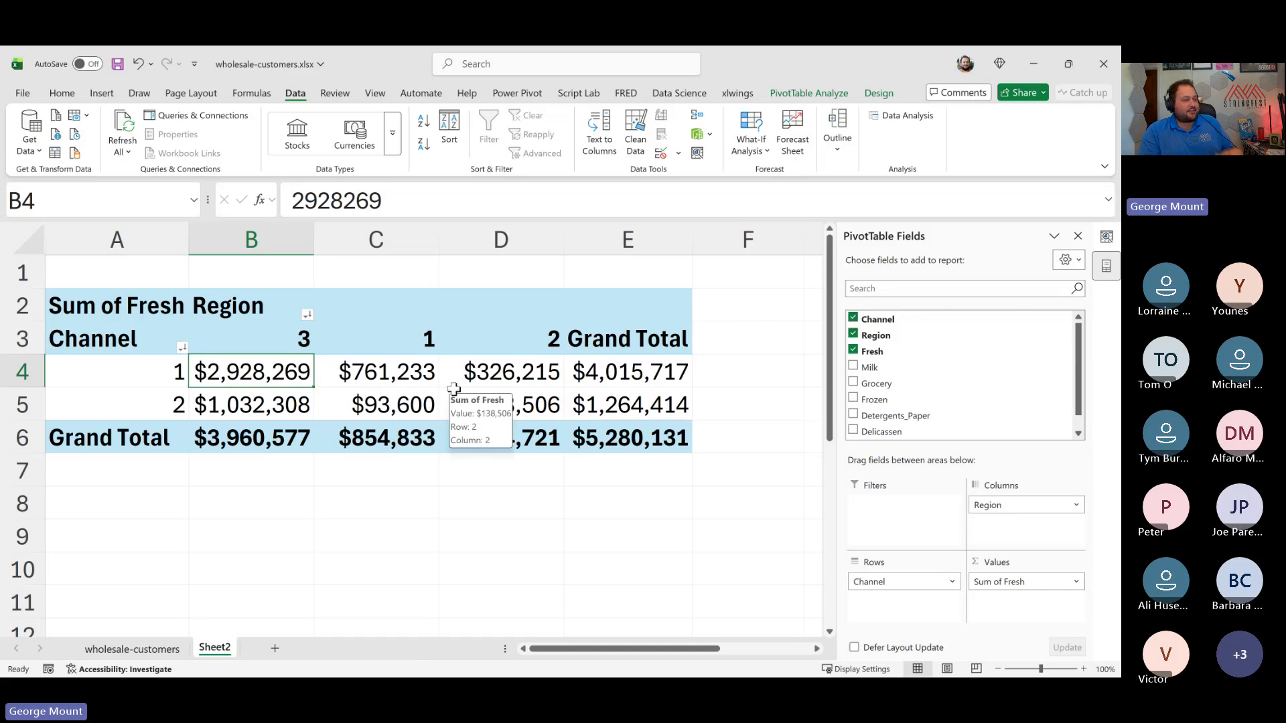
{"action": "left_click", "coordinate": [150, 649]}
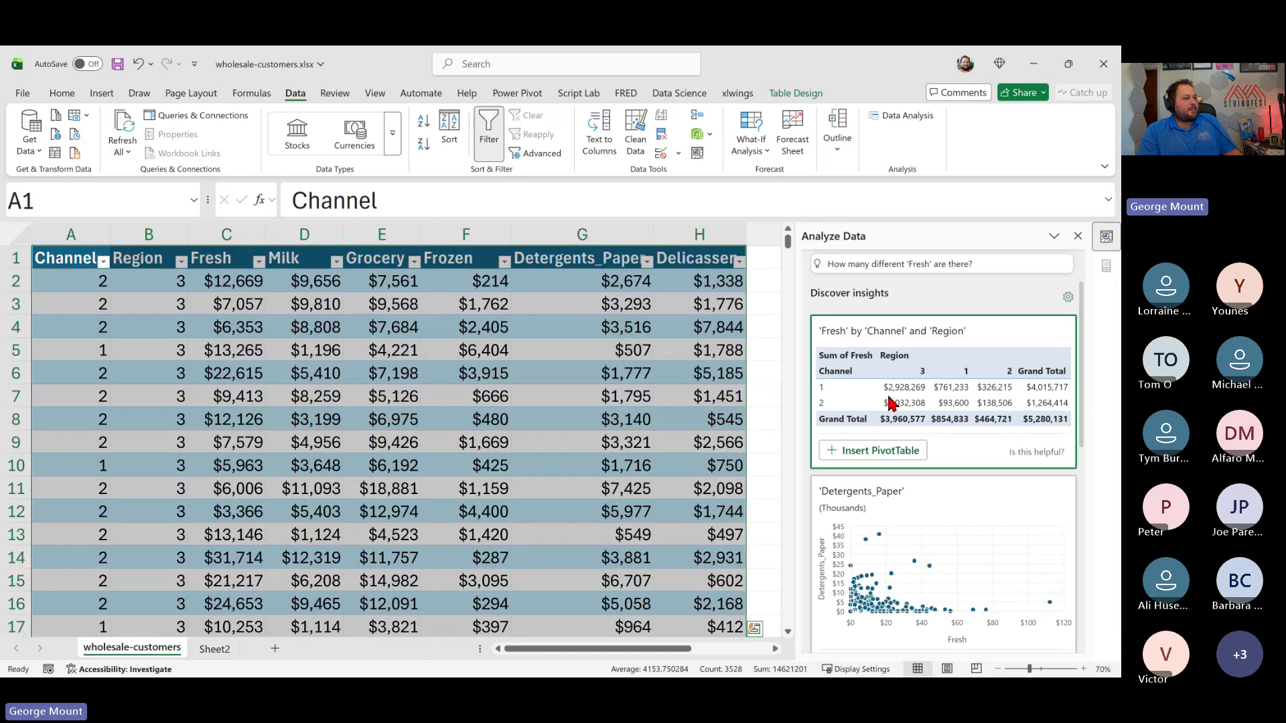
Step: Run the suggested question "Insights for 'Frozen'" in Analyze Data
{"action": "scroll", "coordinate": [934, 479], "scroll_direction": "down", "scroll_amount": 3}
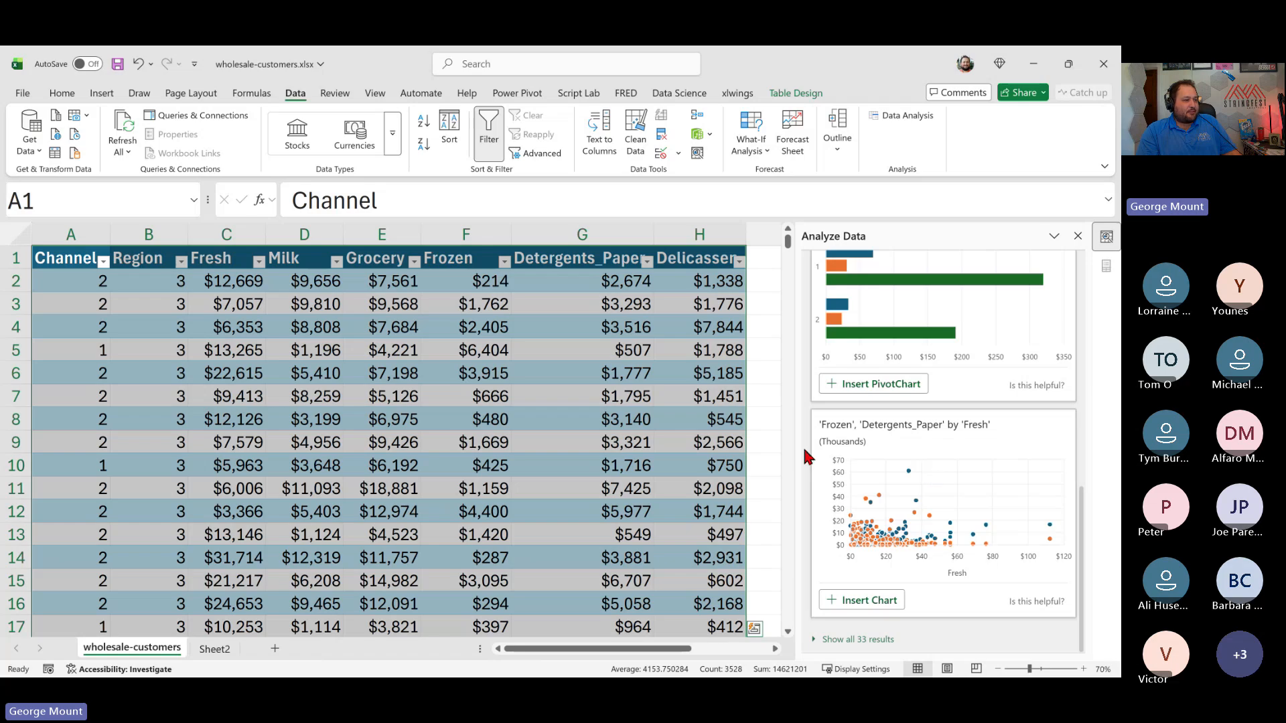
{"action": "scroll", "coordinate": [931, 472], "scroll_direction": "up", "scroll_amount": 3}
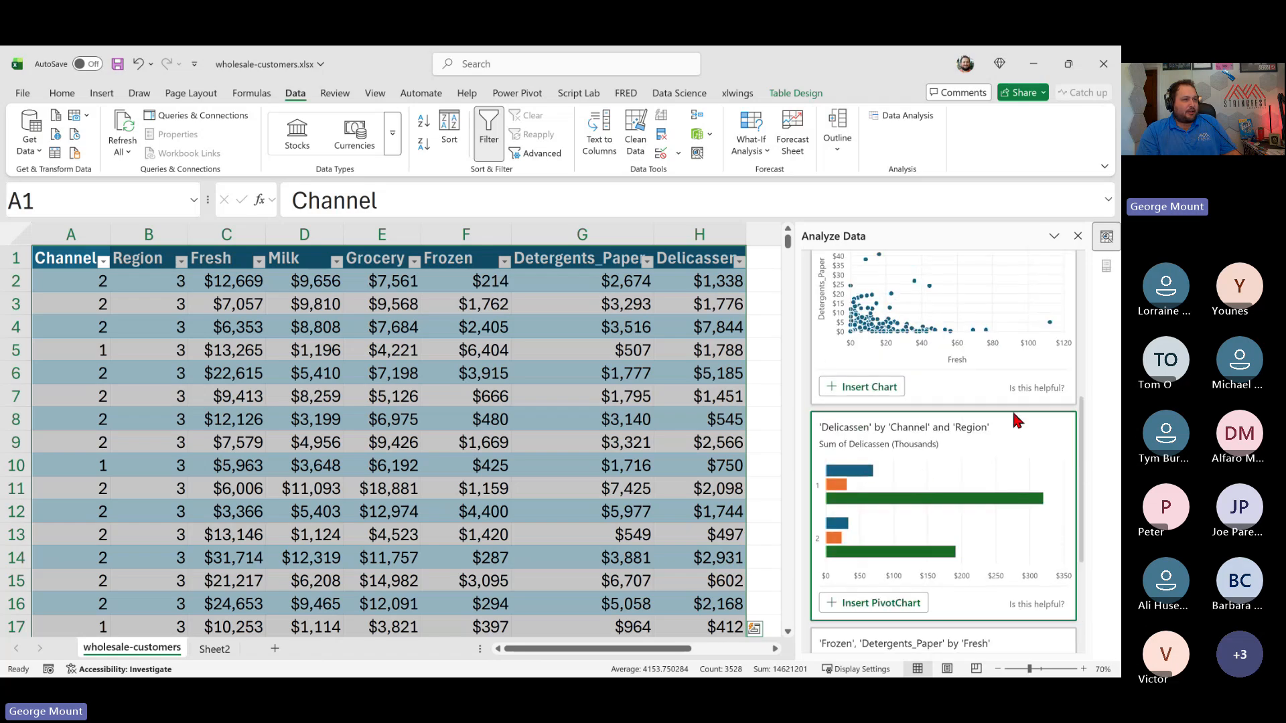
{"action": "scroll", "coordinate": [1005, 415], "scroll_direction": "up", "scroll_amount": 5}
{"action": "left_click", "coordinate": [872, 272]}
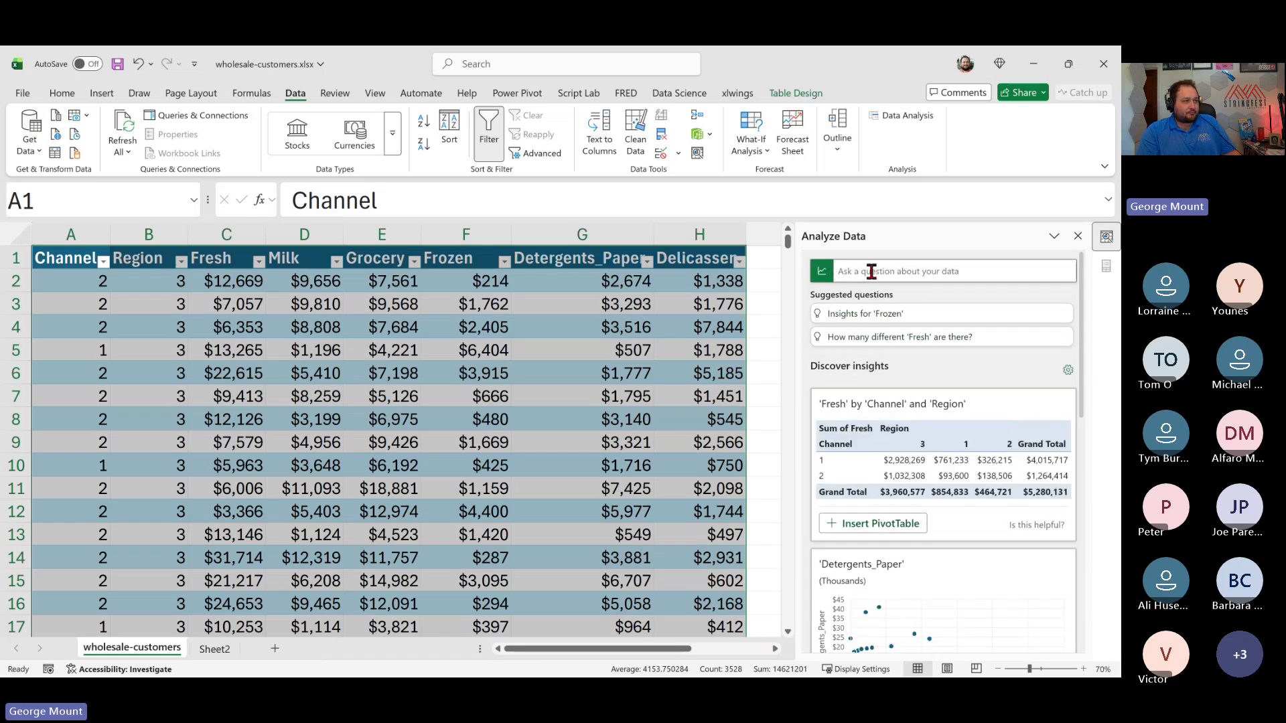
{"action": "left_click", "coordinate": [803, 280]}
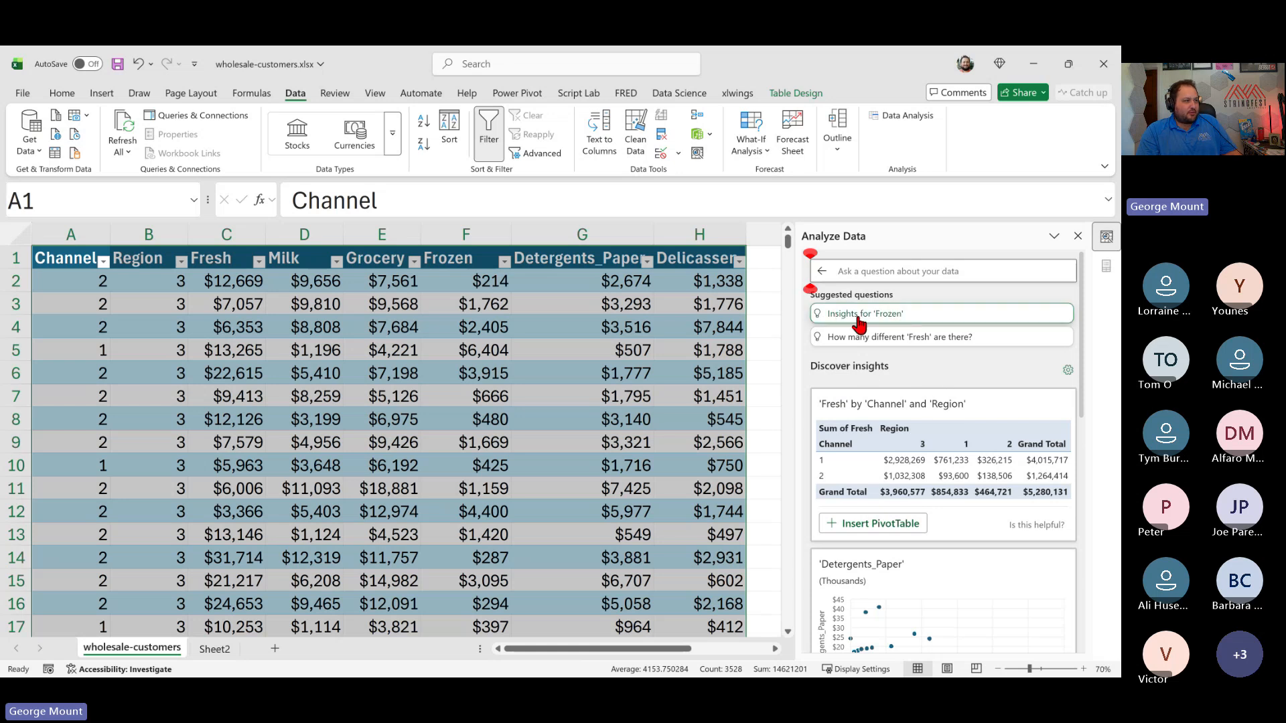
{"action": "left_click", "coordinate": [894, 319]}
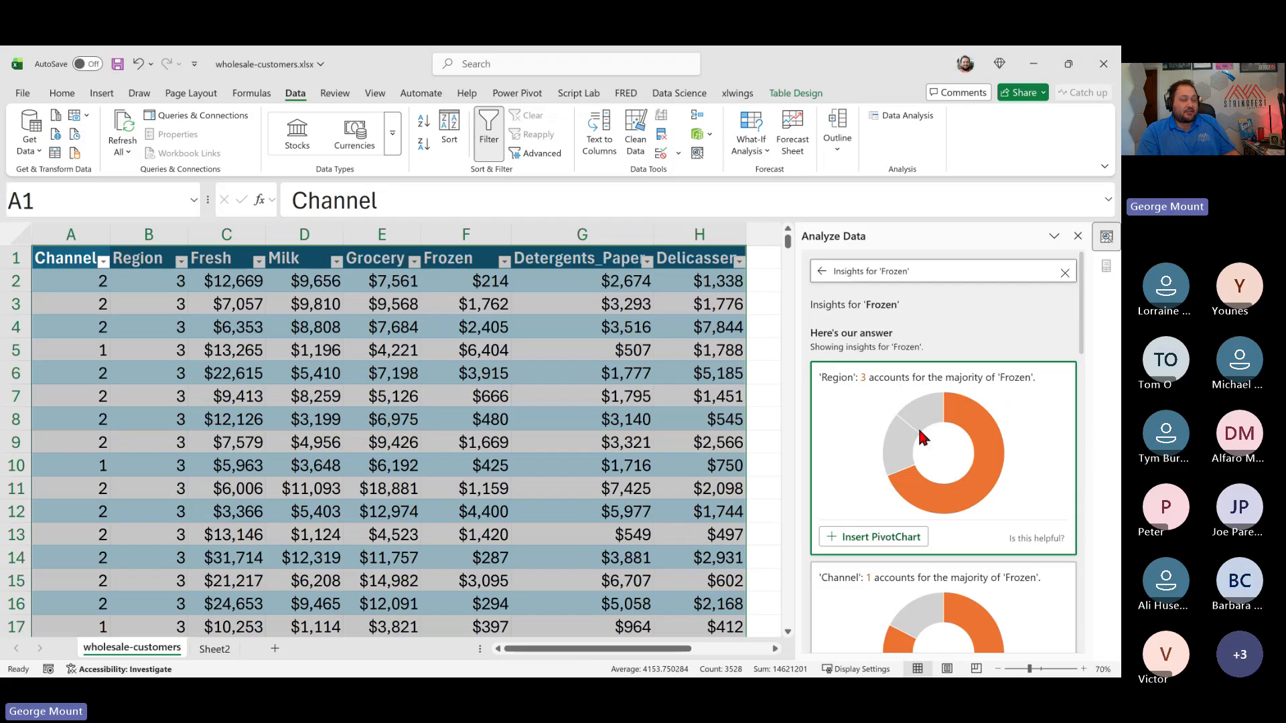
Step: Insert the PivotChart of 'Frozen' by 'Region', check its PivotTable fields, and return to the wholesale-customers sheet
{"action": "left_click", "coordinate": [882, 539]}
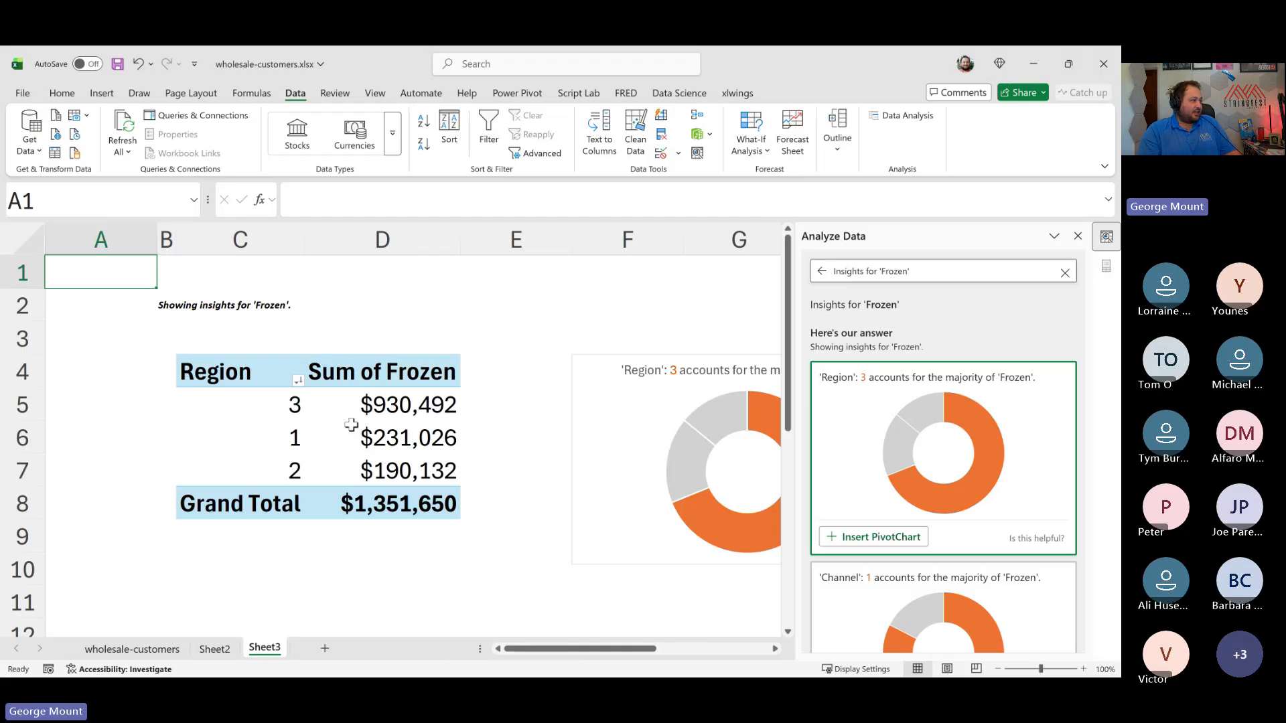
{"action": "left_click", "coordinate": [379, 405]}
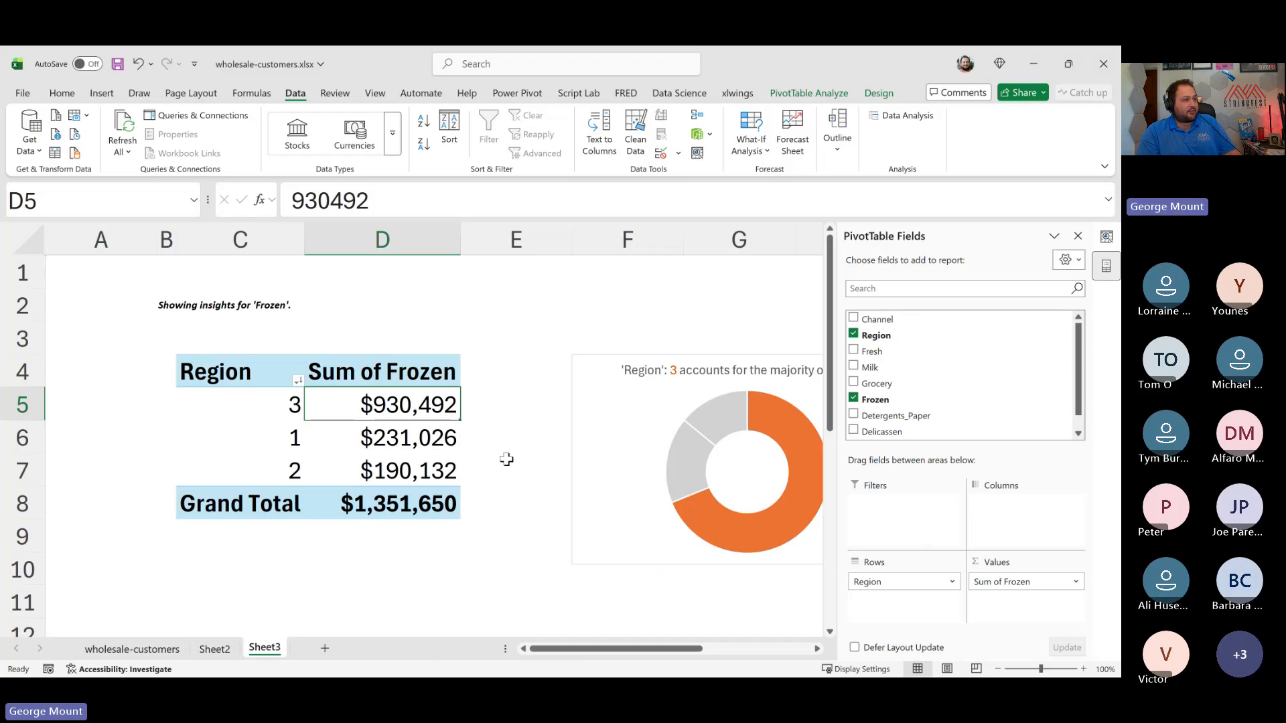
{"action": "left_click", "coordinate": [137, 650]}
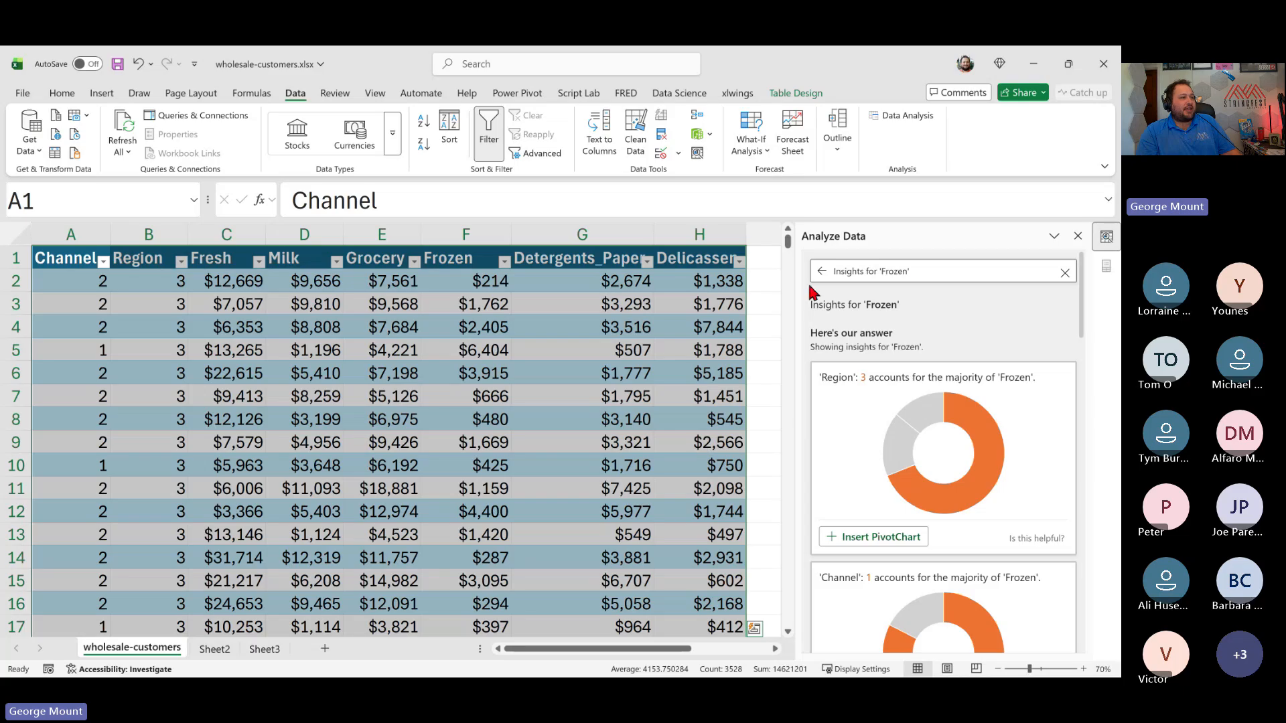
Step: Ask Analyze Data "What are total milk sales" and insert the answer as a PivotTable
{"action": "left_click", "coordinate": [907, 269]}
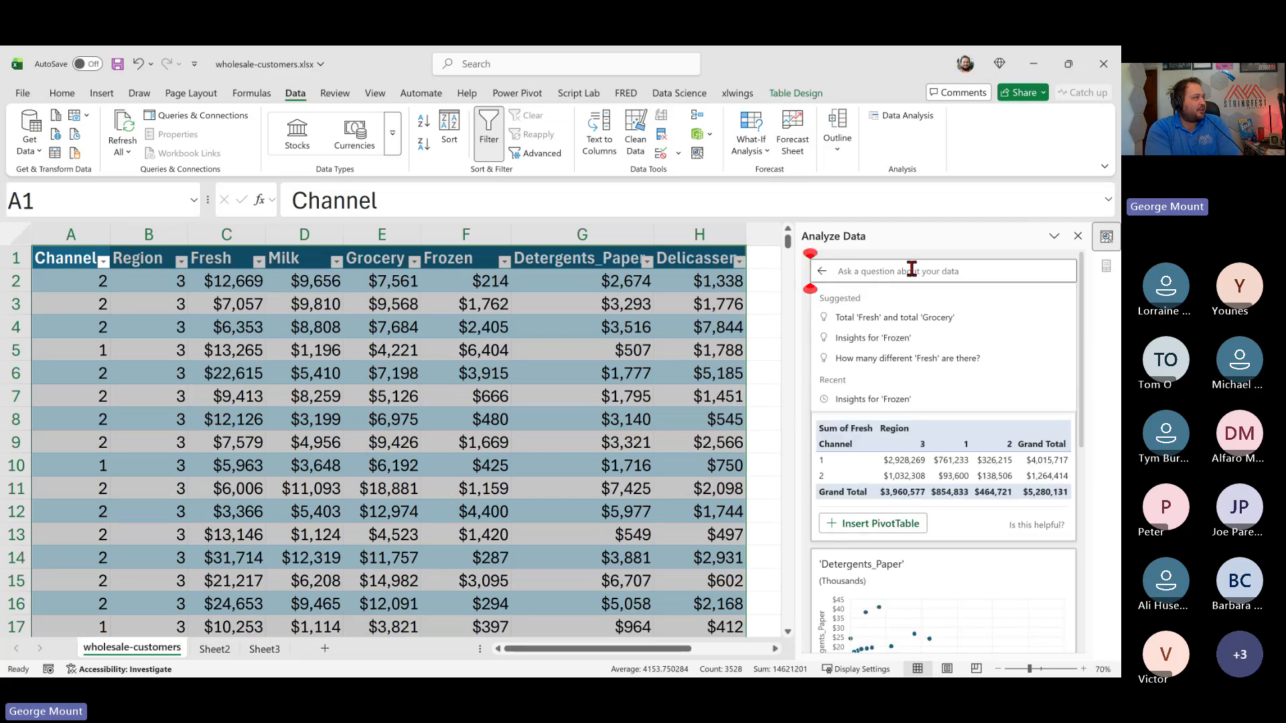
{"action": "type", "text": "What are total mil"}
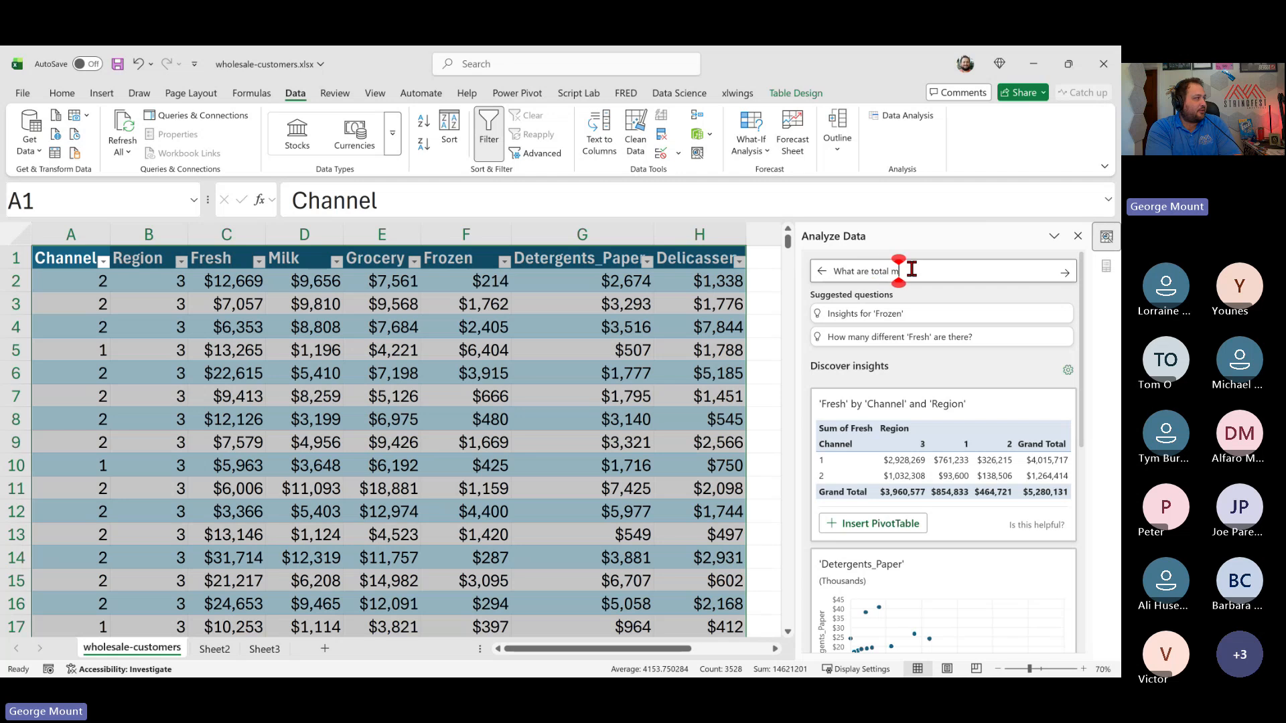
{"action": "type", "text": "k sales"}
{"action": "key", "text": "Return"}
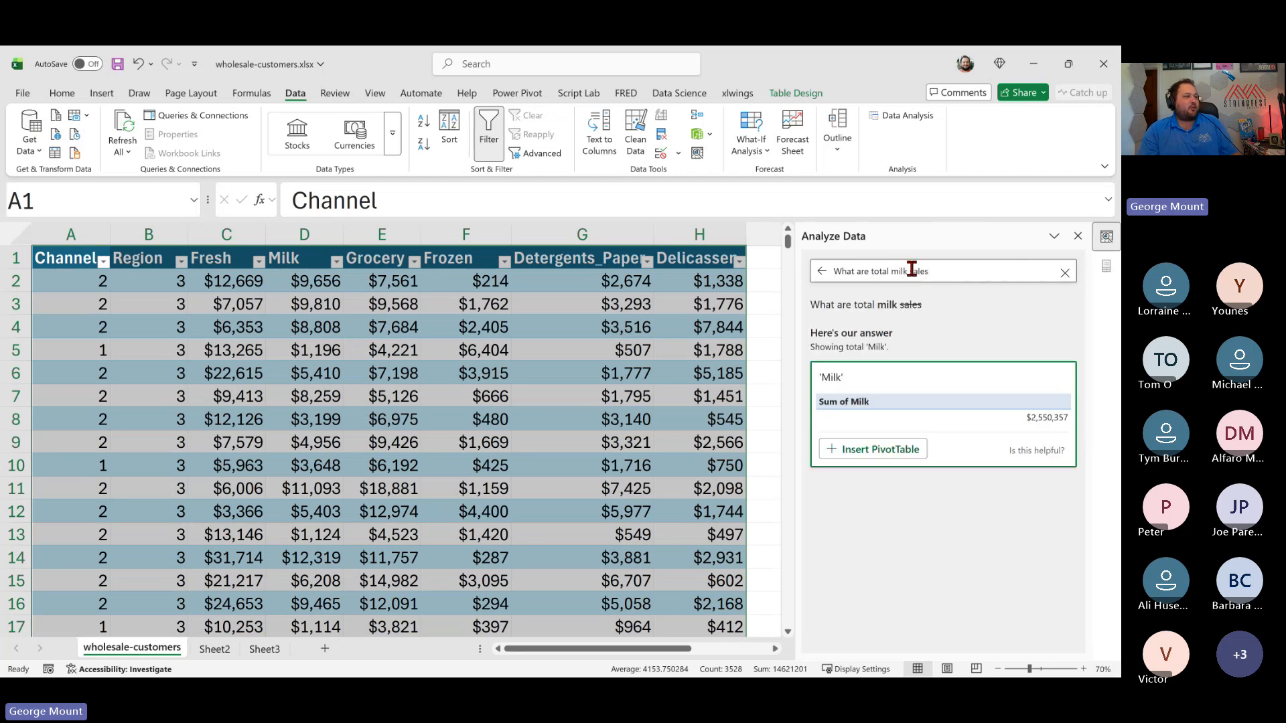
{"action": "left_click", "coordinate": [871, 450]}
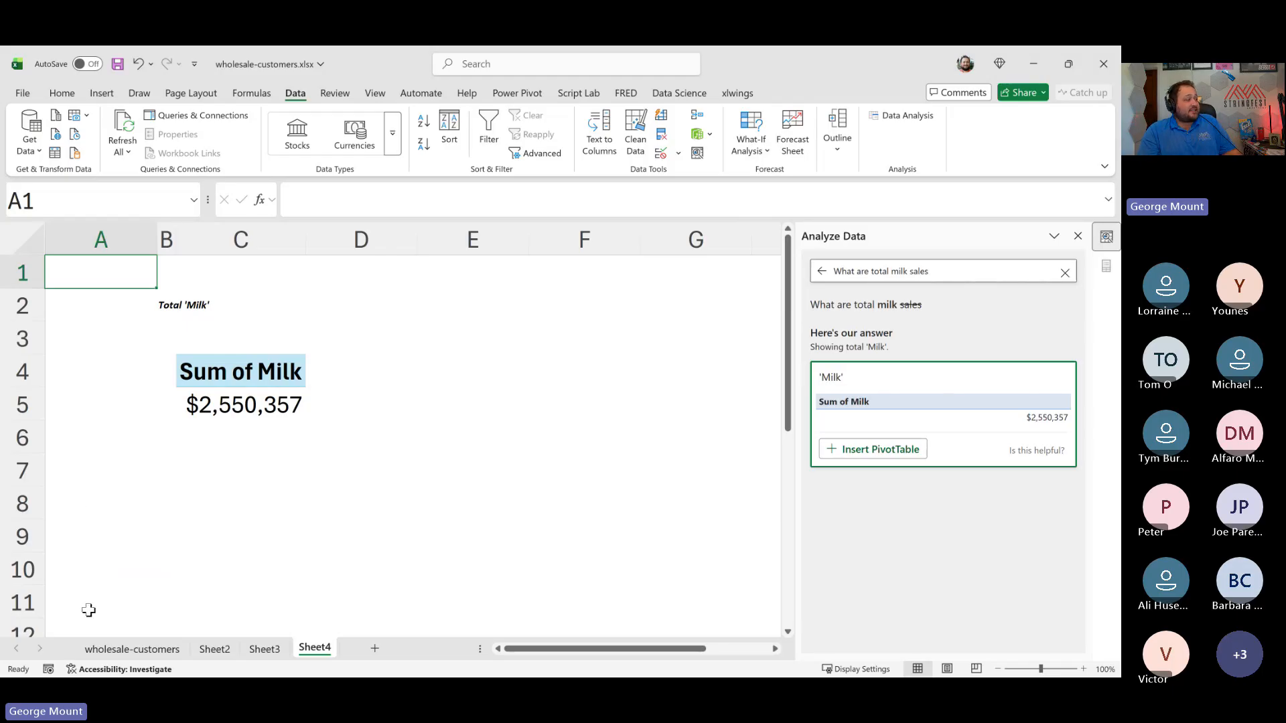
Step: Return to the wholesale-customers sheet, clear the milk sales question and review the Discover insights suggestions again
{"action": "left_click", "coordinate": [128, 649]}
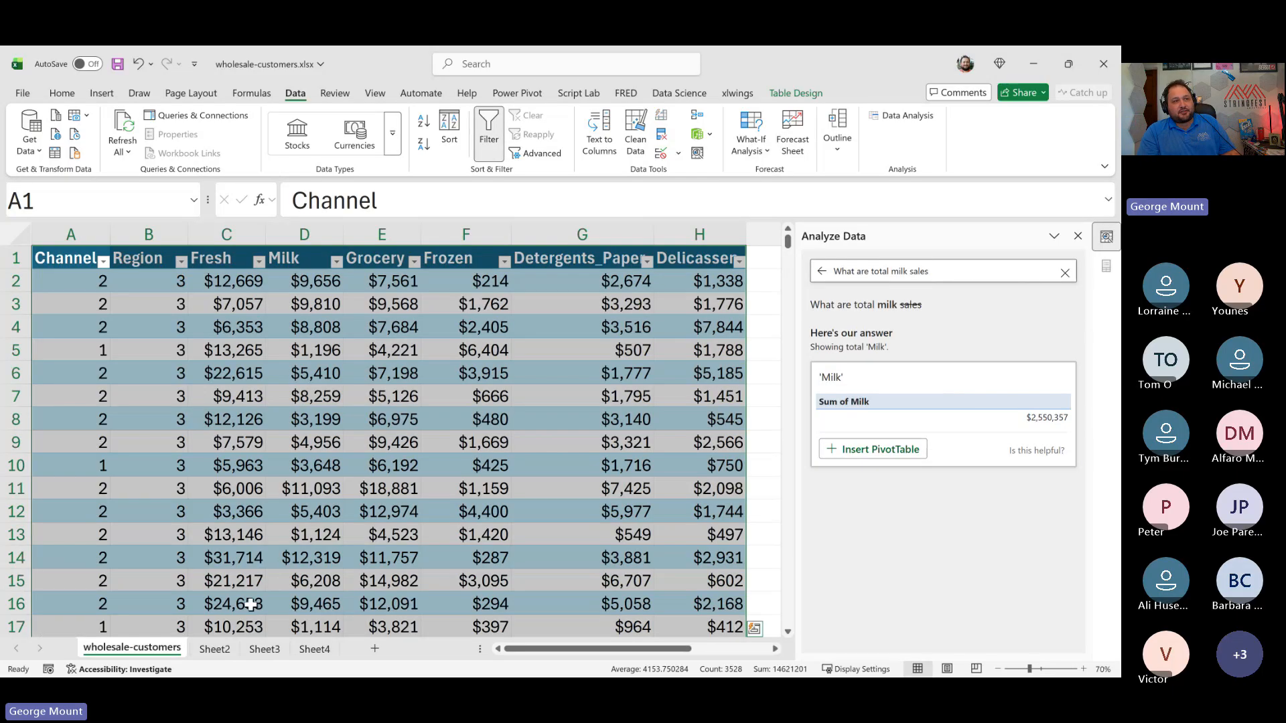
{"action": "left_click", "coordinate": [939, 268]}
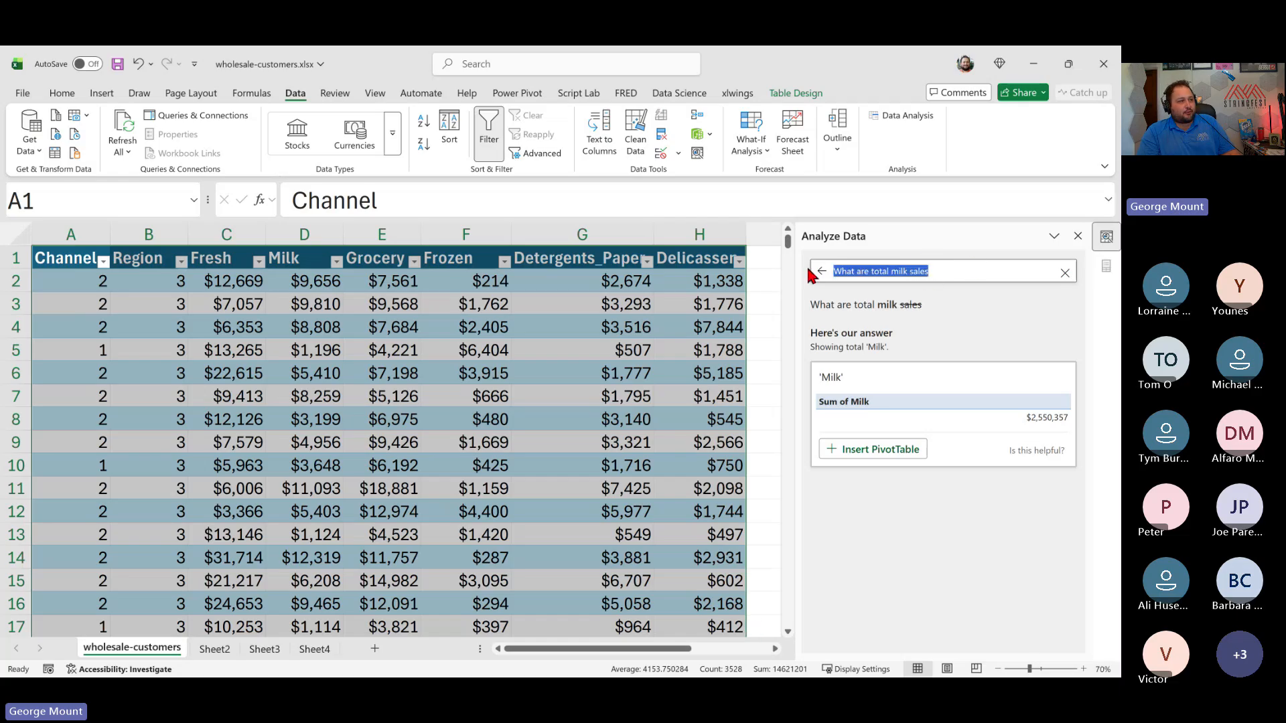
{"action": "key", "text": "BackSpace"}
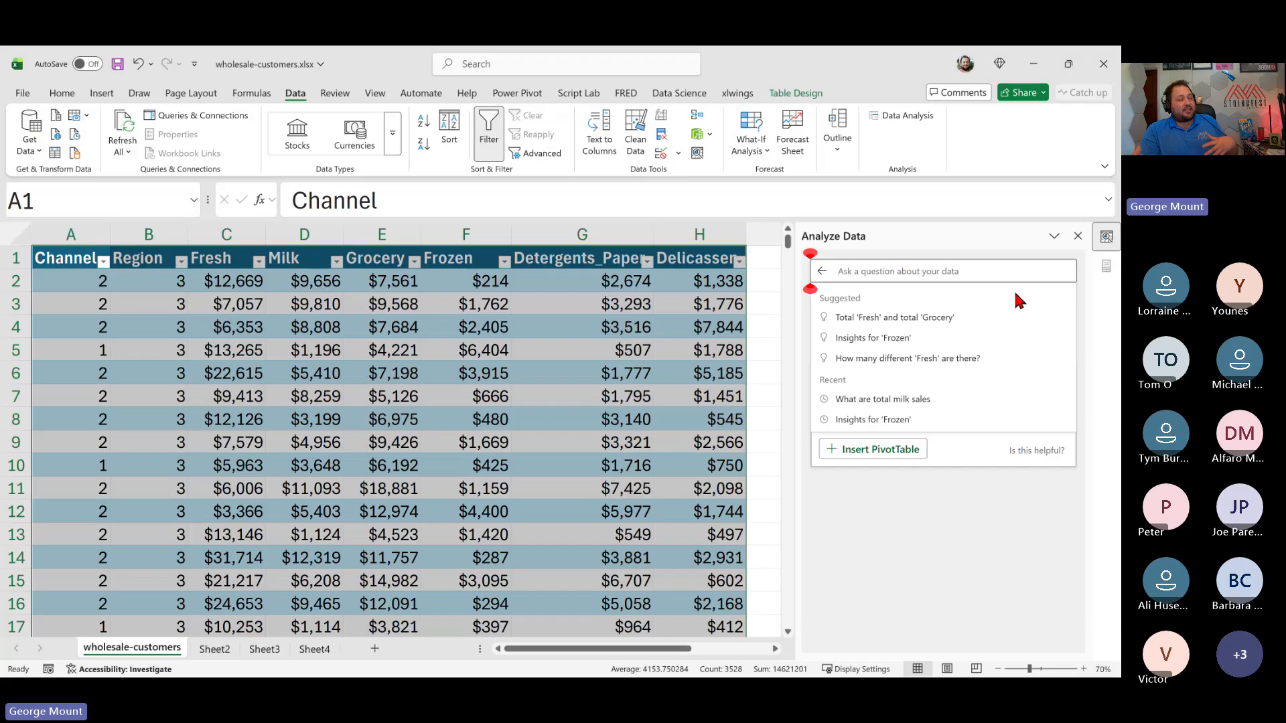
{"action": "left_click", "coordinate": [962, 530]}
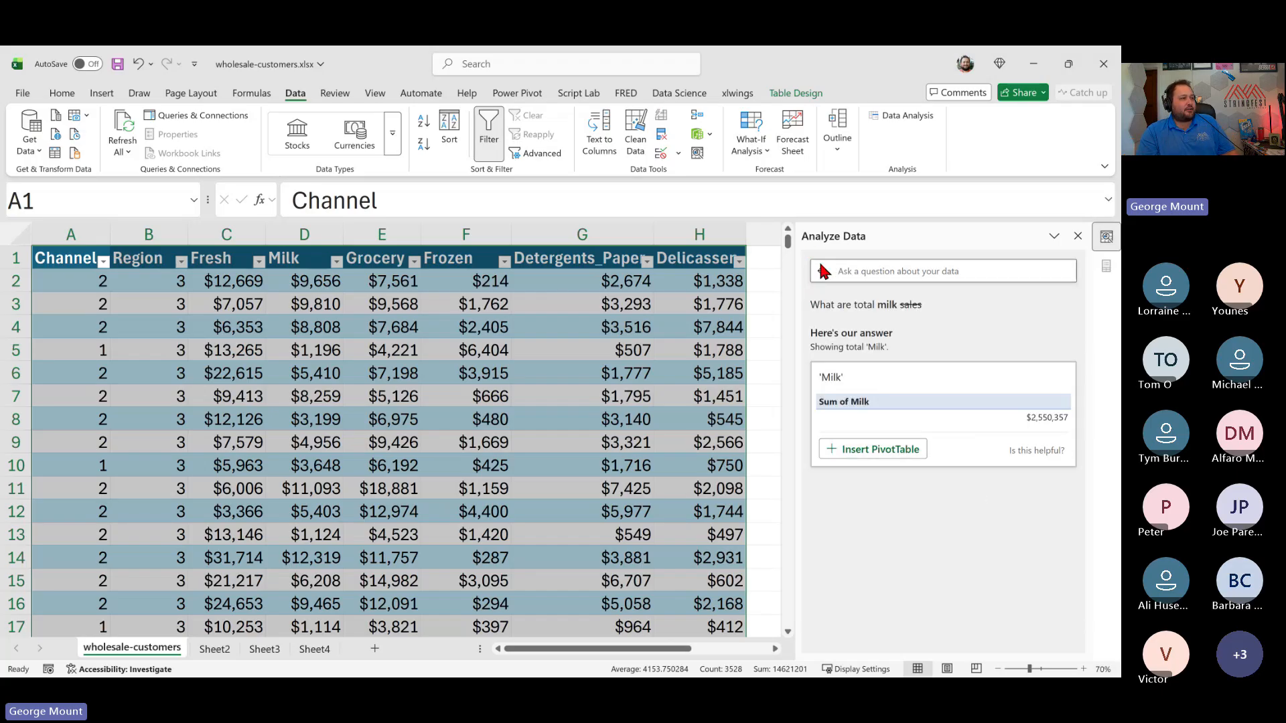
{"action": "scroll", "coordinate": [958, 495], "scroll_direction": "down", "scroll_amount": 4}
{"action": "scroll", "coordinate": [956, 496], "scroll_direction": "down", "scroll_amount": 3}
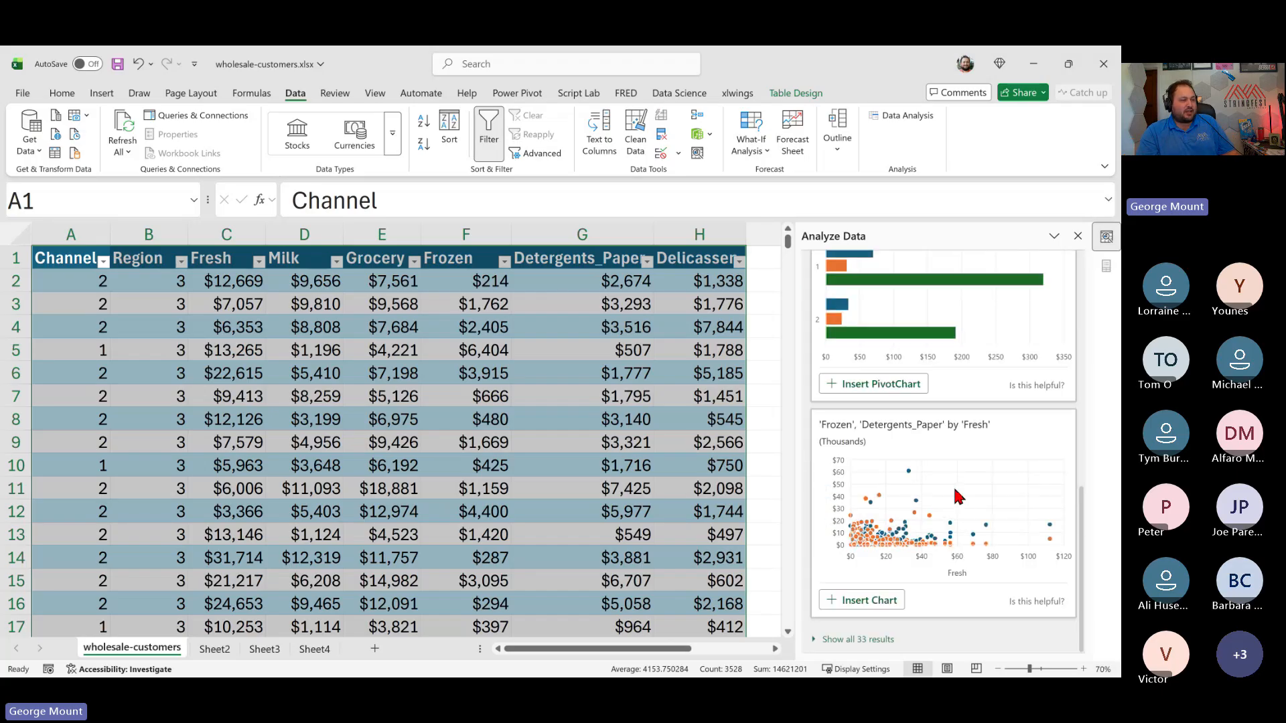
{"action": "scroll", "coordinate": [962, 496], "scroll_direction": "up", "scroll_amount": 6}
{"action": "scroll", "coordinate": [963, 496], "scroll_direction": "up", "scroll_amount": 2}
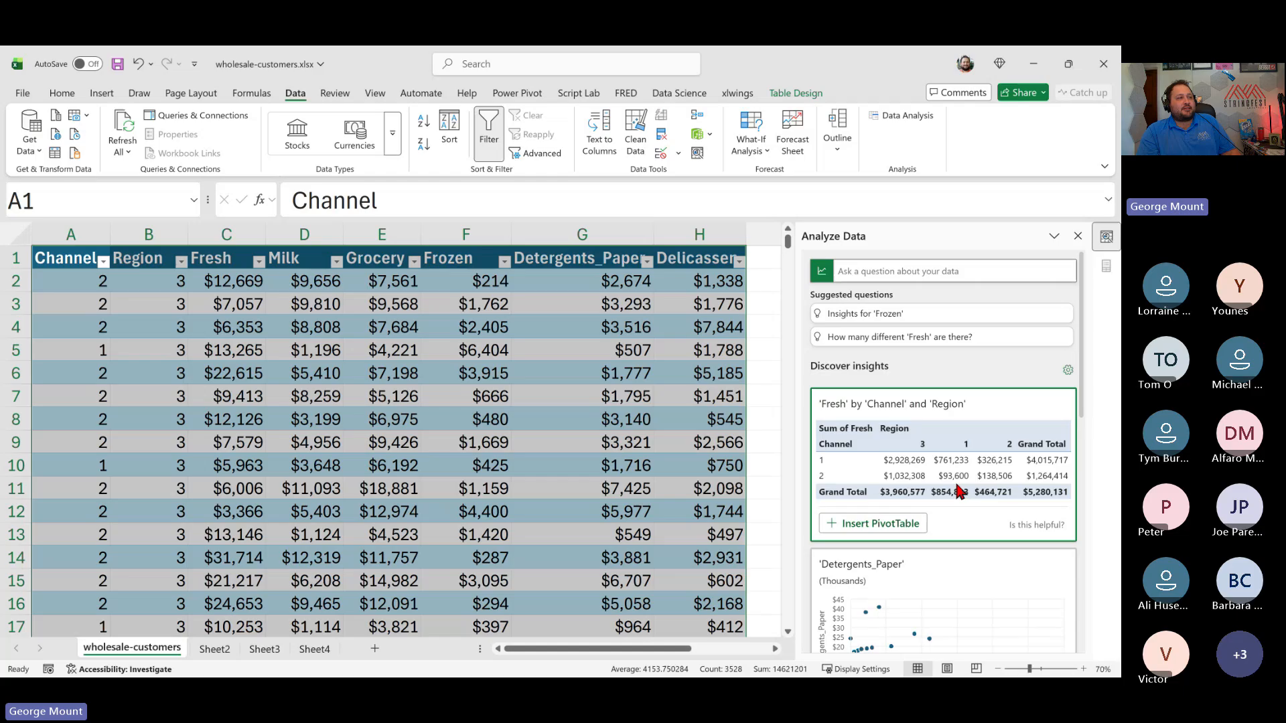
Step: Ask Analyze Data "What are total sales by region?"
{"action": "left_click", "coordinate": [929, 266]}
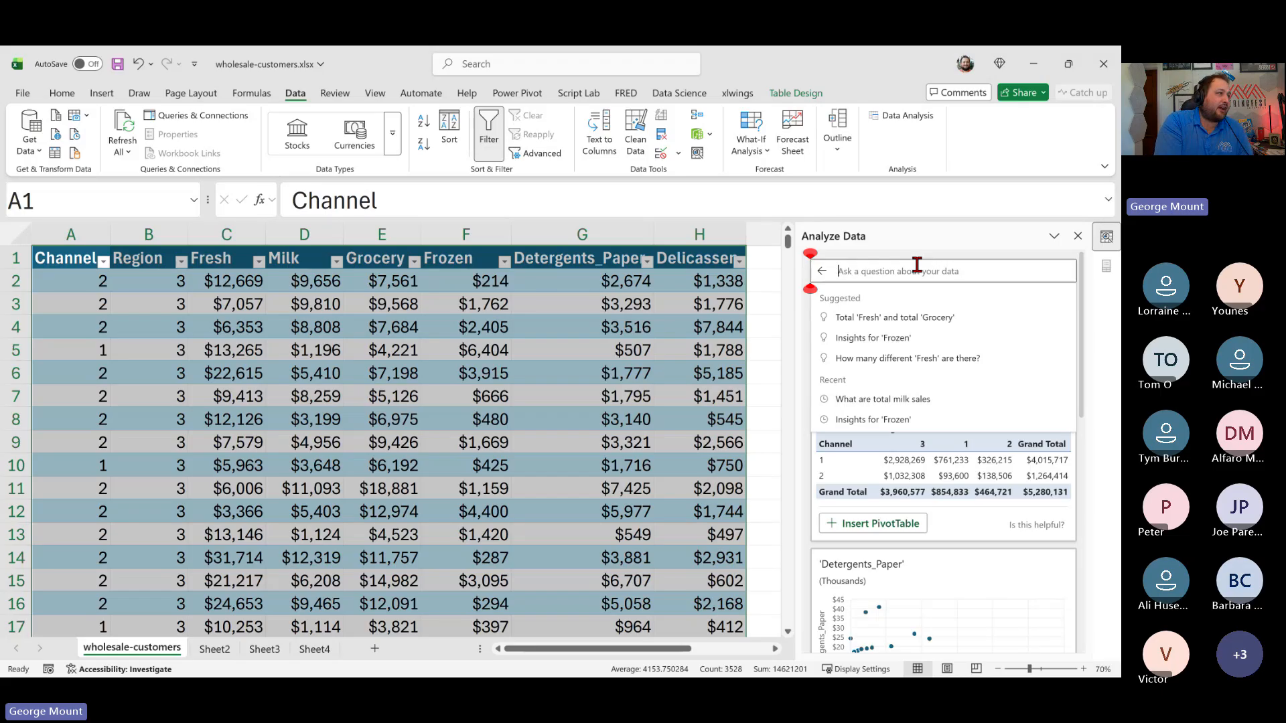
{"action": "type", "text": "What are total"}
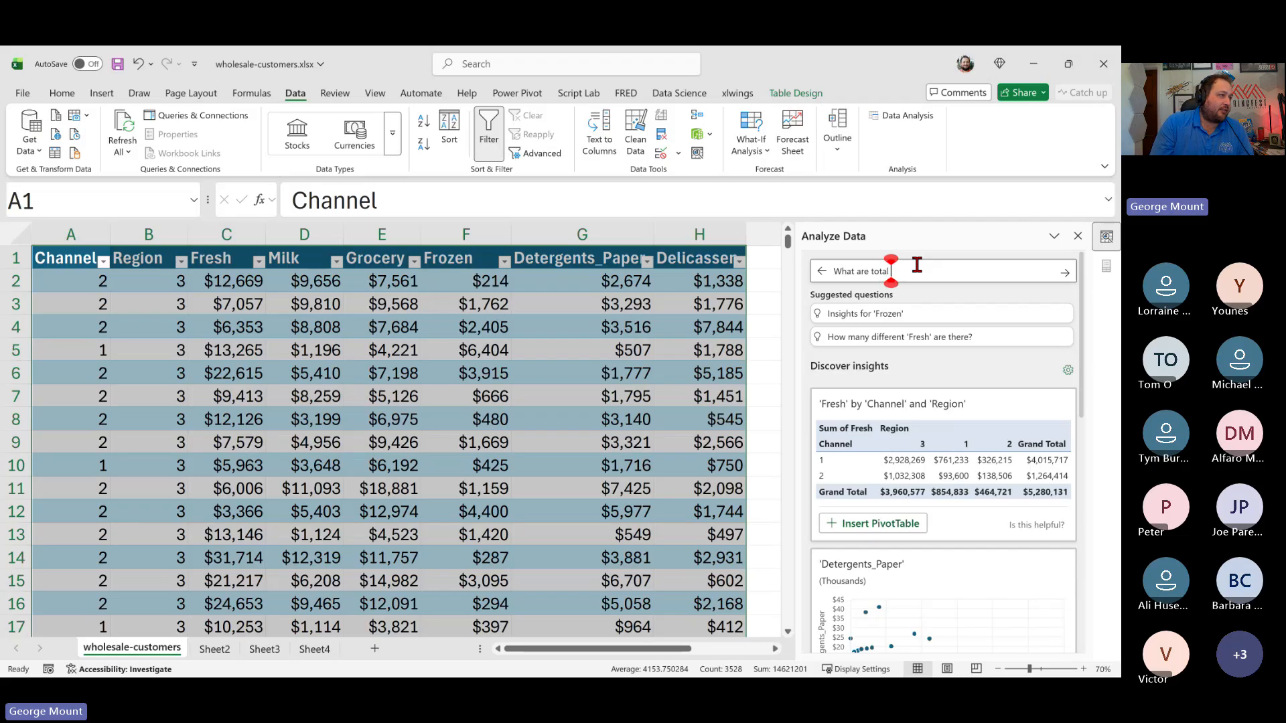
{"action": "type", "text": " sales byu reg"}
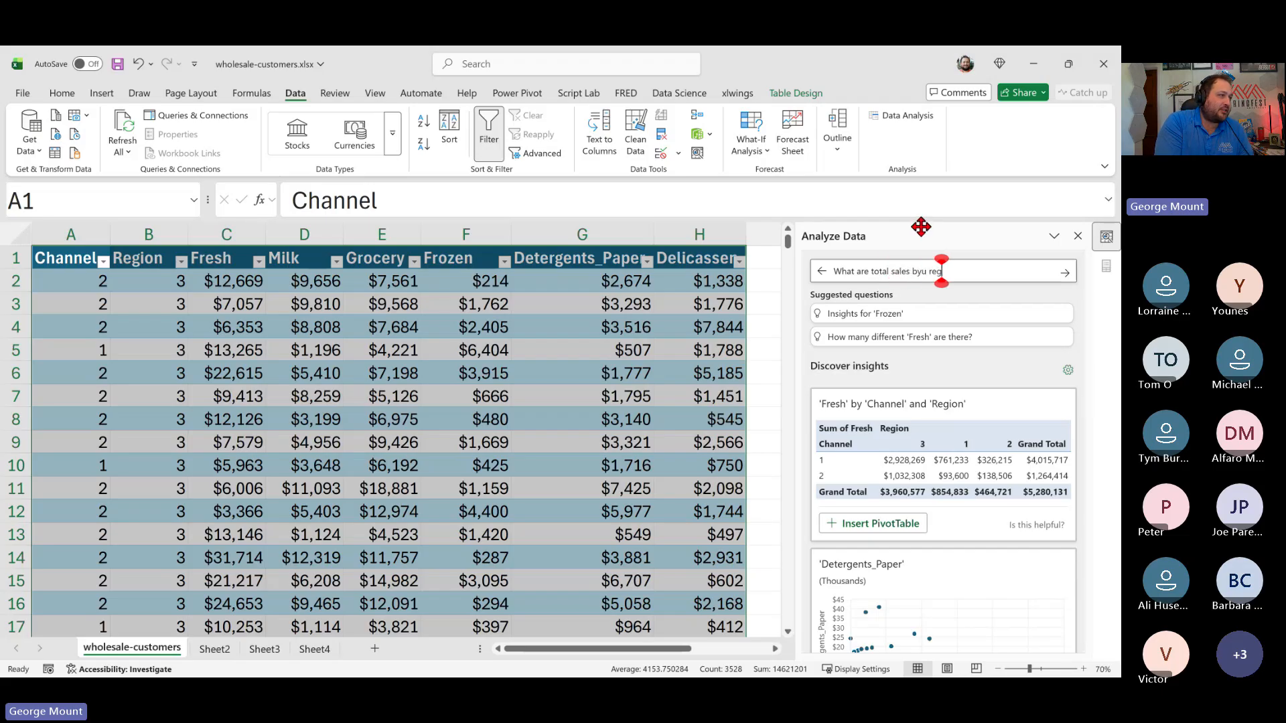
{"action": "key", "text": "BackSpace"}
{"action": "key", "text": "BackSpace"}
{"action": "key", "text": "BackSpace"}
{"action": "key", "text": "BackSpace"}
{"action": "key", "text": "BackSpace"}
{"action": "type", "text": "region"}
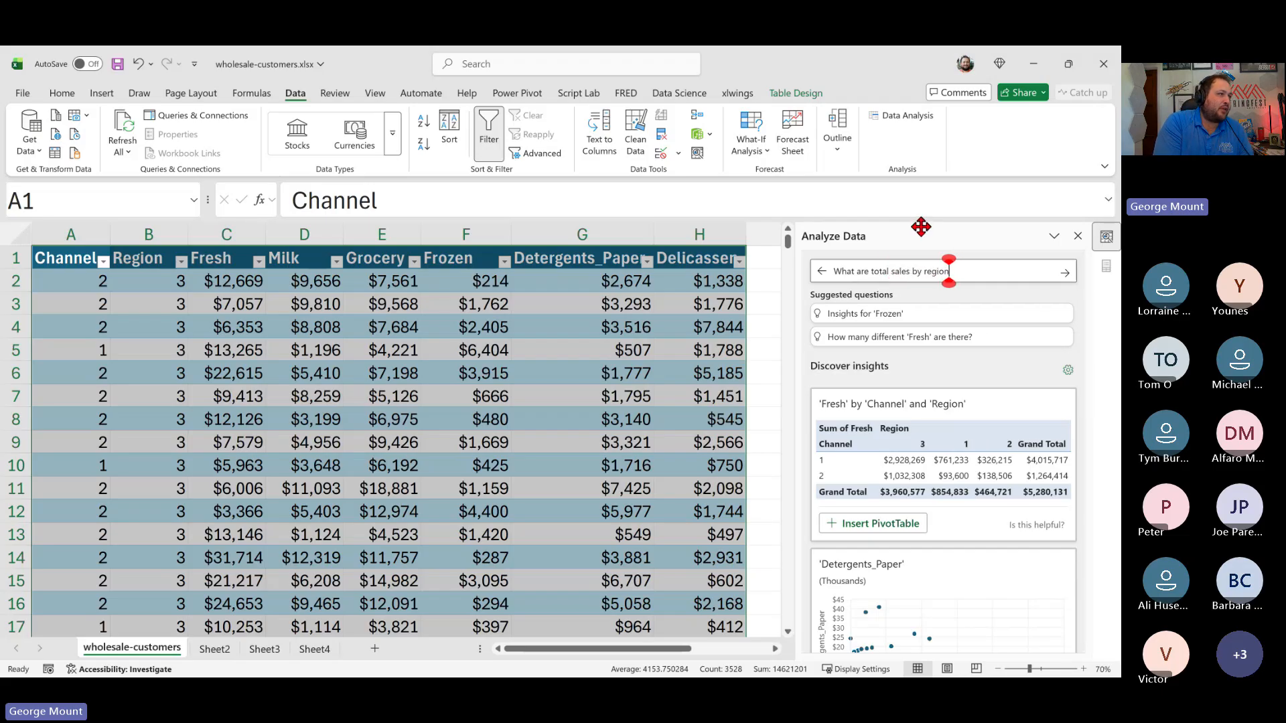
{"action": "type", "text": "?"}
{"action": "key", "text": "Return"}
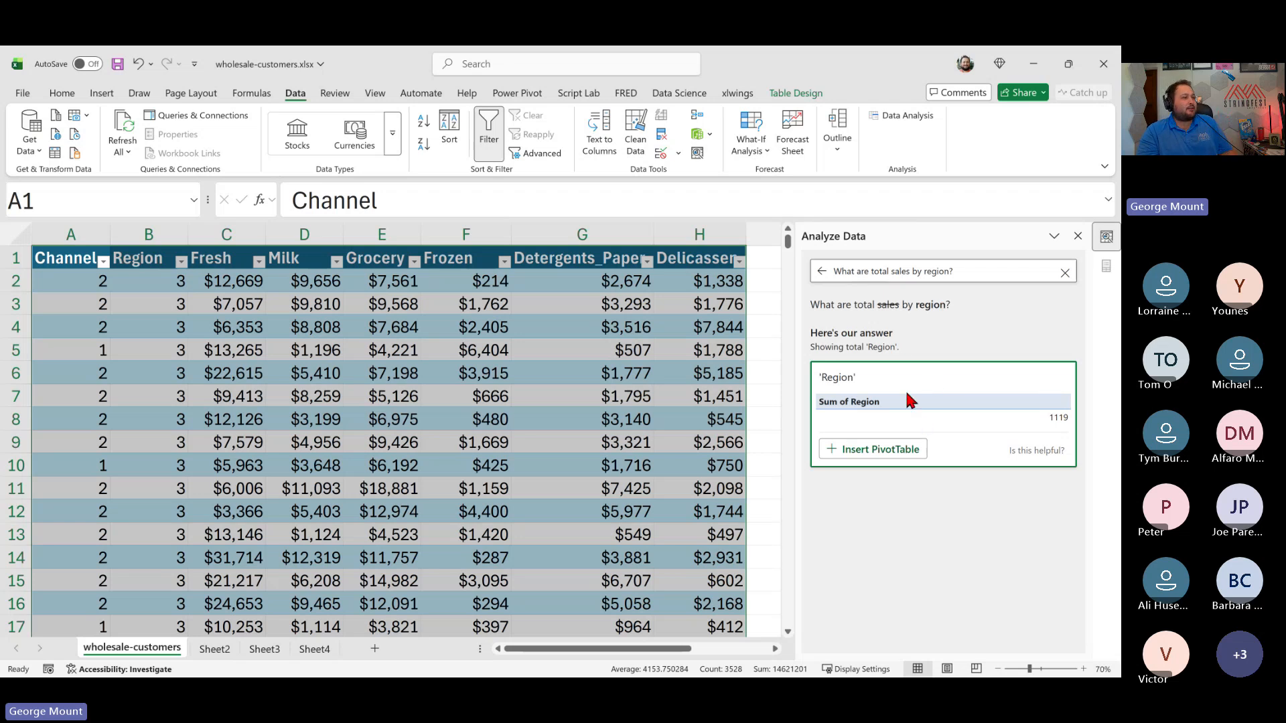
Step: Insert the 'Region' answer as a PivotTable, review its available fields, and return to the wholesale-customers sheet
{"action": "left_click", "coordinate": [900, 450]}
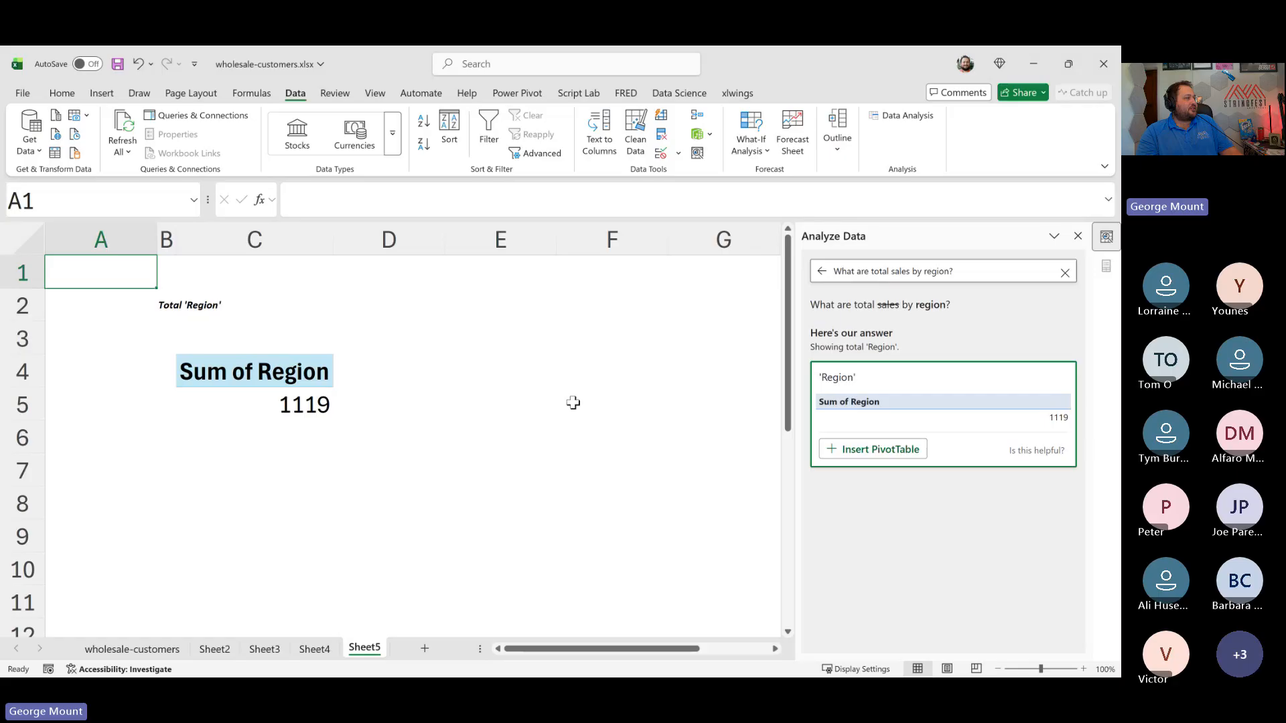
{"action": "left_click", "coordinate": [264, 400]}
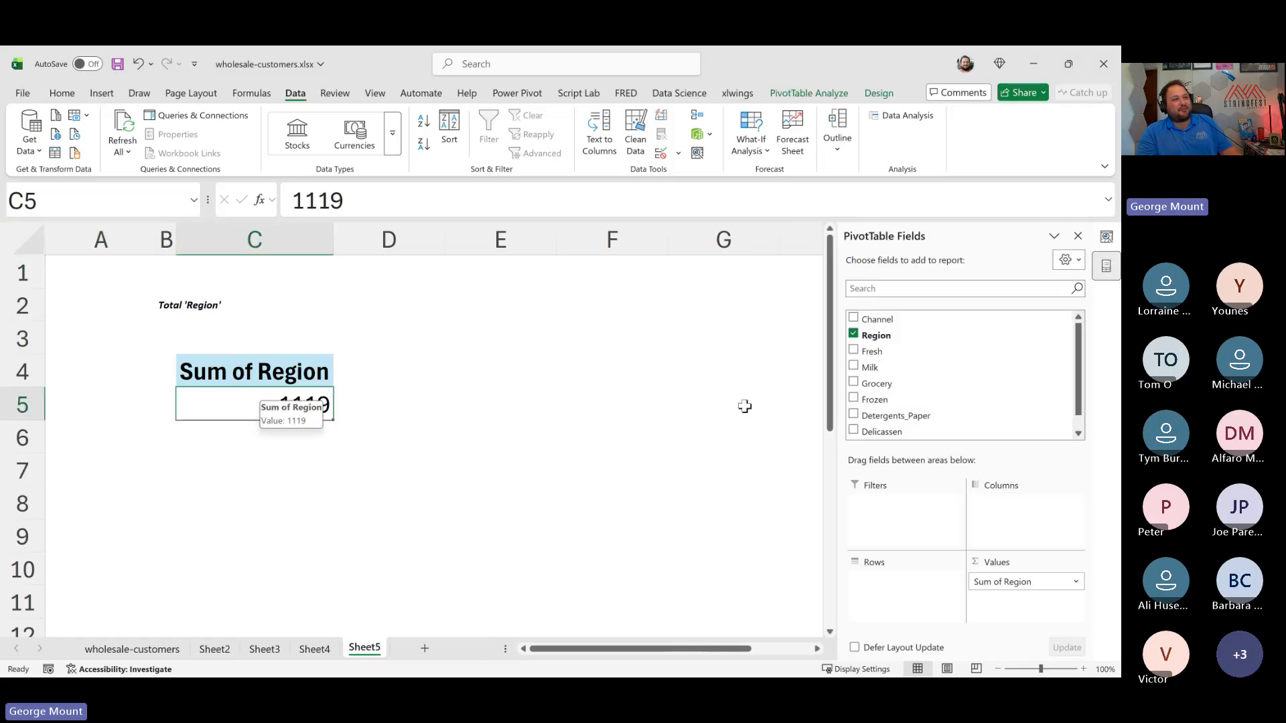
{"action": "scroll", "coordinate": [964, 370], "scroll_direction": "down", "scroll_amount": 1}
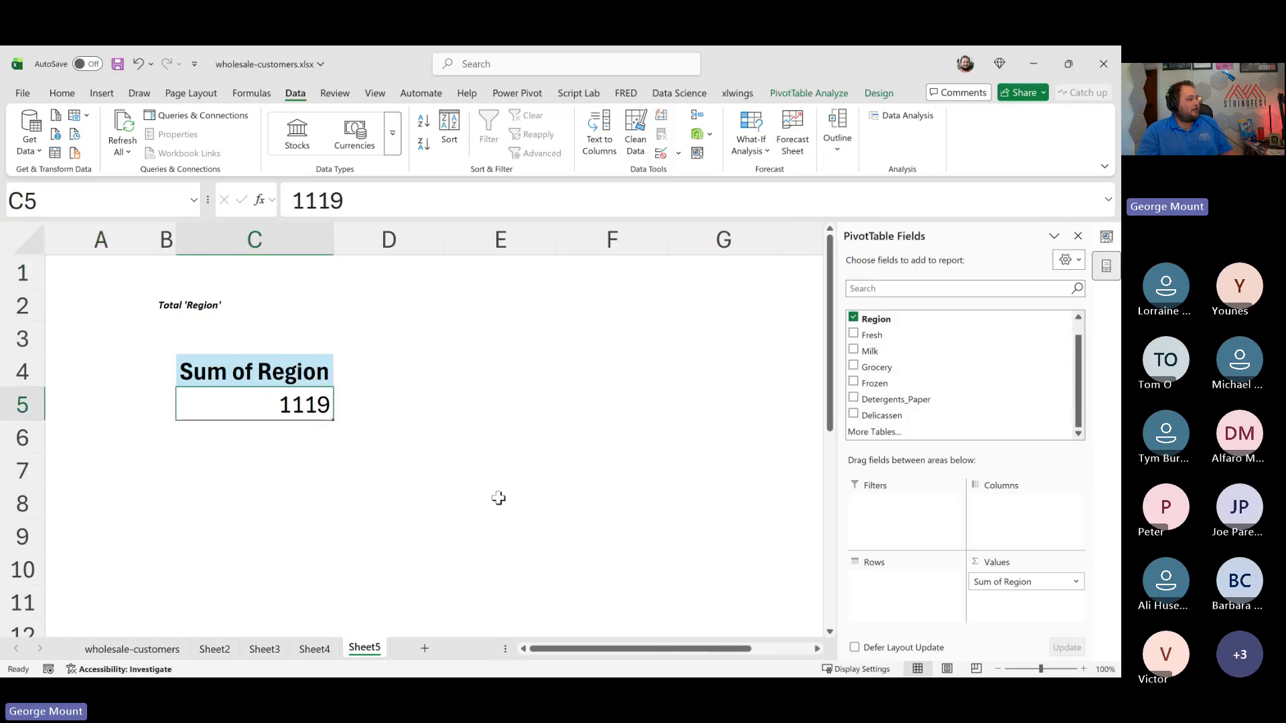
{"action": "left_click", "coordinate": [165, 648]}
Step: Compare the "sales by" wording of the question with the sales table's product columns, from Fresh to Delicassen
{"action": "left_click", "coordinate": [560, 305]}
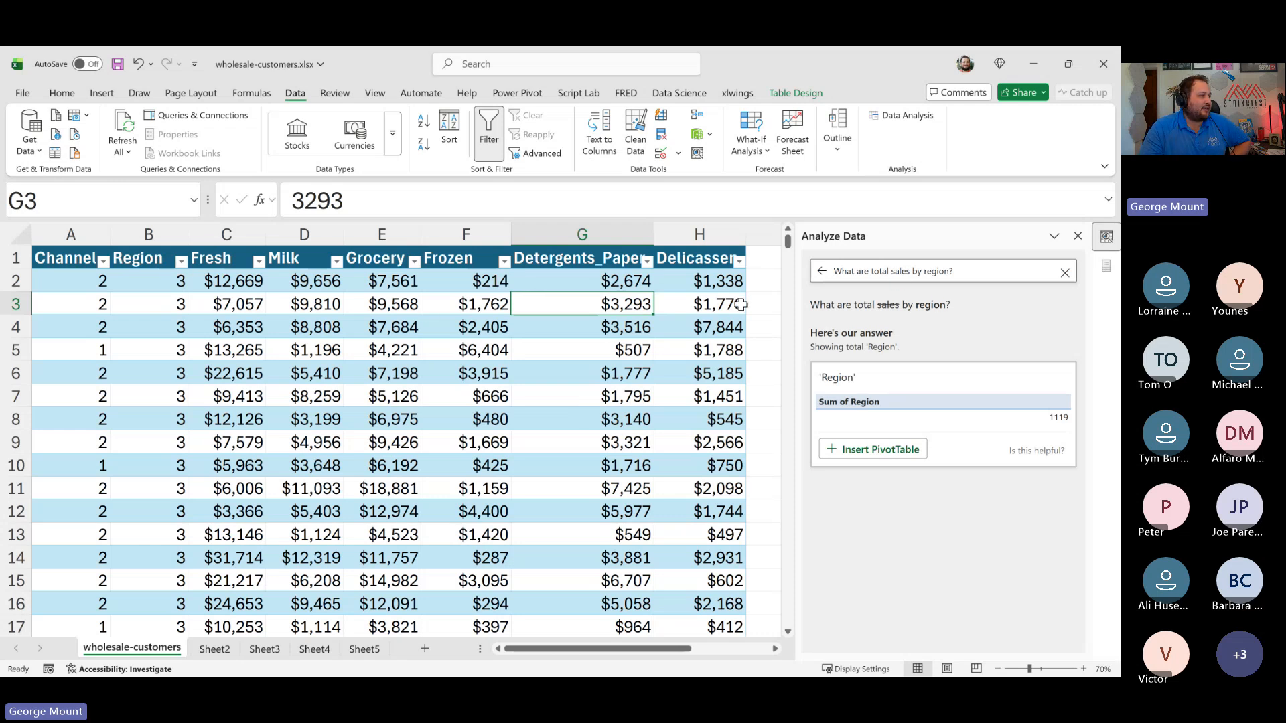
{"action": "left_click_drag", "start_coordinate": [766, 256], "coordinate": [763, 373]}
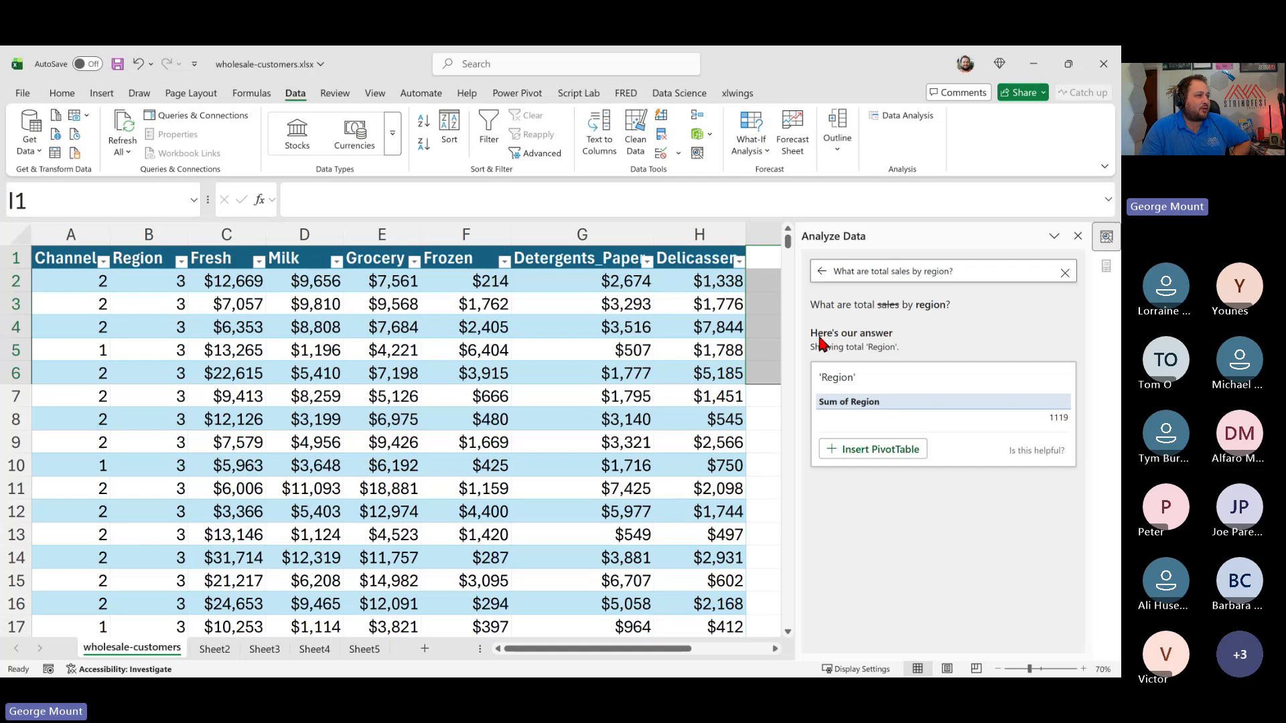
{"action": "left_click", "coordinate": [878, 271]}
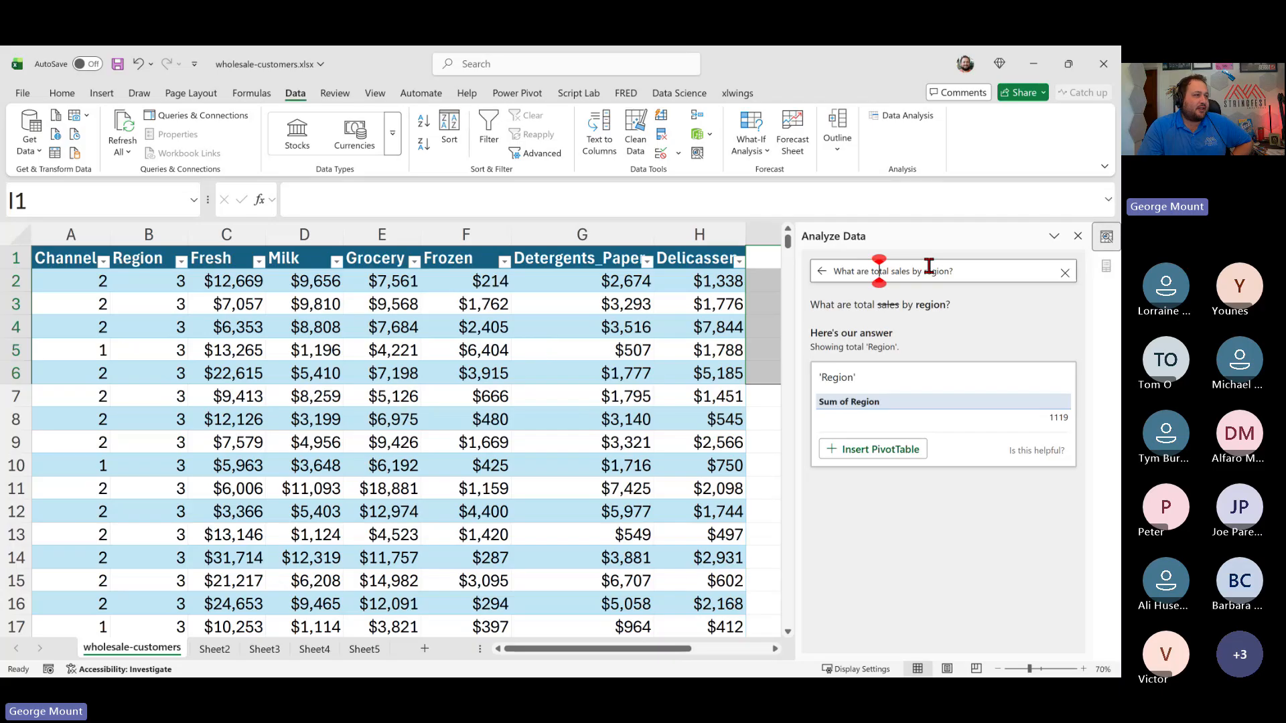
{"action": "mouse_move", "coordinate": [925, 270]}
{"action": "left_mouse_down"}
{"action": "mouse_move", "coordinate": [949, 269]}
{"action": "mouse_move", "coordinate": [925, 283]}
{"action": "left_mouse_up"}
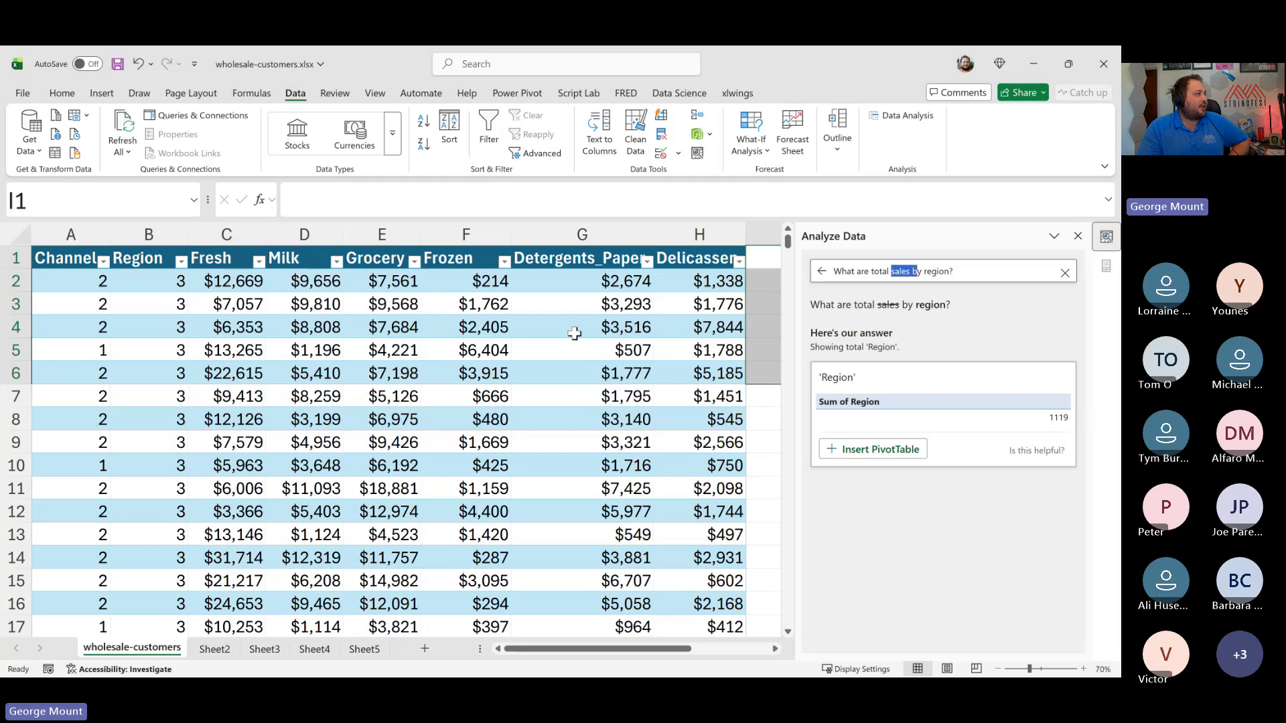
{"action": "left_click", "coordinate": [368, 348]}
{"action": "left_click_drag", "start_coordinate": [212, 228], "coordinate": [691, 266]}
{"action": "left_click", "coordinate": [691, 263]}
{"action": "left_click", "coordinate": [442, 260]}
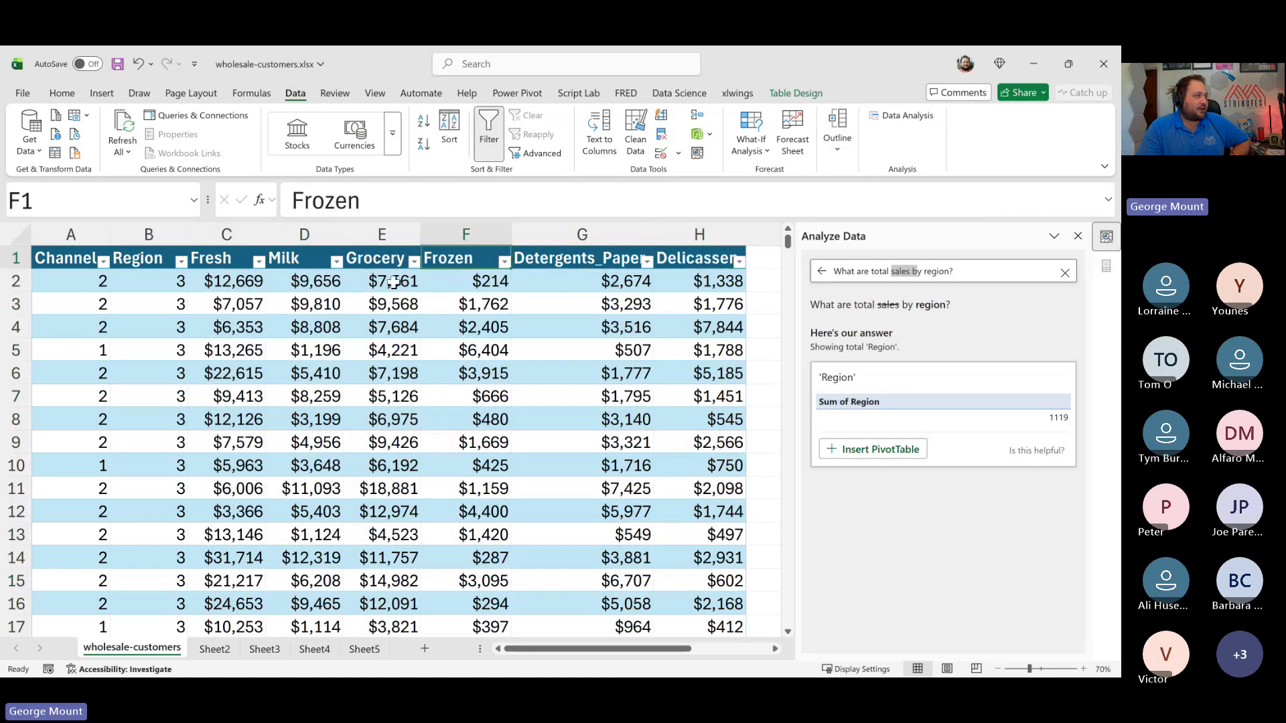
{"action": "left_click", "coordinate": [362, 322]}
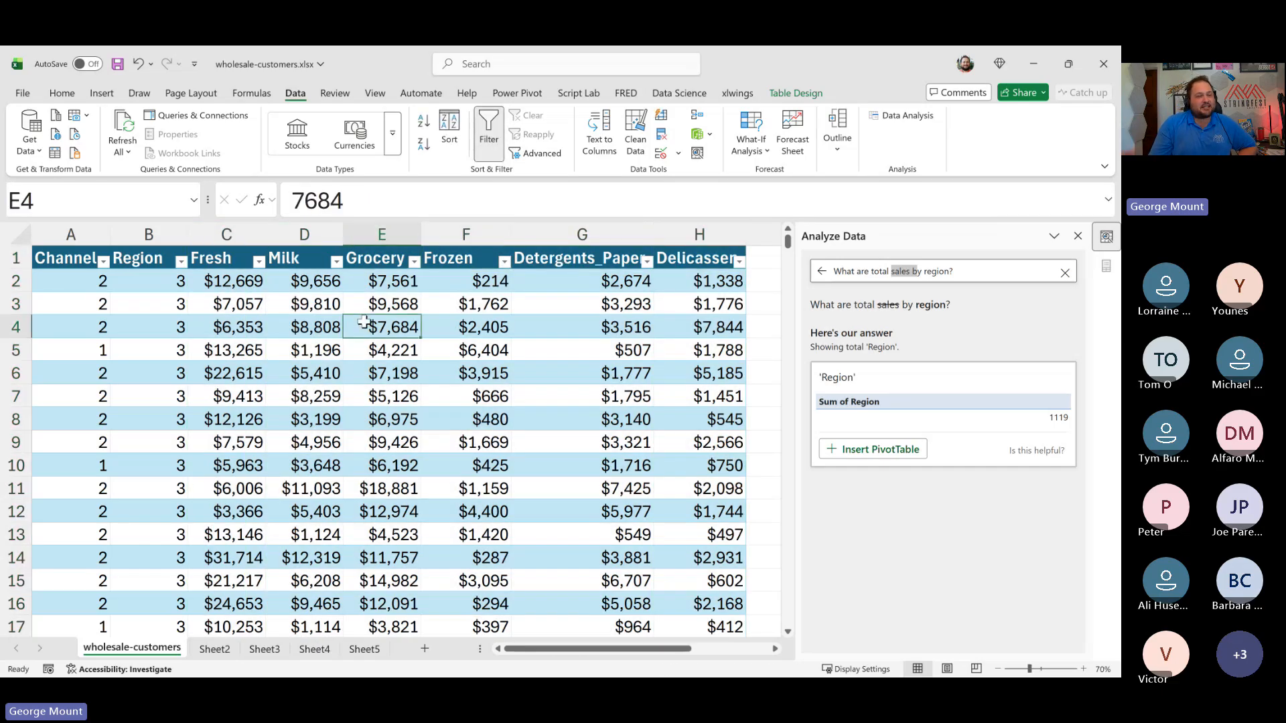
{"action": "left_click", "coordinate": [465, 327]}
{"action": "left_click", "coordinate": [568, 367]}
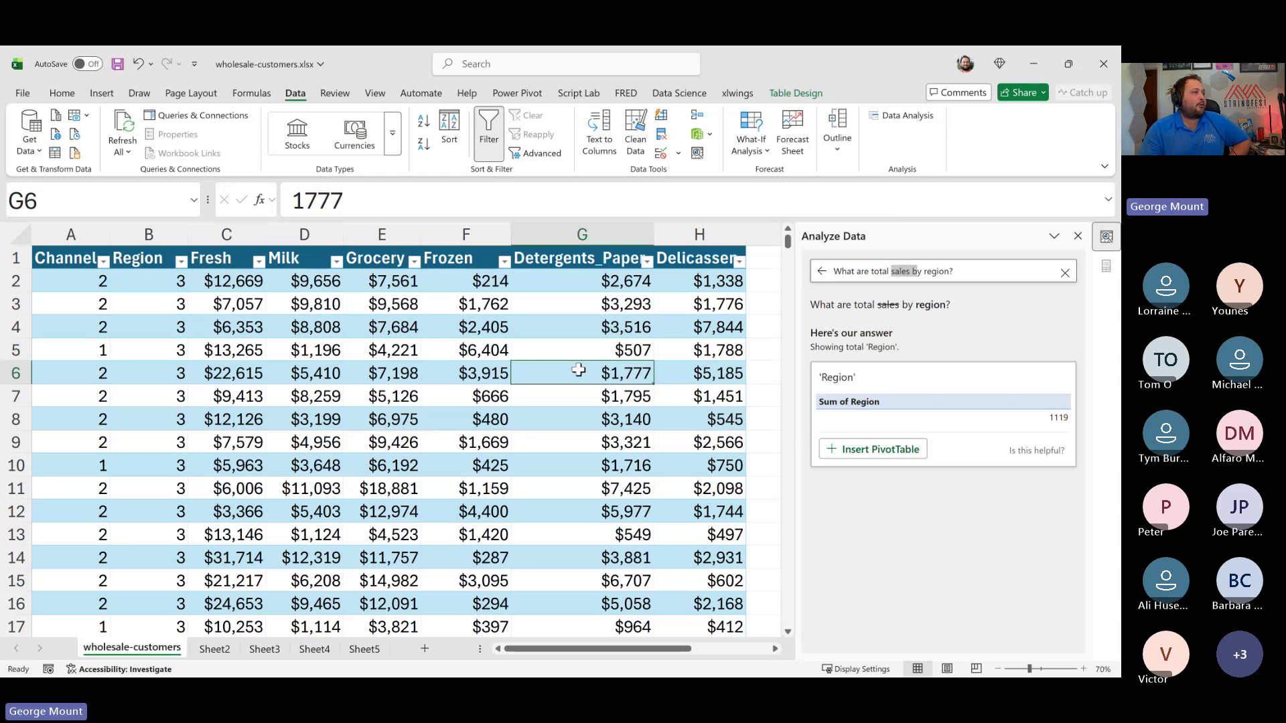
Step: Highlight the sales table's product columns from Fresh to Detergents_Paper to examine how the sales are spread across them
{"action": "left_click", "coordinate": [563, 286]}
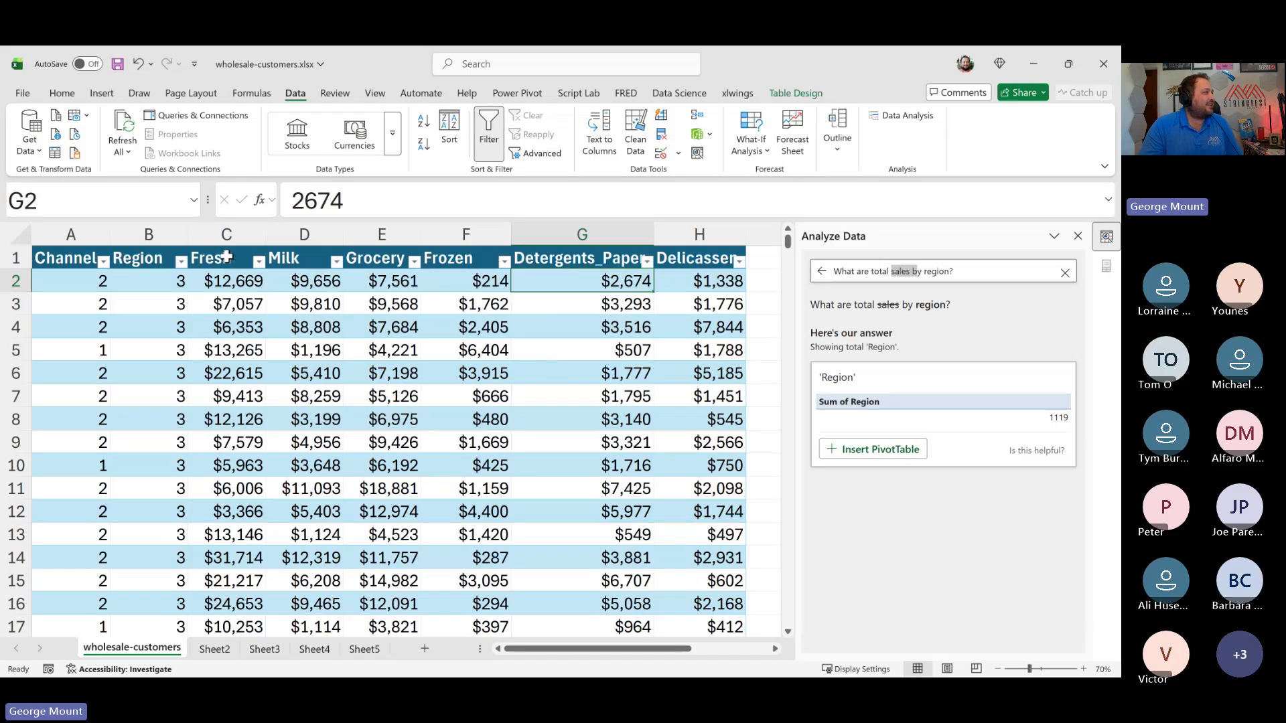
{"action": "left_click_drag", "start_coordinate": [227, 253], "coordinate": [592, 359]}
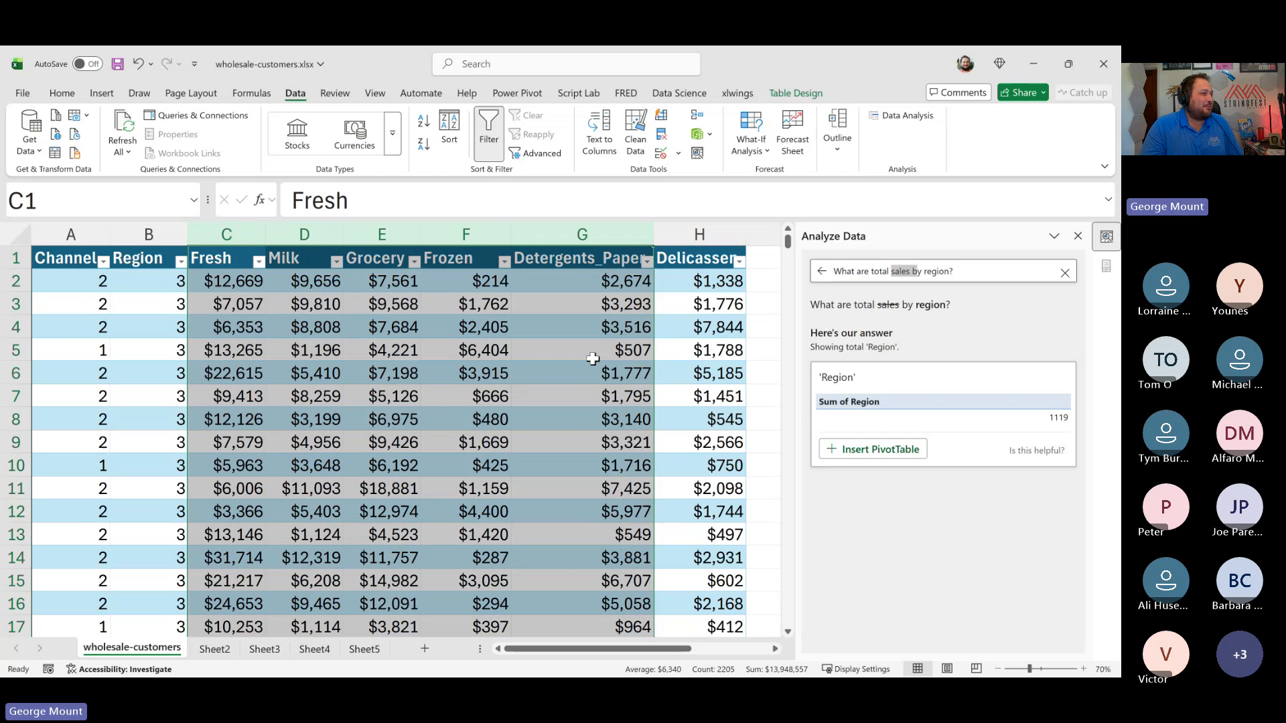
{"action": "left_click", "coordinate": [527, 330]}
Step: List the ideal column headings Channel, Region, Department and Sales in cells J2 to J5 beside the table
{"action": "left_click", "coordinate": [764, 282]}
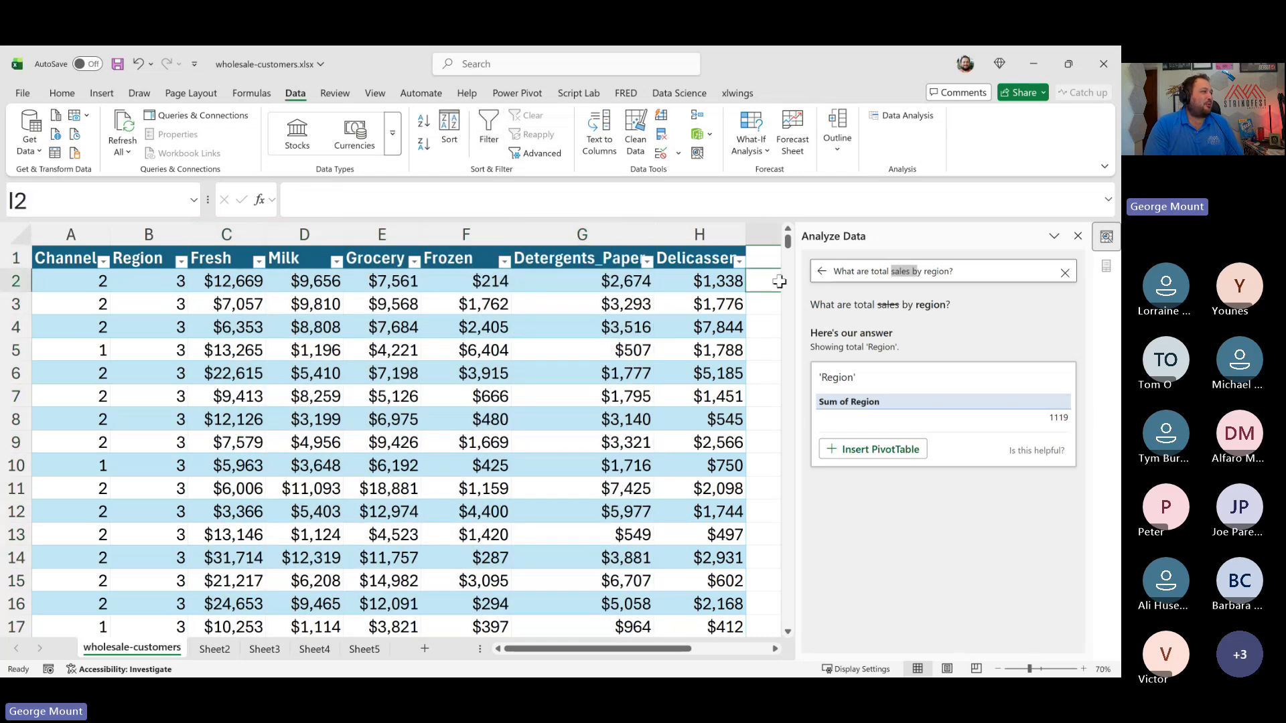
{"action": "key", "text": "Right"}
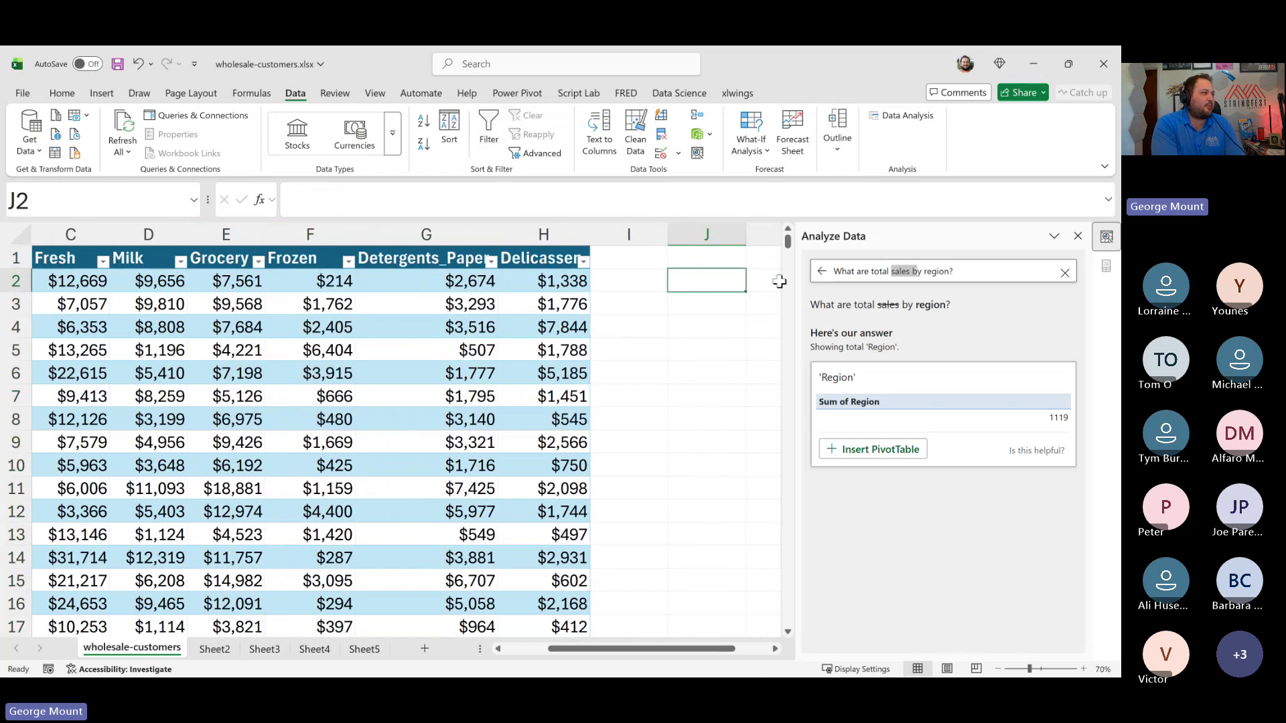
{"action": "type", "text": "Channel"}
{"action": "key", "text": "Return"}
{"action": "type", "text": "Re"}
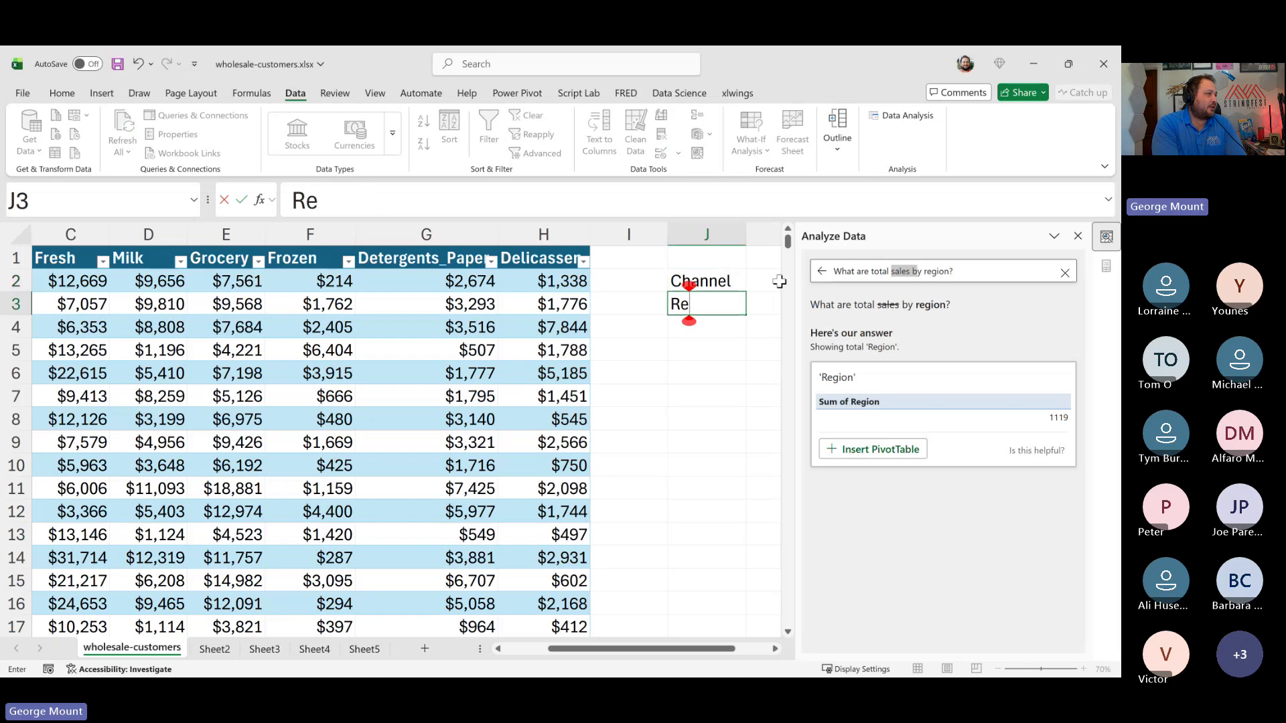
{"action": "type", "text": "gion"}
{"action": "key", "text": "Return"}
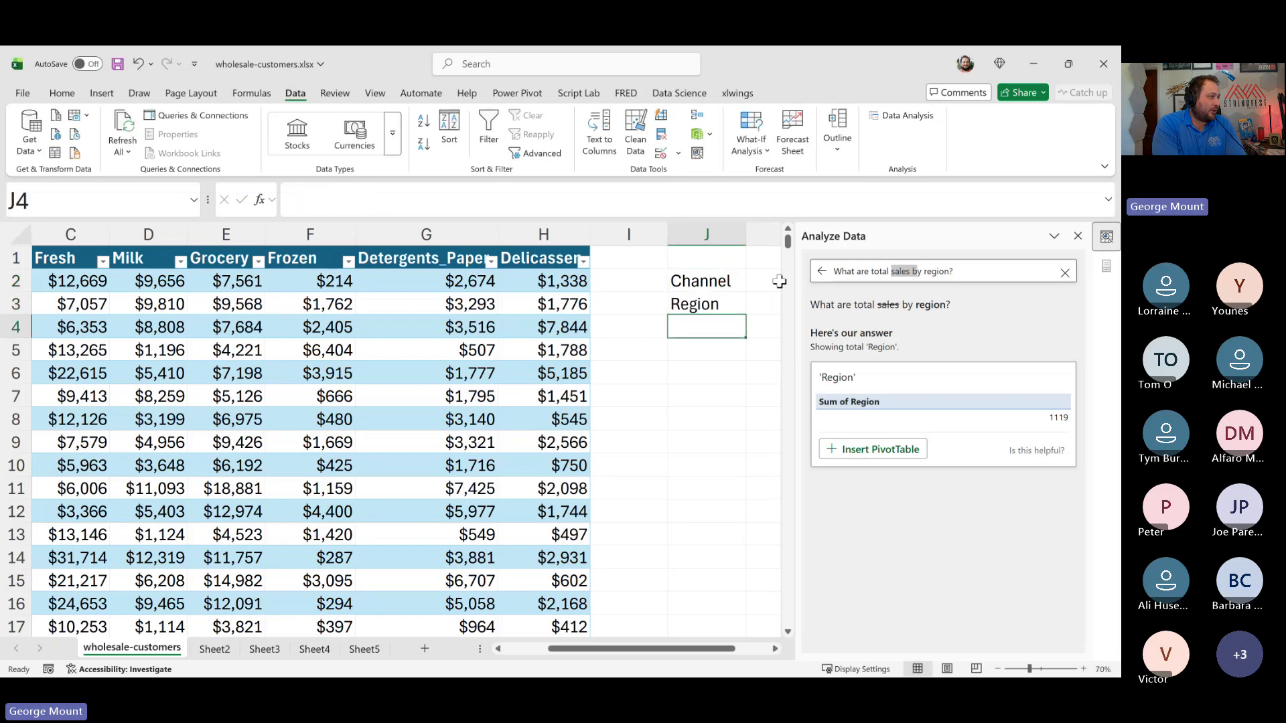
{"action": "type", "text": "Depart"}
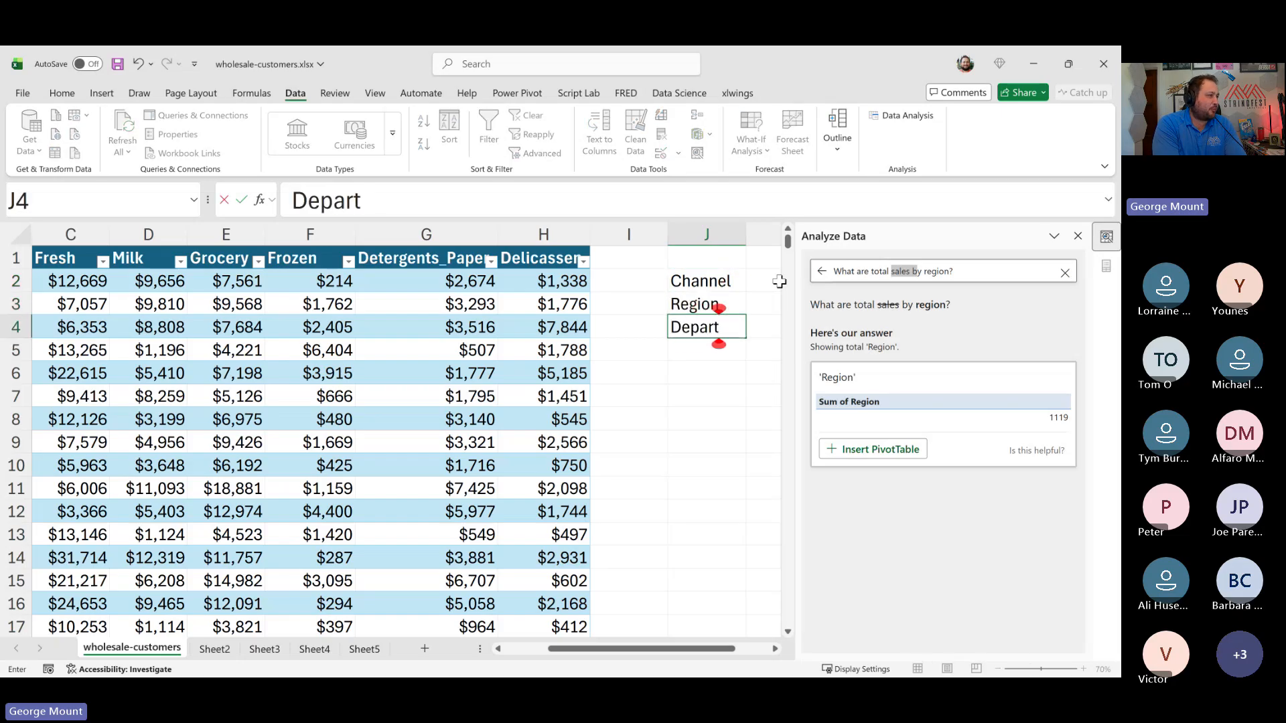
{"action": "type", "text": "ment"}
{"action": "key", "text": "Return"}
{"action": "type", "text": "les"}
{"action": "key", "text": "Return"}
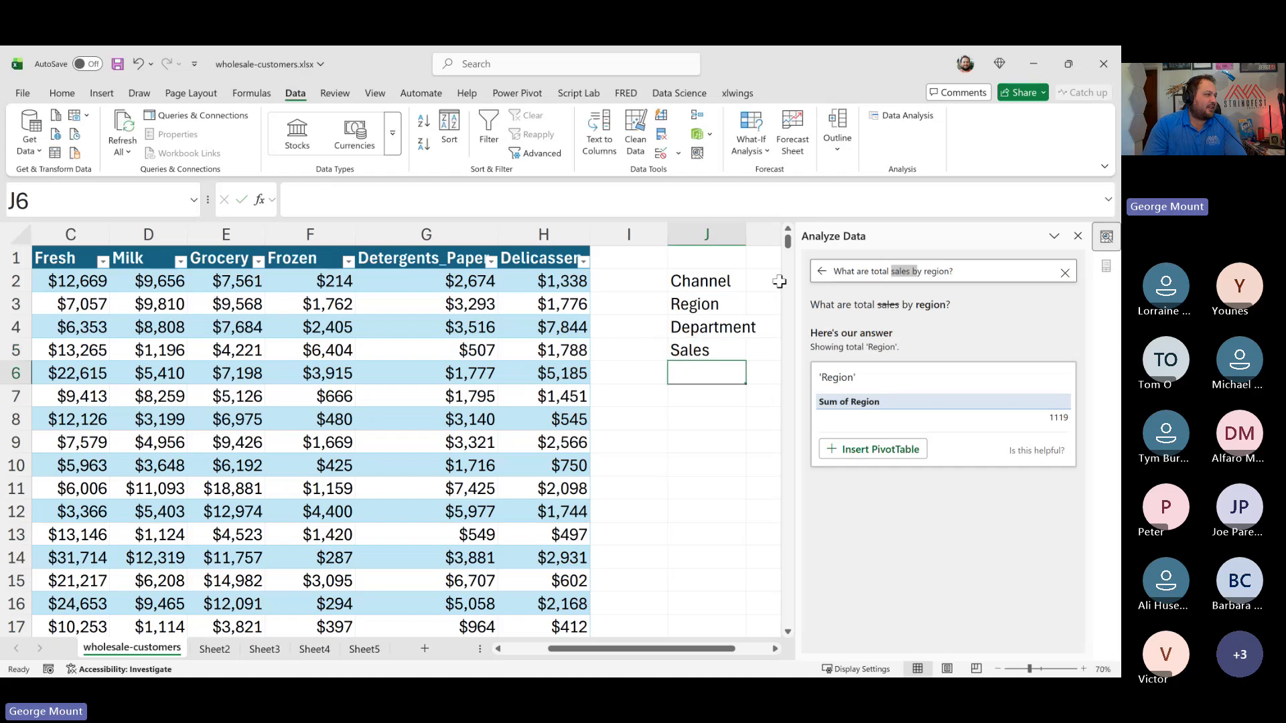
Step: Compare the listed headings in column J with the table's existing product columns from Fresh to Delicassen
{"action": "left_click_drag", "start_coordinate": [690, 281], "coordinate": [690, 349]}
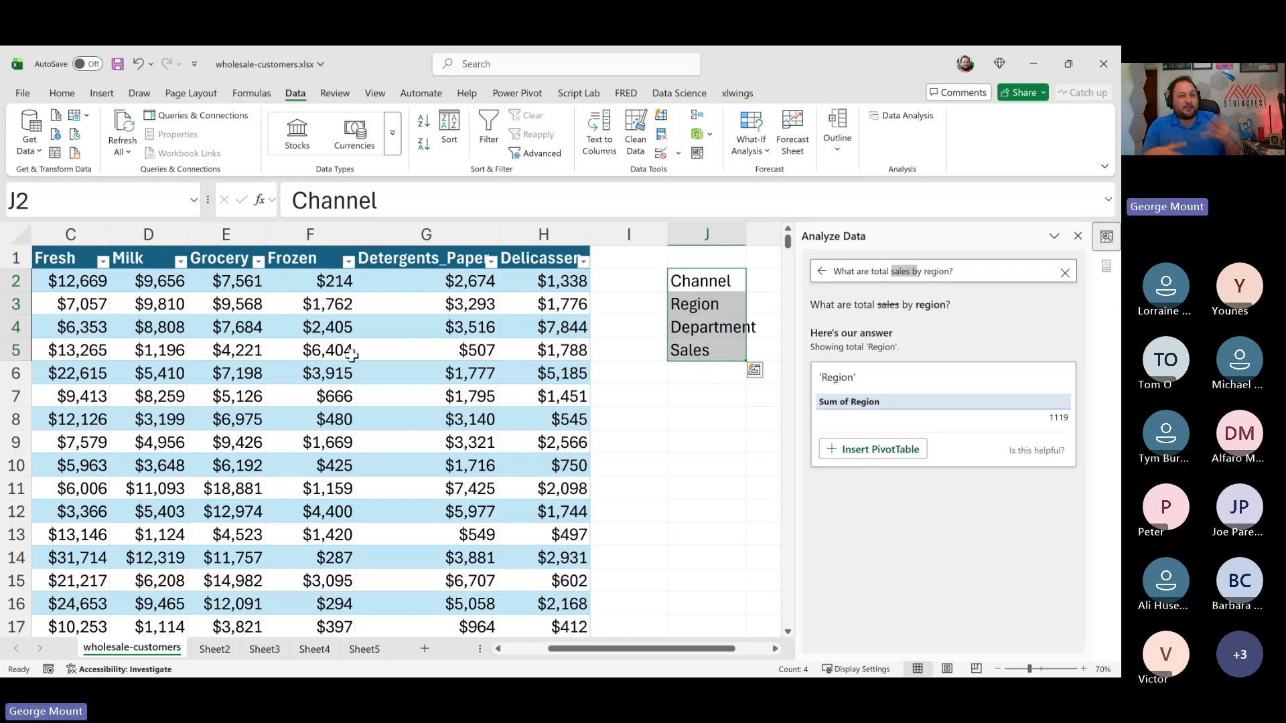
{"action": "left_click_drag", "start_coordinate": [532, 259], "coordinate": [71, 258]}
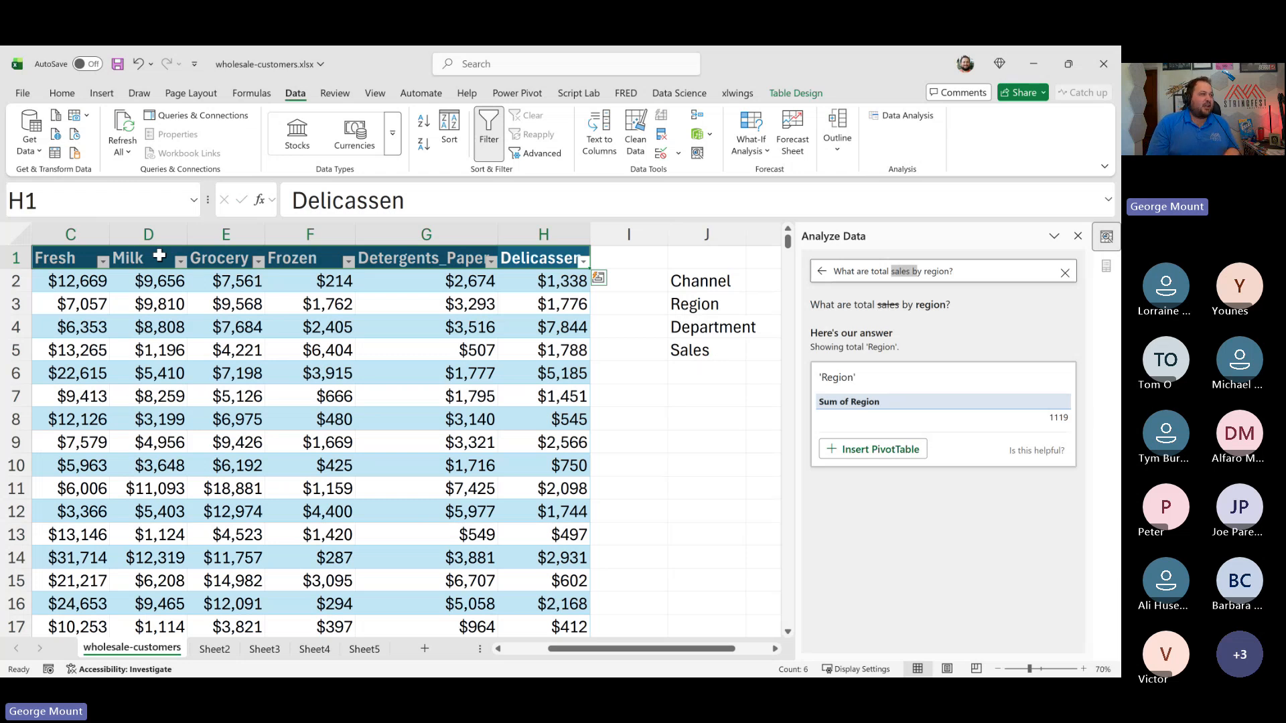
{"action": "left_click_drag", "start_coordinate": [98, 234], "coordinate": [459, 235]}
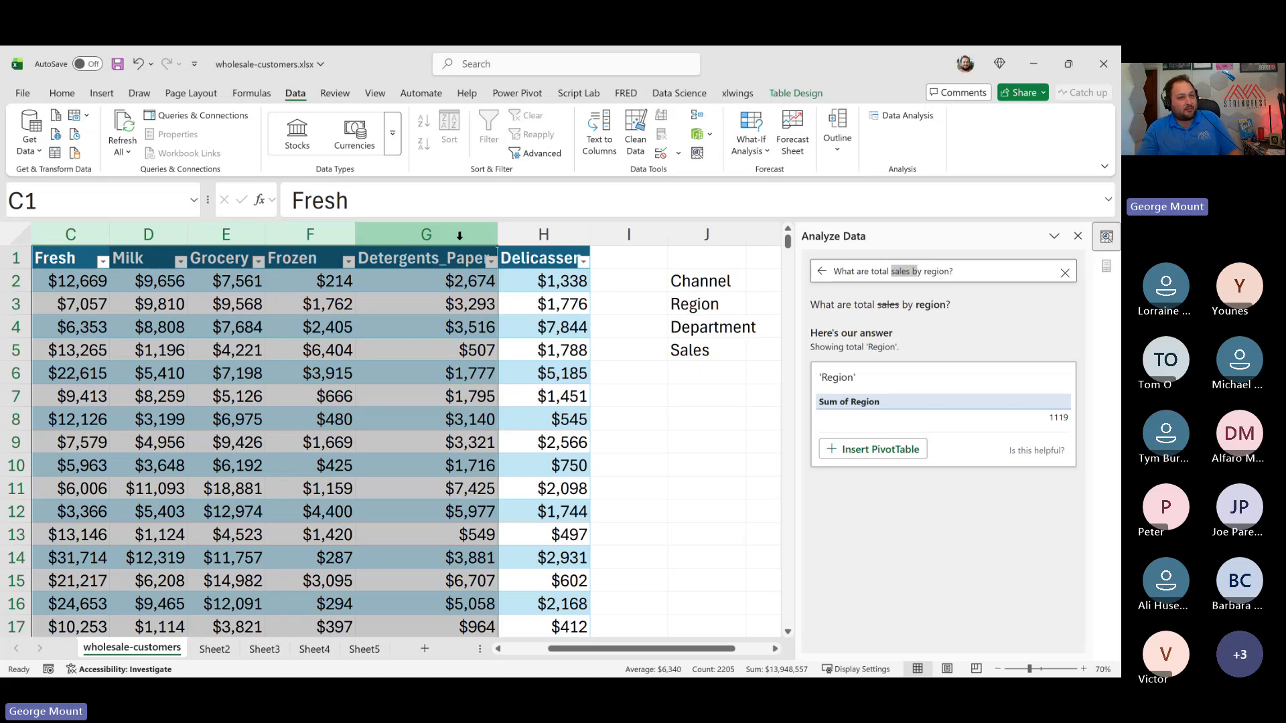
{"action": "left_click_drag", "start_coordinate": [673, 275], "coordinate": [677, 331]}
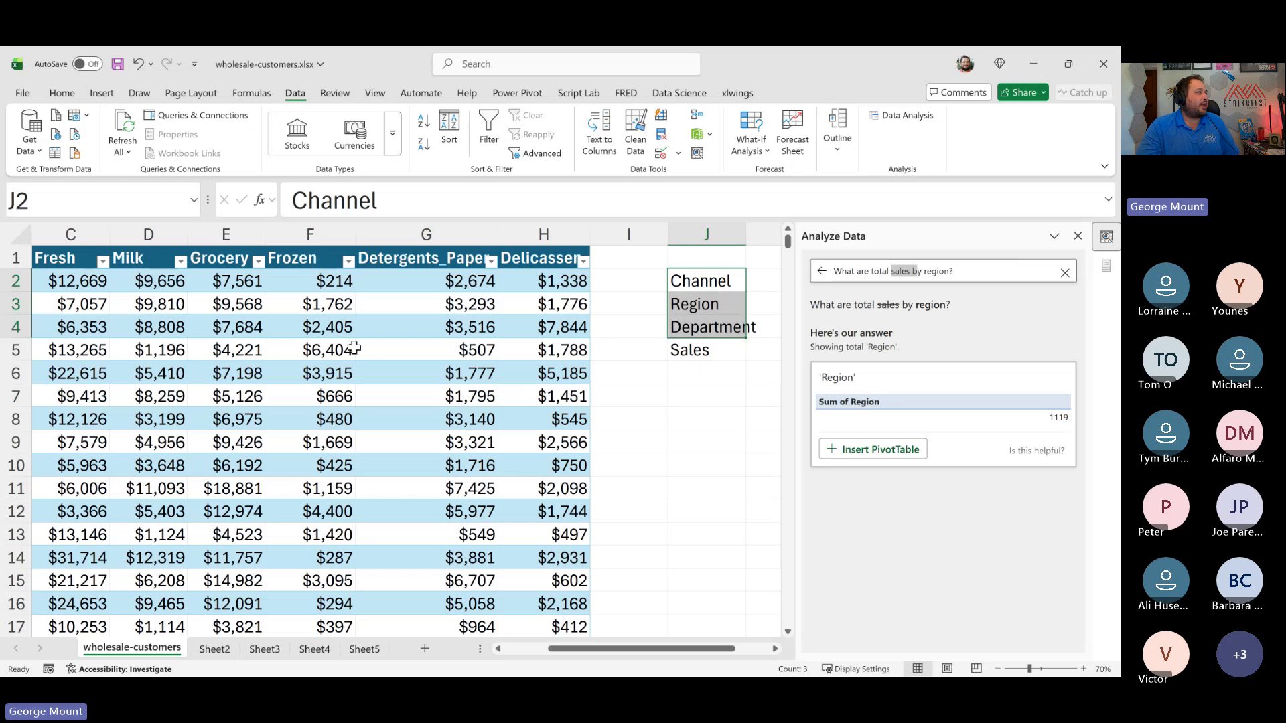
Step: Load the sales table from the worksheet into the Power Query Editor
{"action": "left_click", "coordinate": [288, 349]}
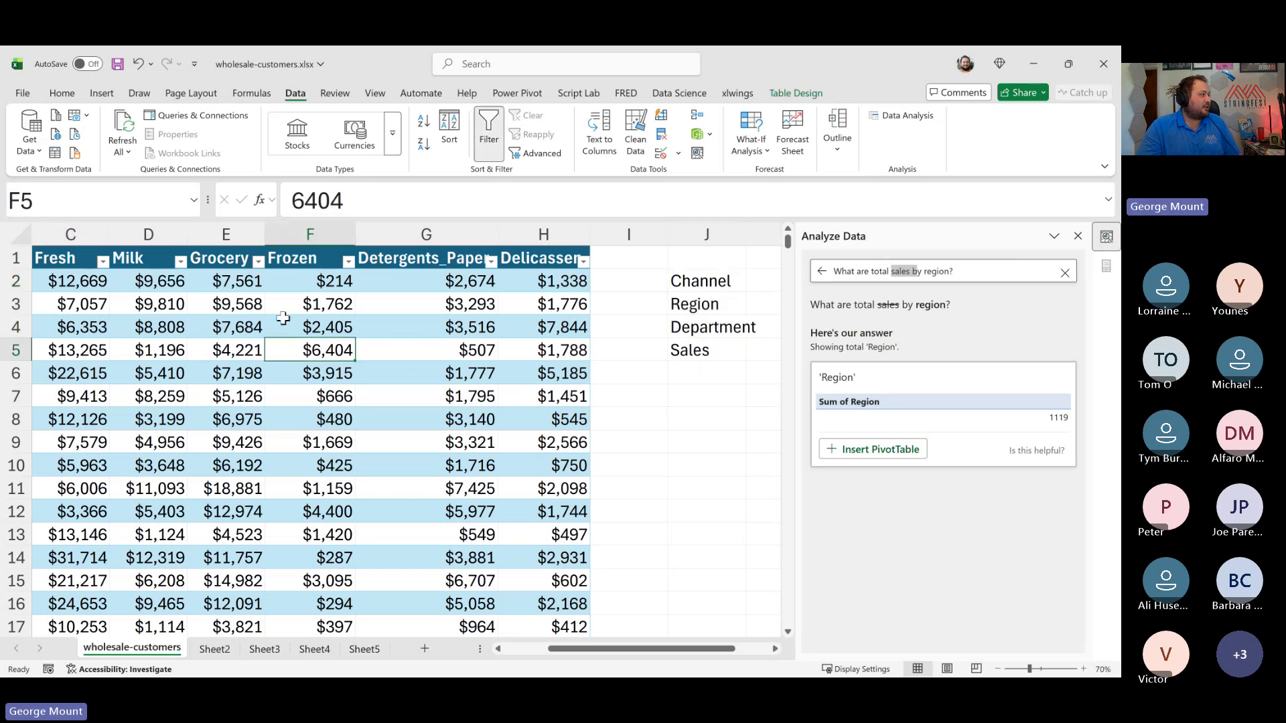
{"action": "left_click", "coordinate": [176, 307]}
{"action": "left_click", "coordinate": [228, 382]}
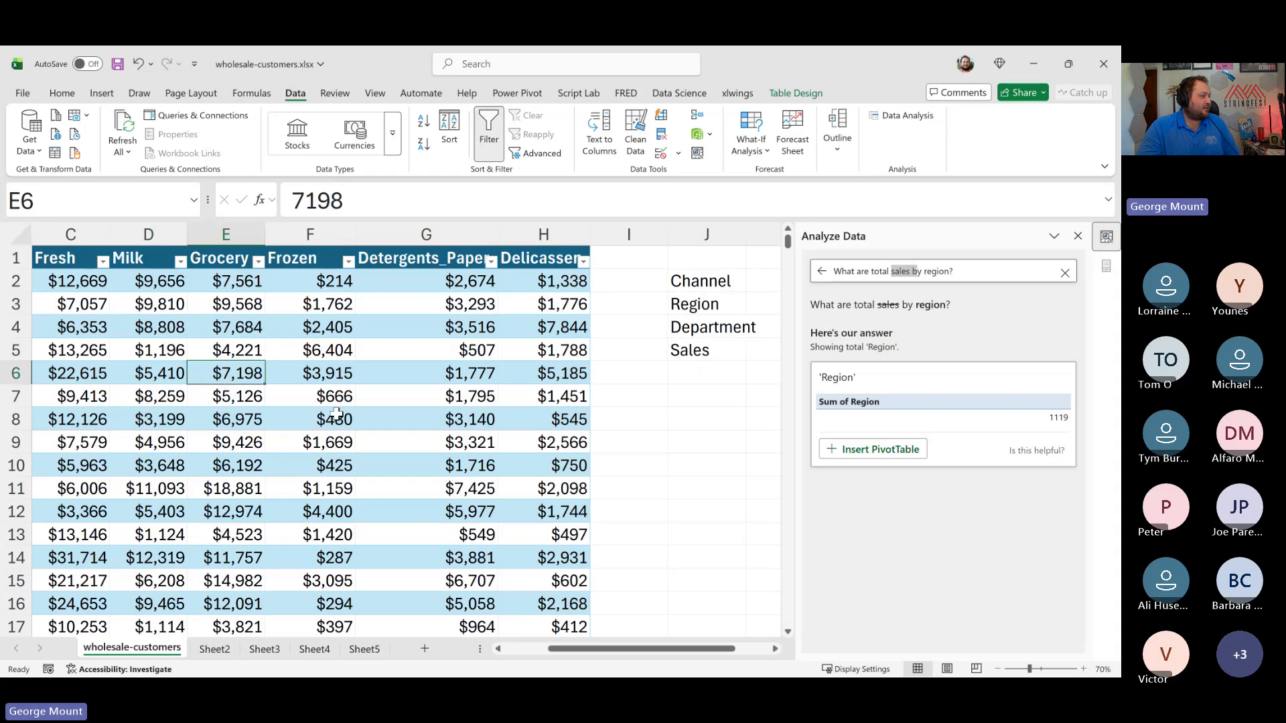
{"action": "left_click", "coordinate": [56, 161]}
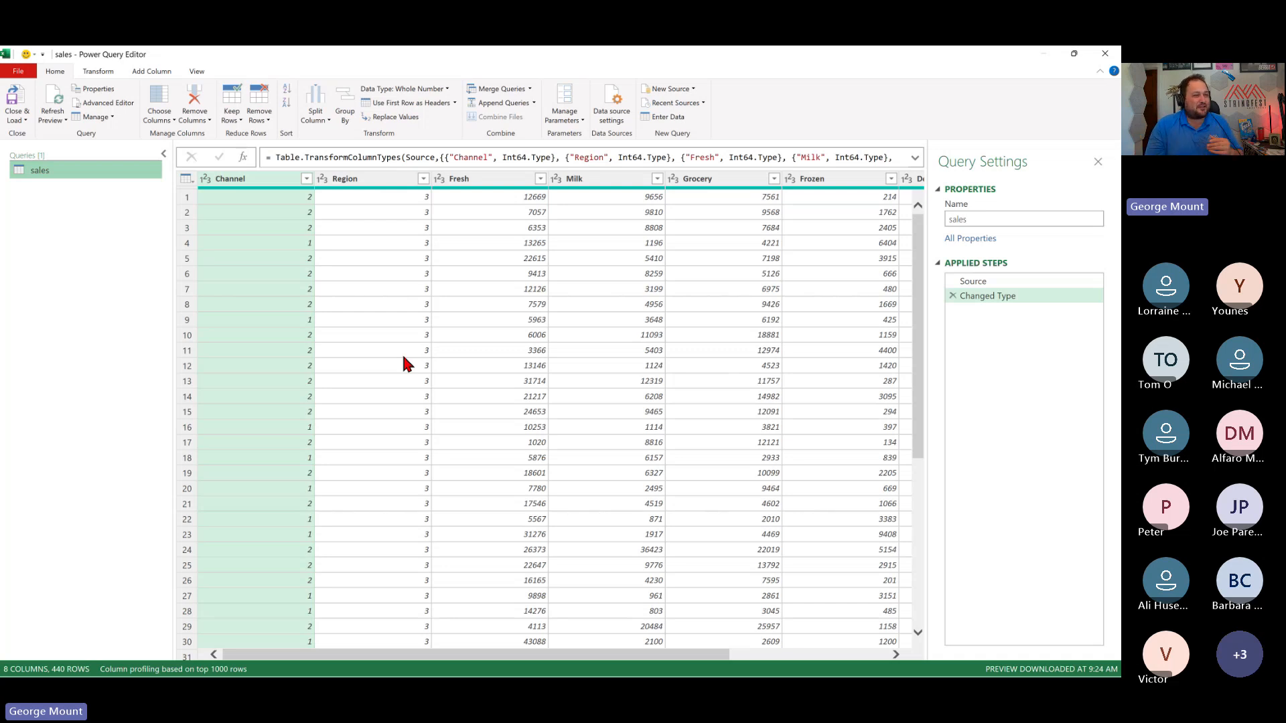
Step: Examine the sales query's data preview, checking individual records and the Channel, Region and Fresh values further down
{"action": "left_click", "coordinate": [402, 352]}
{"action": "left_click", "coordinate": [359, 306]}
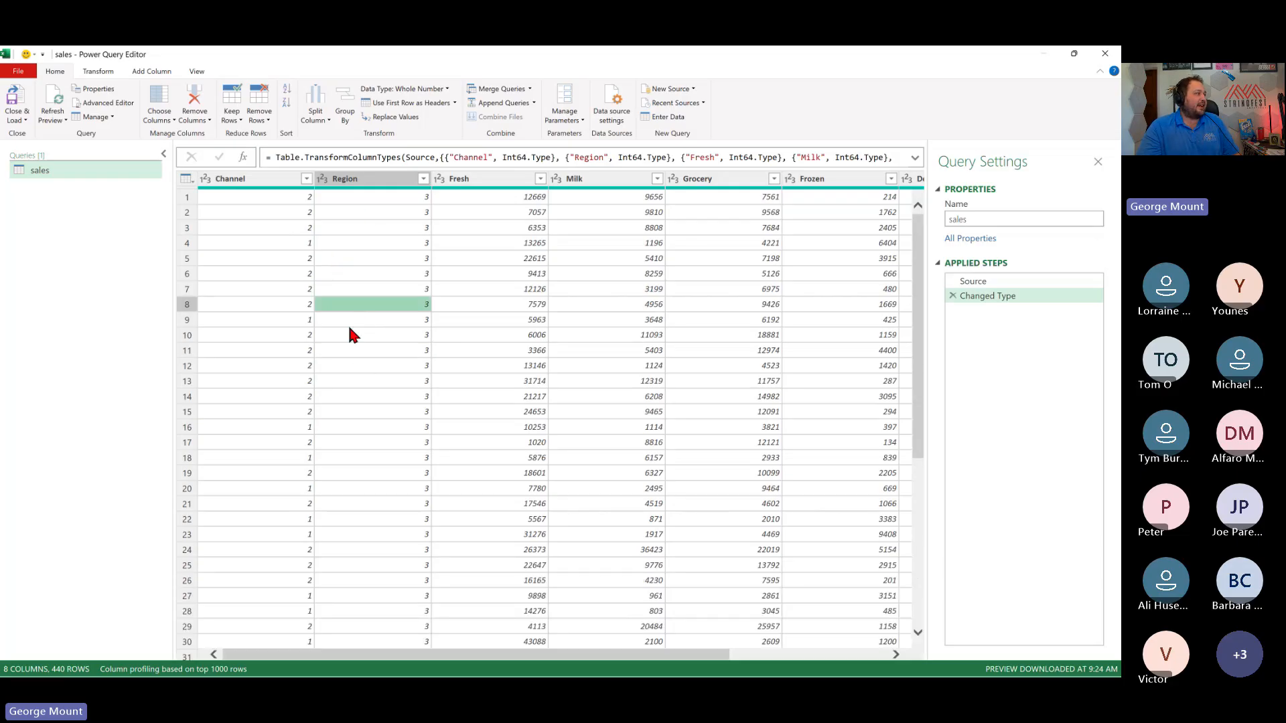
{"action": "left_click", "coordinate": [454, 427]}
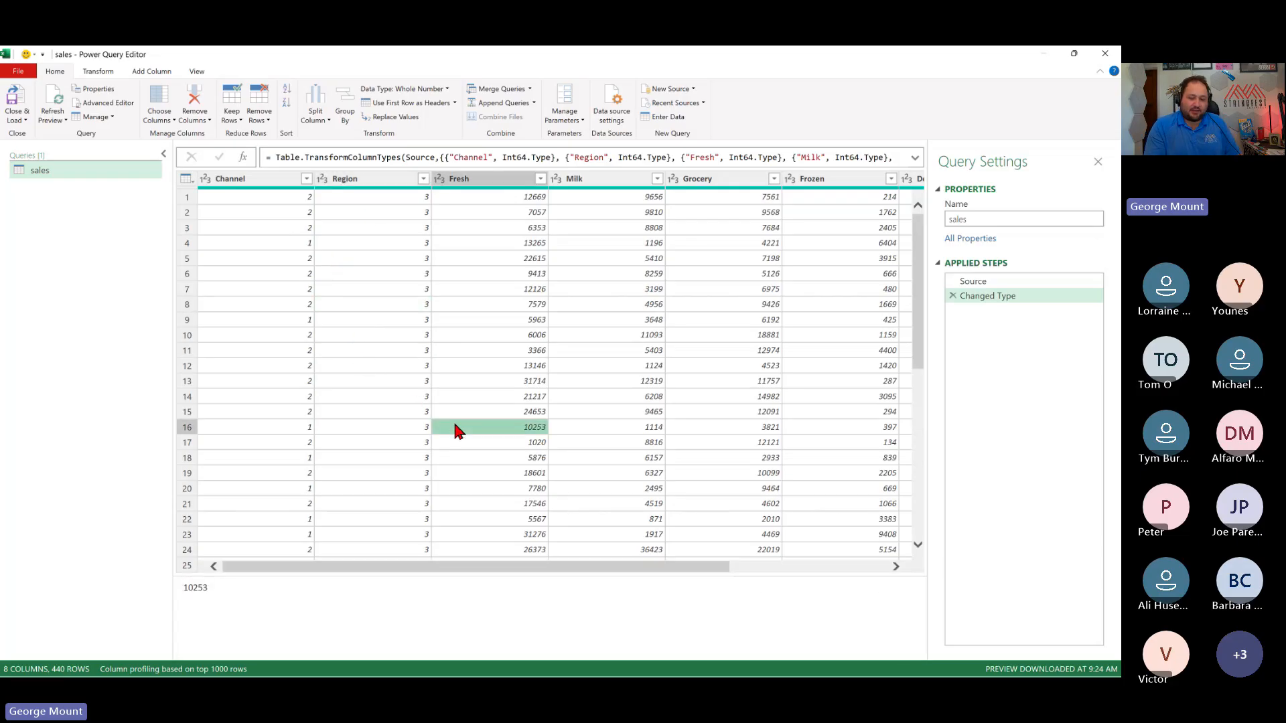
{"action": "left_click", "coordinate": [497, 336]}
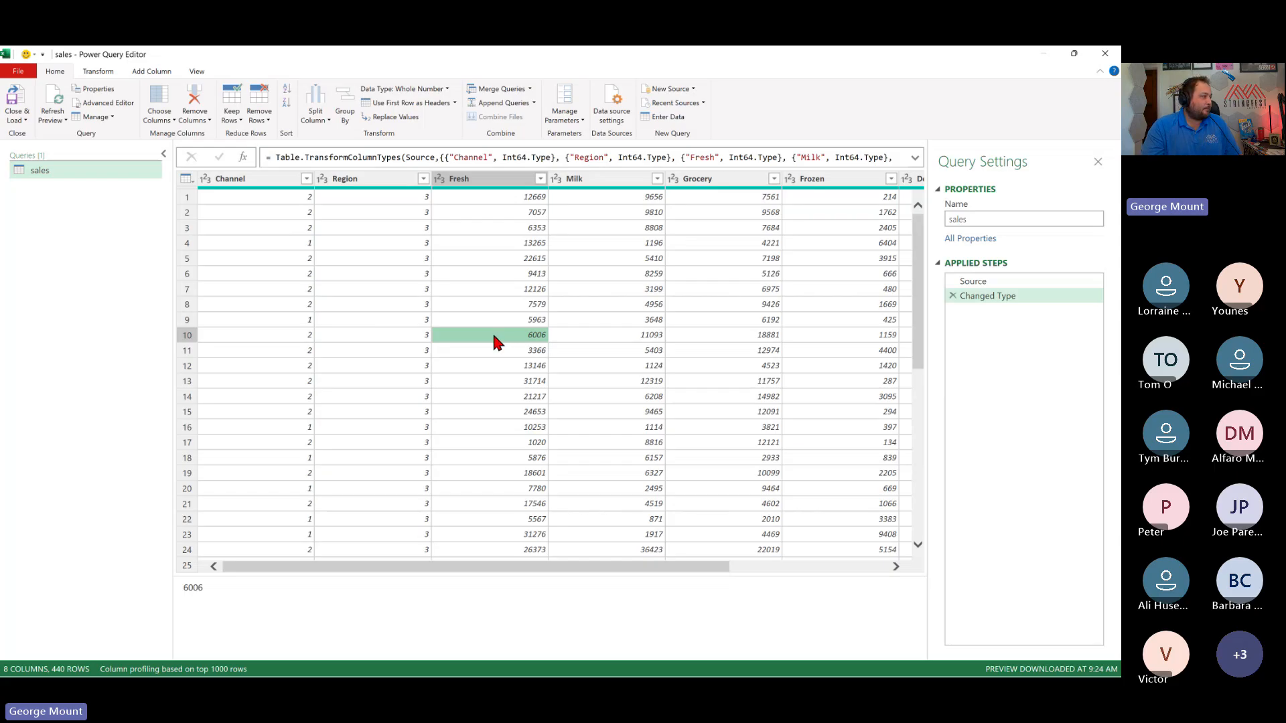
{"action": "scroll", "coordinate": [496, 340], "scroll_direction": "down", "scroll_amount": 6}
{"action": "left_click", "coordinate": [248, 462]}
{"action": "left_click", "coordinate": [183, 417]}
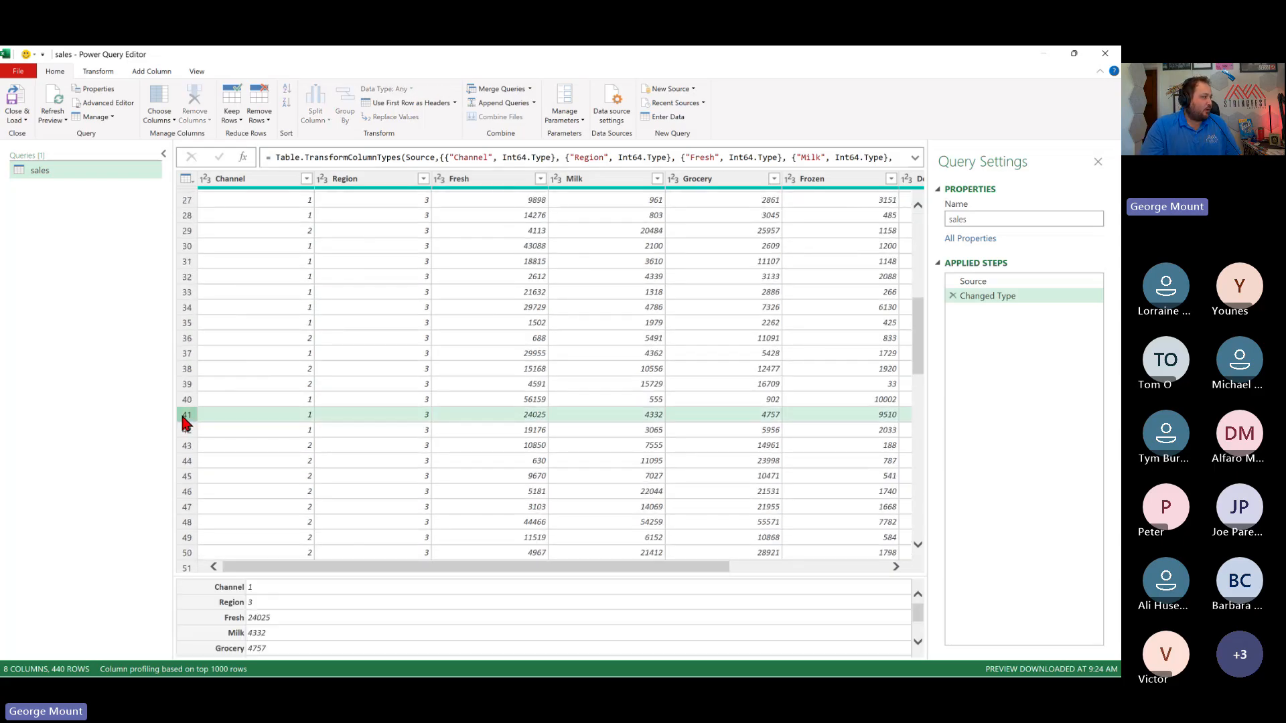
{"action": "left_click", "coordinate": [257, 369]}
{"action": "left_click", "coordinate": [189, 353]}
{"action": "left_click", "coordinate": [381, 308]}
{"action": "left_click", "coordinate": [418, 371]}
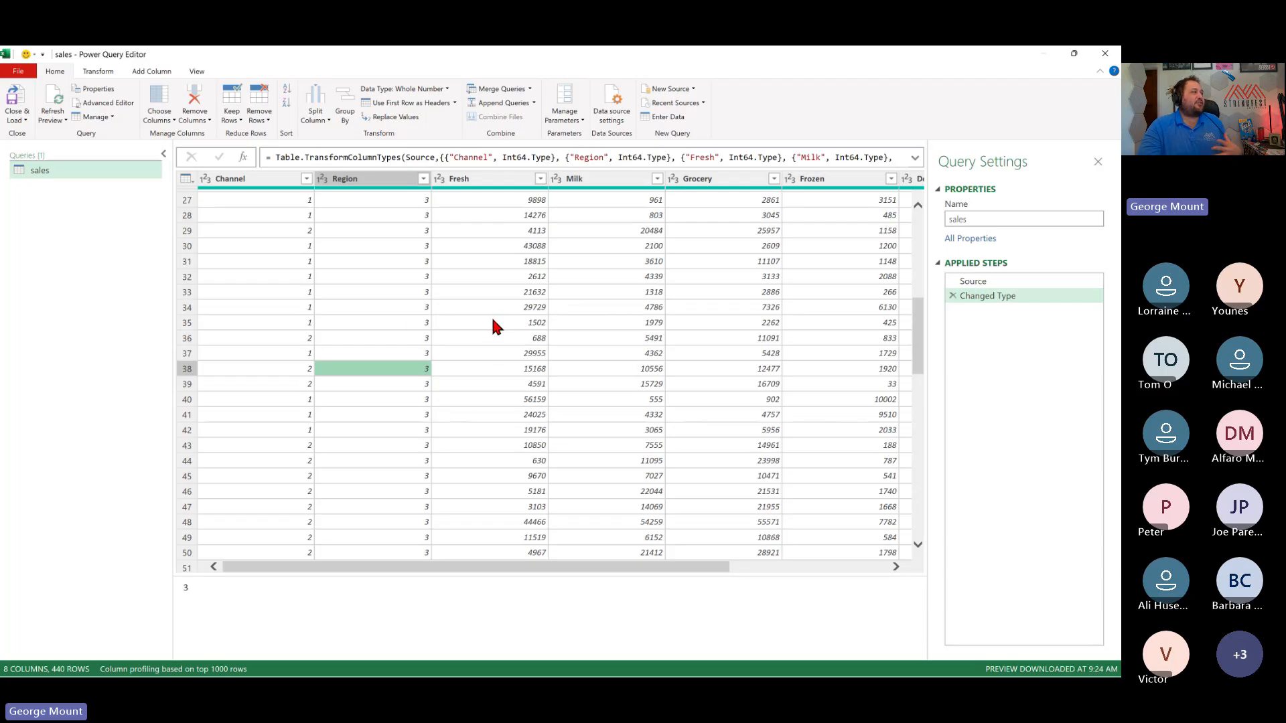
{"action": "left_click", "coordinate": [466, 307]}
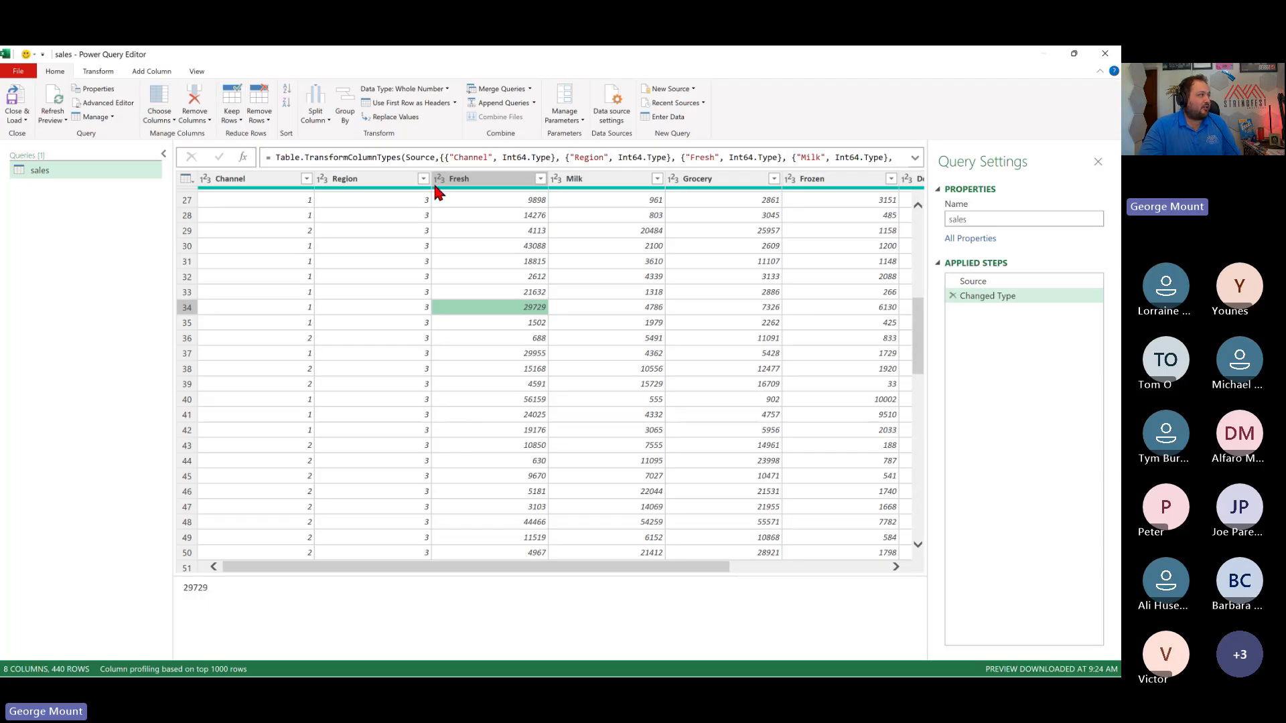
Step: Review the unpivot options offered for the Region column and dismiss them
{"action": "right_click", "coordinate": [385, 180]}
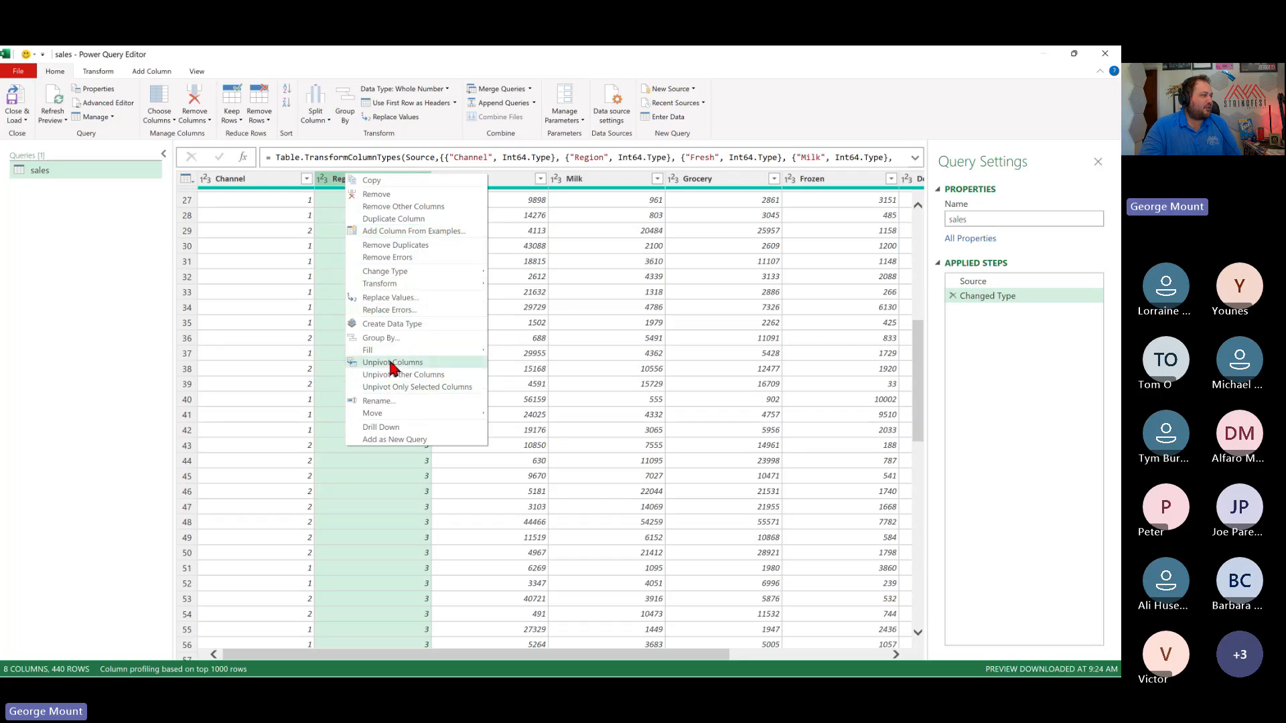
{"action": "left_click", "coordinate": [264, 310]}
{"action": "left_click", "coordinate": [259, 311]}
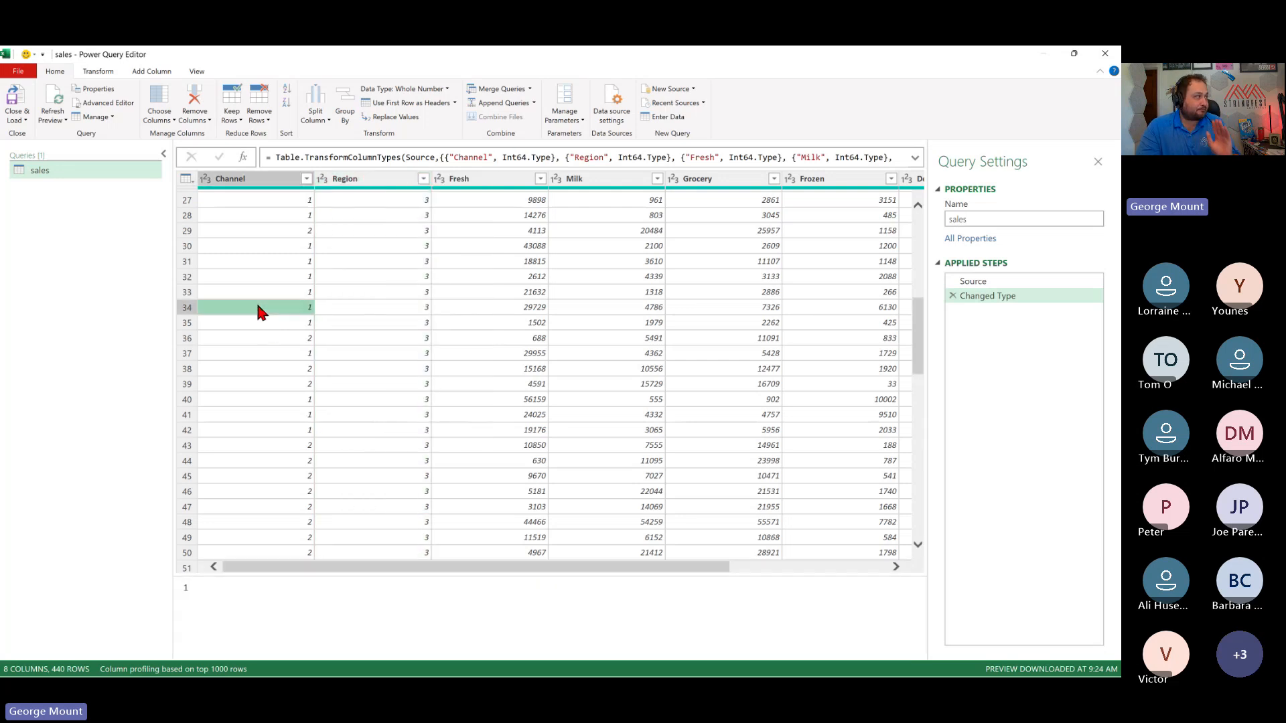
Step: Try unpivoting the other columns around Channel and Region, and delete the resulting applied step
{"action": "left_click", "coordinate": [279, 181]}
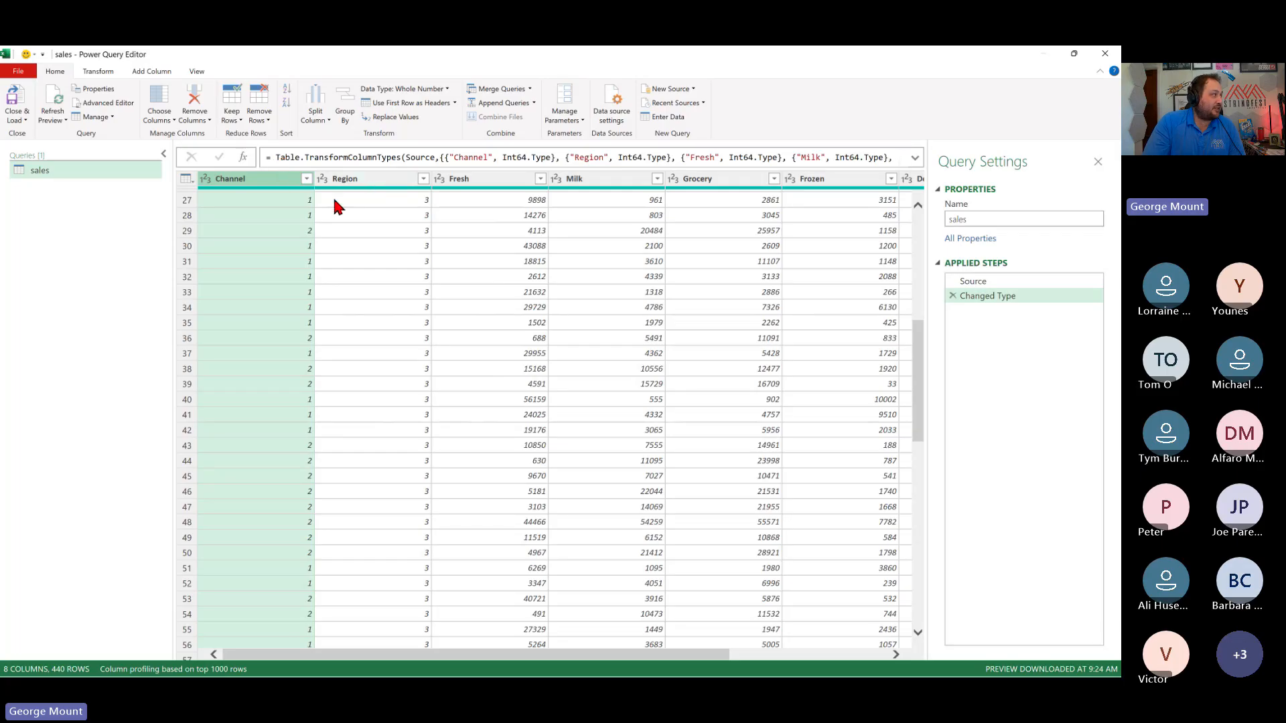
{"action": "left_click", "coordinate": [369, 177], "text": "ctrl"}
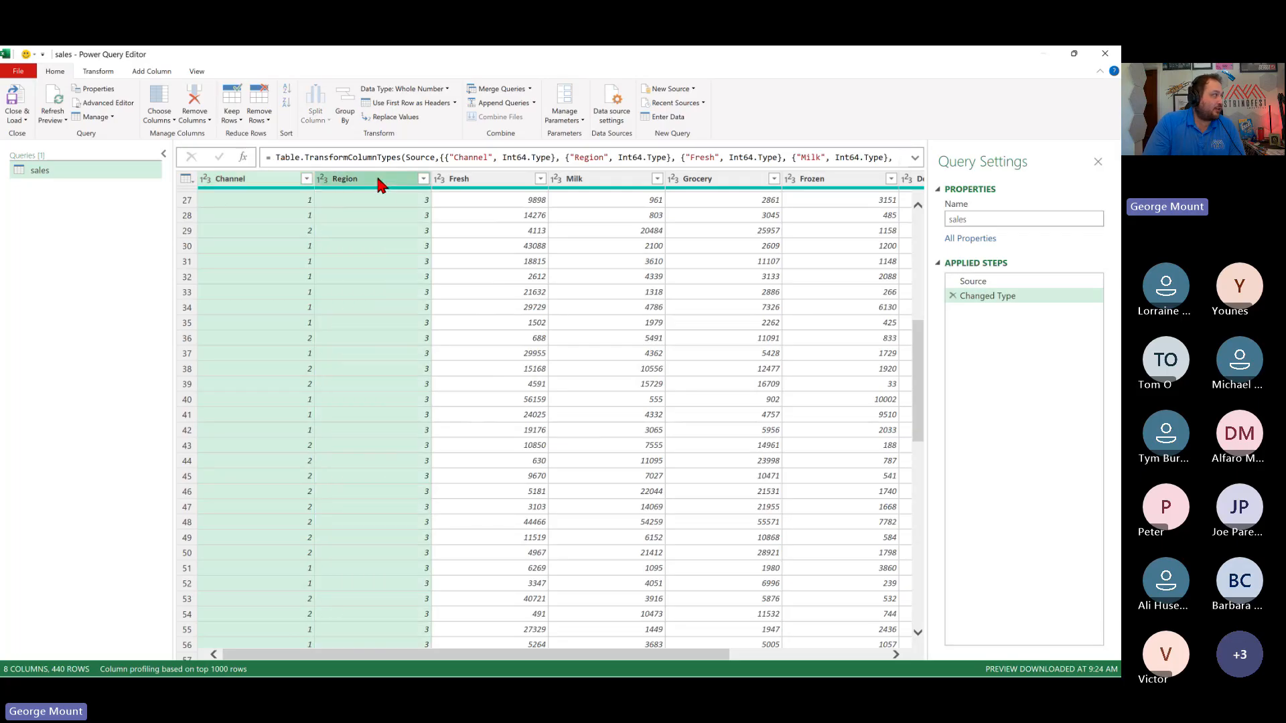
{"action": "right_click", "coordinate": [392, 186]}
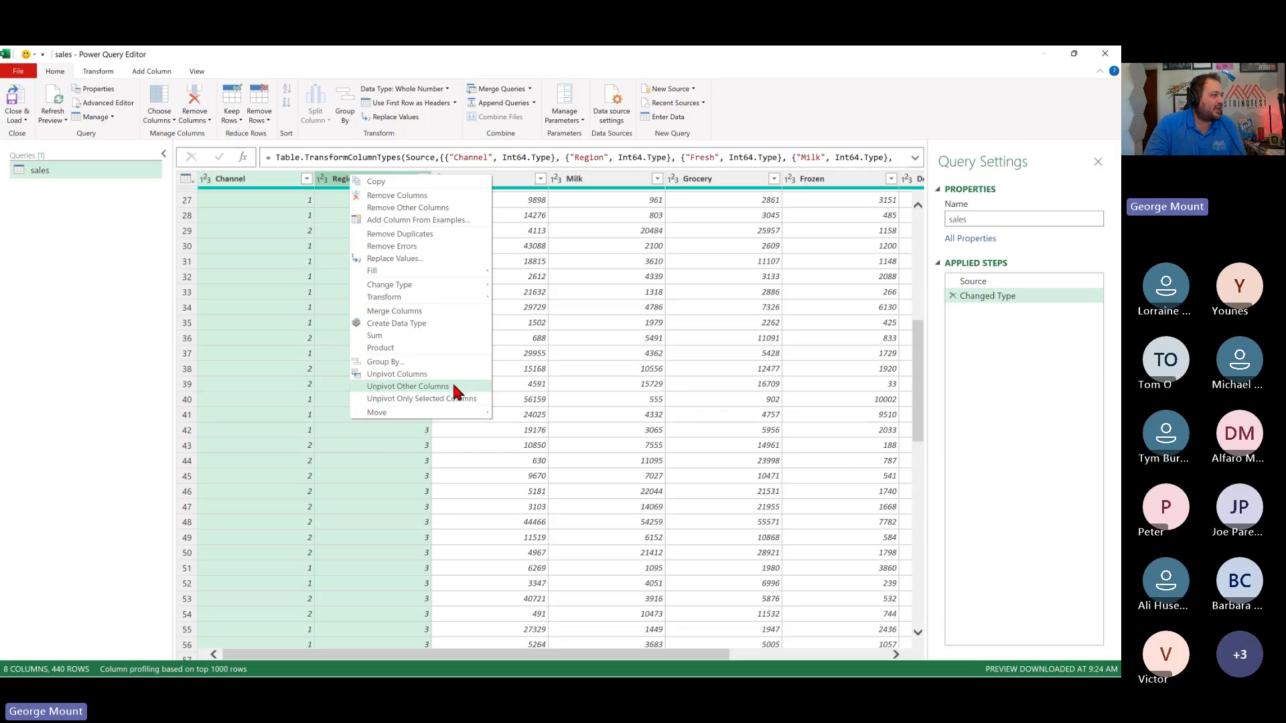
{"action": "left_click", "coordinate": [464, 389]}
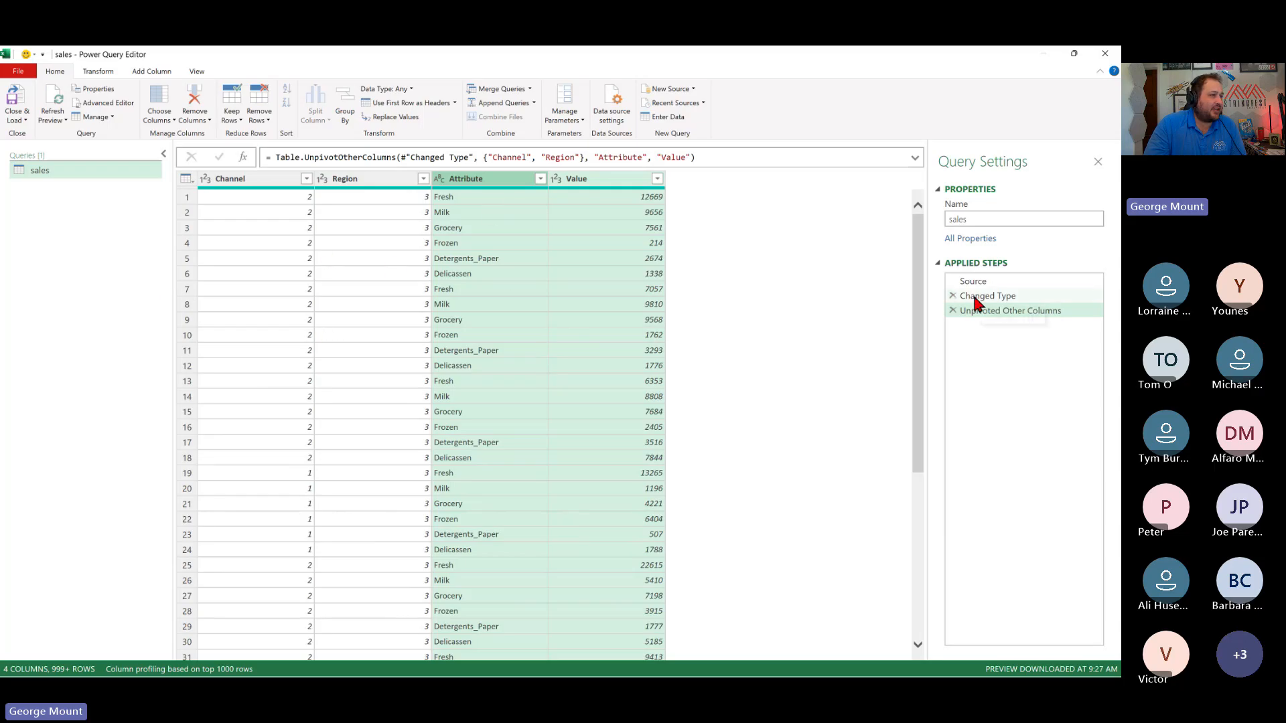
{"action": "left_click", "coordinate": [953, 310]}
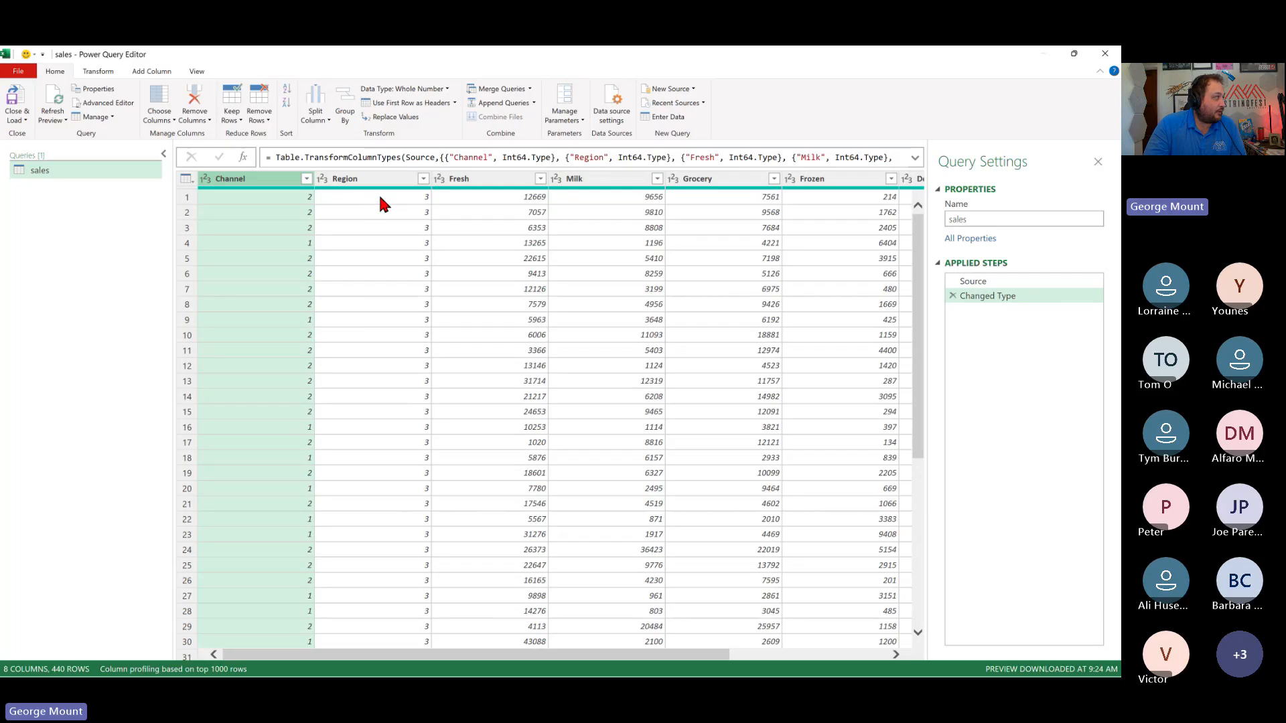
Step: Keep Channel and Region as identifier columns and unpivot all other columns of the sales query
{"action": "left_click", "coordinate": [394, 180], "text": "ctrl"}
{"action": "right_click", "coordinate": [394, 182]}
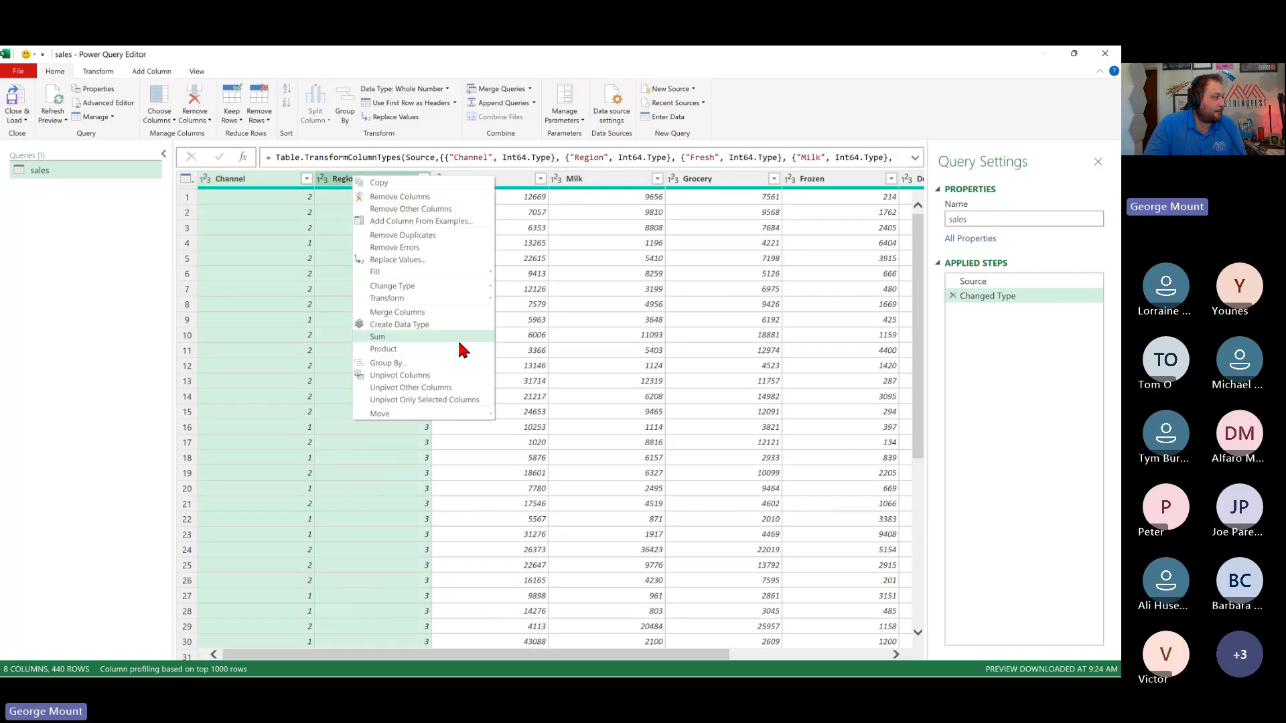
{"action": "left_click", "coordinate": [467, 389]}
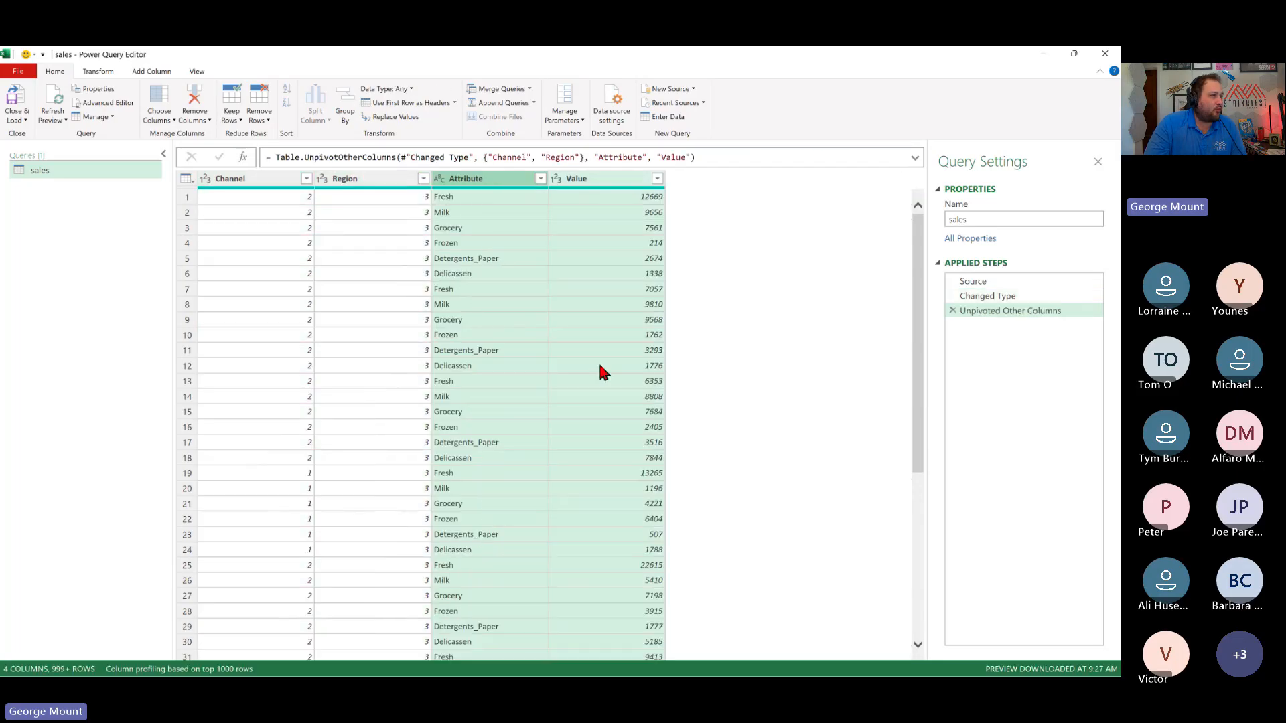
Step: Rename the unpivoted Attribute column as Department
{"action": "double_click", "coordinate": [503, 178]}
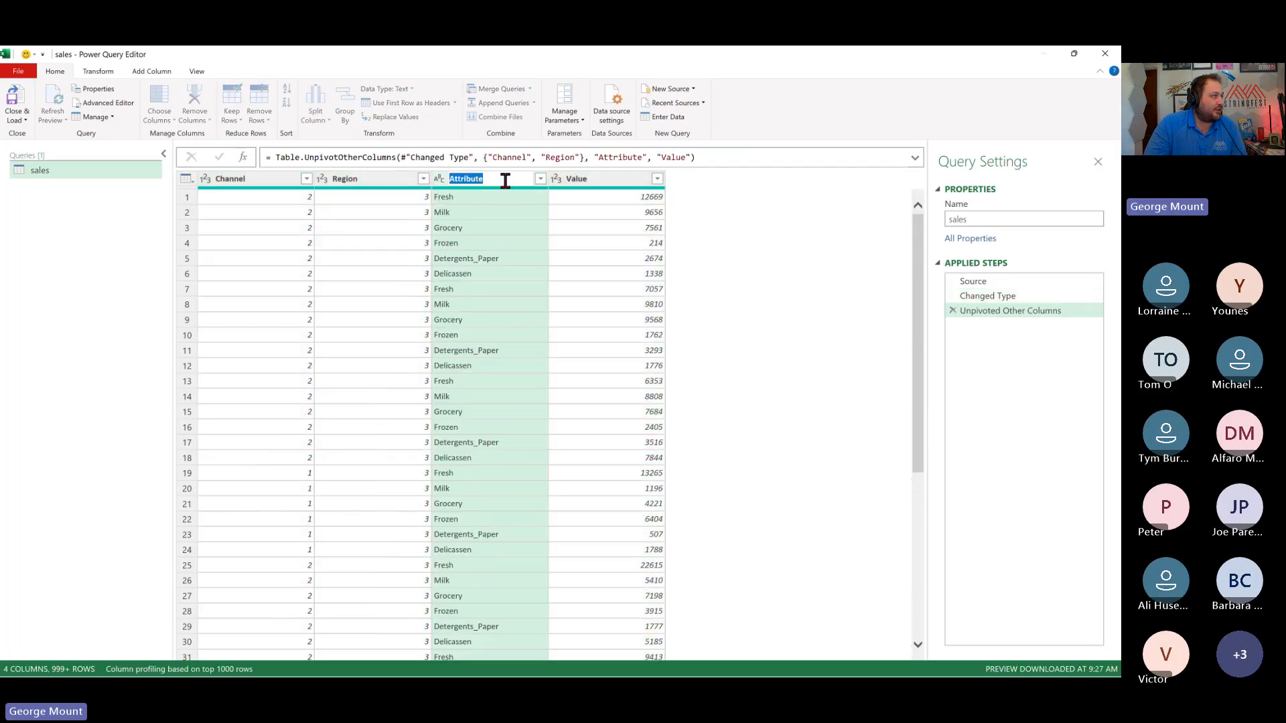
{"action": "left_click", "coordinate": [504, 176]}
{"action": "double_click", "coordinate": [504, 175]}
{"action": "double_click", "coordinate": [611, 178]}
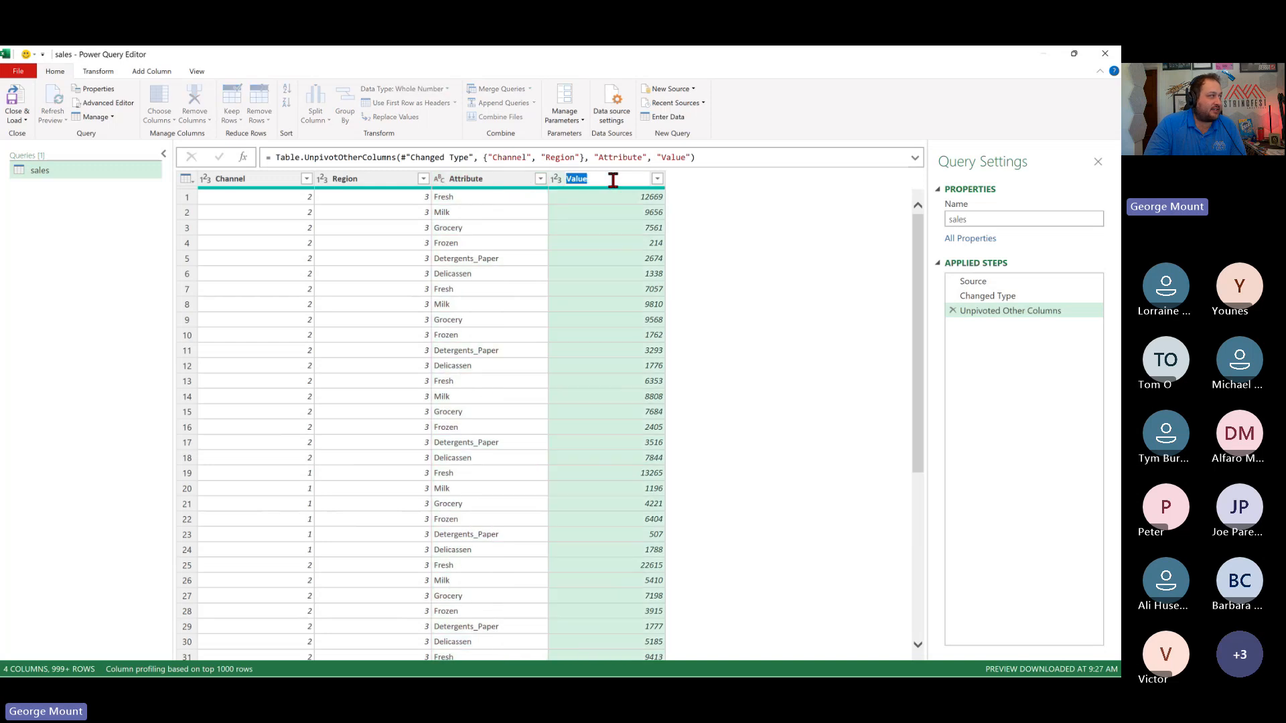
{"action": "double_click", "coordinate": [489, 179]}
{"action": "type", "text": "Department"}
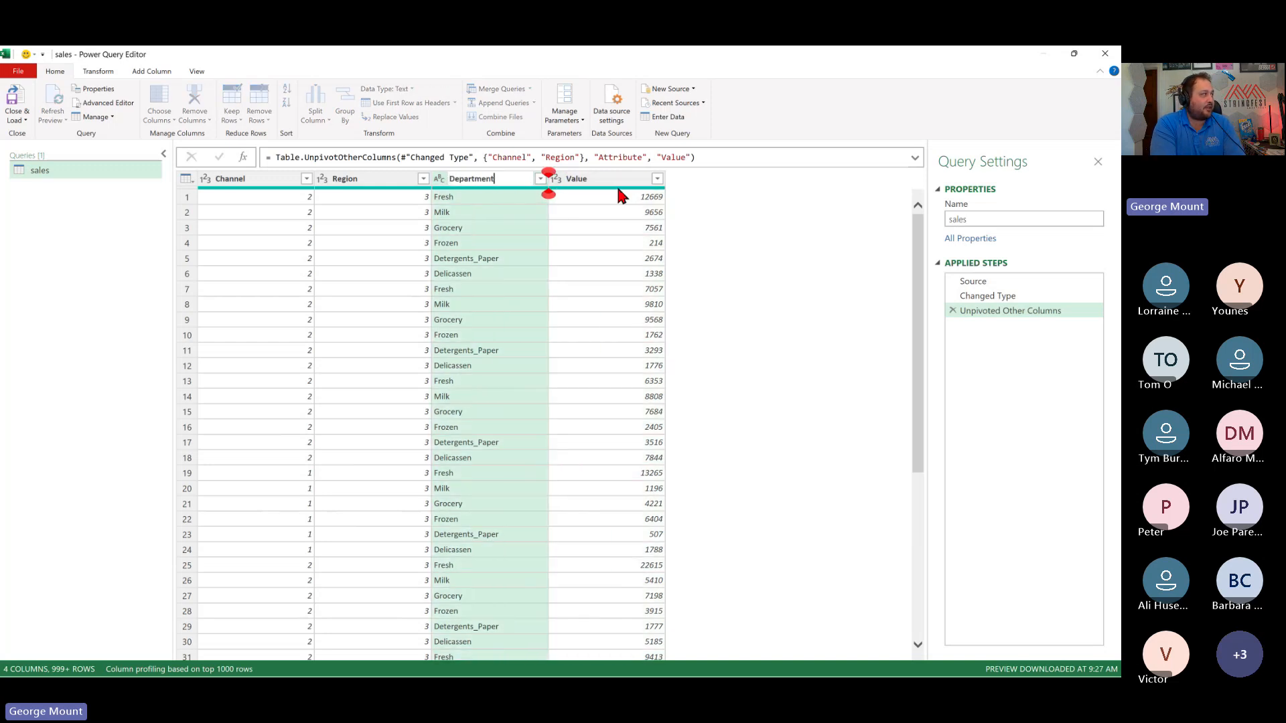
{"action": "key", "text": "Return"}
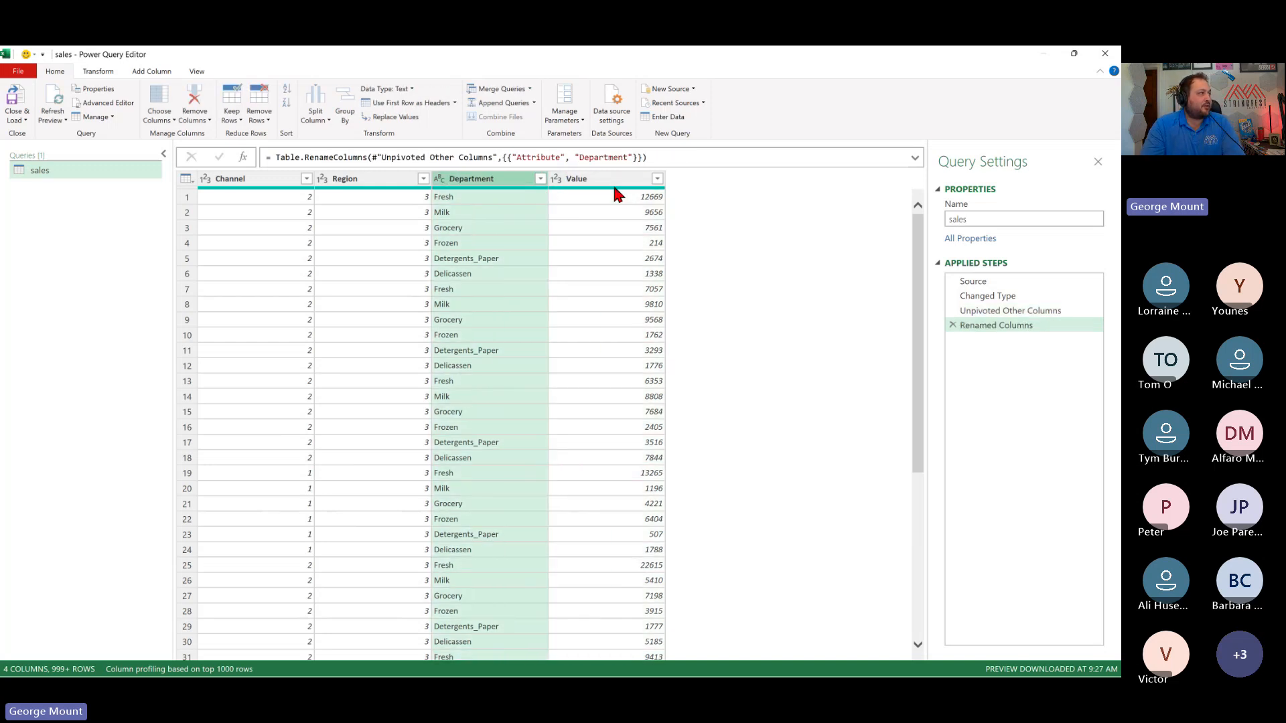
Step: Rename the unpivoted Value column as Sales
{"action": "double_click", "coordinate": [616, 177]}
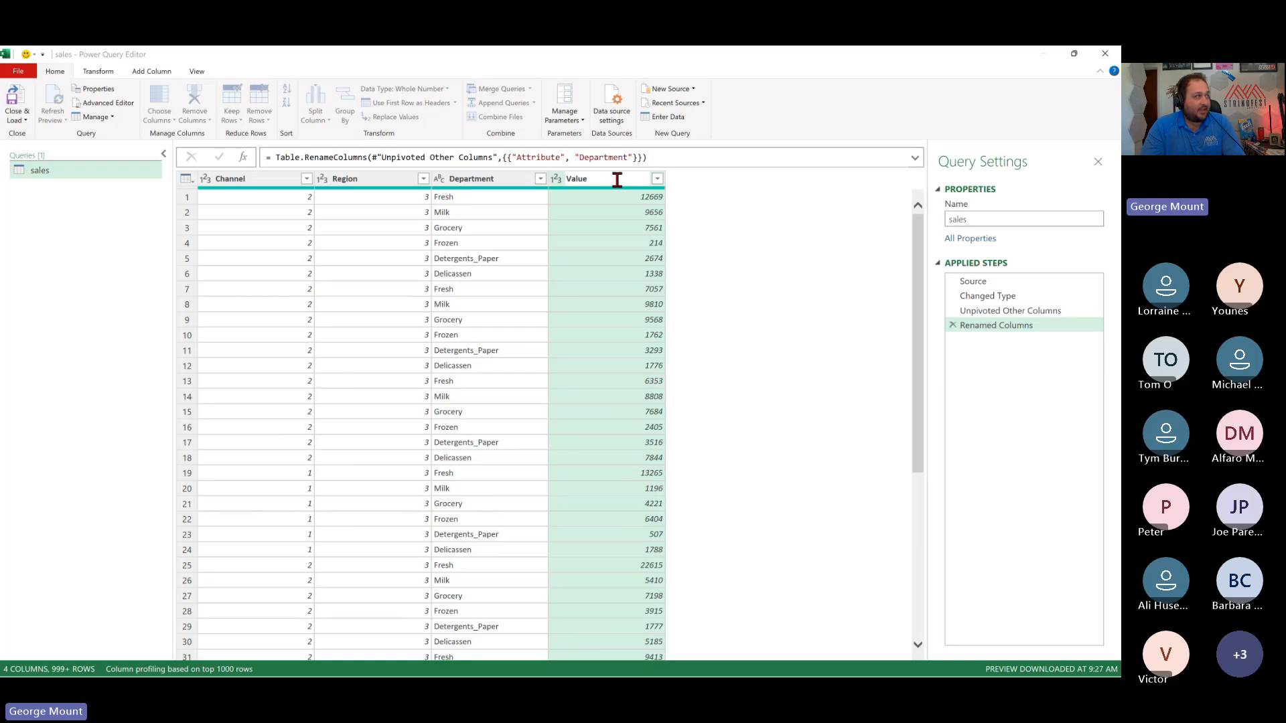
{"action": "left_click", "coordinate": [617, 180]}
{"action": "type", "text": "S"}
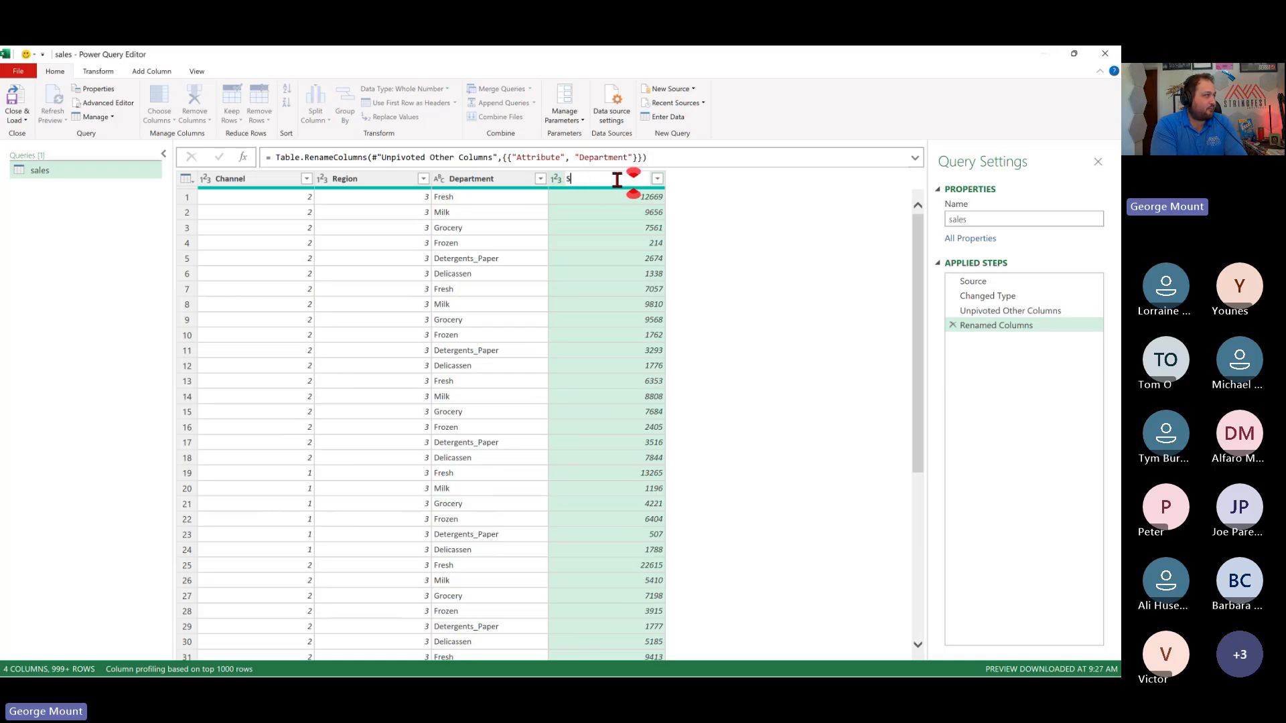
{"action": "type", "text": "ales"}
{"action": "key", "text": "Return"}
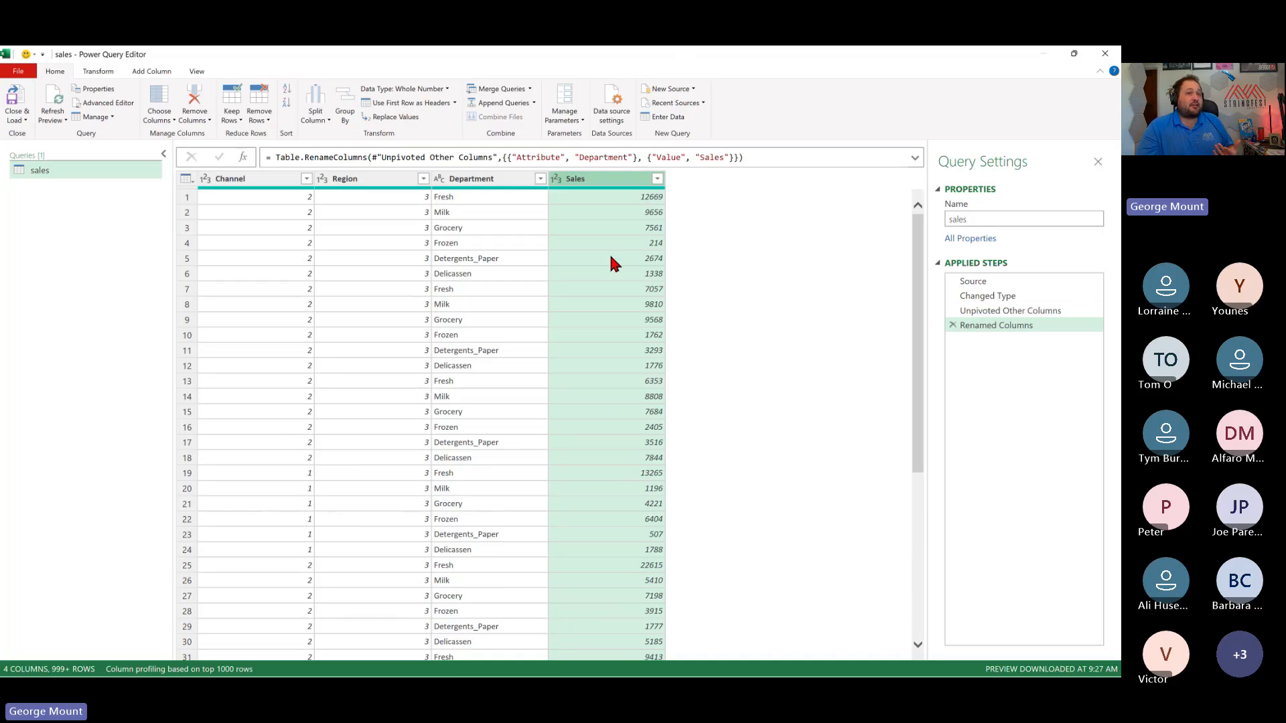
Step: Review the sales query at each applied step, from Source through Renamed Columns, ending on the last step
{"action": "left_click", "coordinate": [1010, 282]}
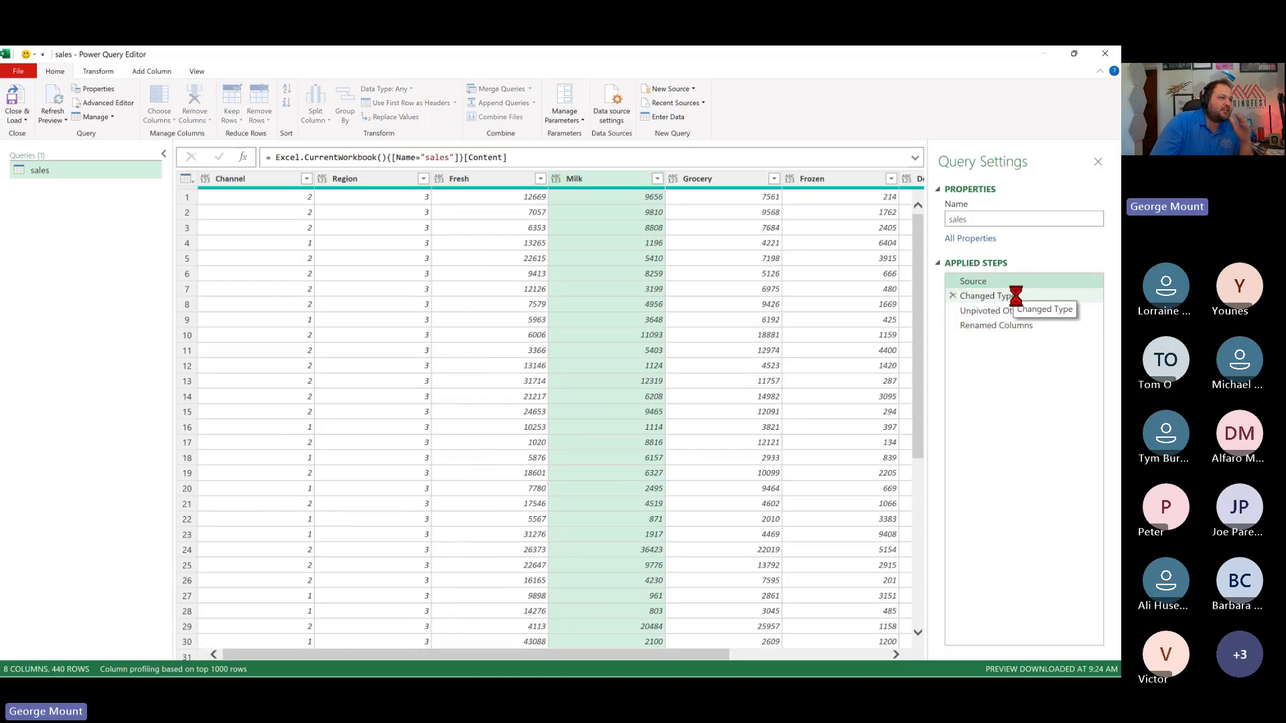
{"action": "left_click", "coordinate": [1016, 297]}
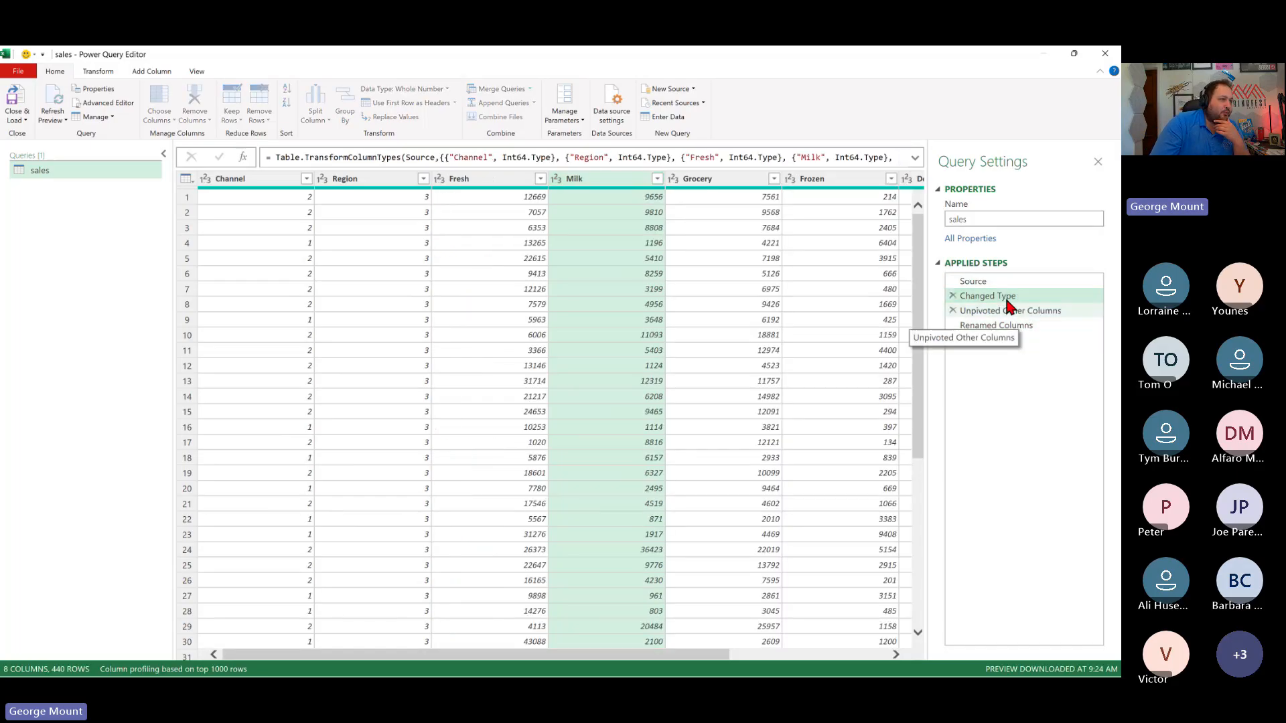
{"action": "left_click", "coordinate": [1008, 311]}
{"action": "left_click", "coordinate": [1022, 327]}
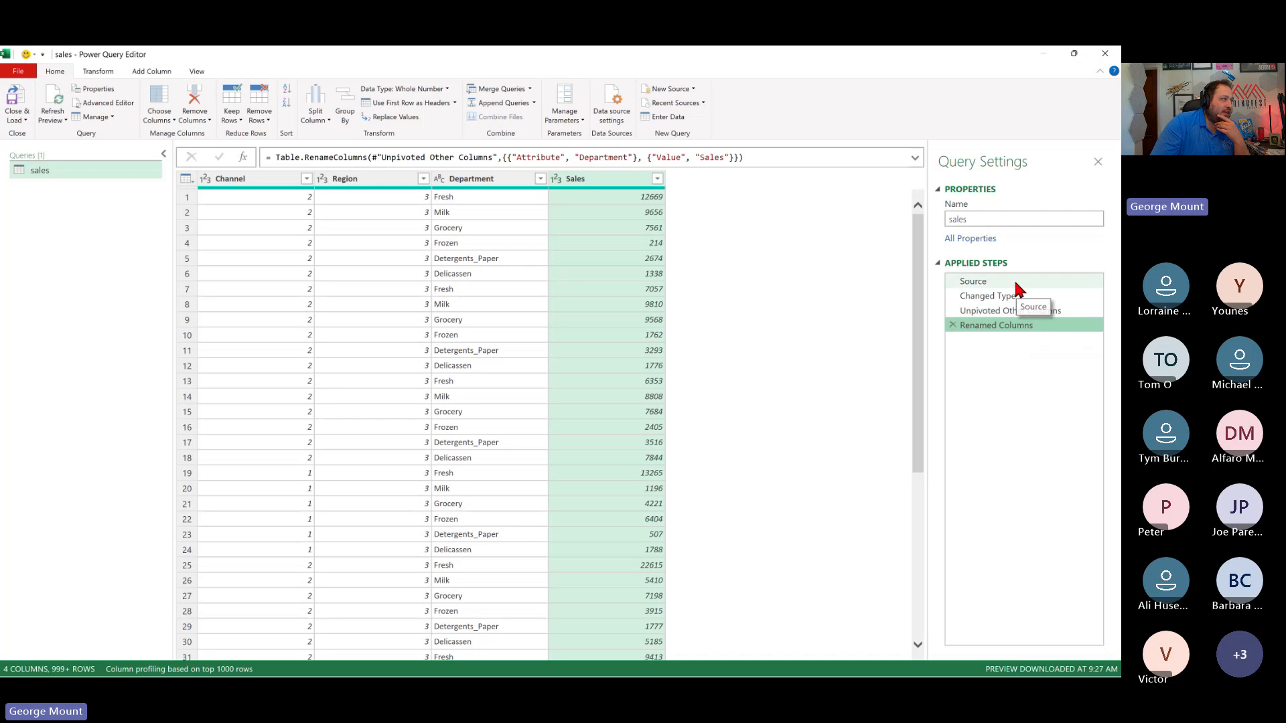
{"action": "left_click", "coordinate": [1014, 280]}
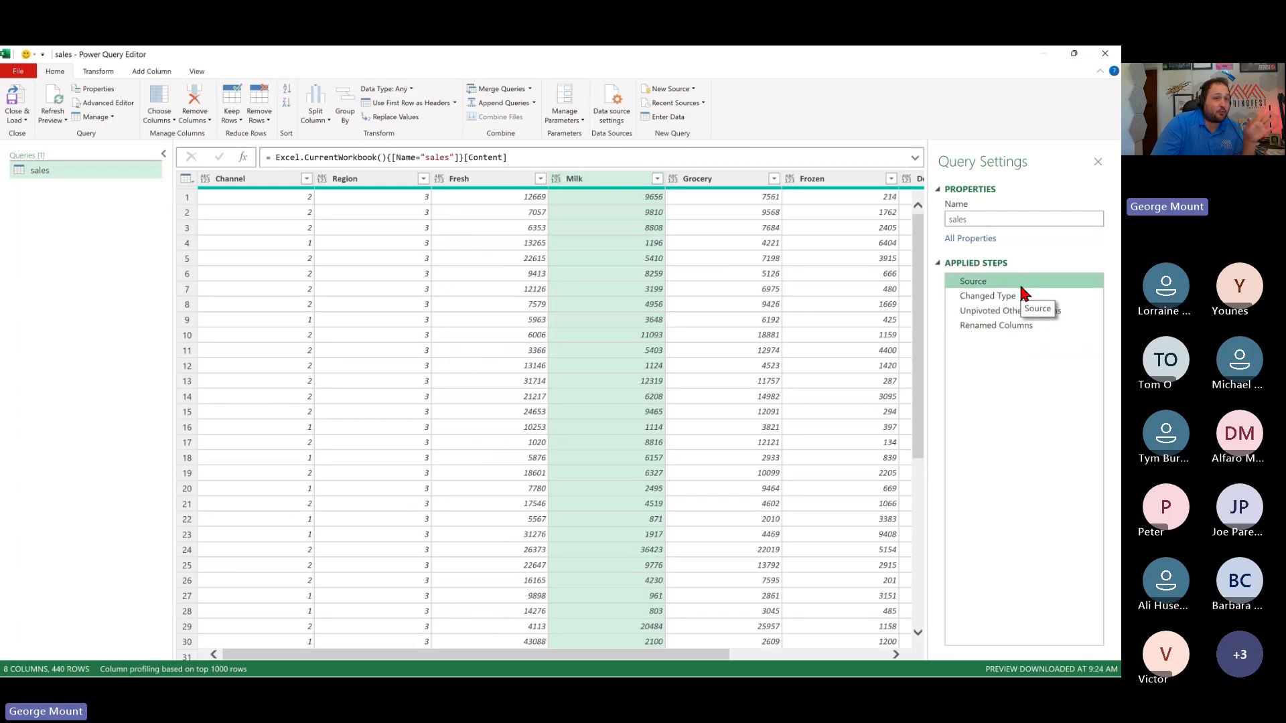
{"action": "left_click", "coordinate": [1030, 328]}
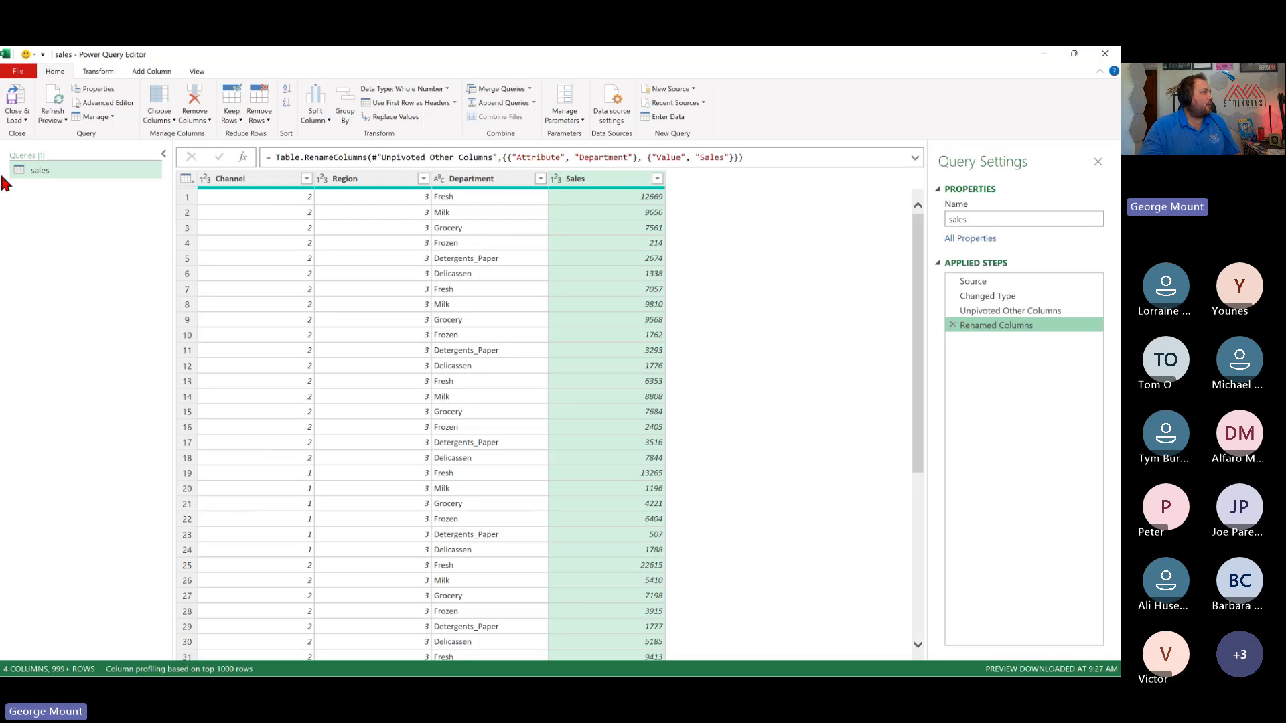
Step: Close the query editor and load the sales query as a table on a new worksheet, adding it to the Data Model
{"action": "left_click", "coordinate": [17, 120]}
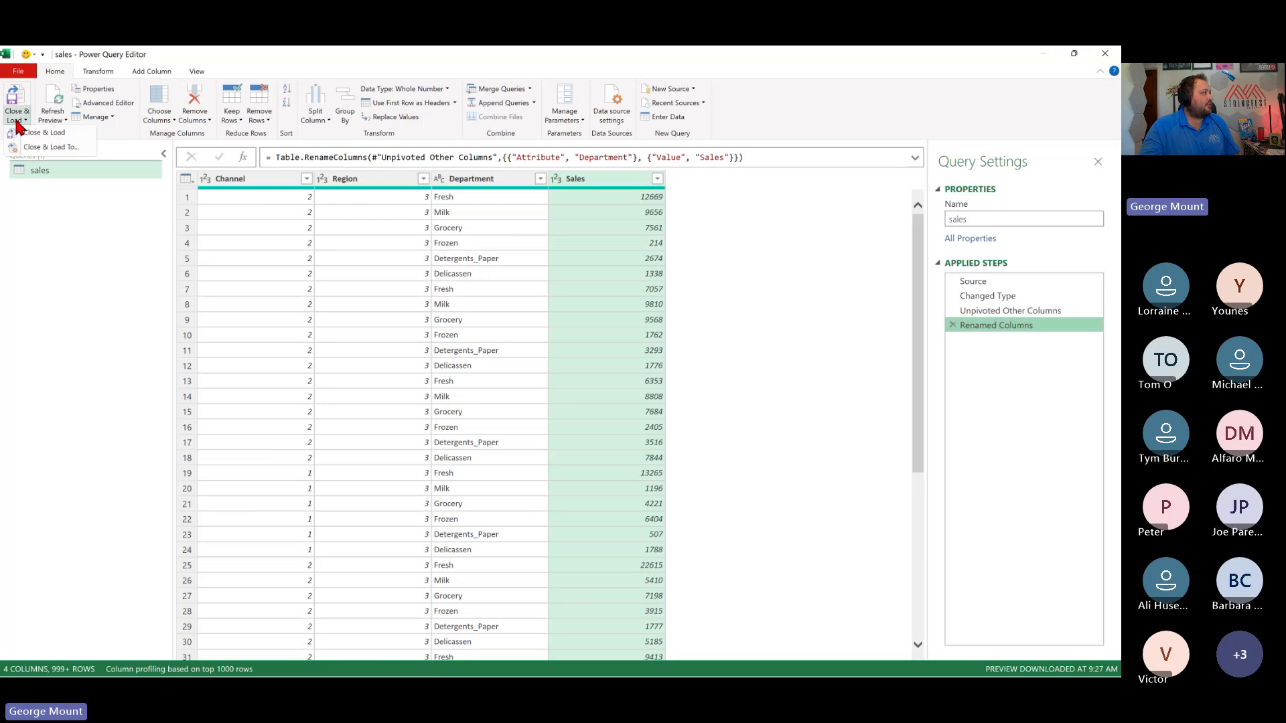
{"action": "left_click", "coordinate": [70, 148]}
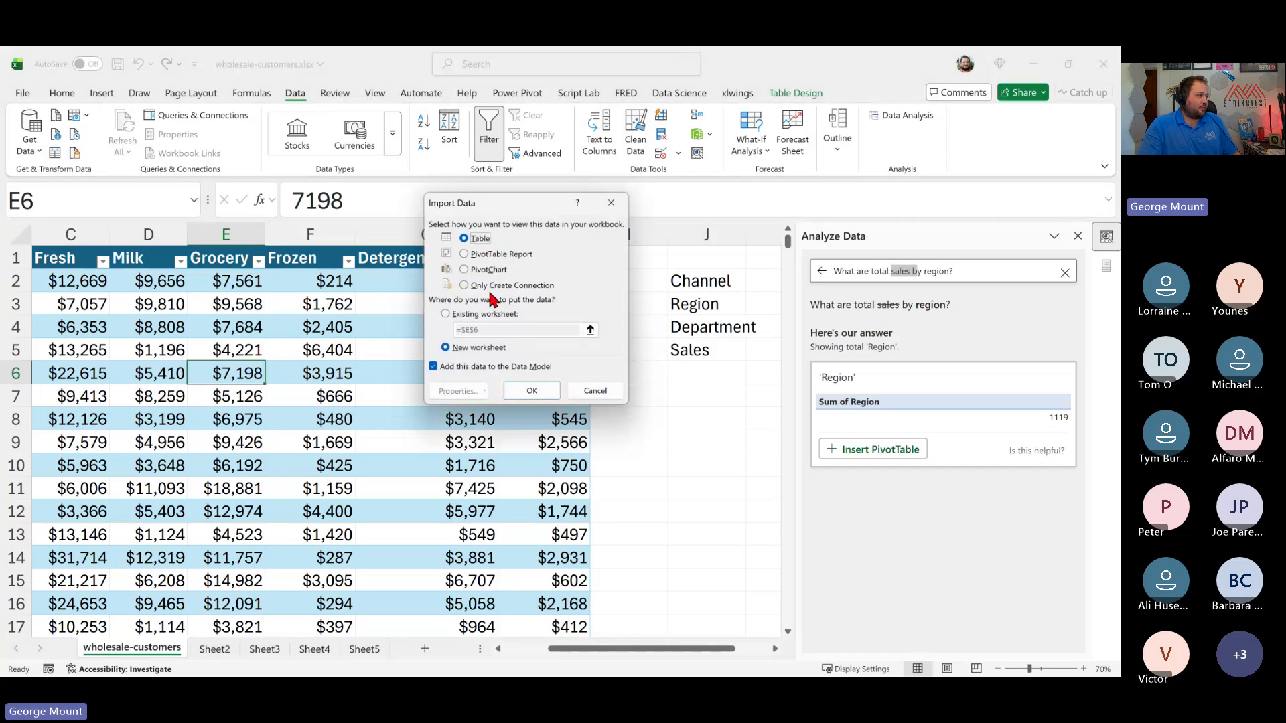
{"action": "left_click", "coordinate": [544, 391]}
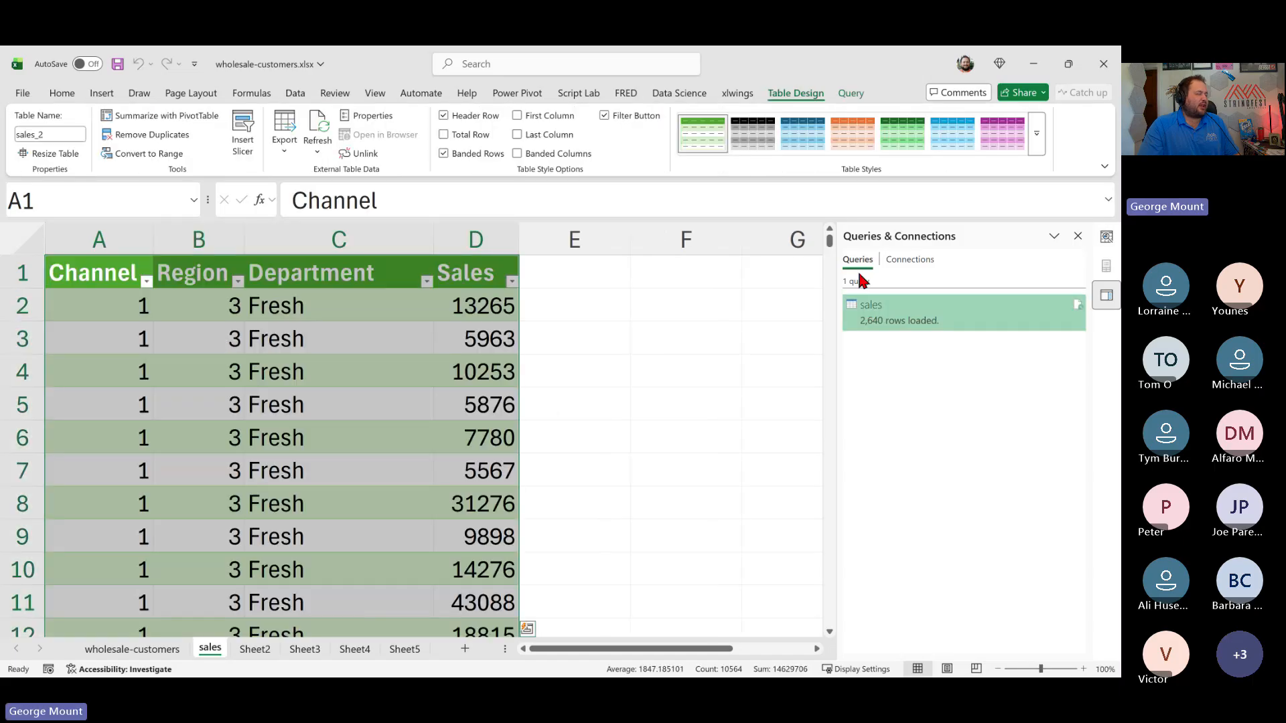
Step: Show the workbook's queries and connections, preview the loaded sales query, and review its Edit option
{"action": "left_click", "coordinate": [299, 95]}
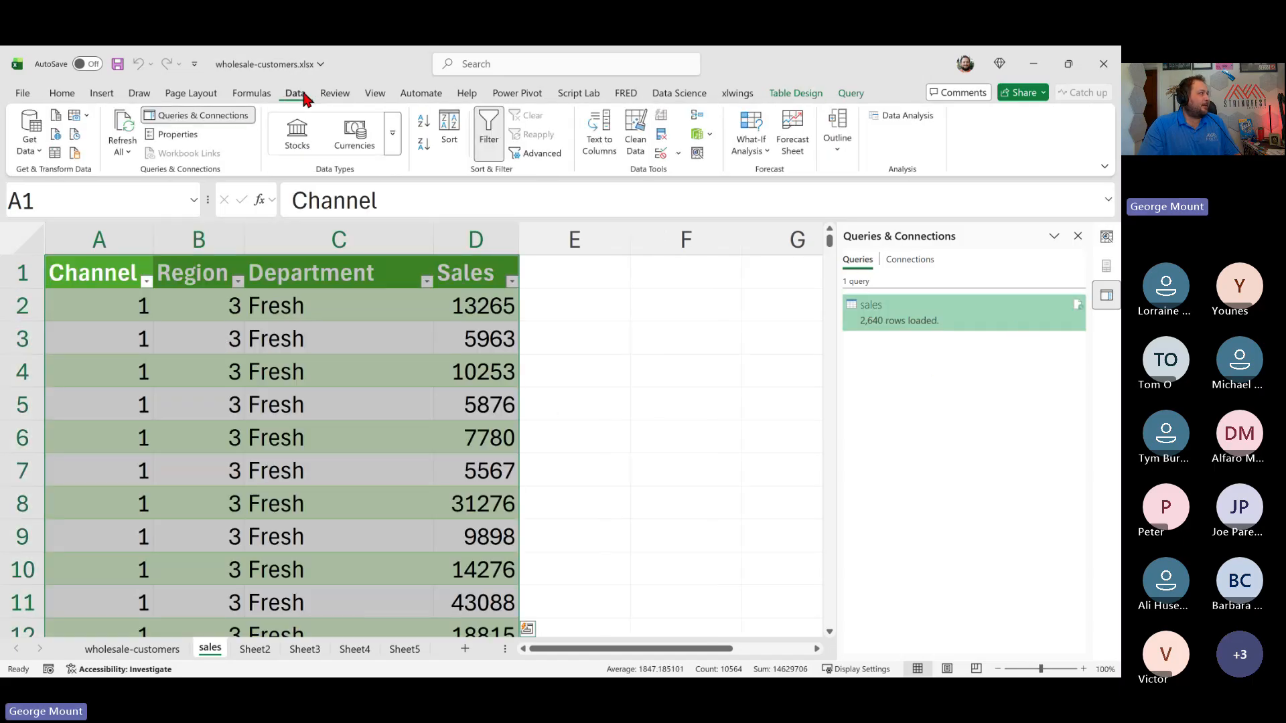
{"action": "left_click", "coordinate": [225, 116]}
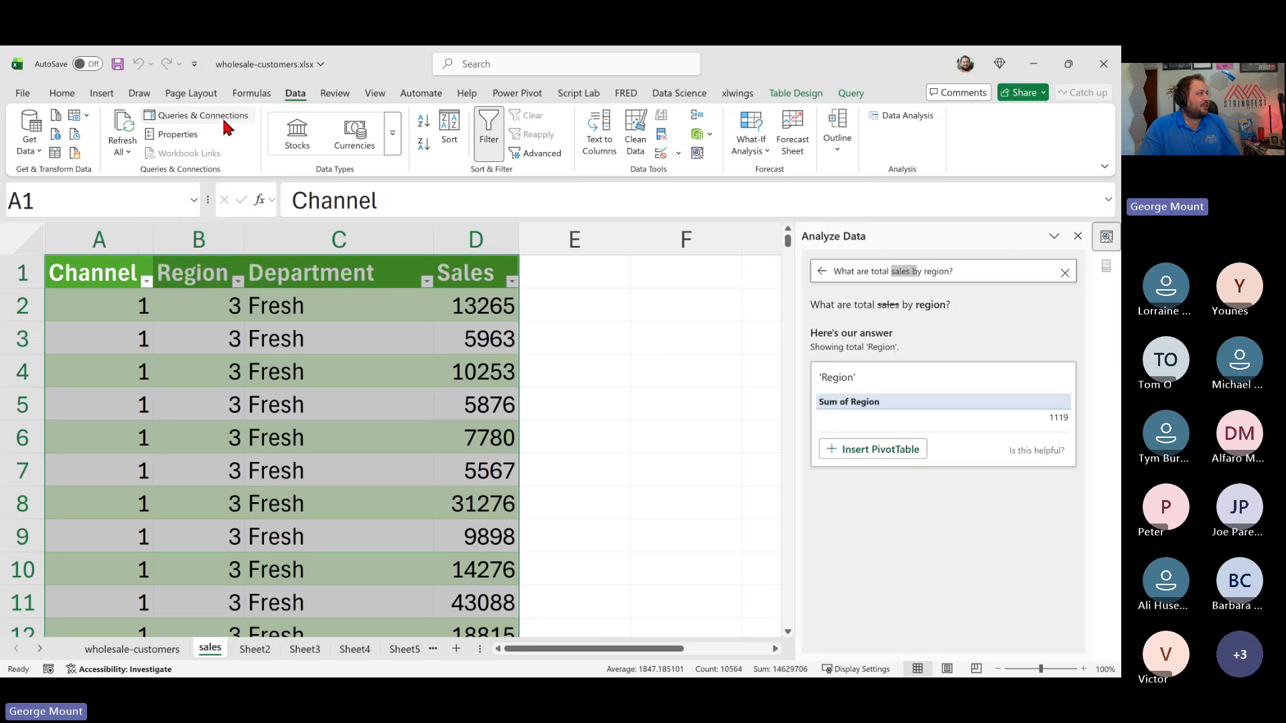
{"action": "left_click", "coordinate": [221, 115]}
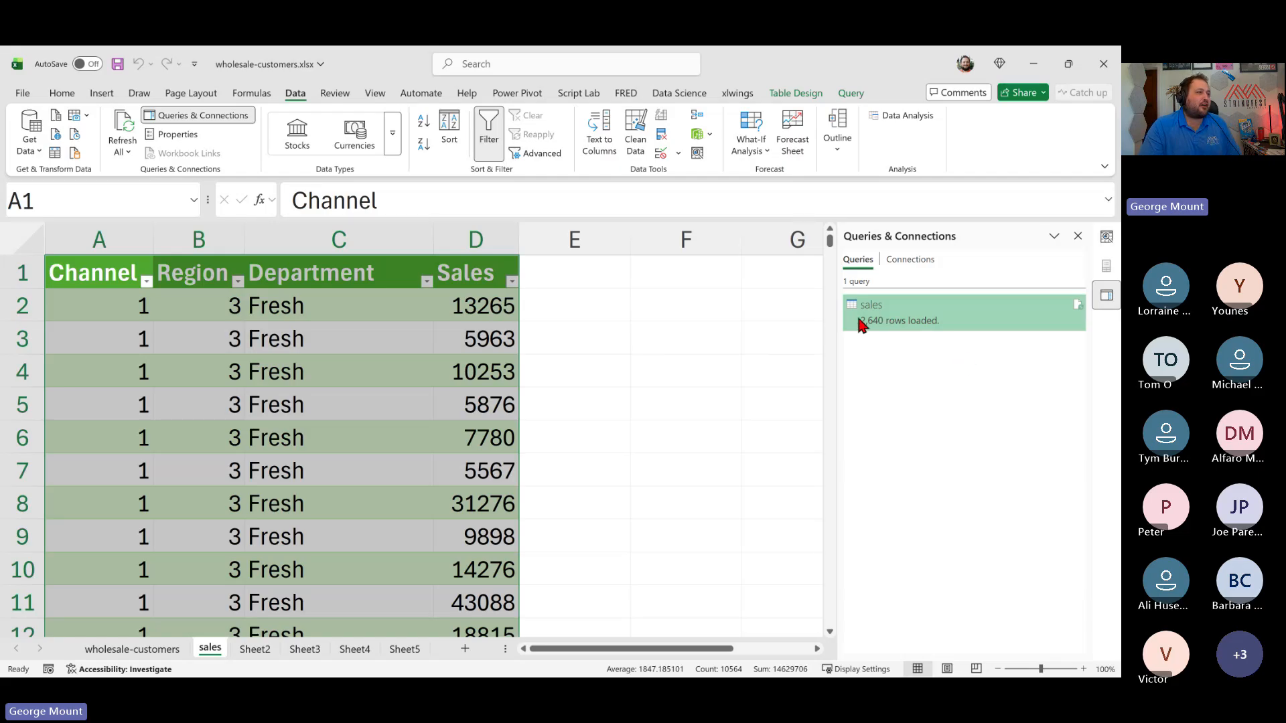
{"action": "mouse_move", "coordinate": [880, 320]}
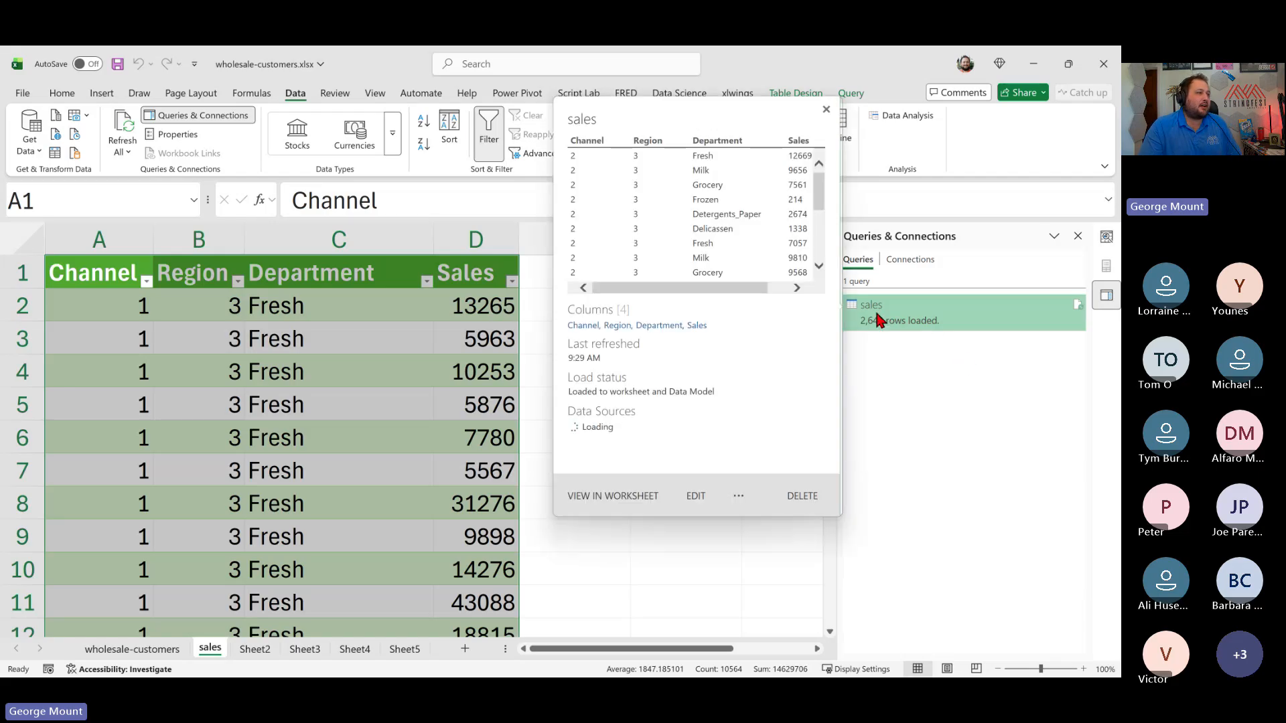
{"action": "right_click", "coordinate": [911, 316]}
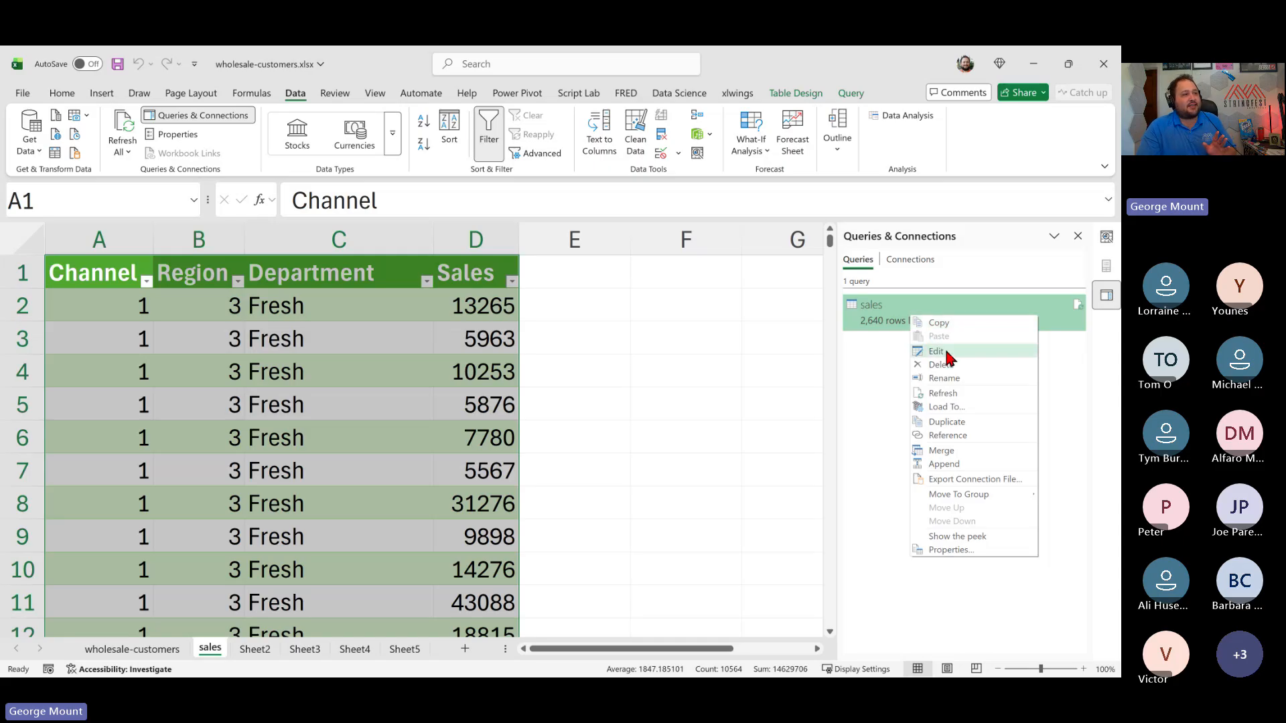
{"action": "left_click", "coordinate": [950, 354]}
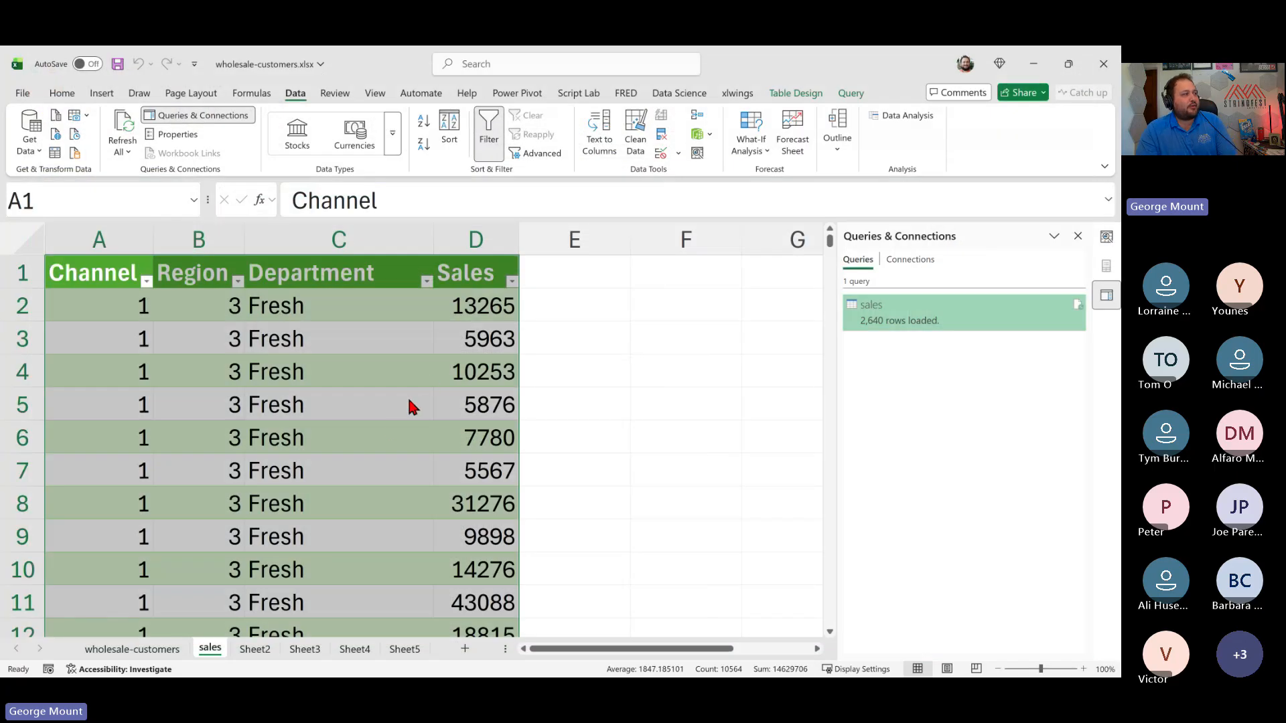
Step: Run Analyze Data on the unpivoted sales table and look through its suggested insights
{"action": "left_click", "coordinate": [574, 337]}
{"action": "scroll", "coordinate": [333, 379], "scroll_direction": "down", "scroll_amount": 3}
{"action": "left_click", "coordinate": [197, 340]}
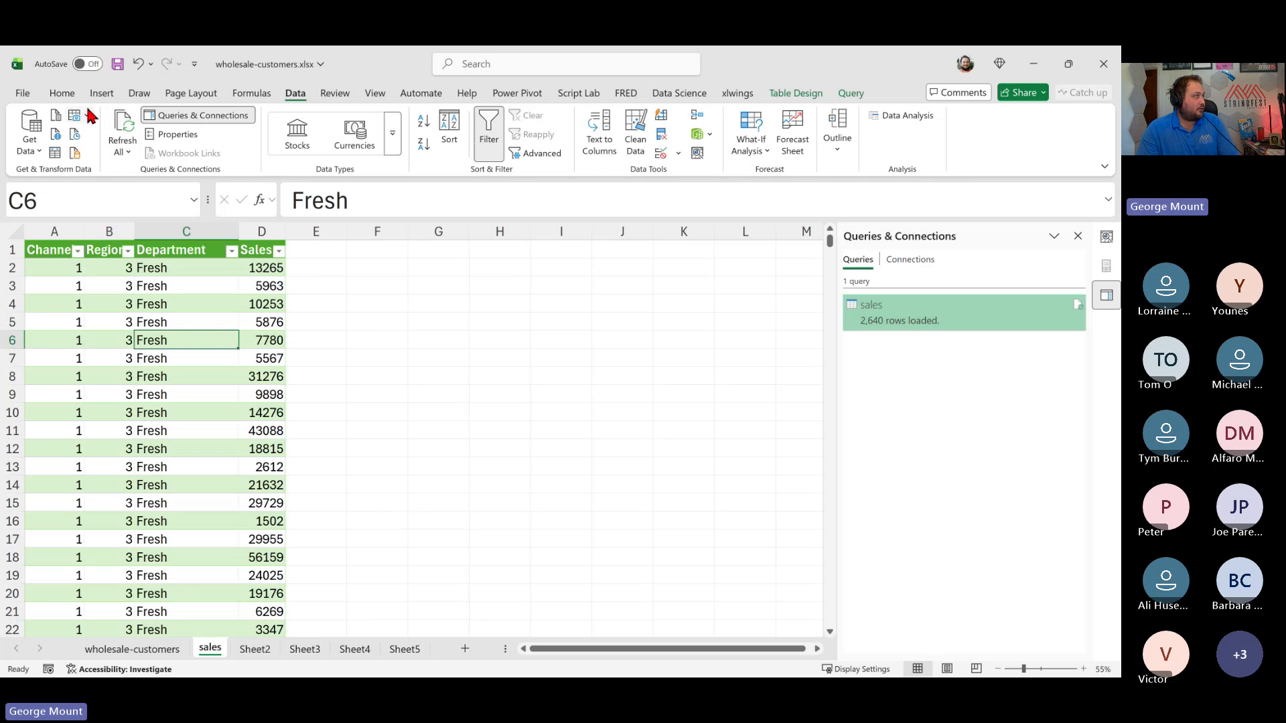
{"action": "left_click", "coordinate": [697, 153]}
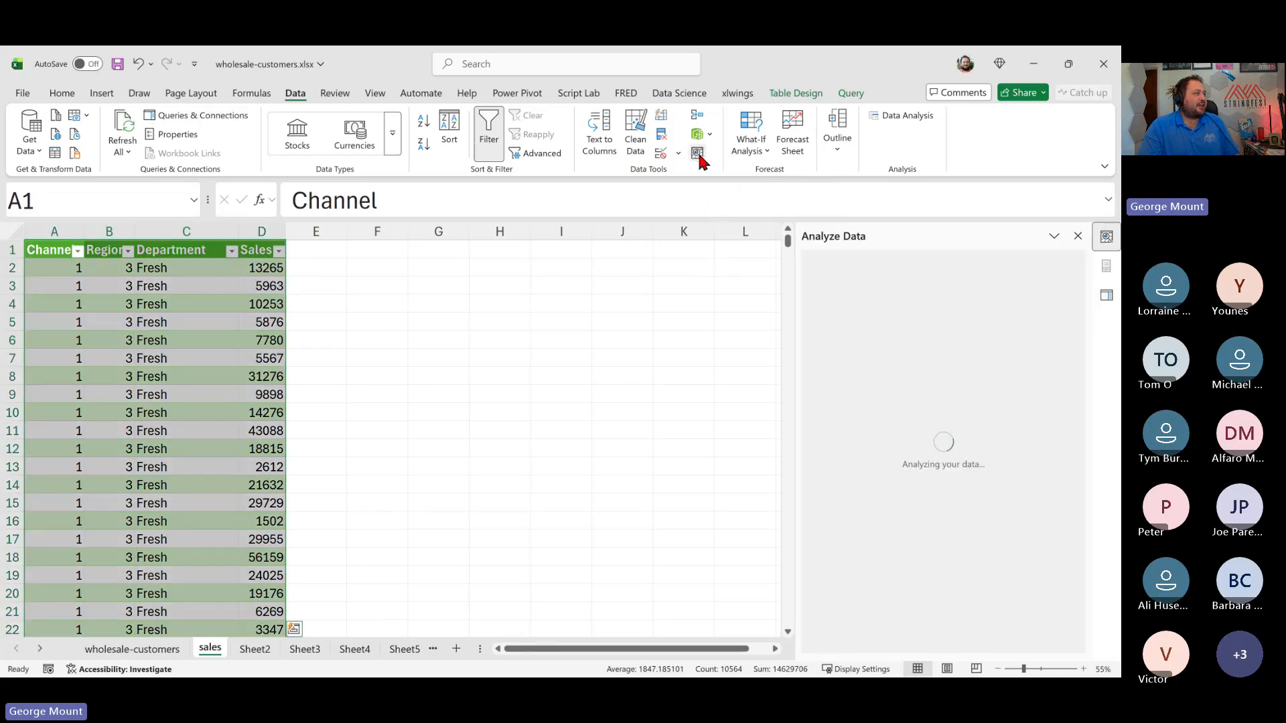
{"action": "left_click", "coordinate": [698, 156]}
{"action": "left_click", "coordinate": [230, 334]}
{"action": "left_click", "coordinate": [230, 333]}
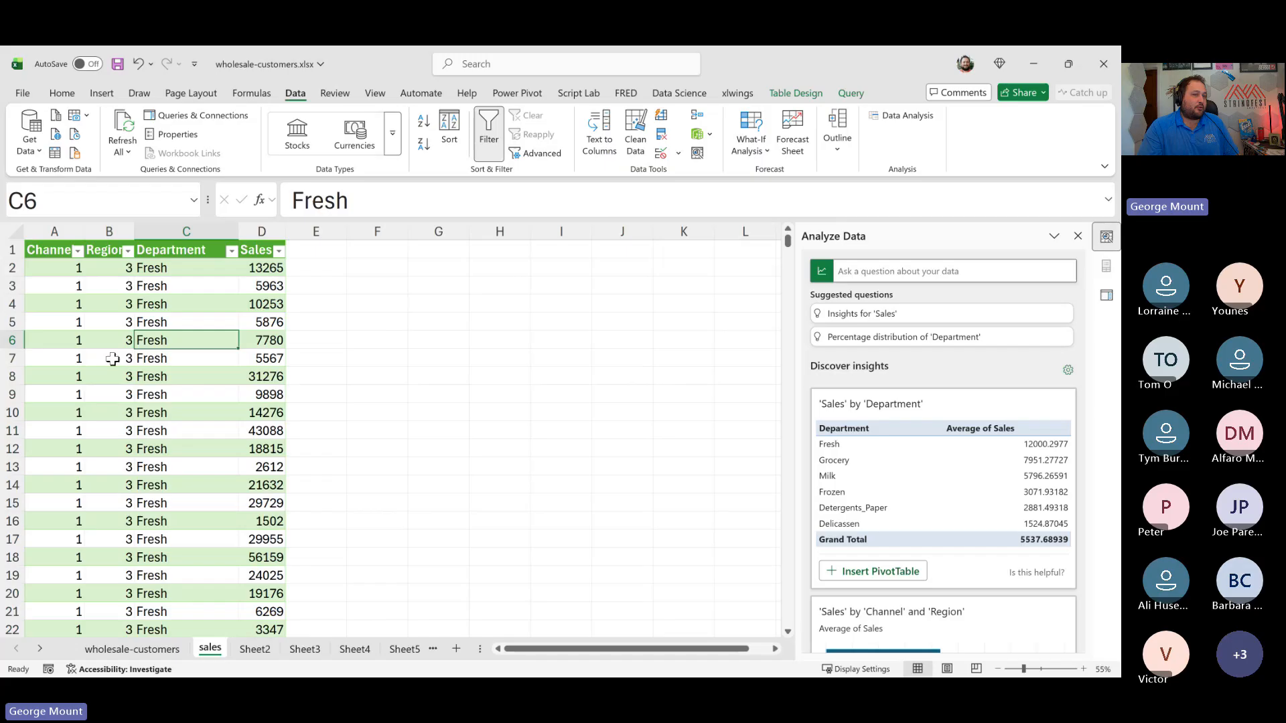
{"action": "left_click", "coordinate": [185, 394]}
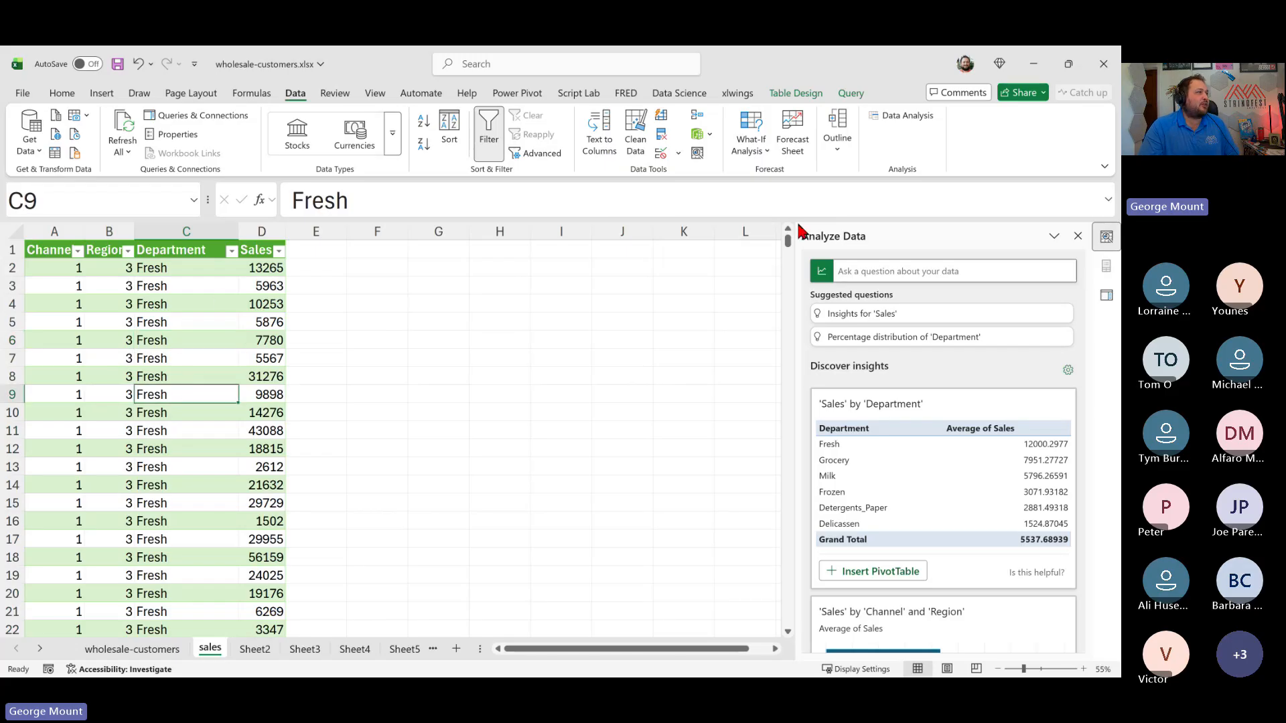
{"action": "left_click", "coordinate": [698, 158]}
{"action": "scroll", "coordinate": [916, 482], "scroll_direction": "down", "scroll_amount": 5}
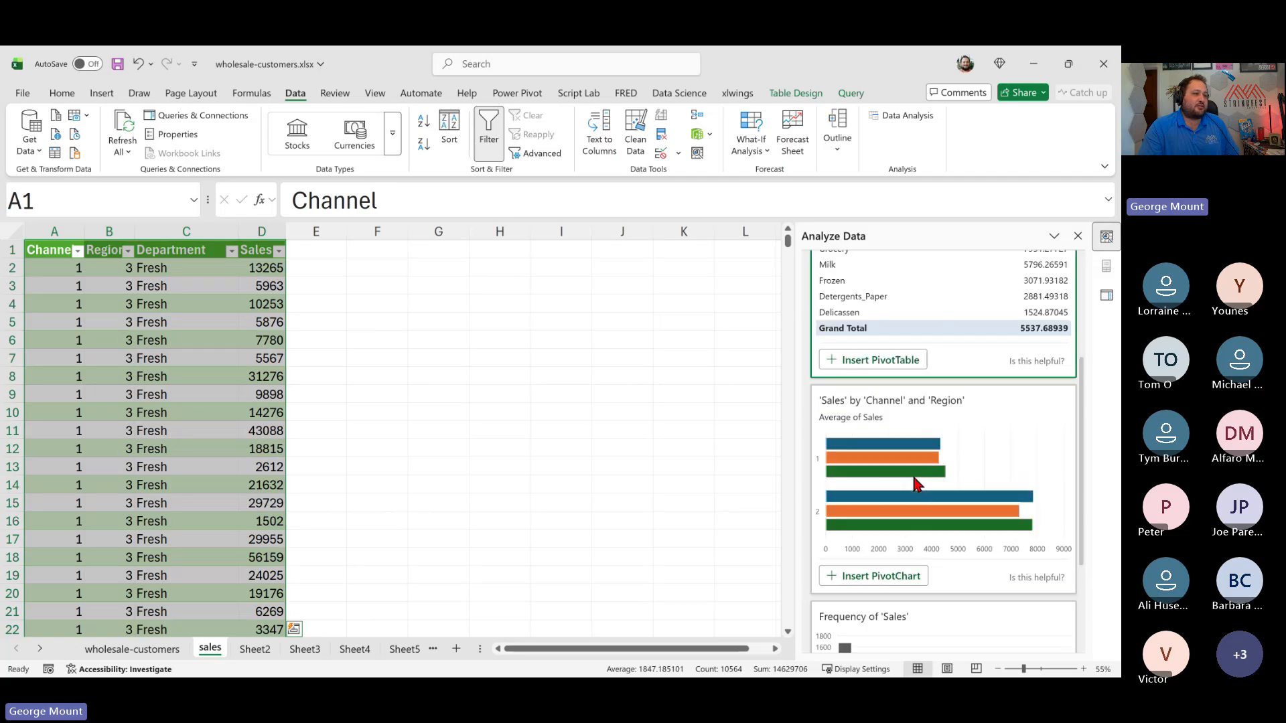
{"action": "scroll", "coordinate": [935, 517], "scroll_direction": "up", "scroll_amount": 5}
Step: Ask Analyze Data the question "Total sales by region"
{"action": "left_click", "coordinate": [890, 271]}
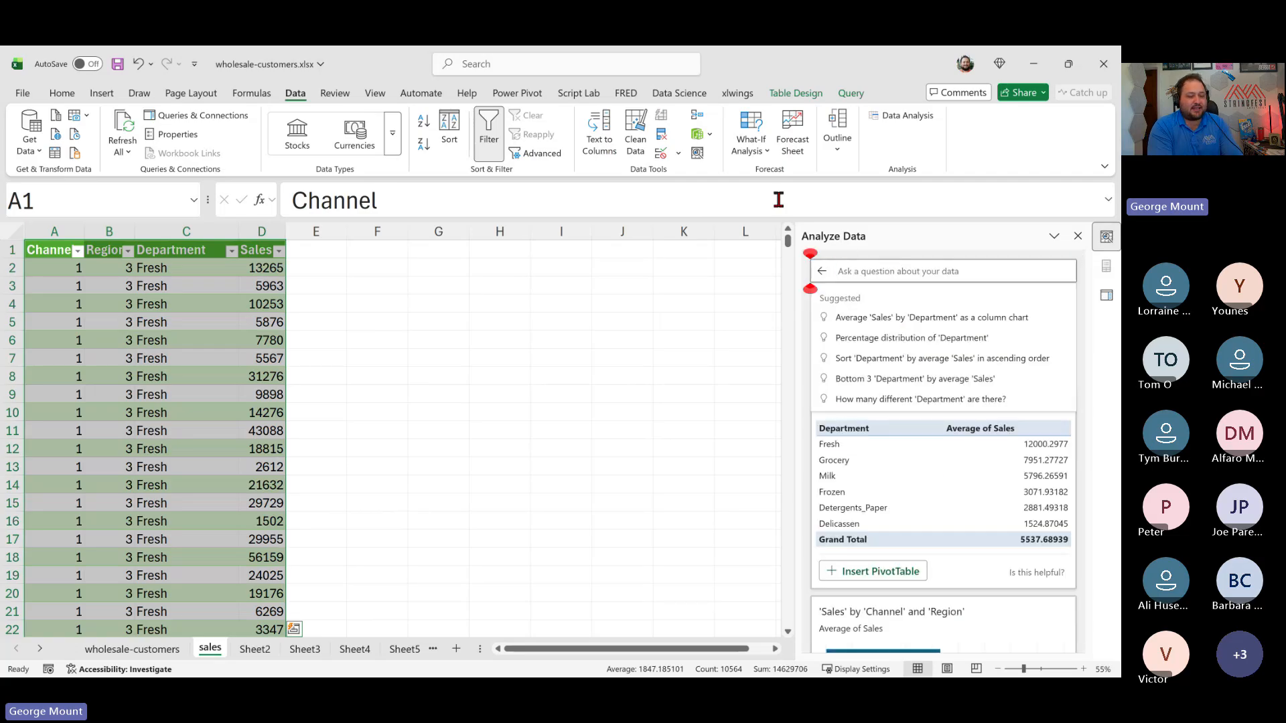
{"action": "type", "text": "Total sales byu"}
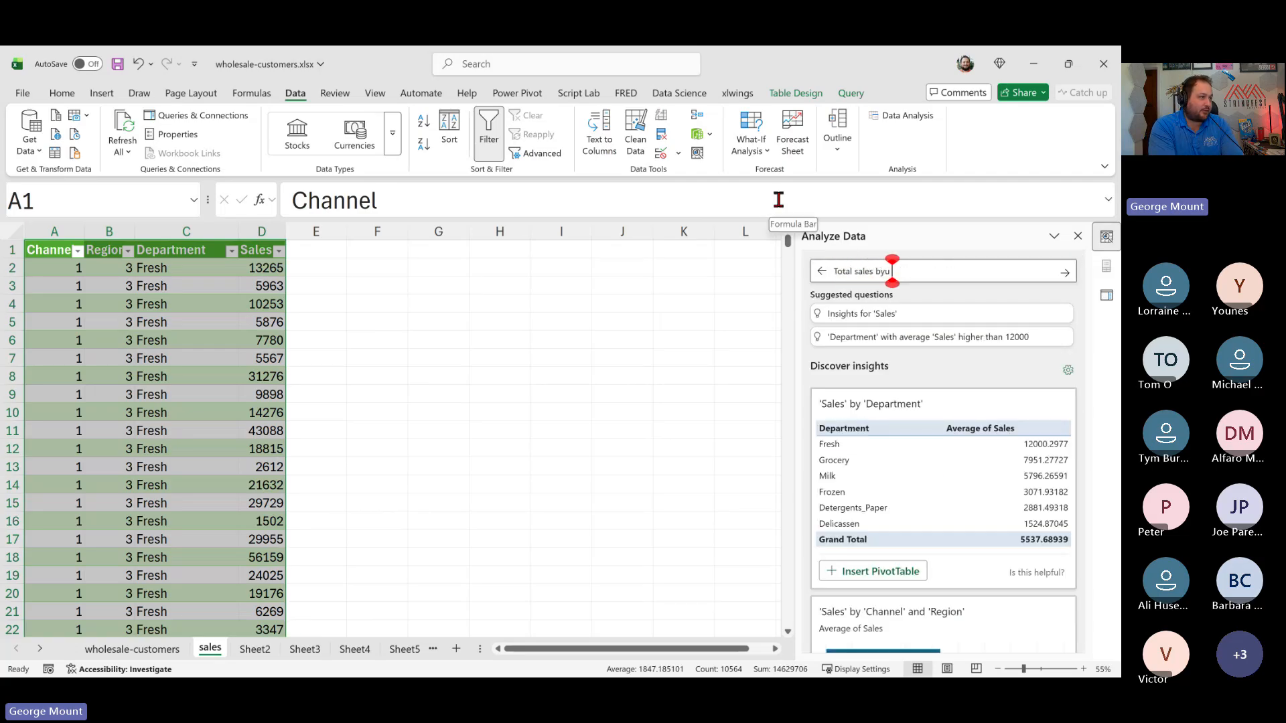
{"action": "key", "text": "BackSpace"}
{"action": "type", "text": "region"}
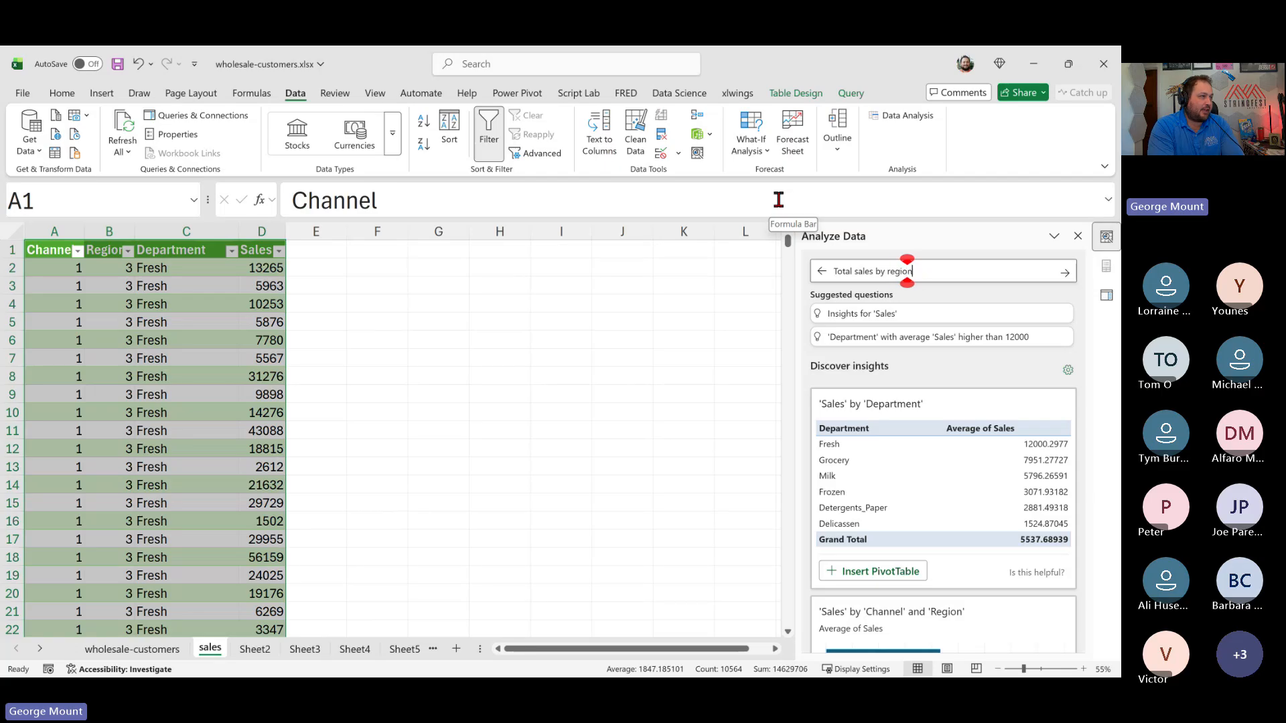
{"action": "key", "text": "Return"}
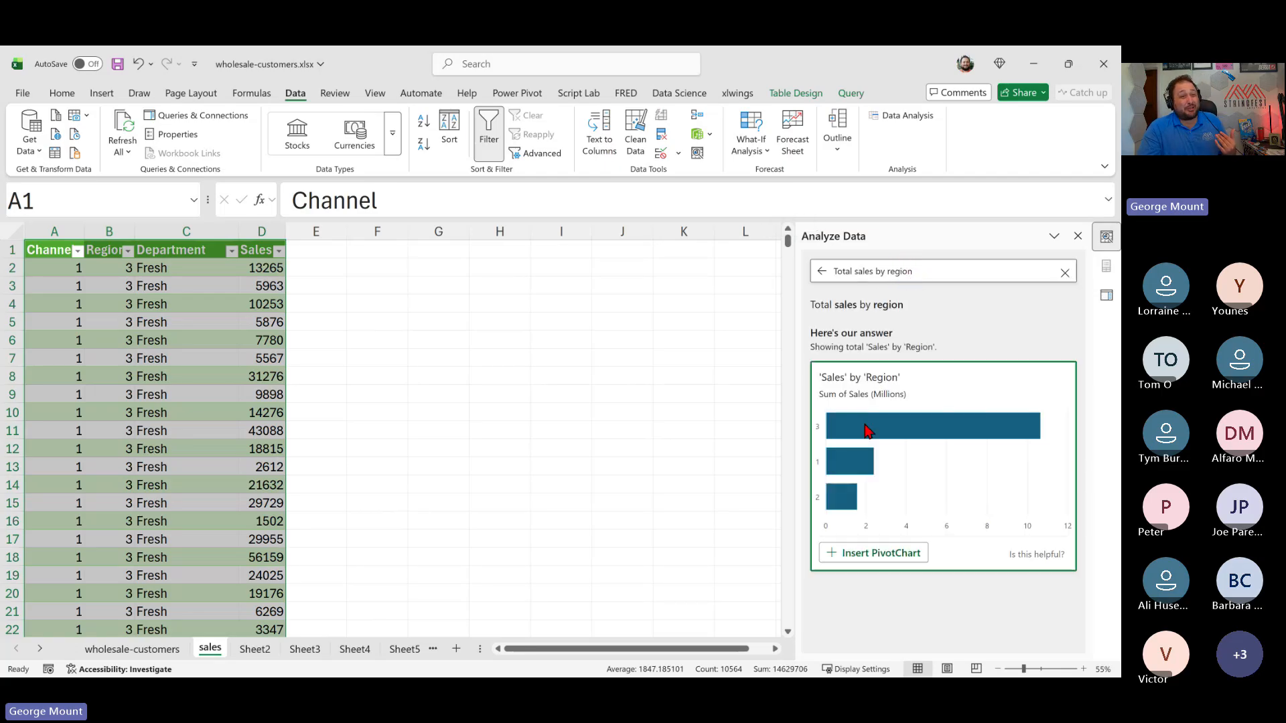
Step: Insert the Sales by Region answer as a PivotChart in the workbook, and switch to the presentation slides
{"action": "left_click", "coordinate": [880, 554]}
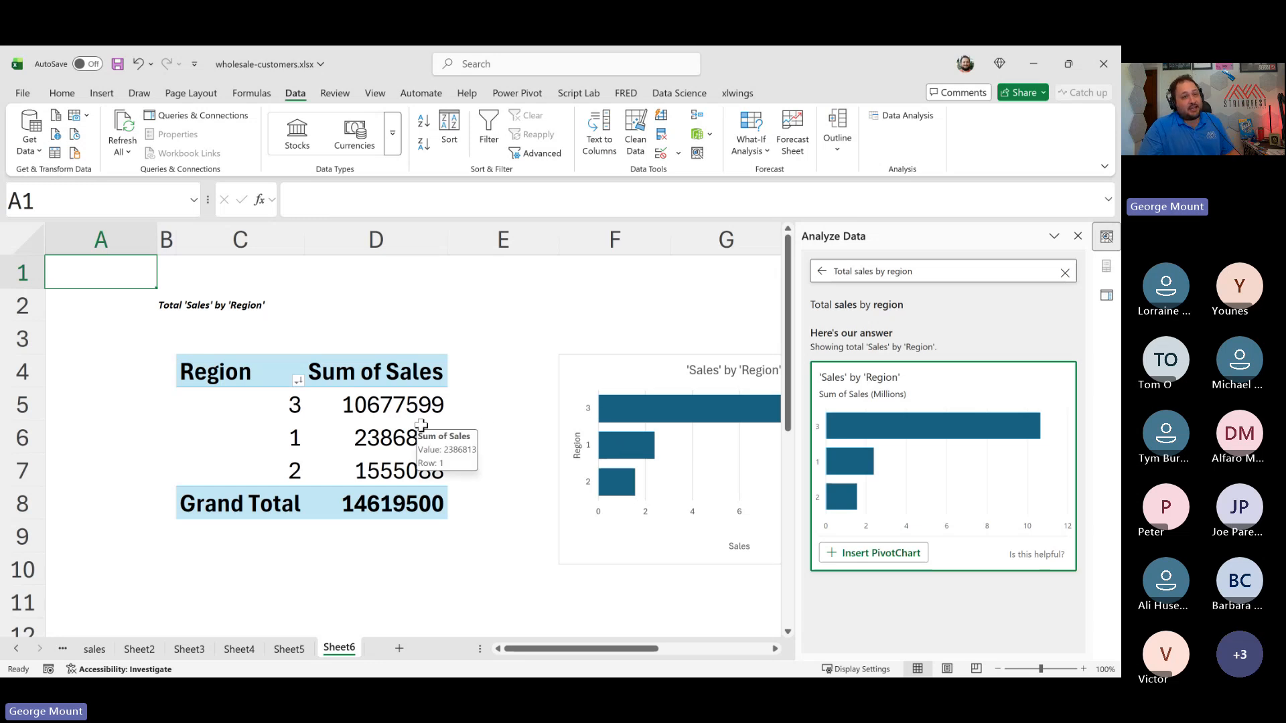
{"action": "left_click_drag", "start_coordinate": [284, 404], "coordinate": [288, 435]}
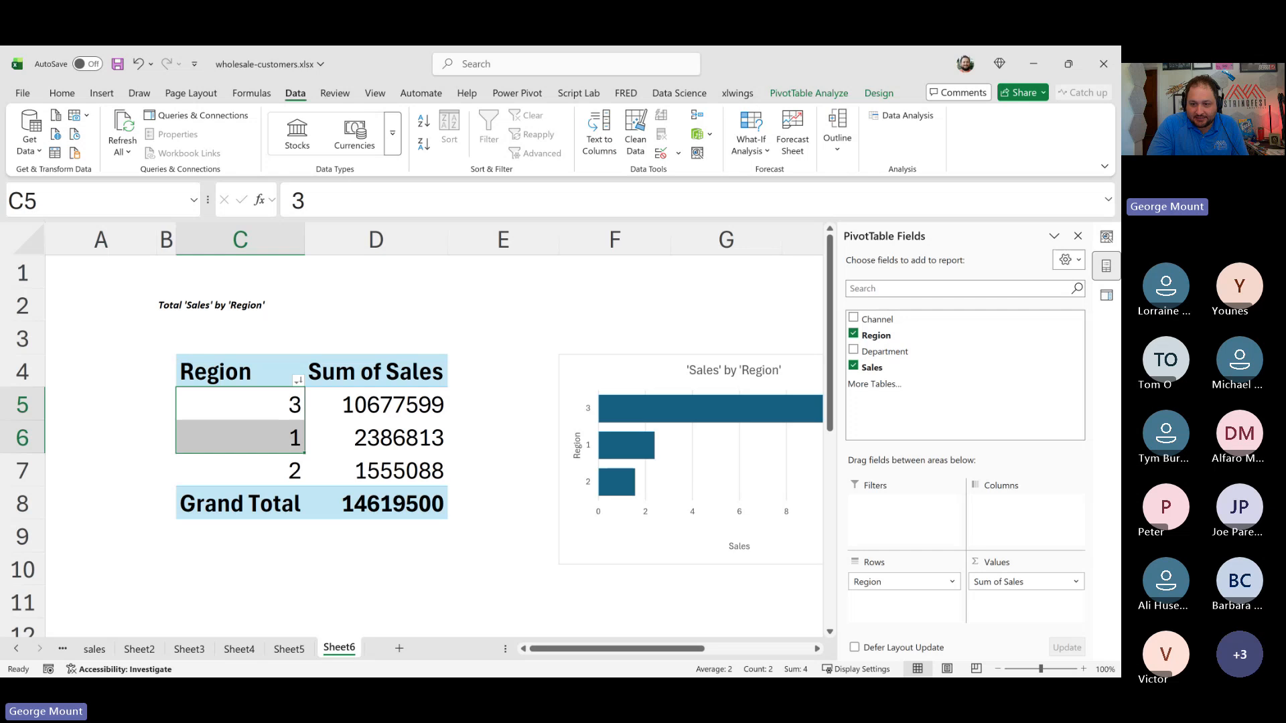
{"action": "key", "text": "alt+Tab"}
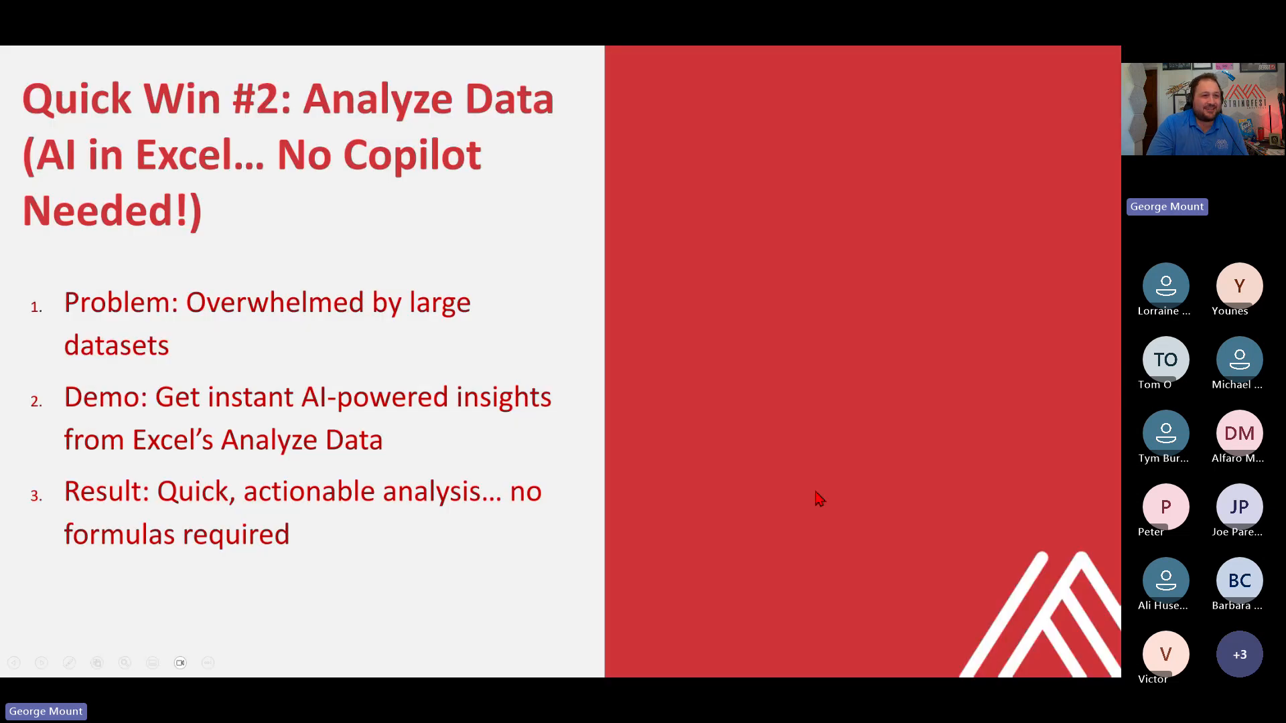